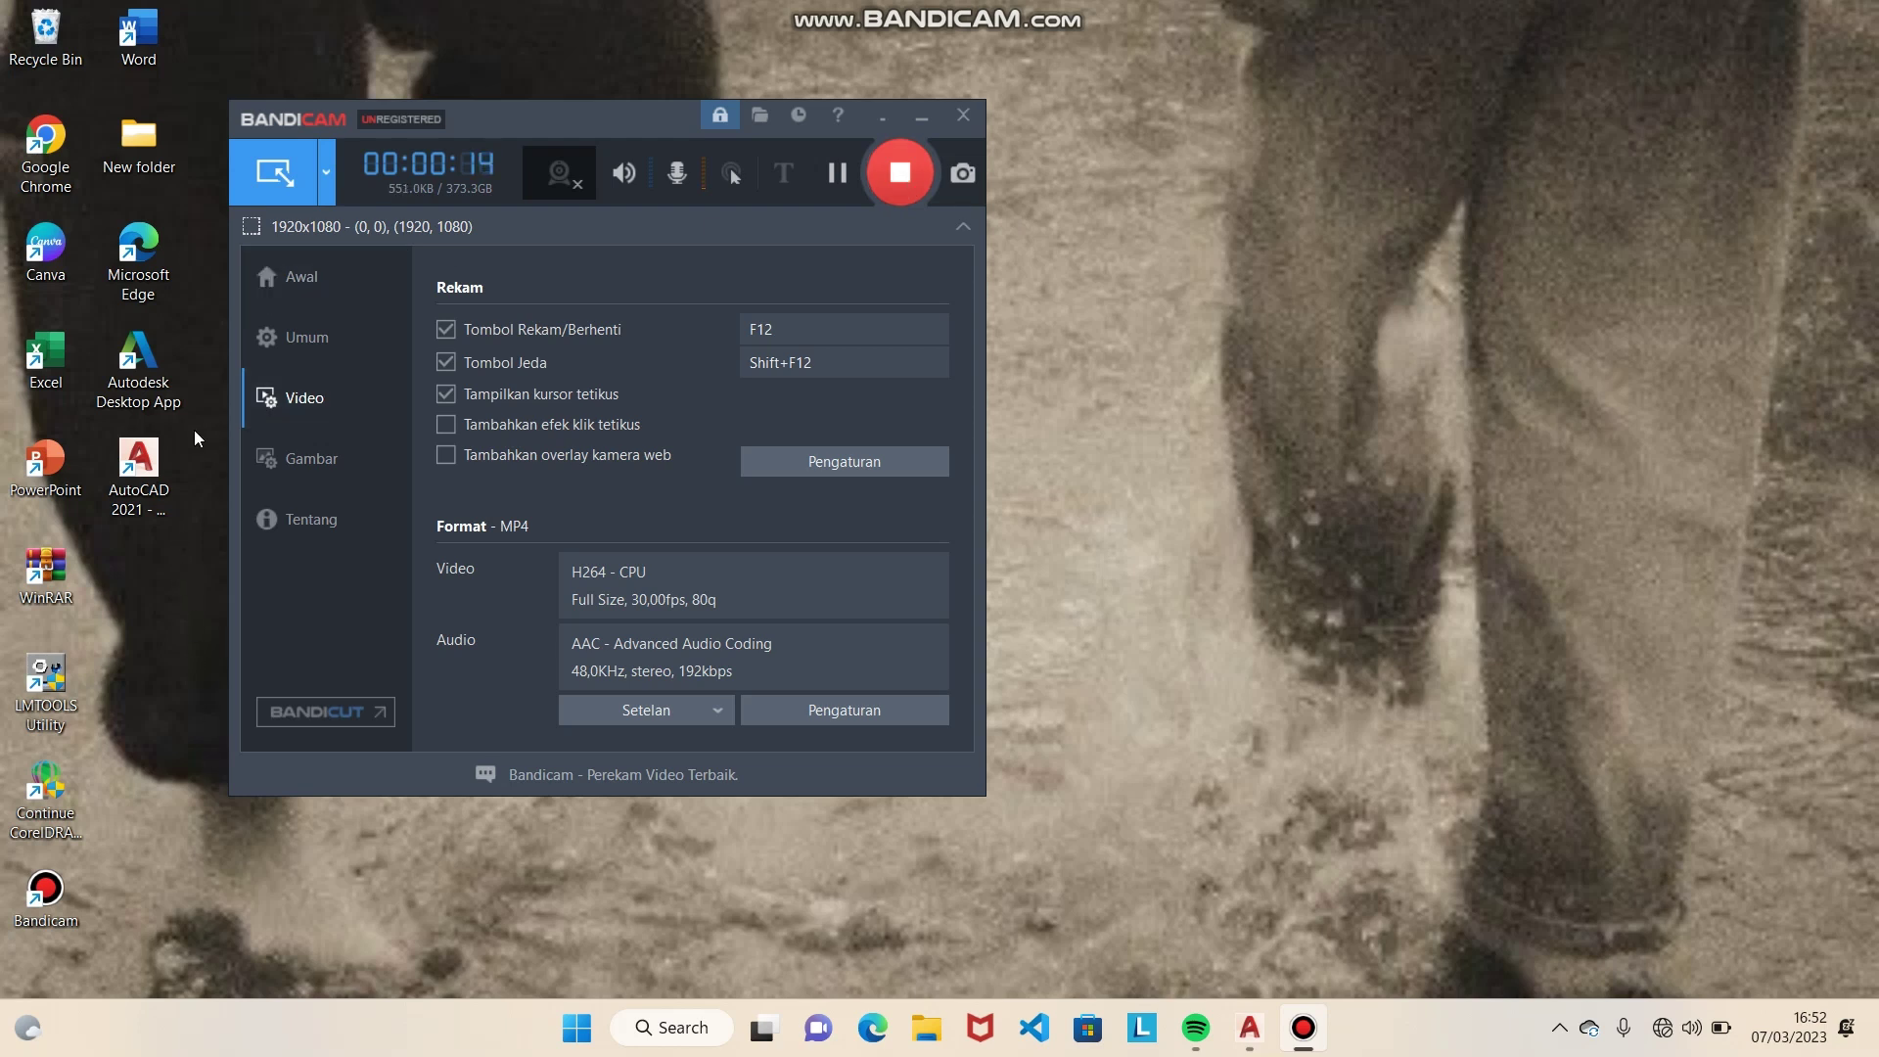
Step: Launch AutoCAD 2021 from its desktop shortcut
click(139, 466)
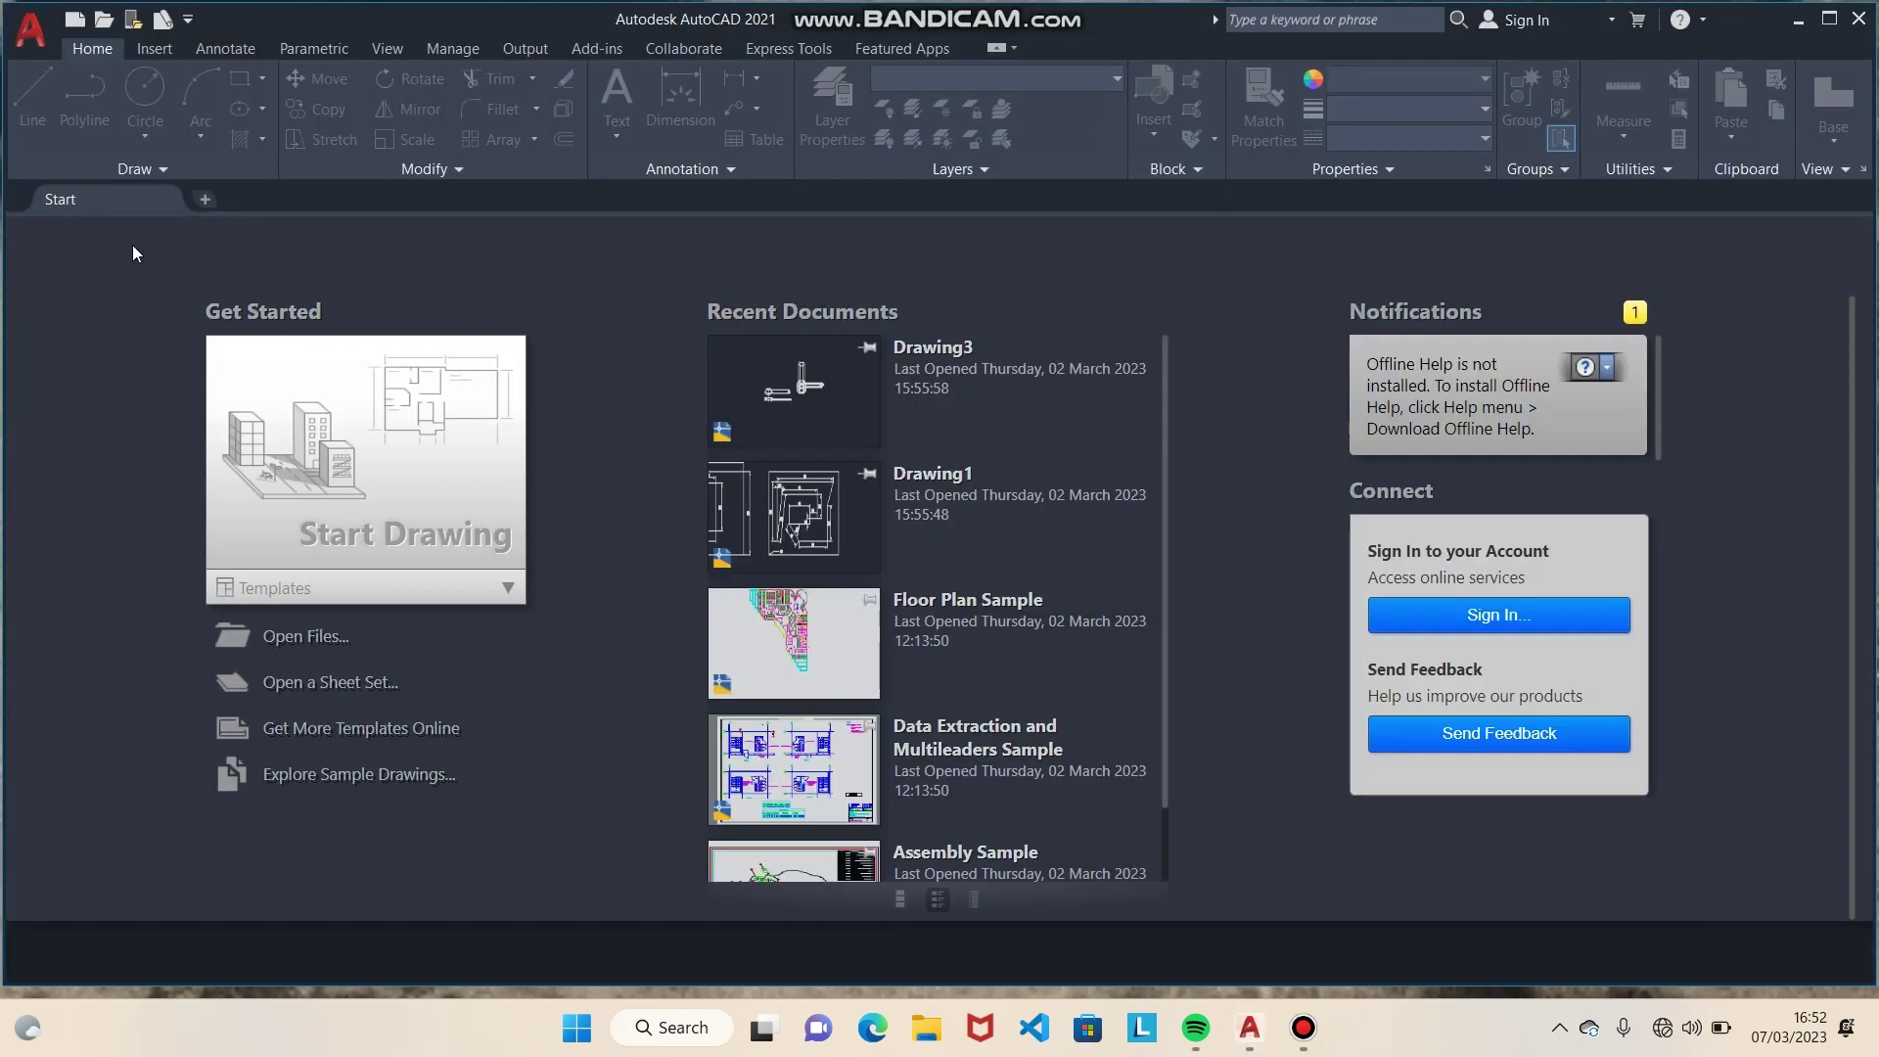
Step: Start a new blank drawing and begin a line at point 0,0
click(205, 199)
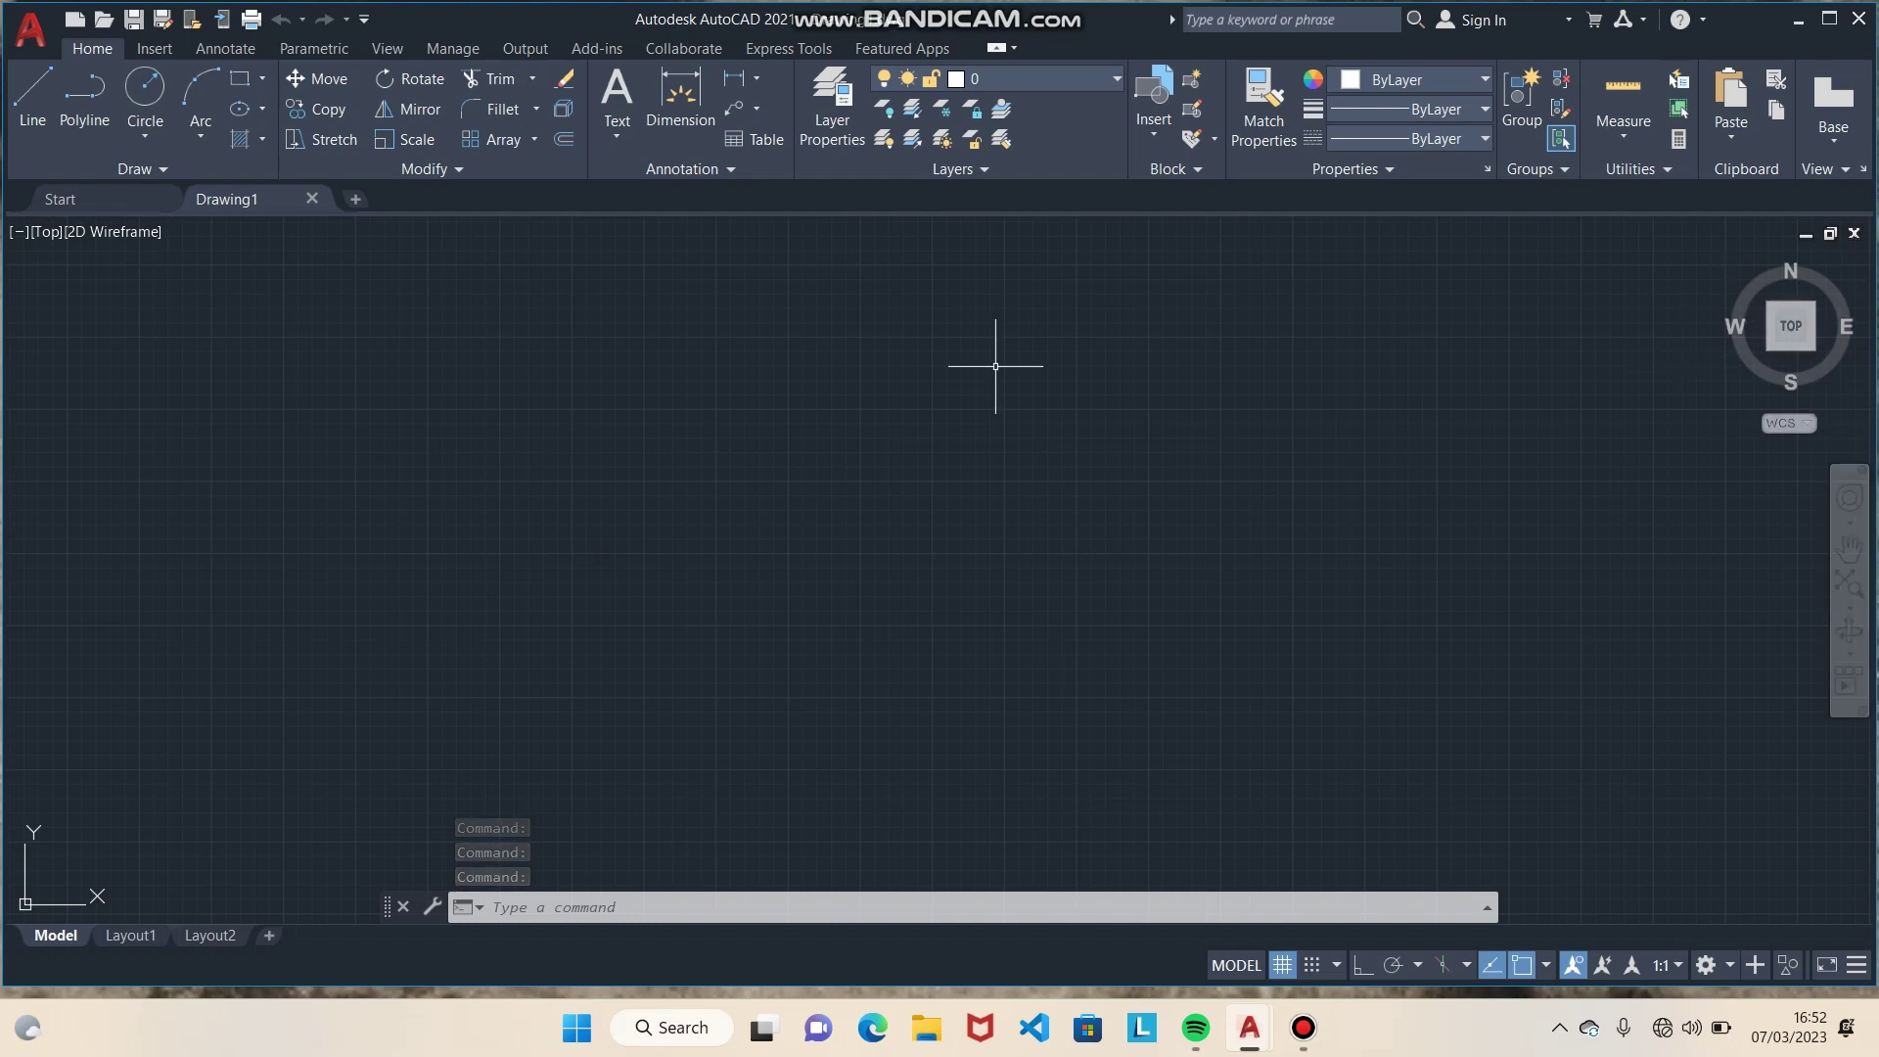
click(21, 113)
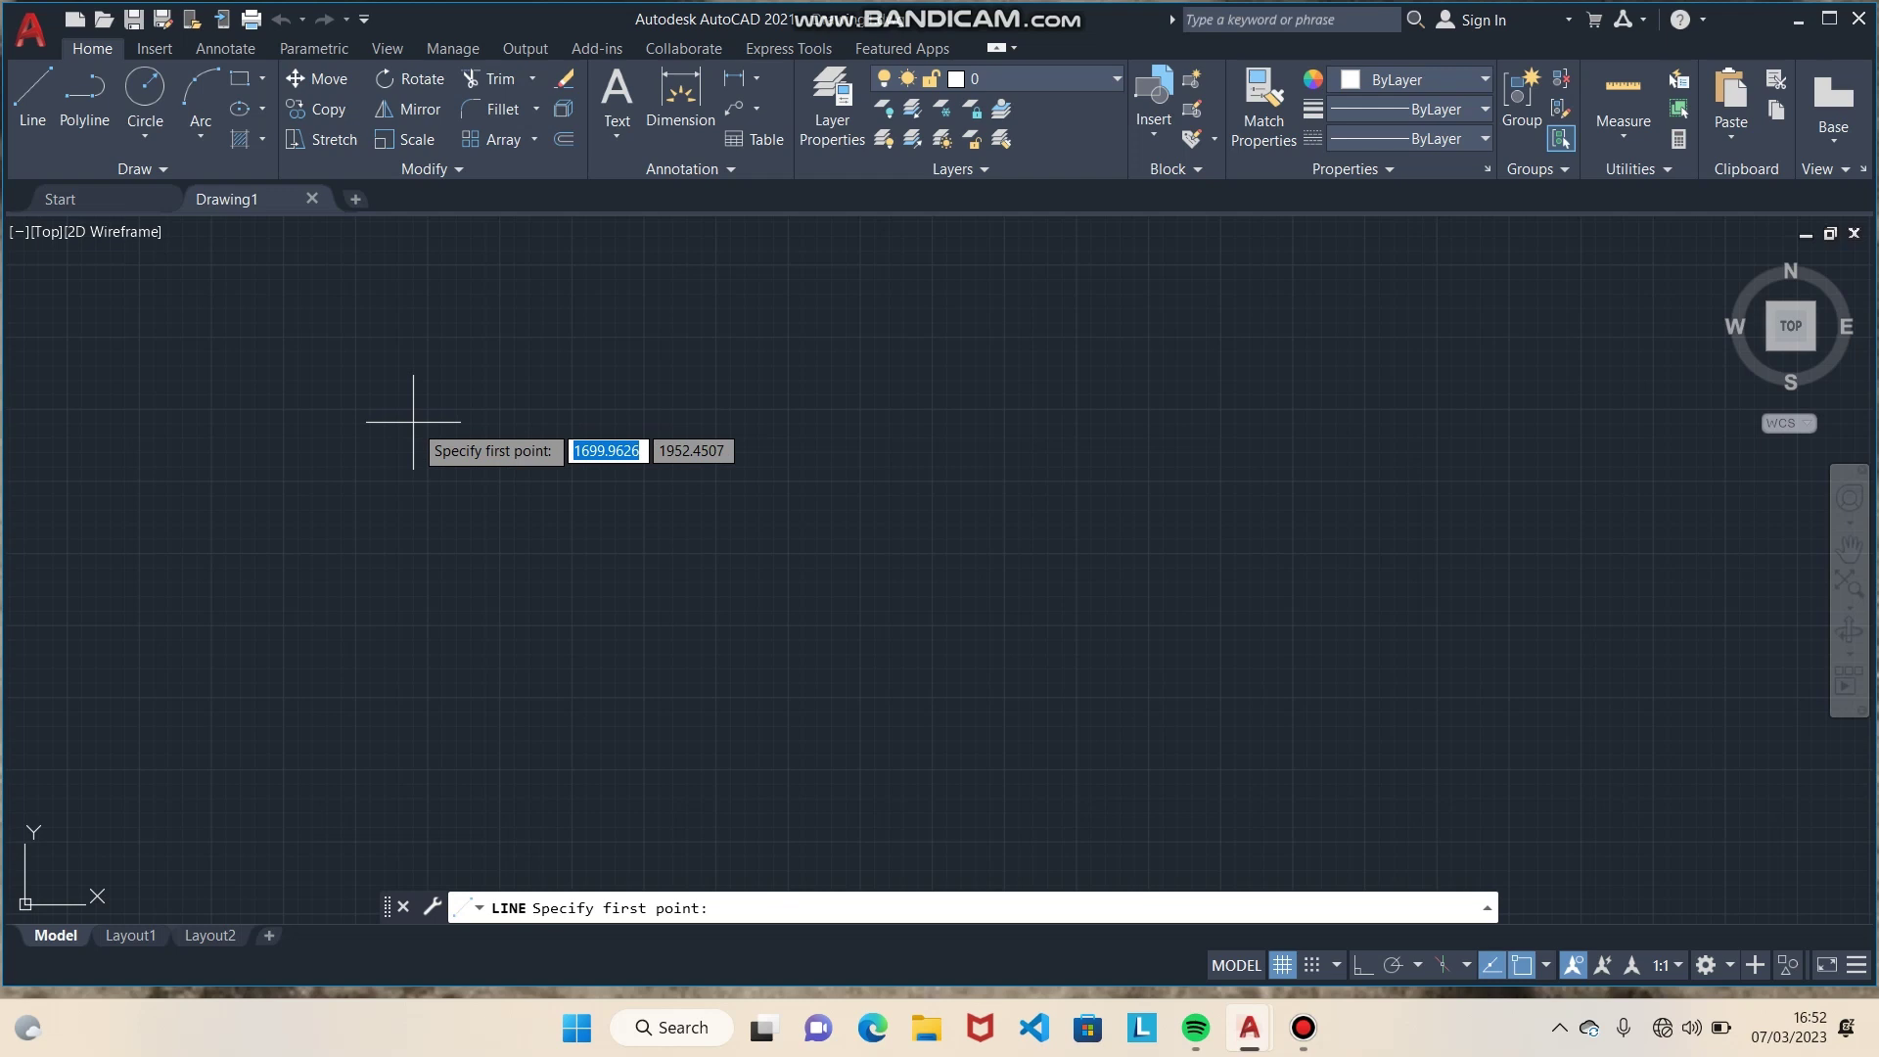
text(0)
key(Tab)
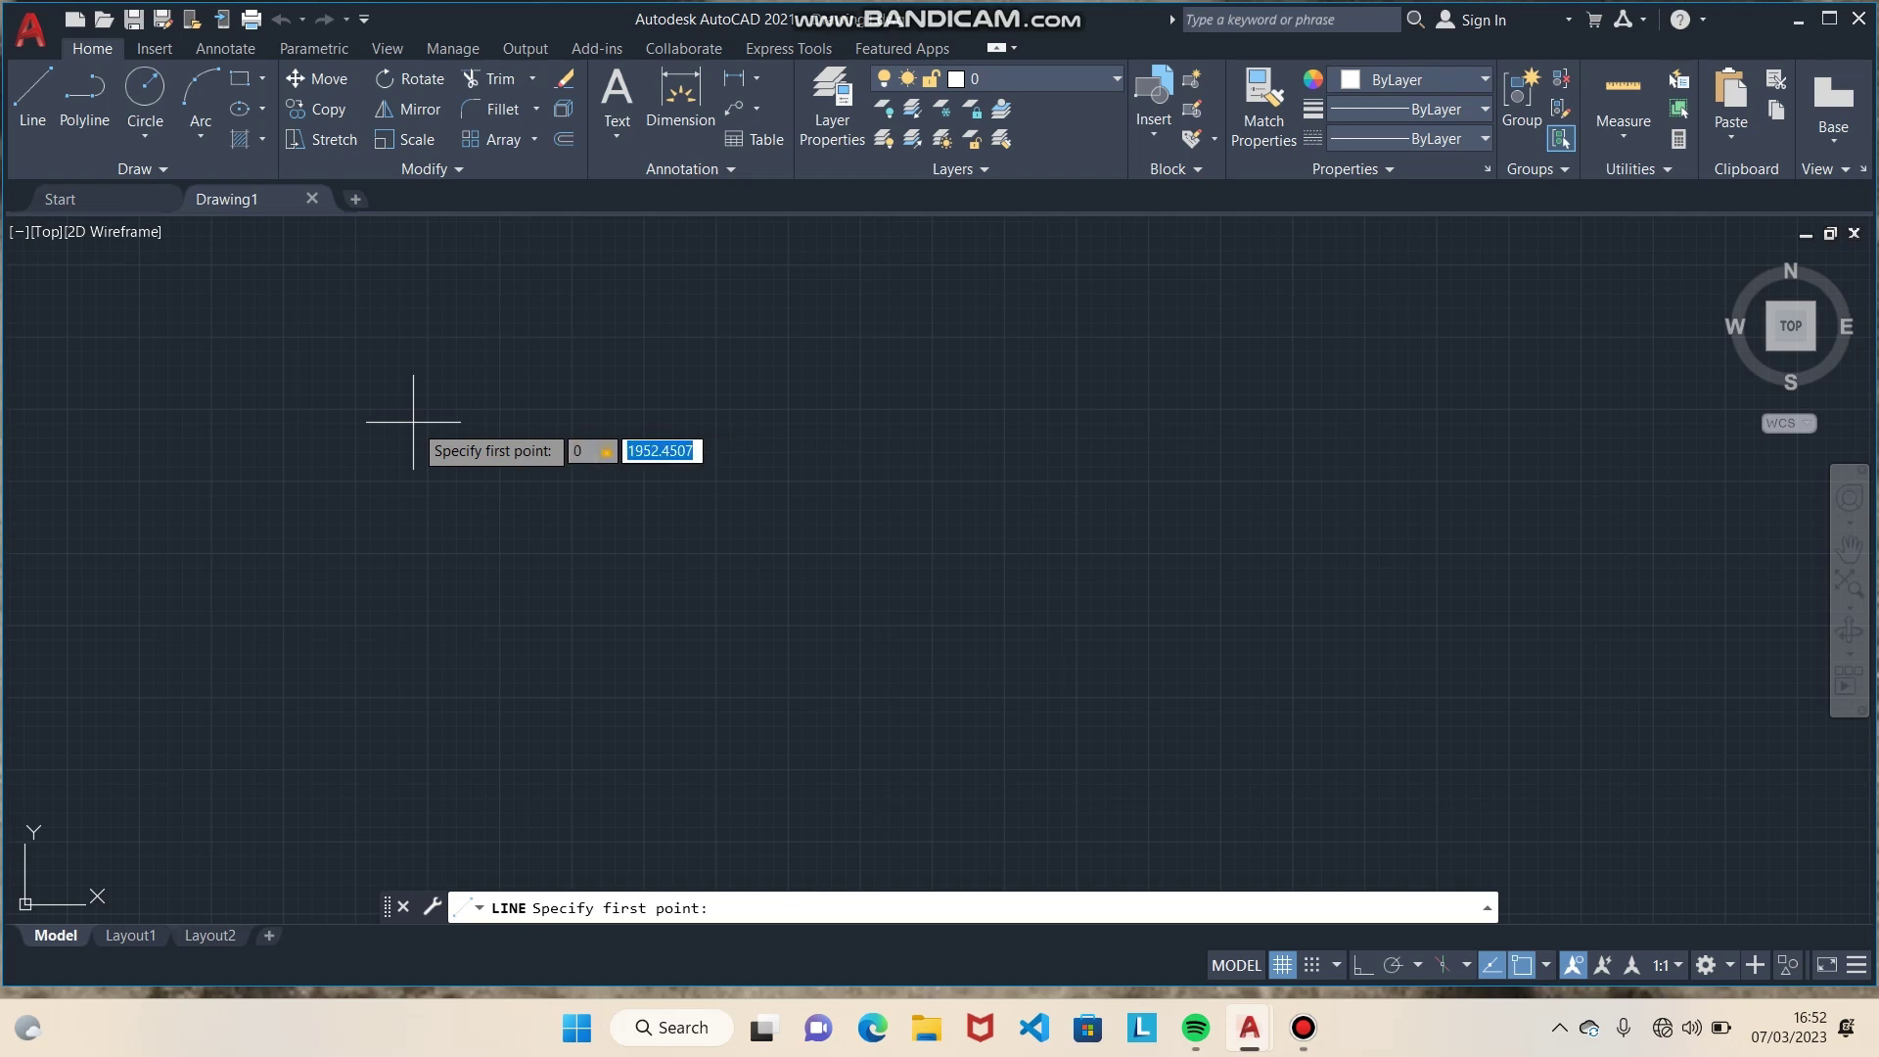
text(0)
key(Return)
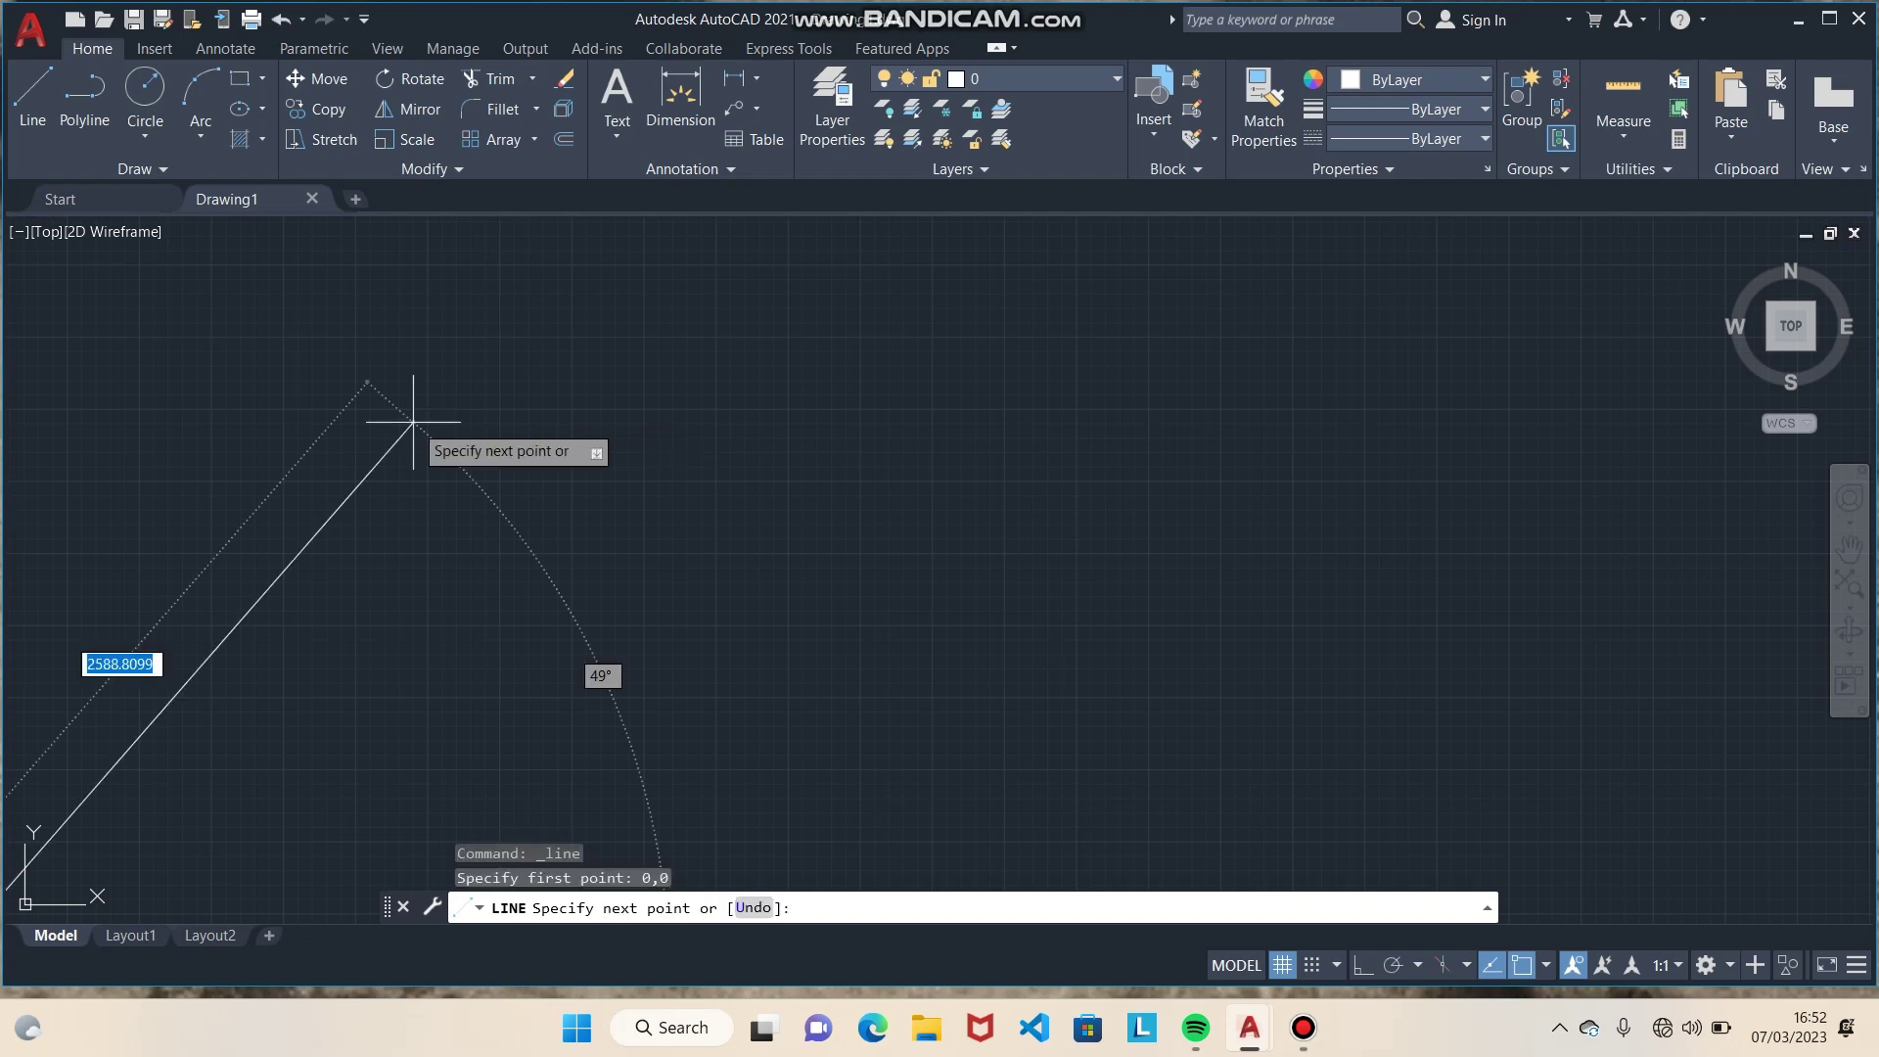
Step: Reset to the top view, turn Ortho on, and cancel the unfinished line
click(1789, 331)
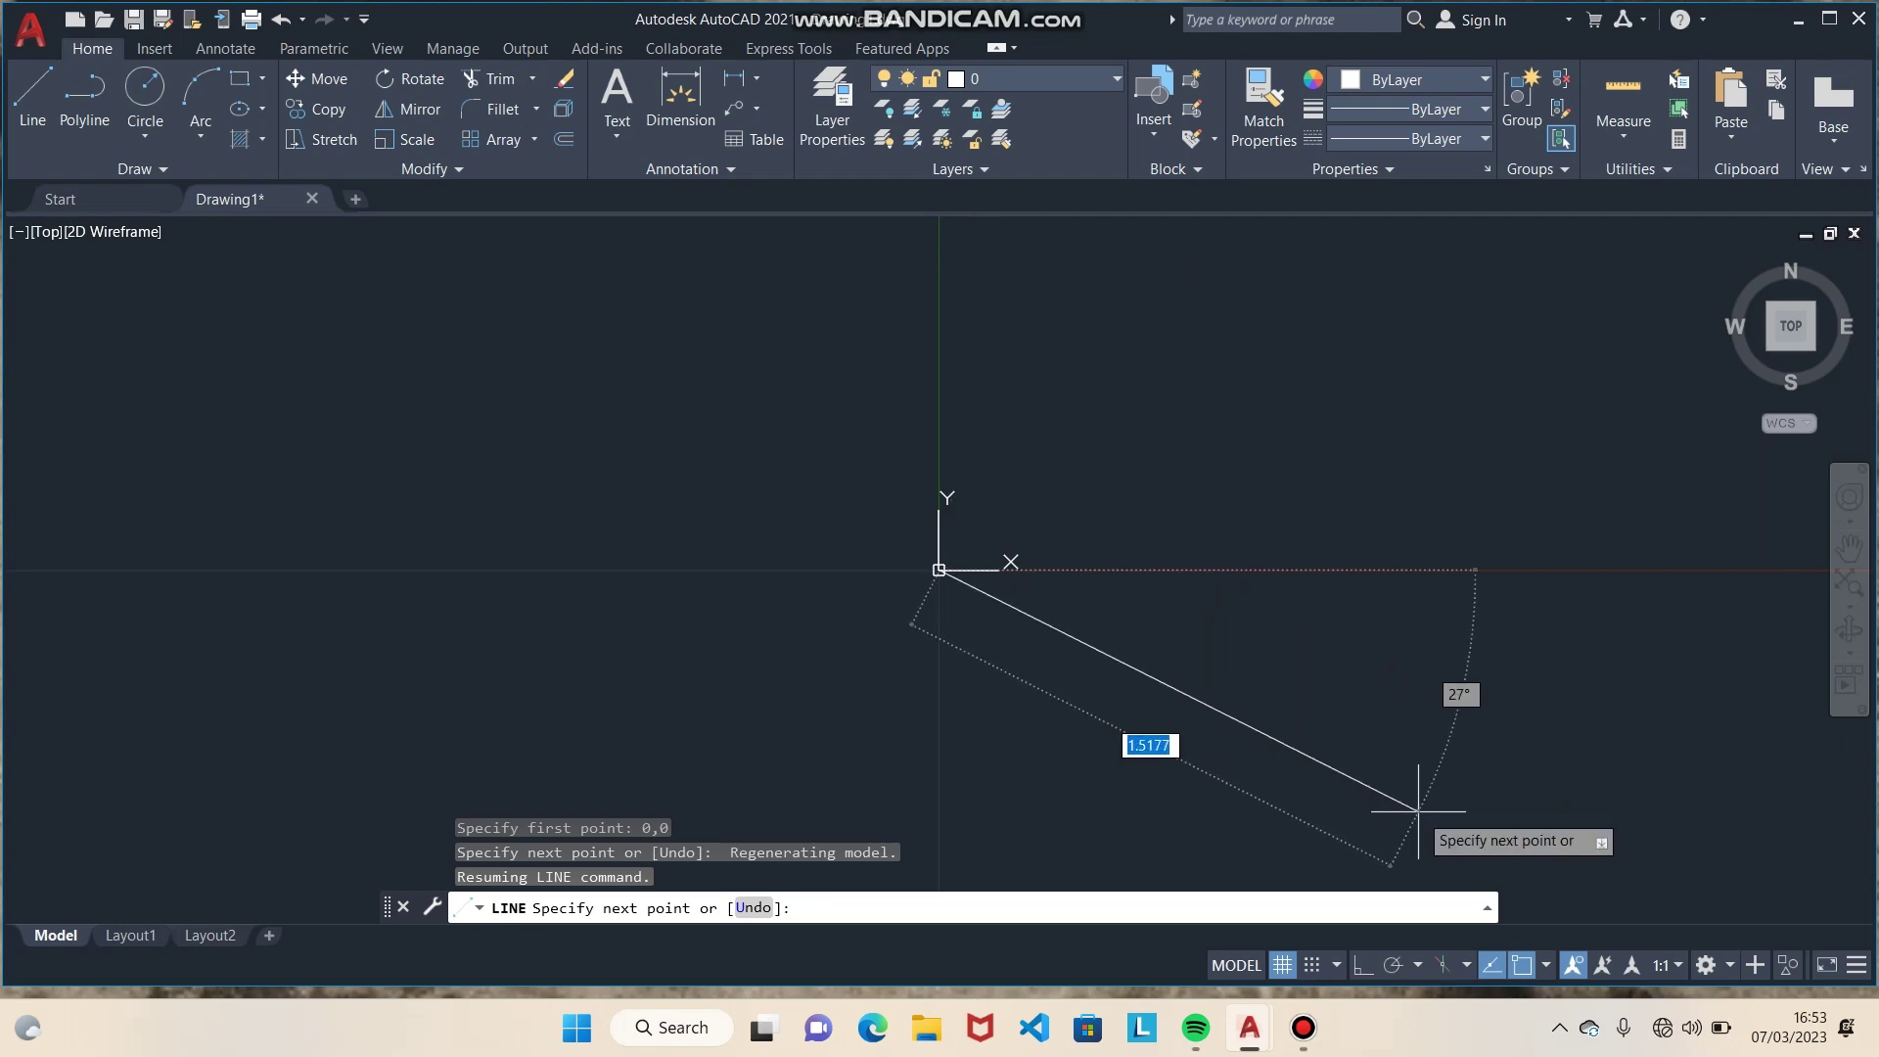
click(1366, 969)
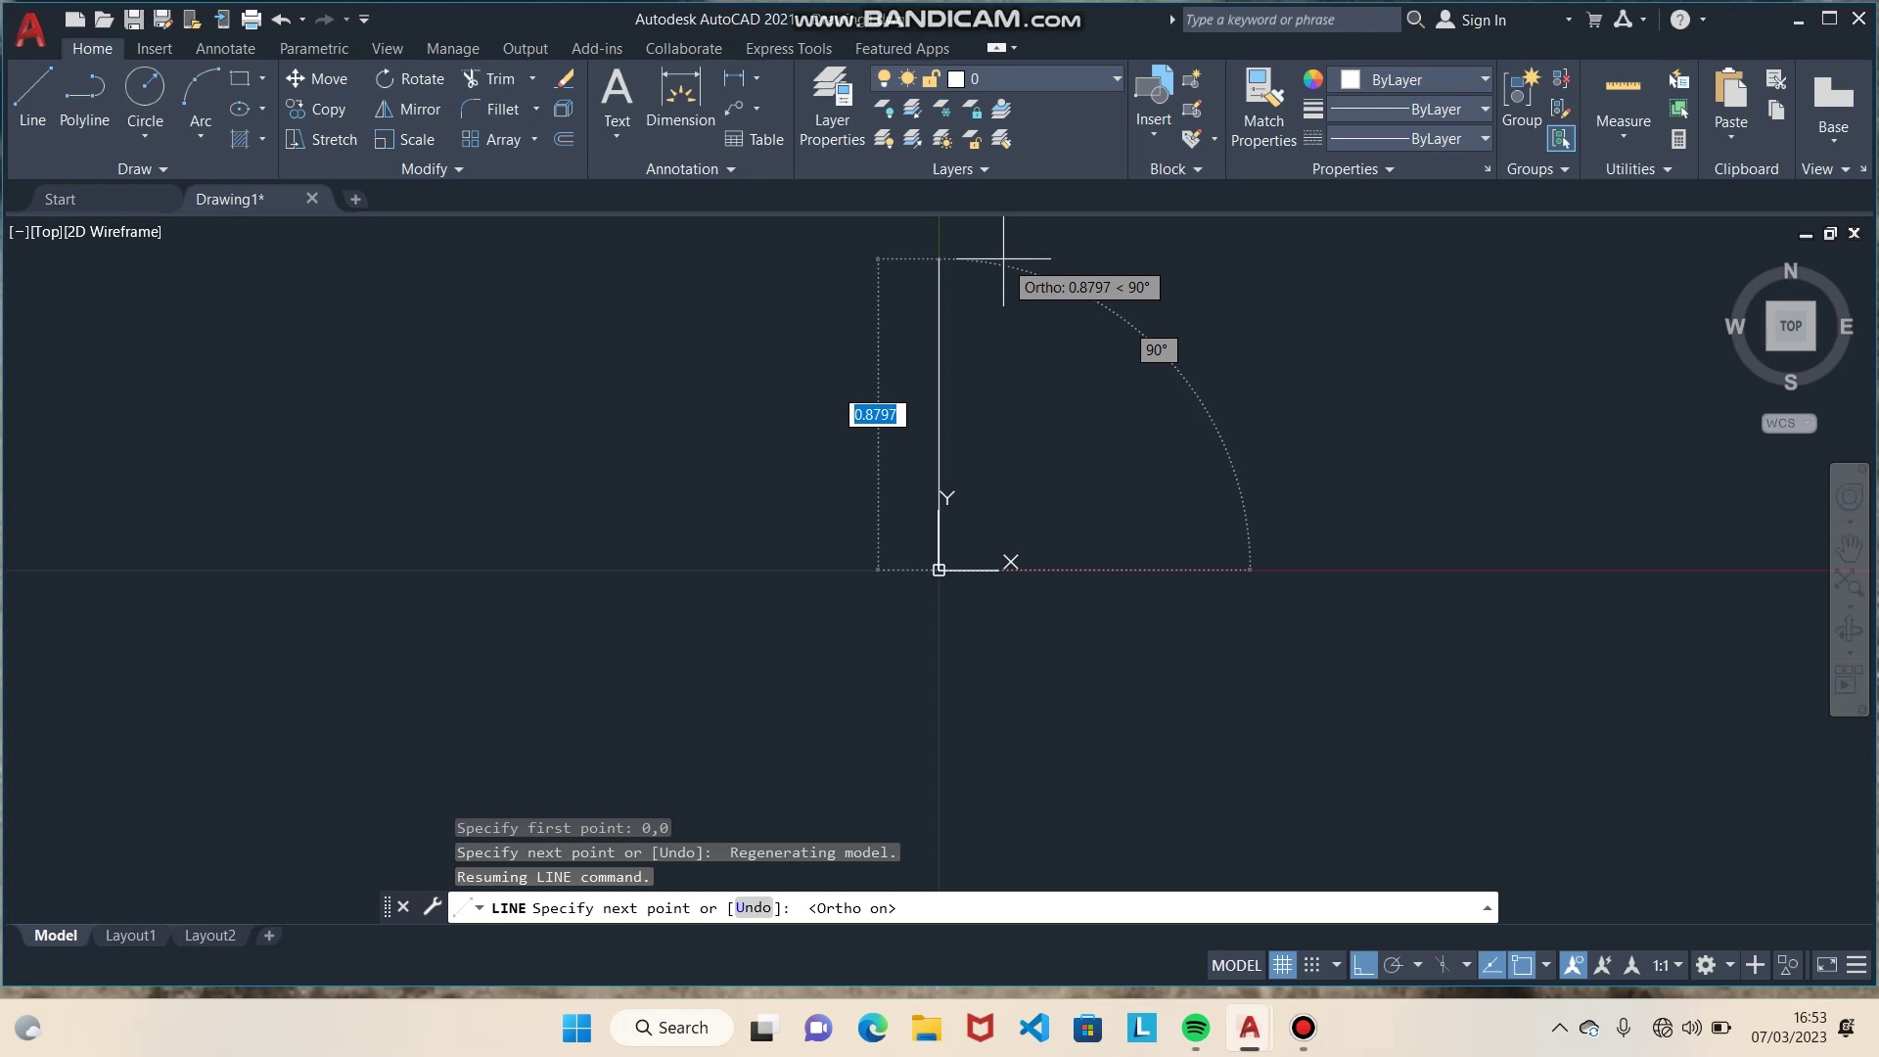
key(Escape)
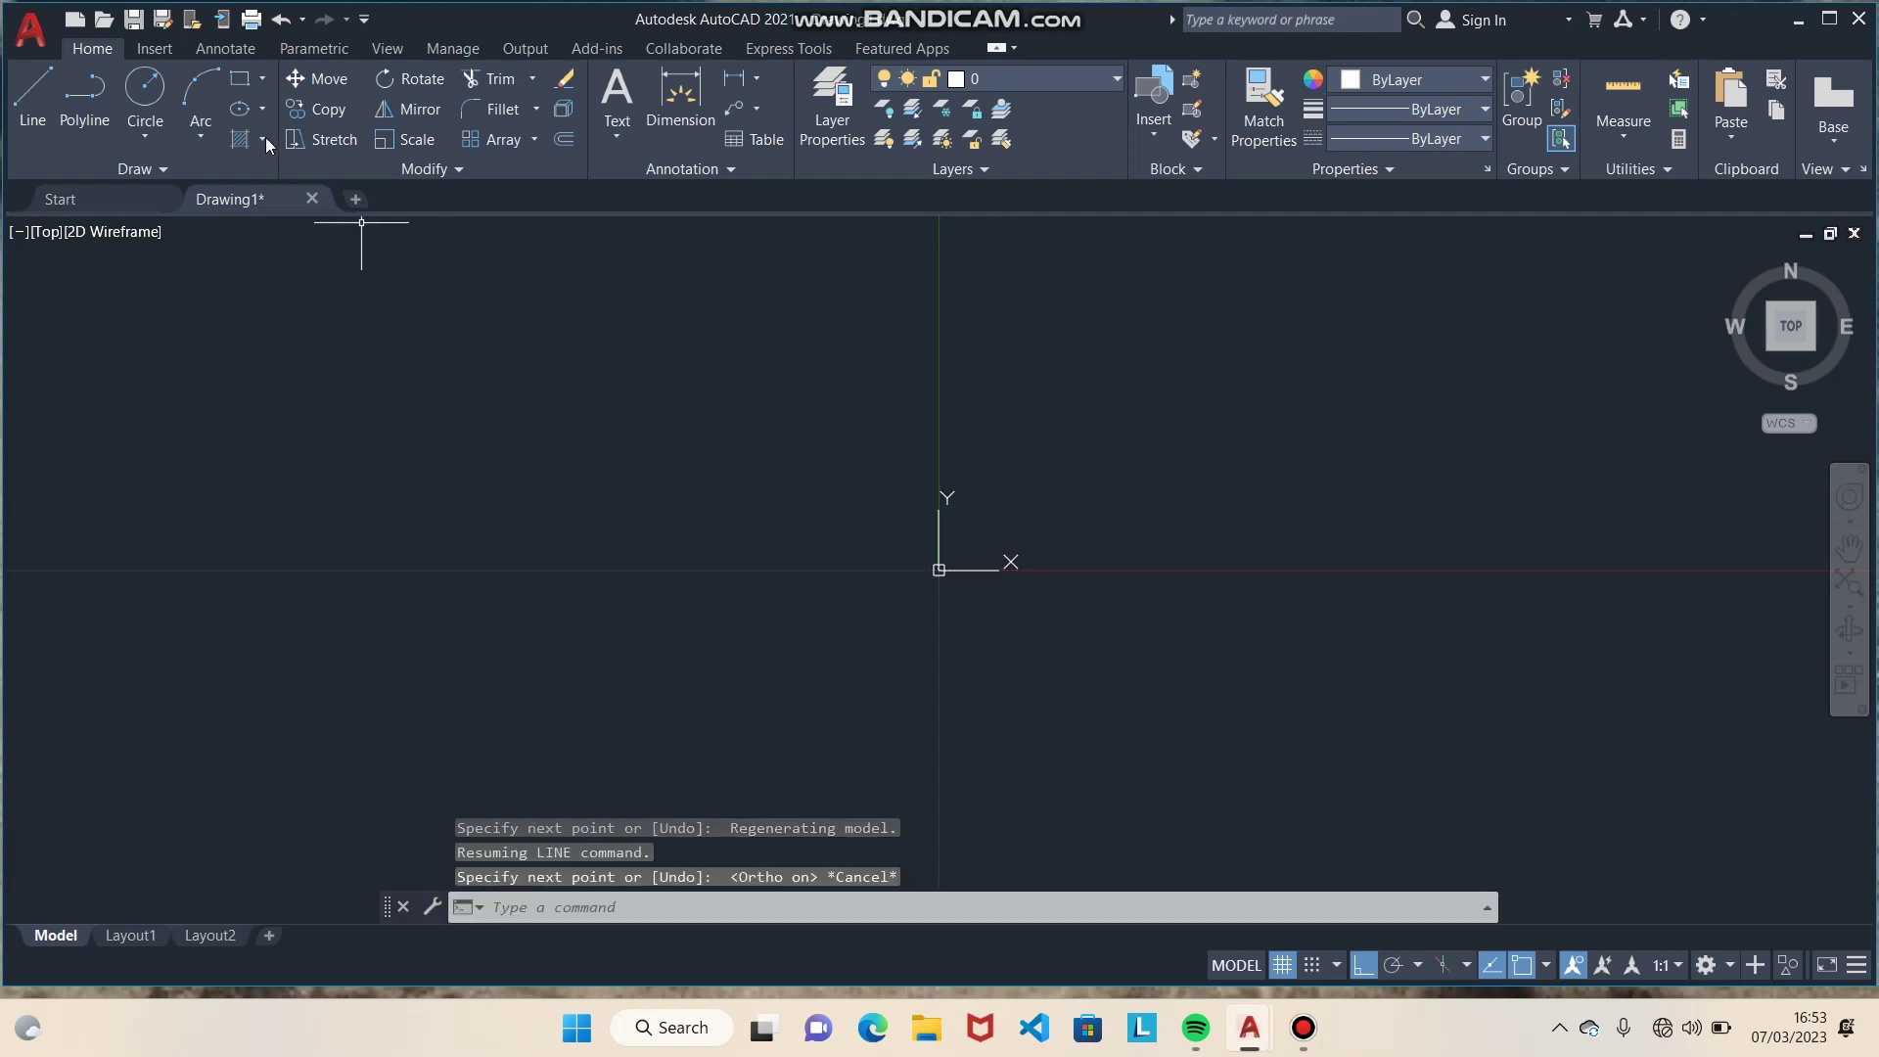
Step: Draw a 100 by 70 rectangle from corner 0,0 and fit it in view
click(245, 90)
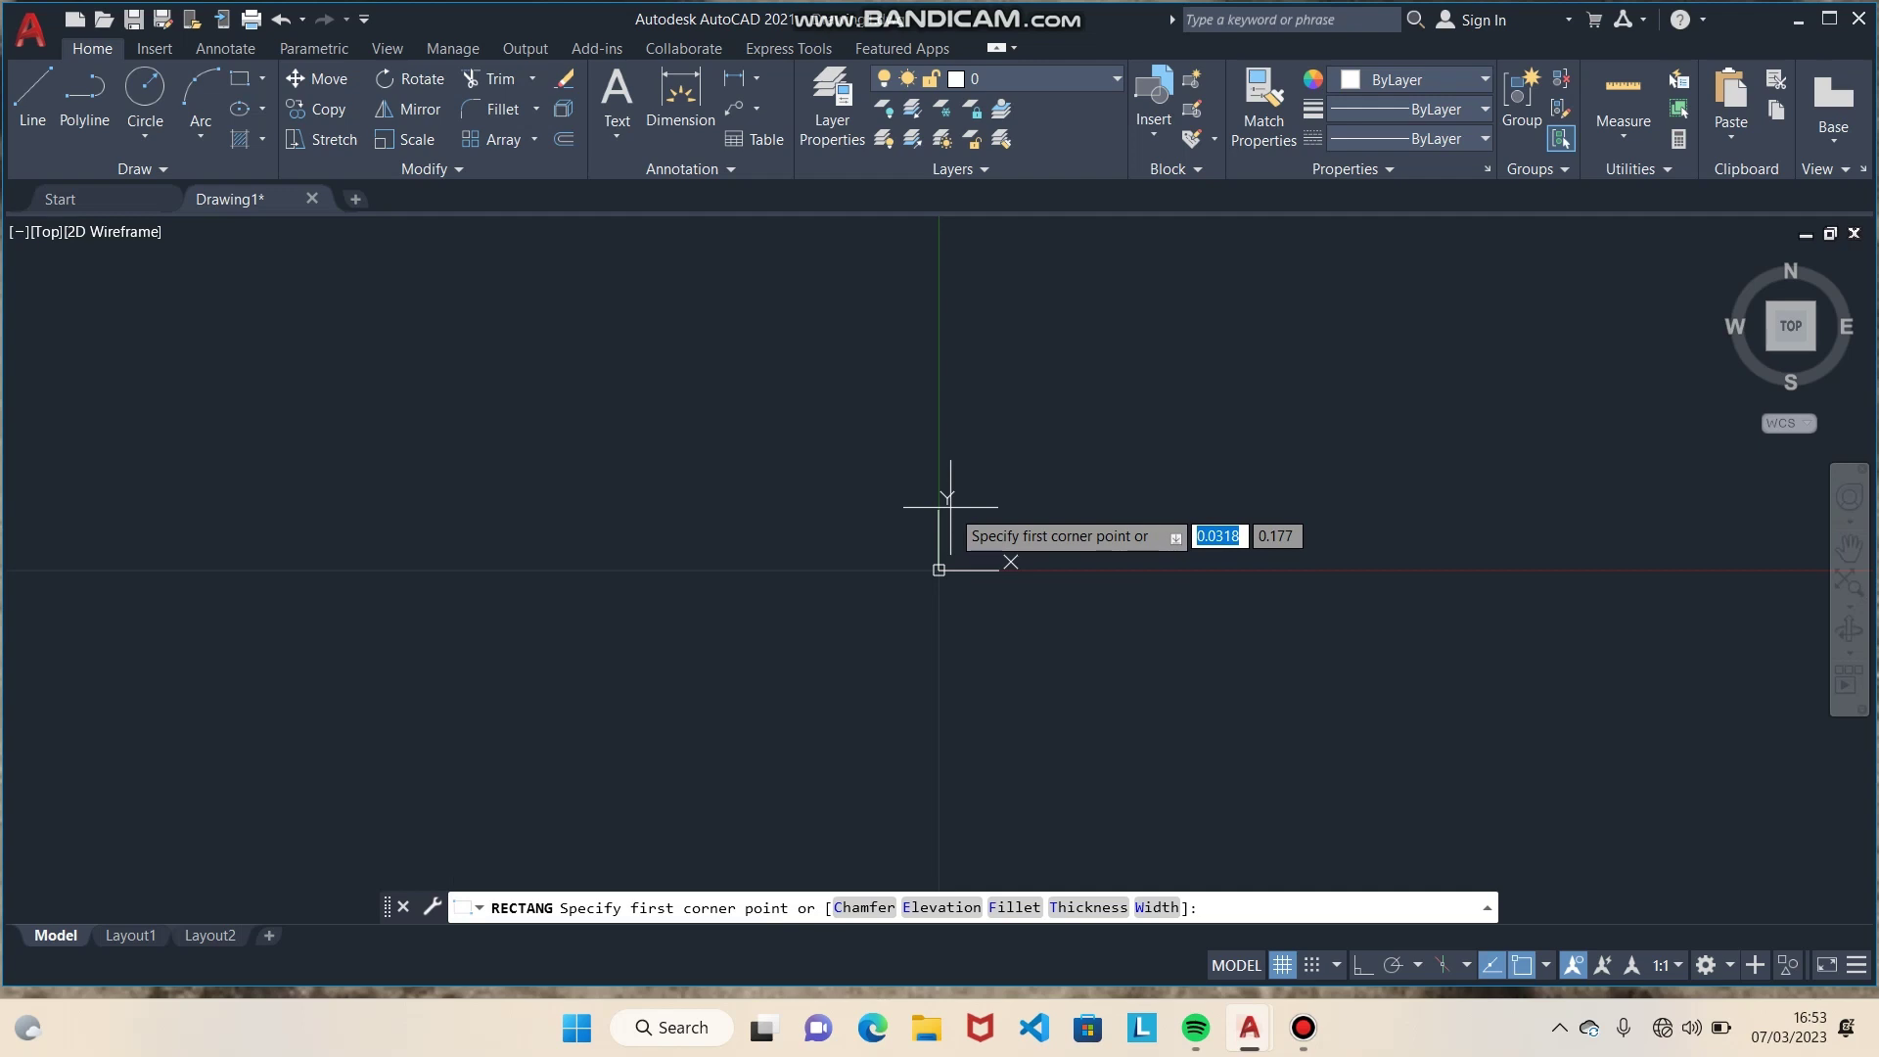
text(0)
key(Tab)
text(0)
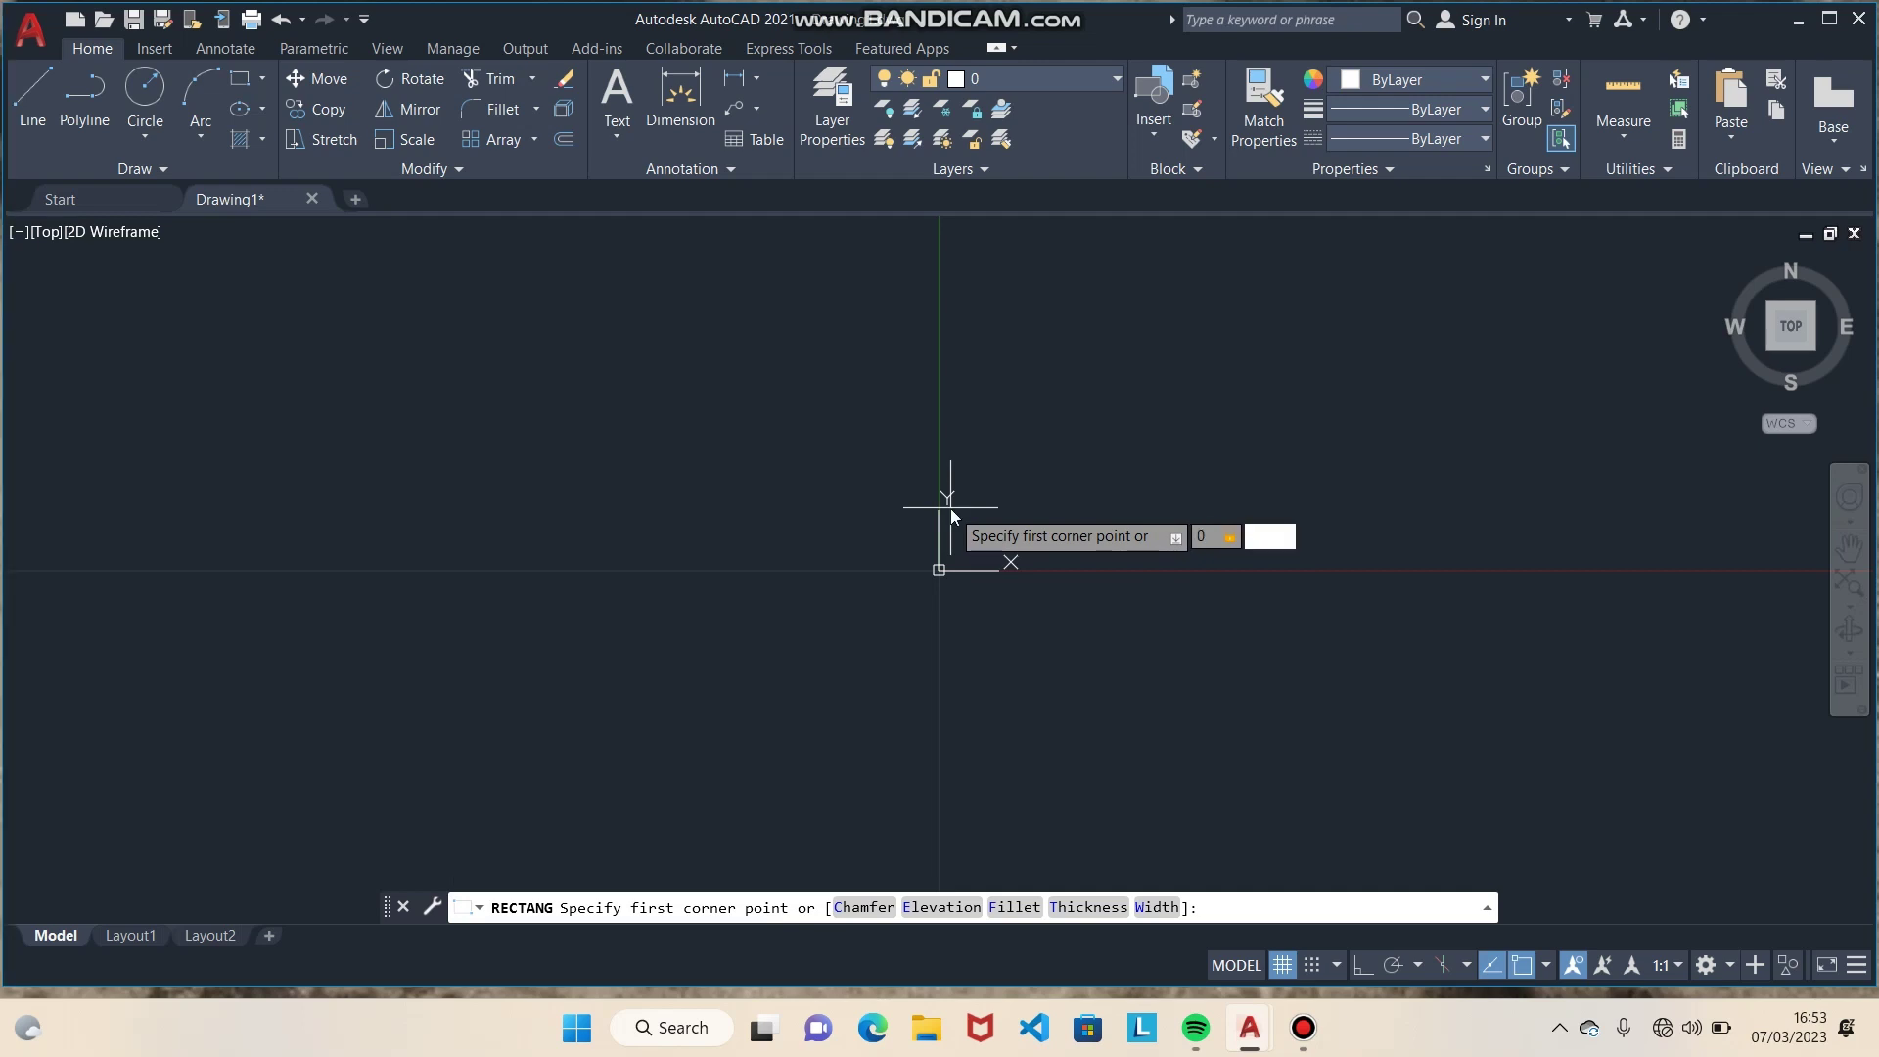
key(Return)
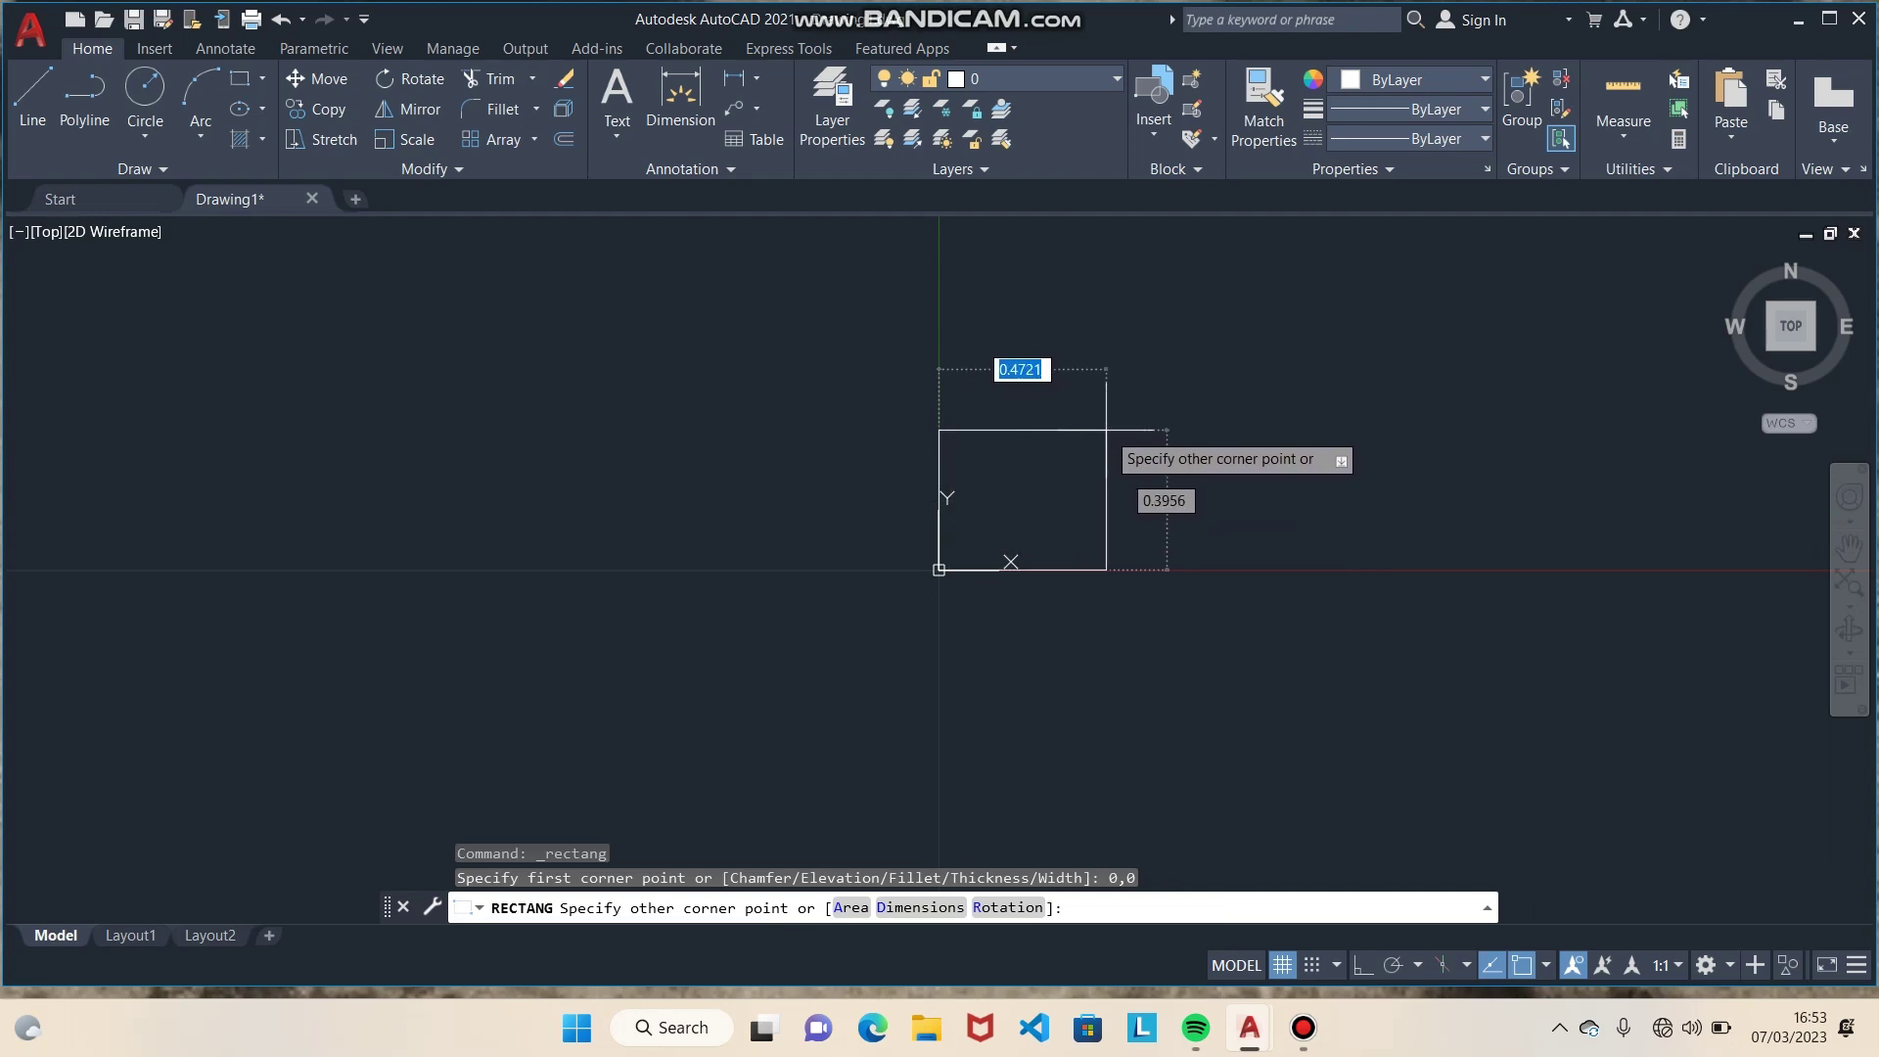
text(100)
key(Tab)
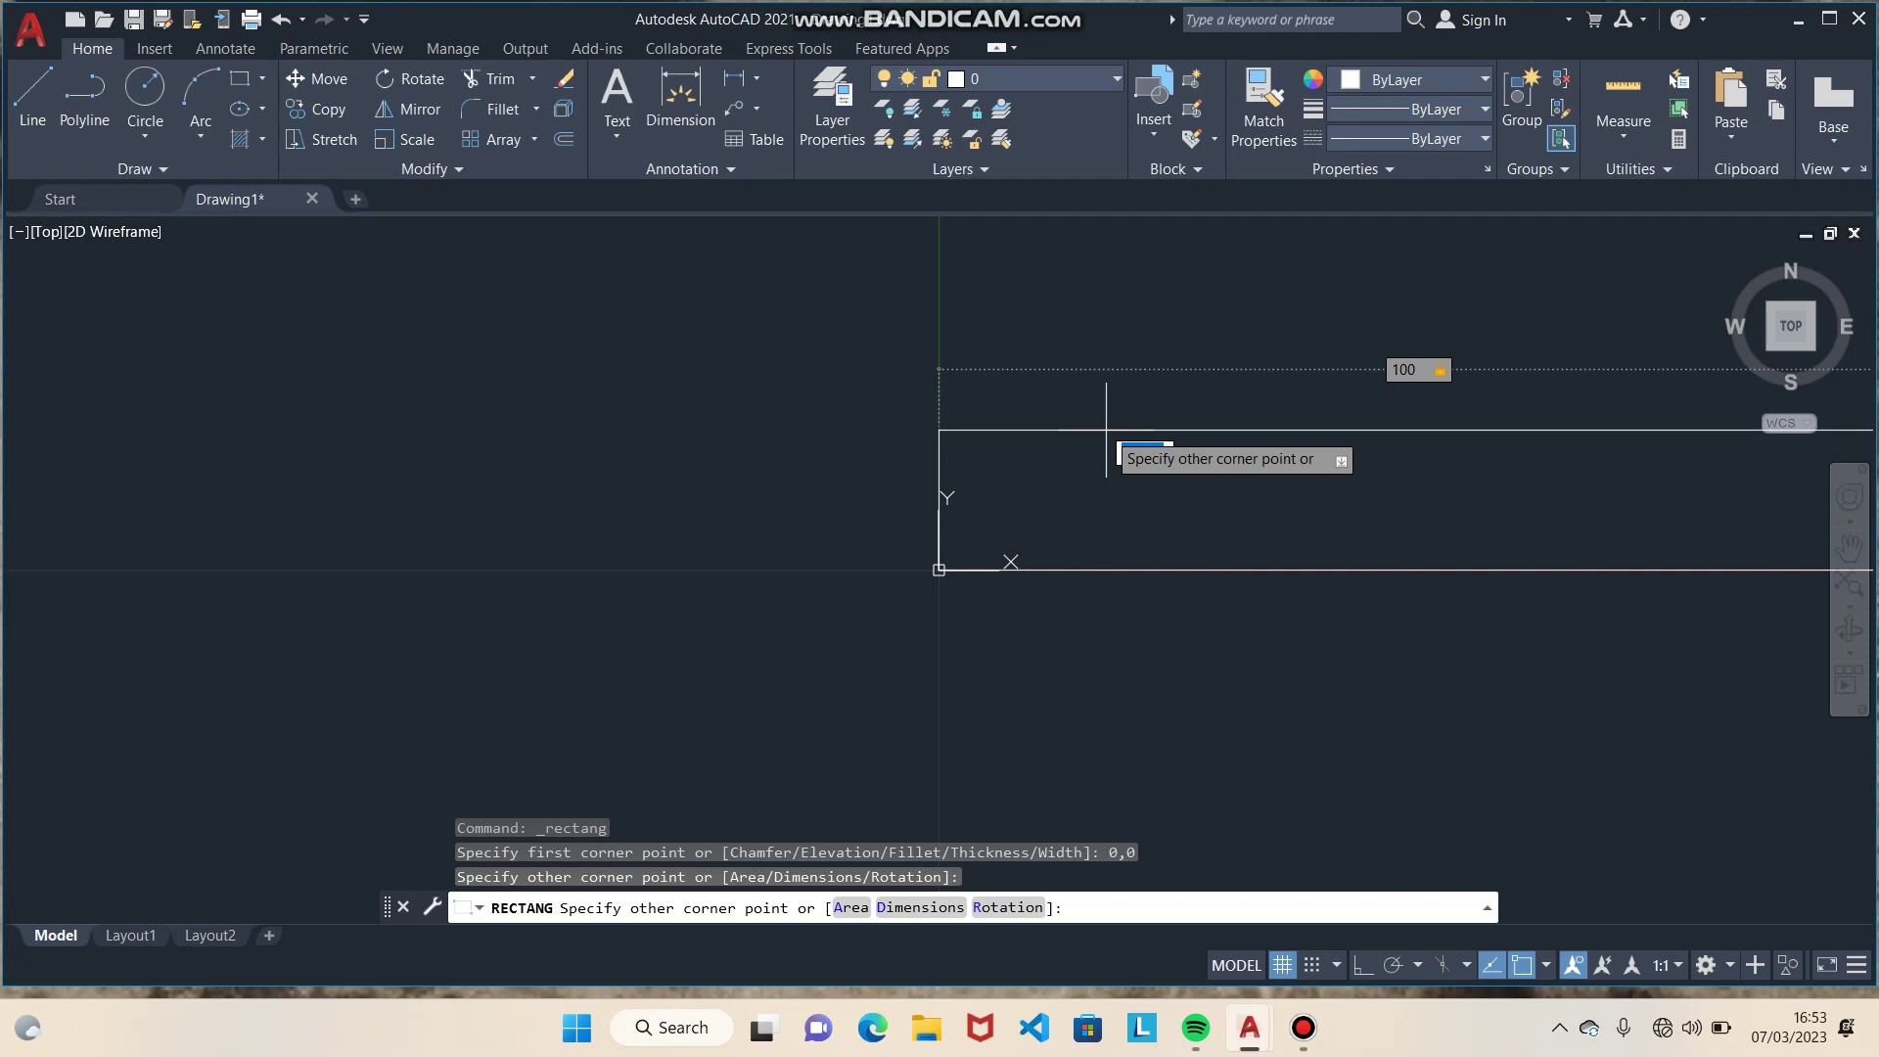
text(70)
key(Return)
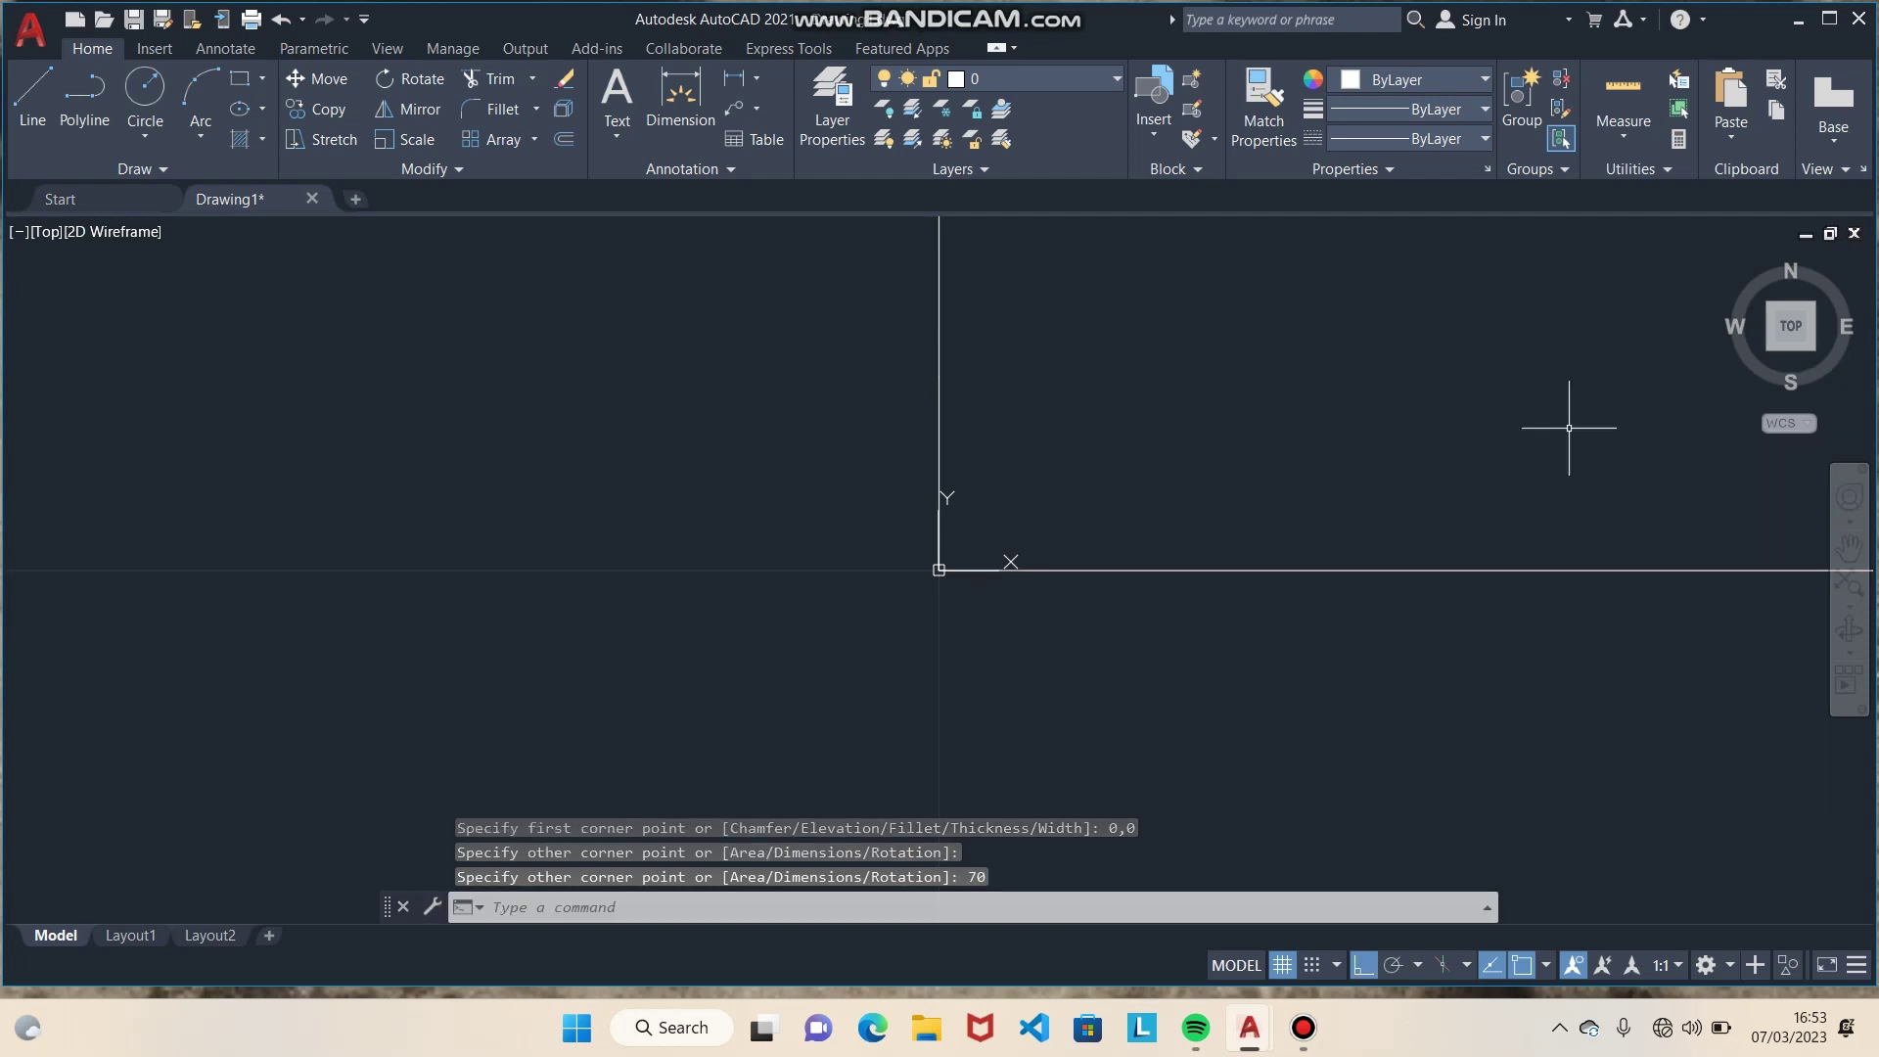
click(1784, 329)
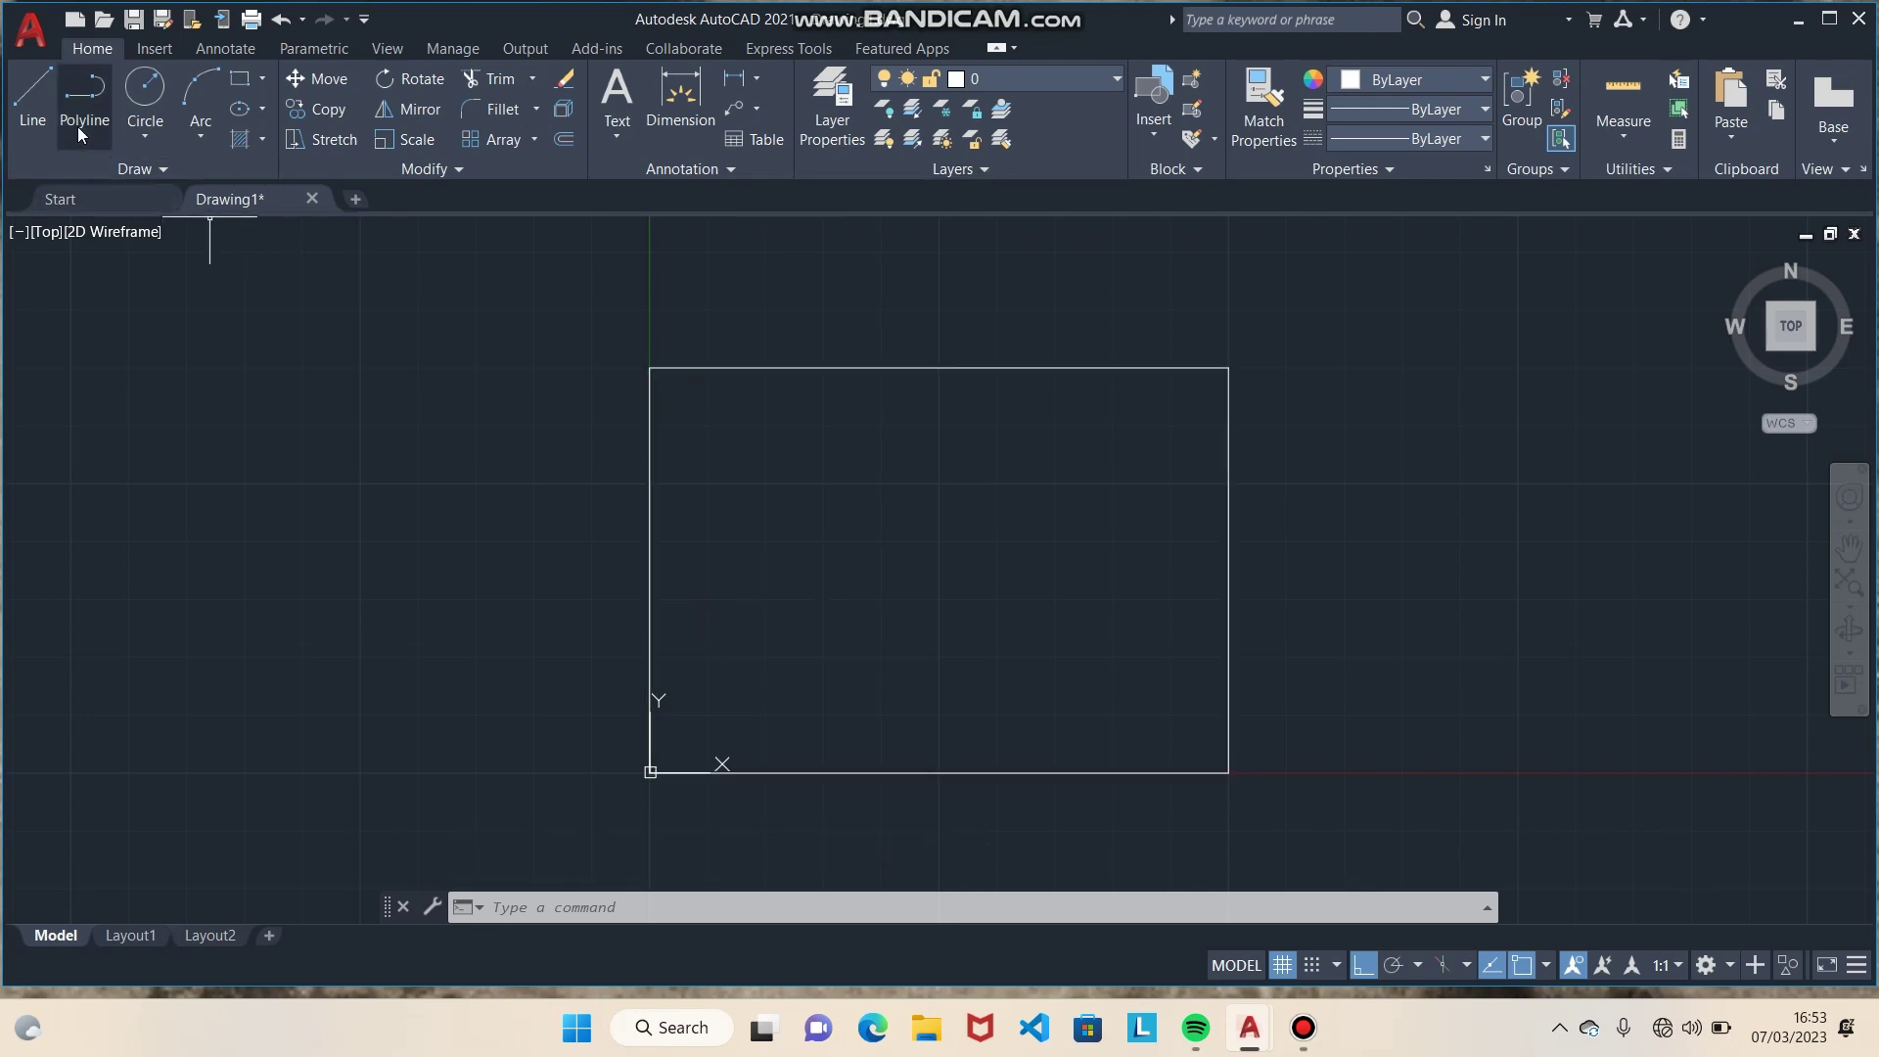
Step: Start lines at 20,20 and draw 40-unit segments right and then up
click(19, 134)
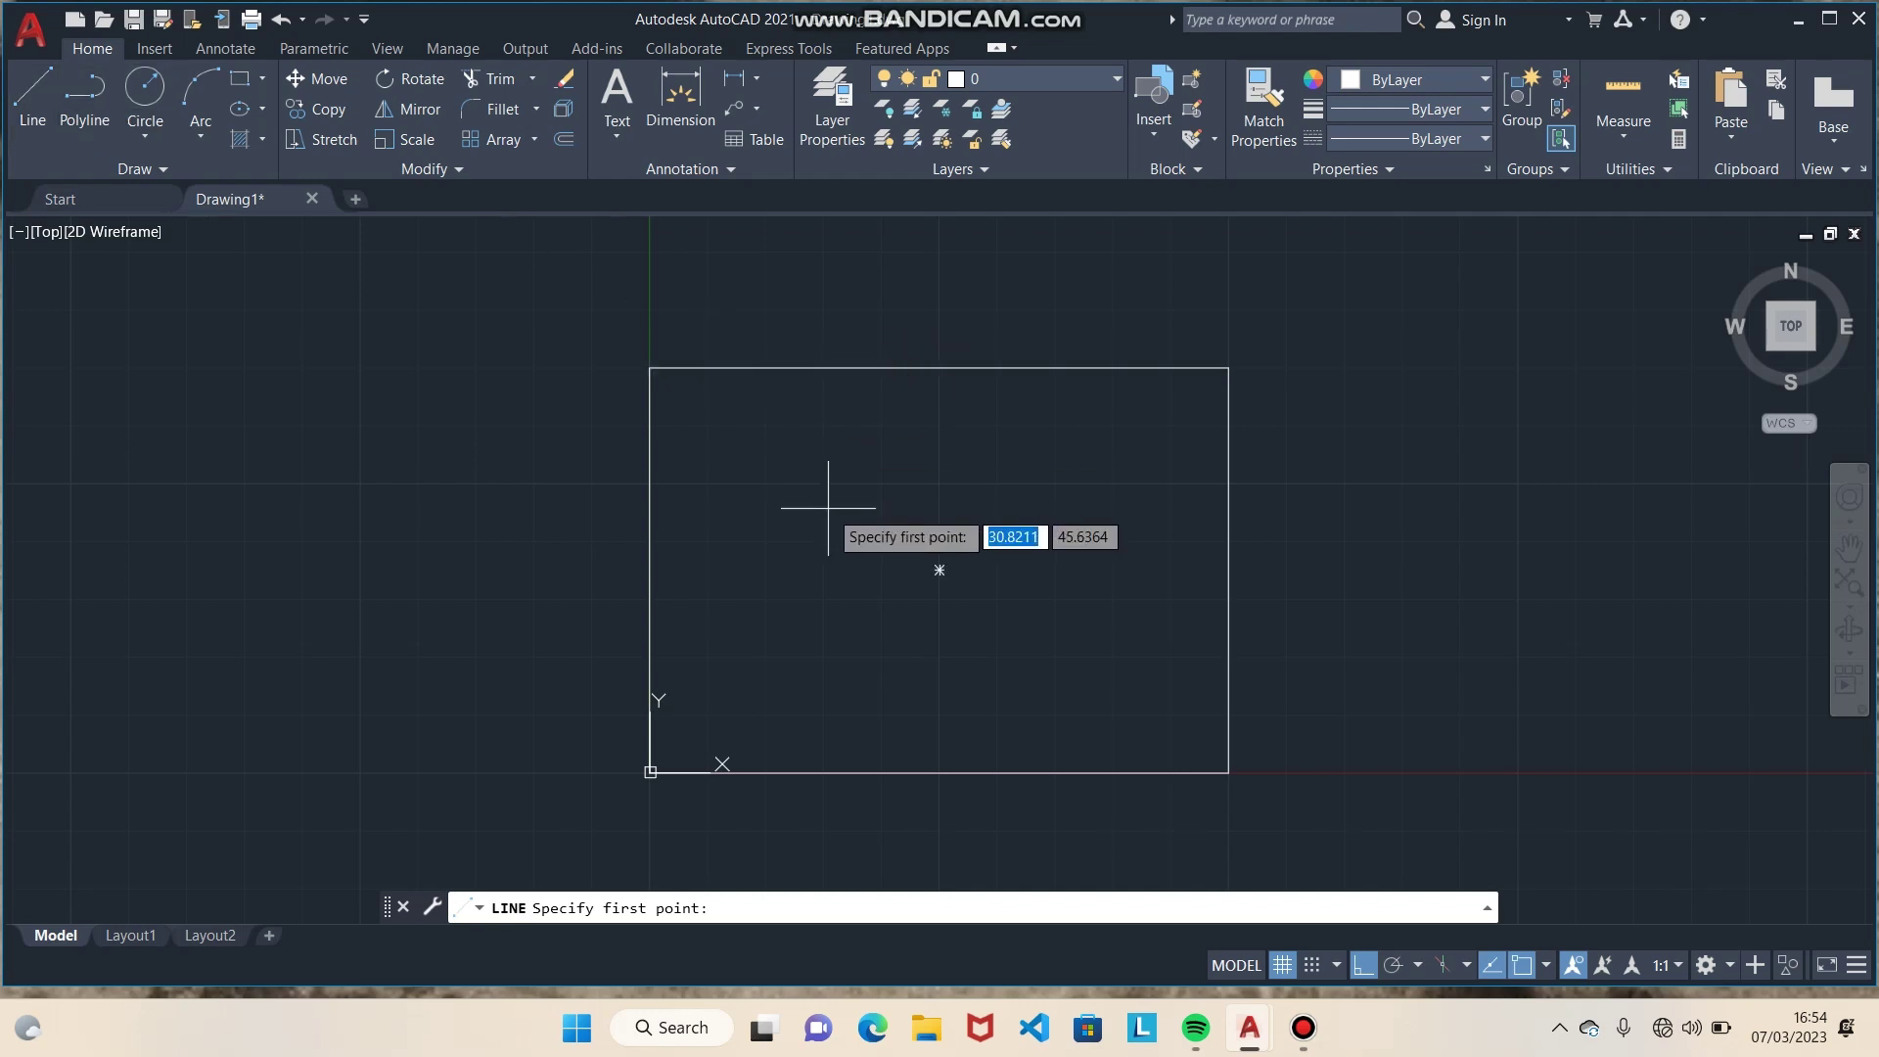
text(20)
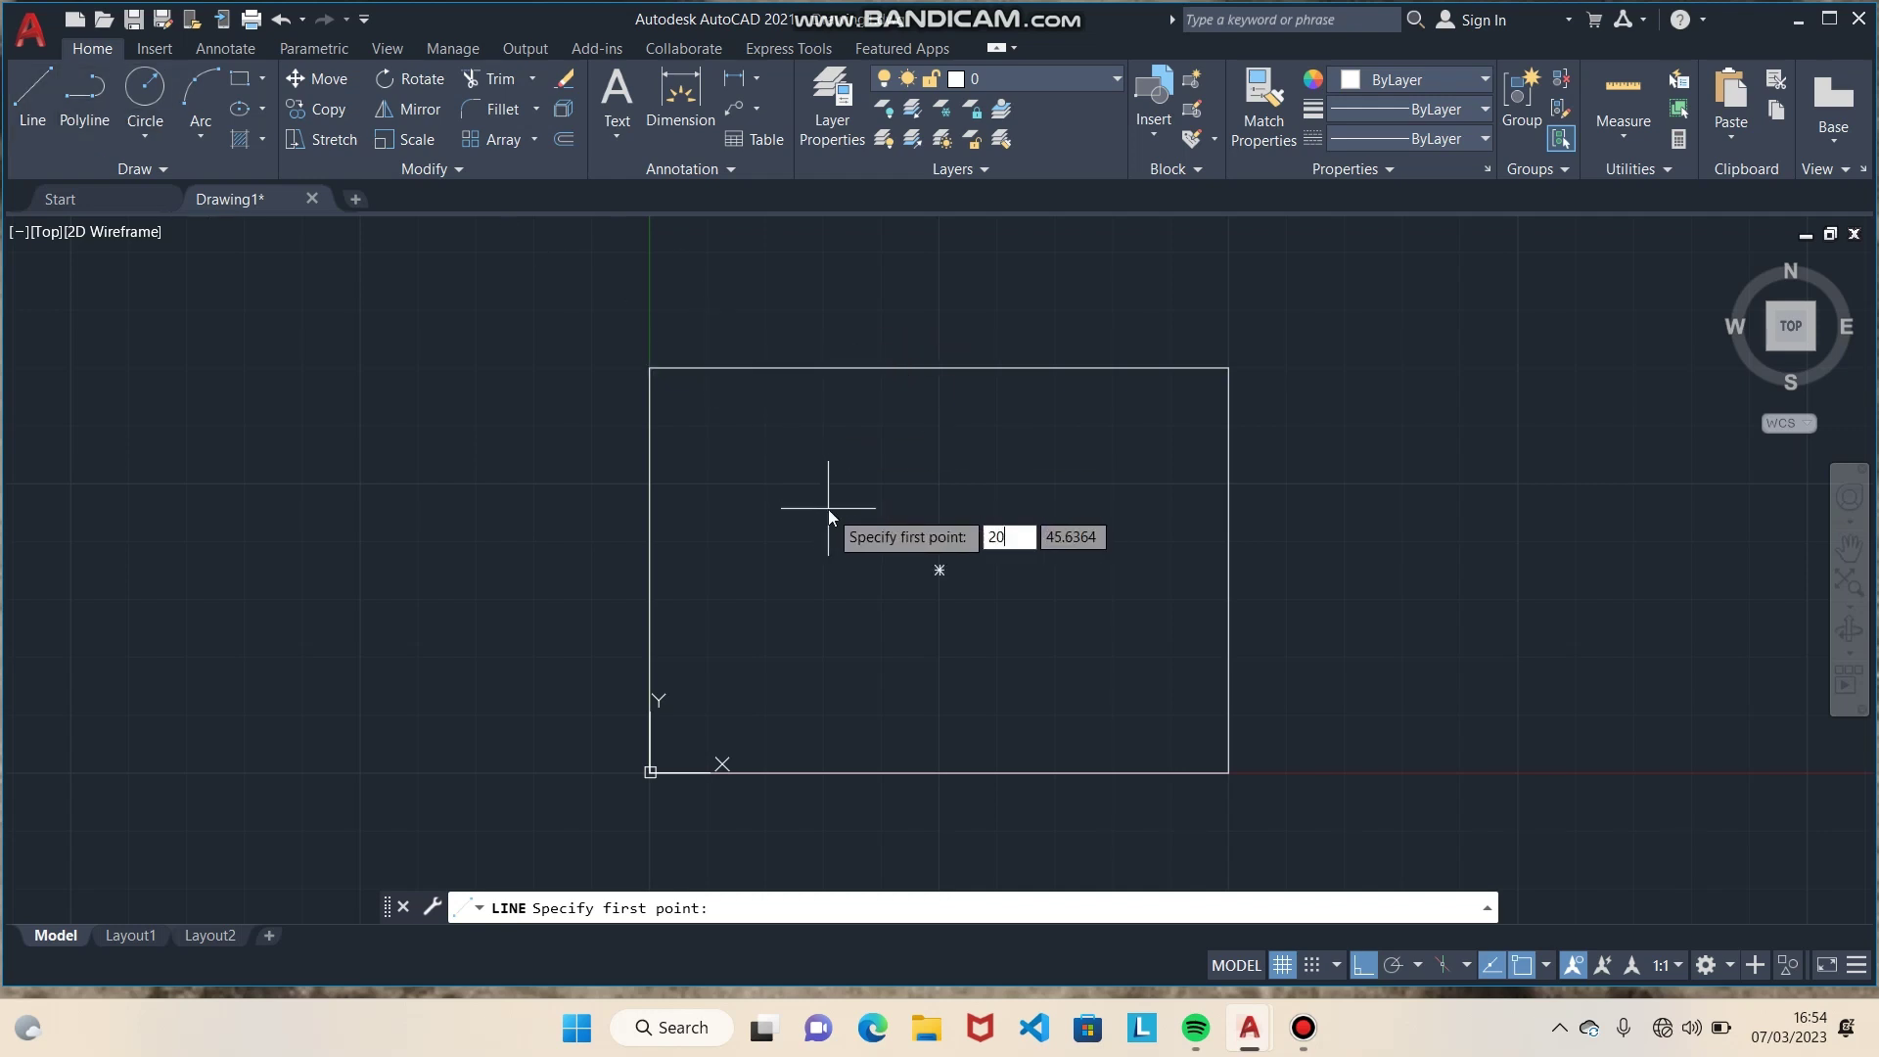
key(Tab)
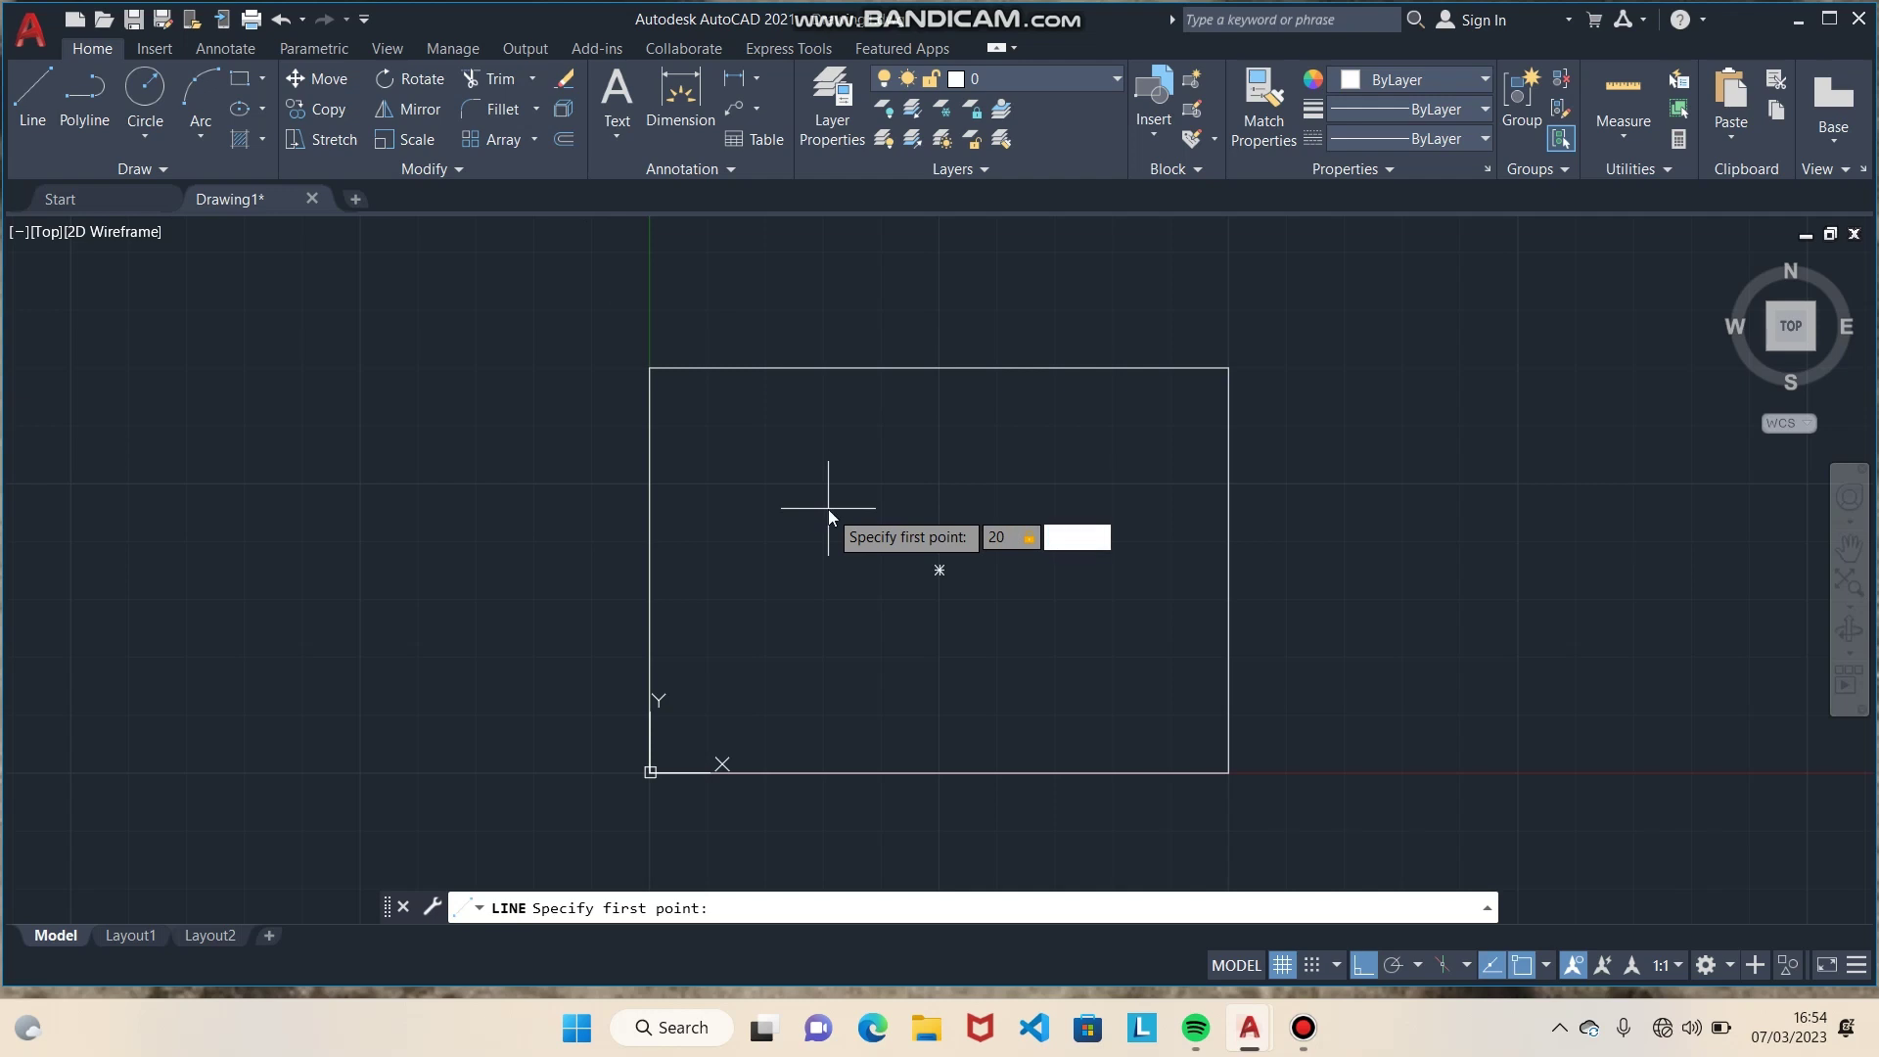
text(20)
key(Return)
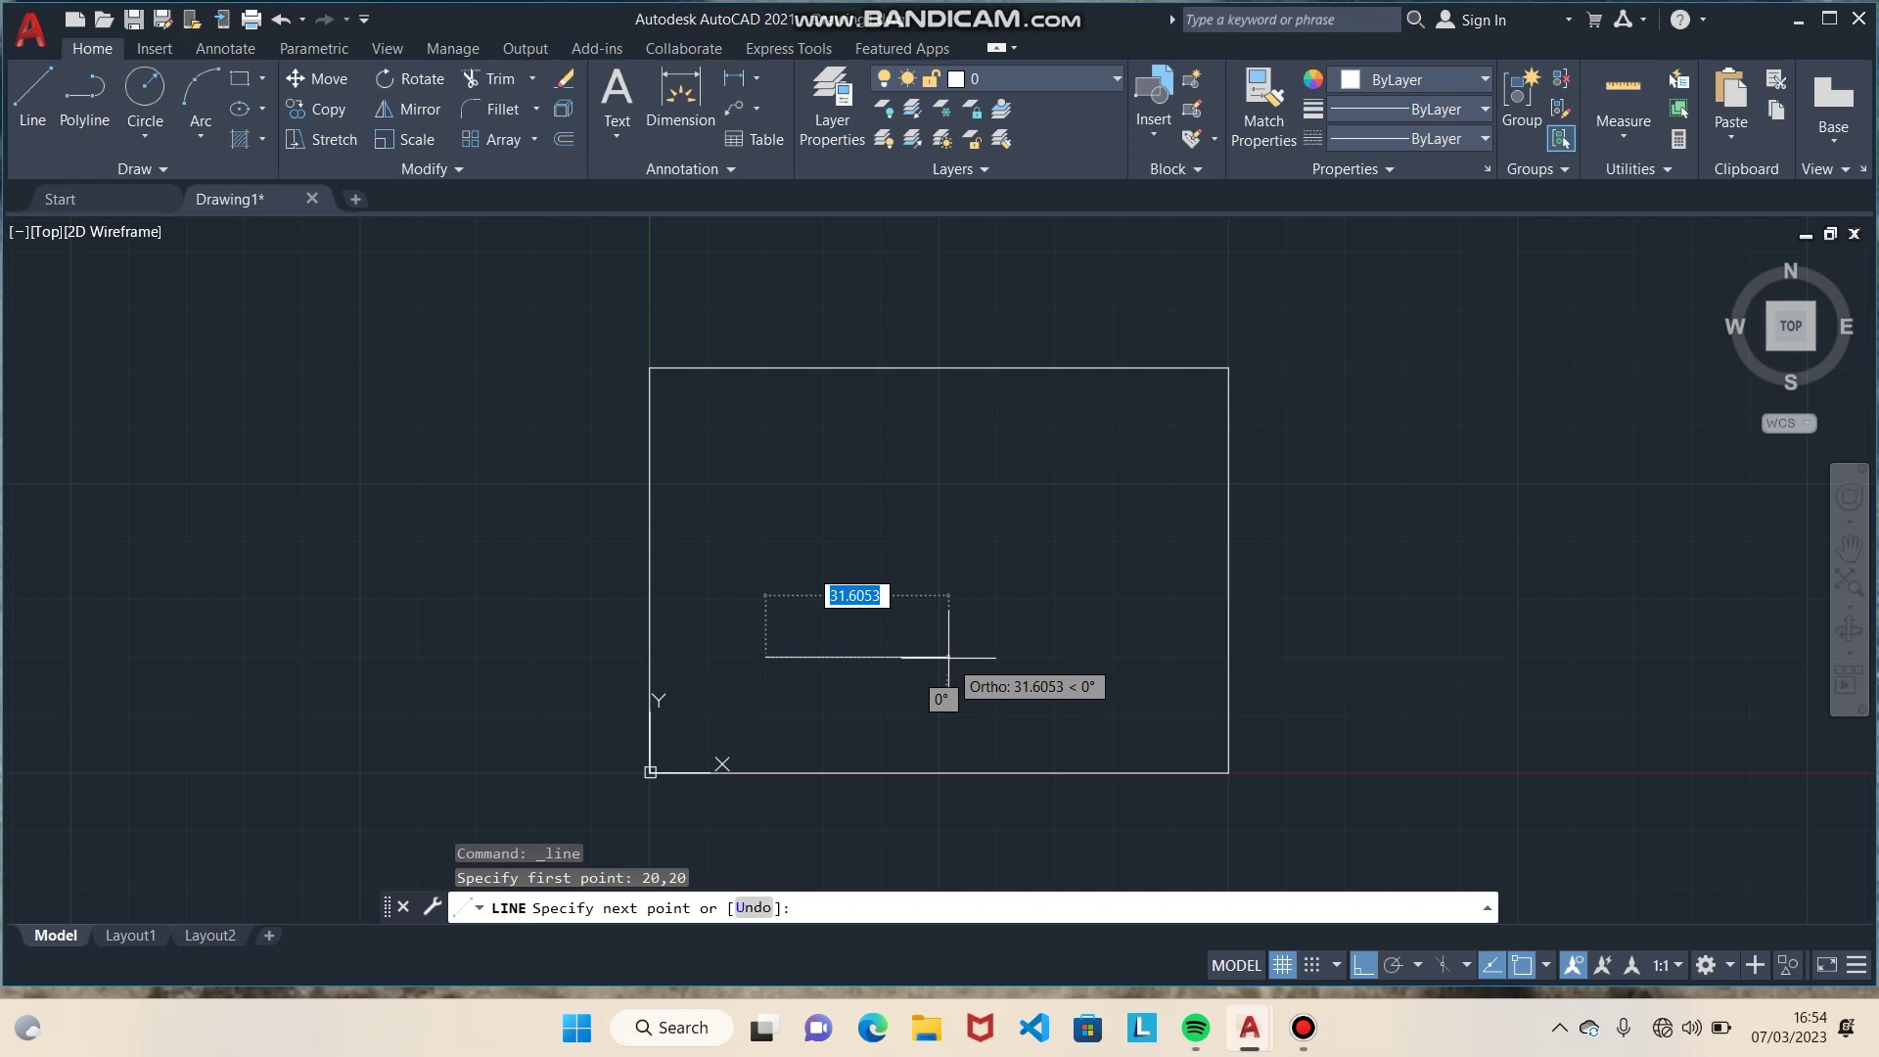
text(40)
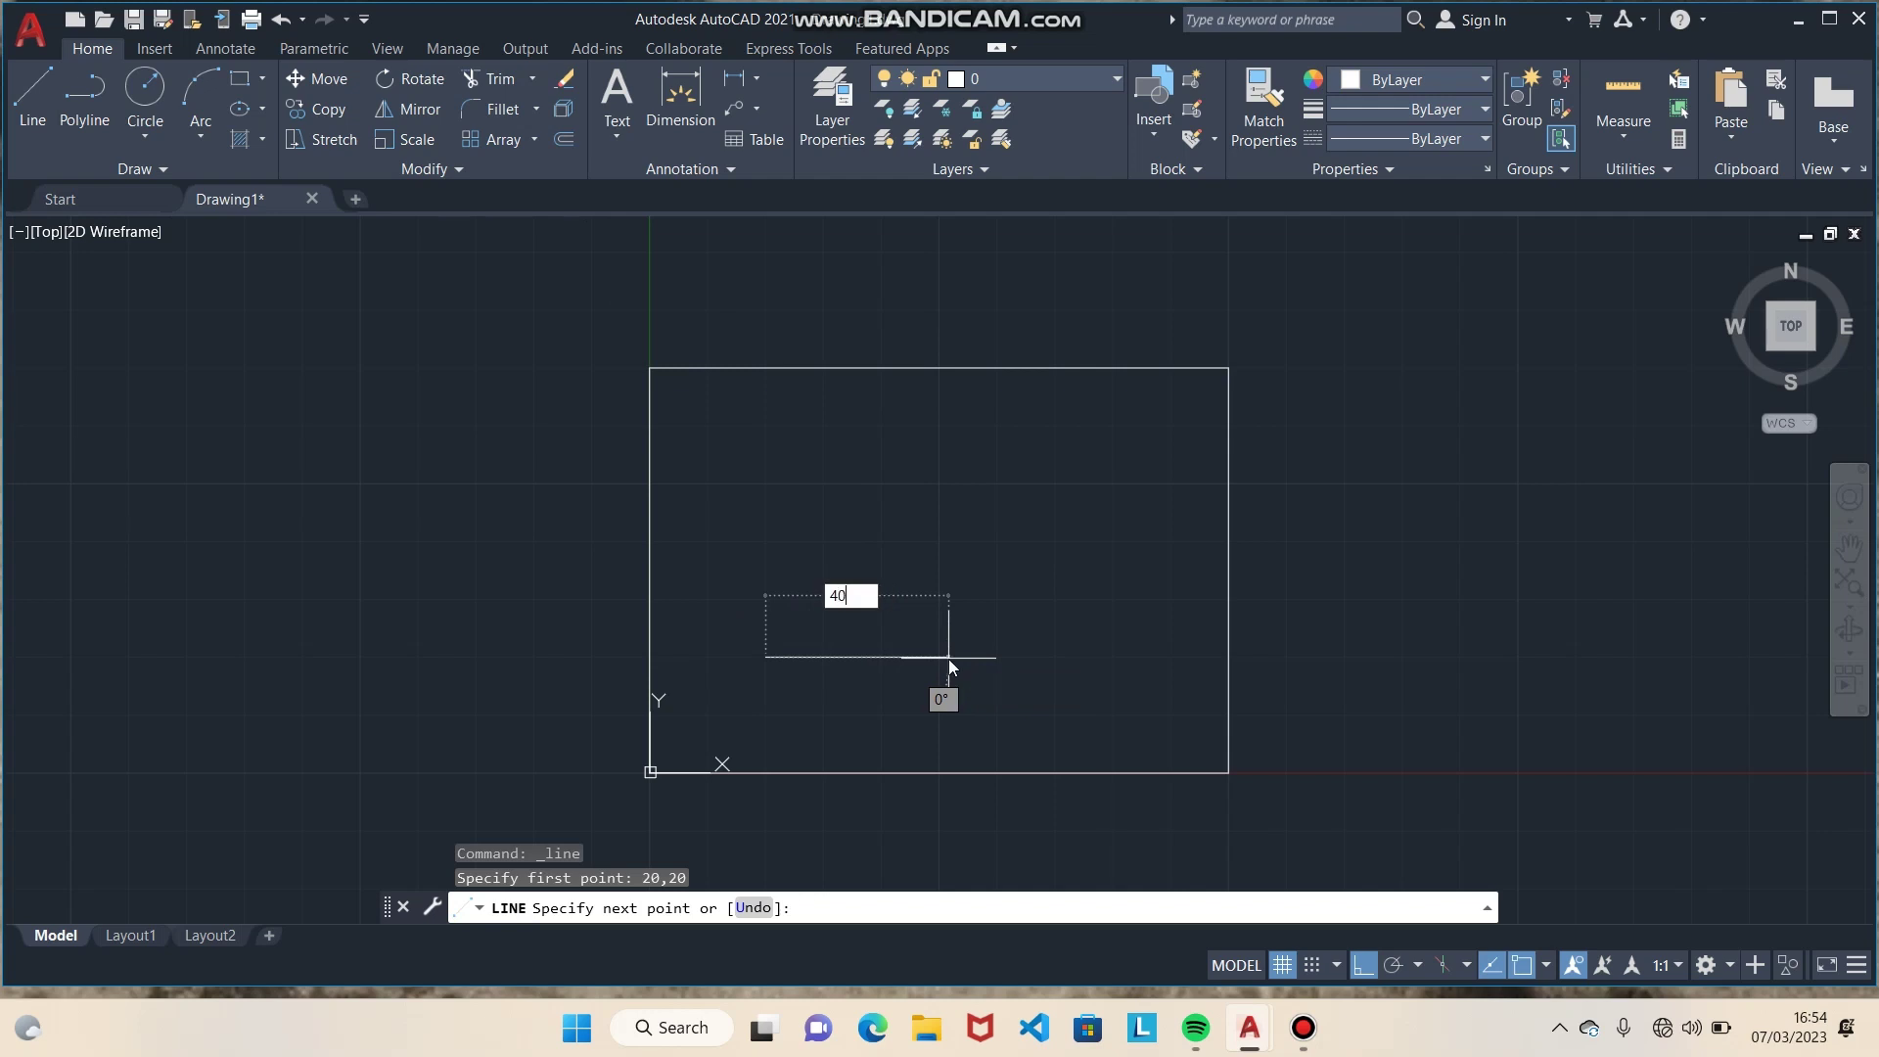
key(Return)
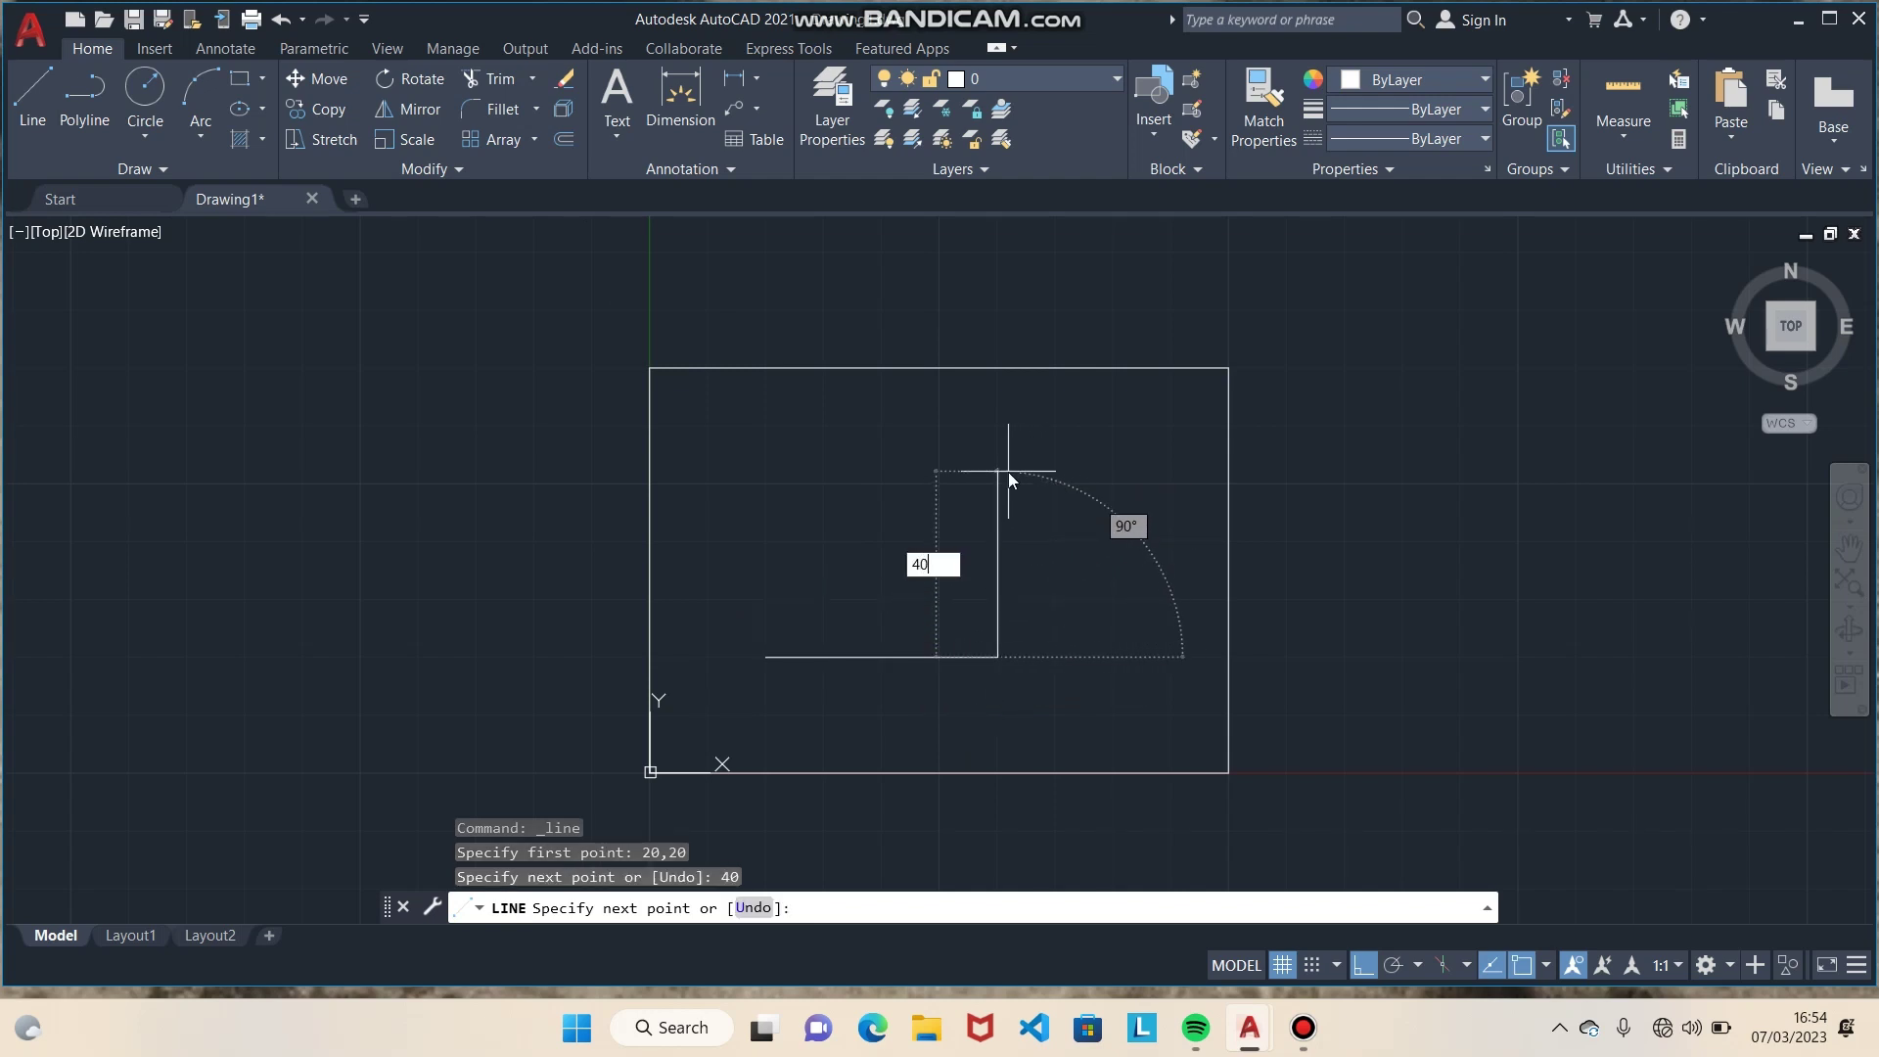
text(40)
key(Return)
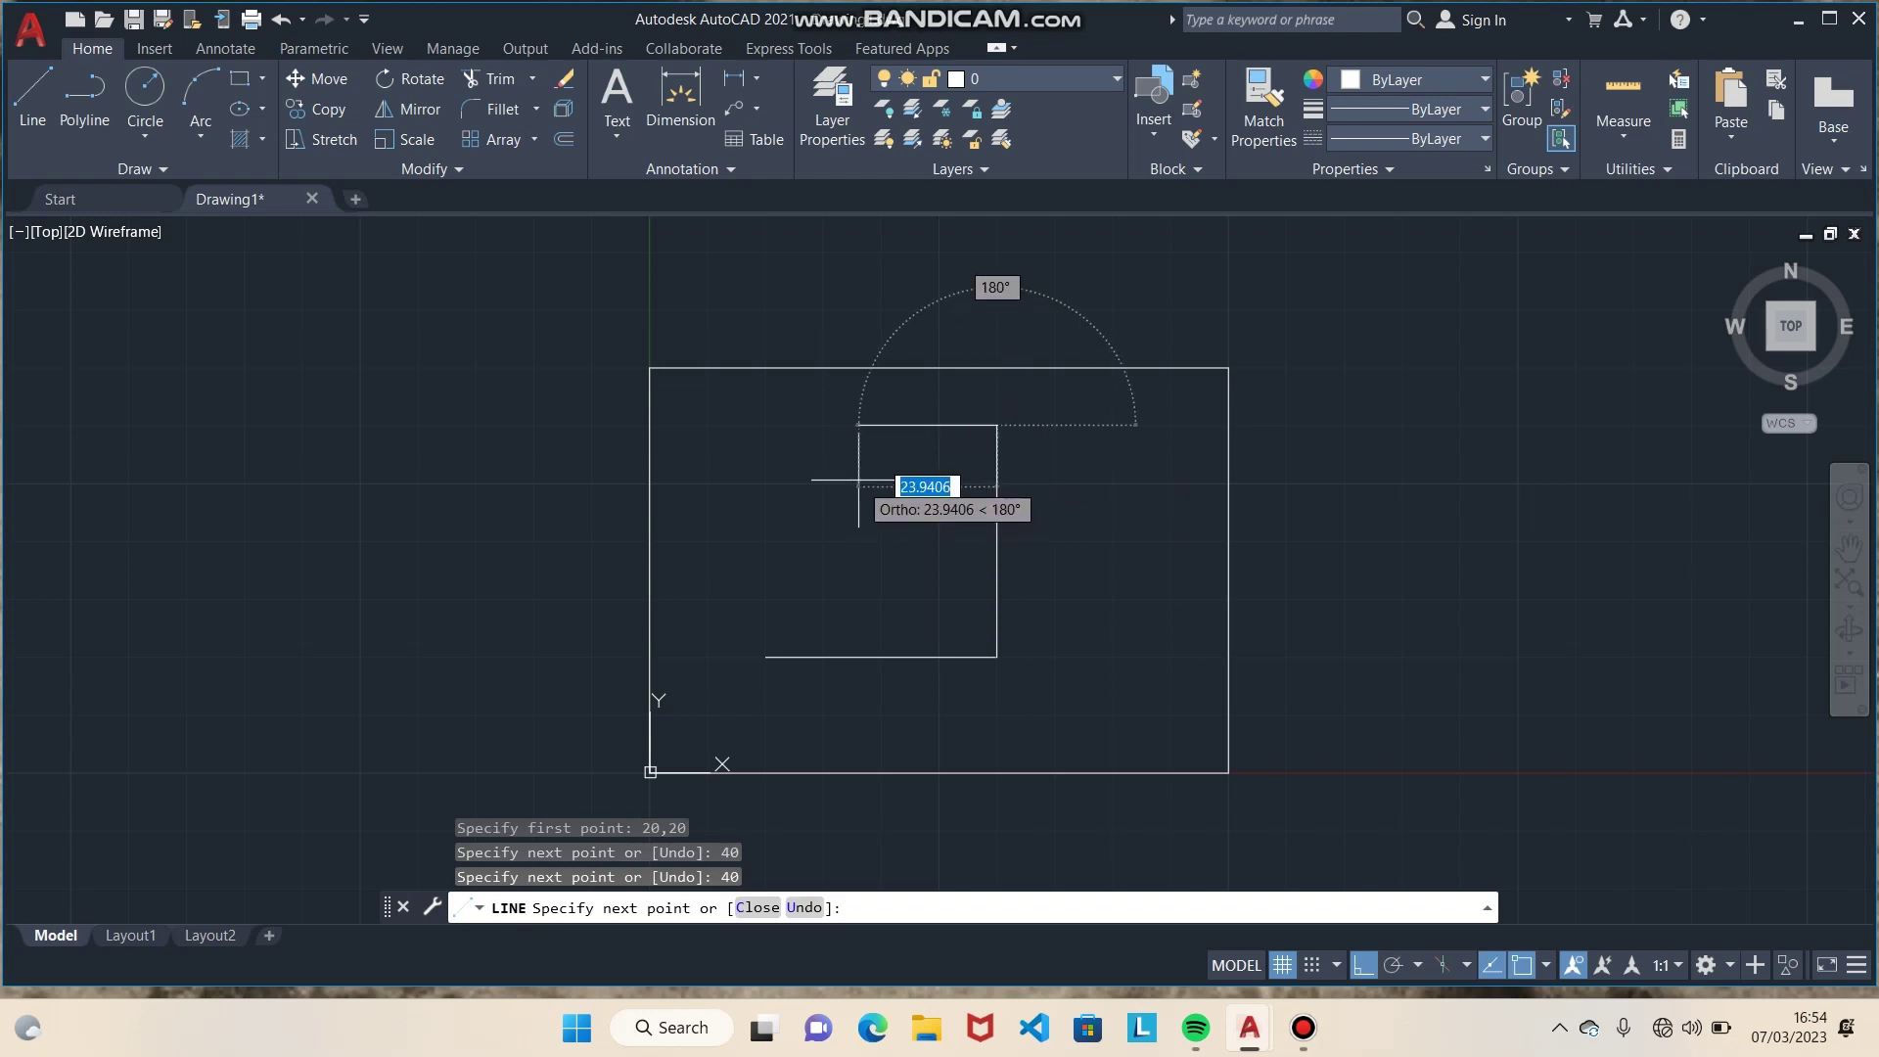
Step: Finish the outline with three 20-unit segments, closing it at 20,20
text(2)
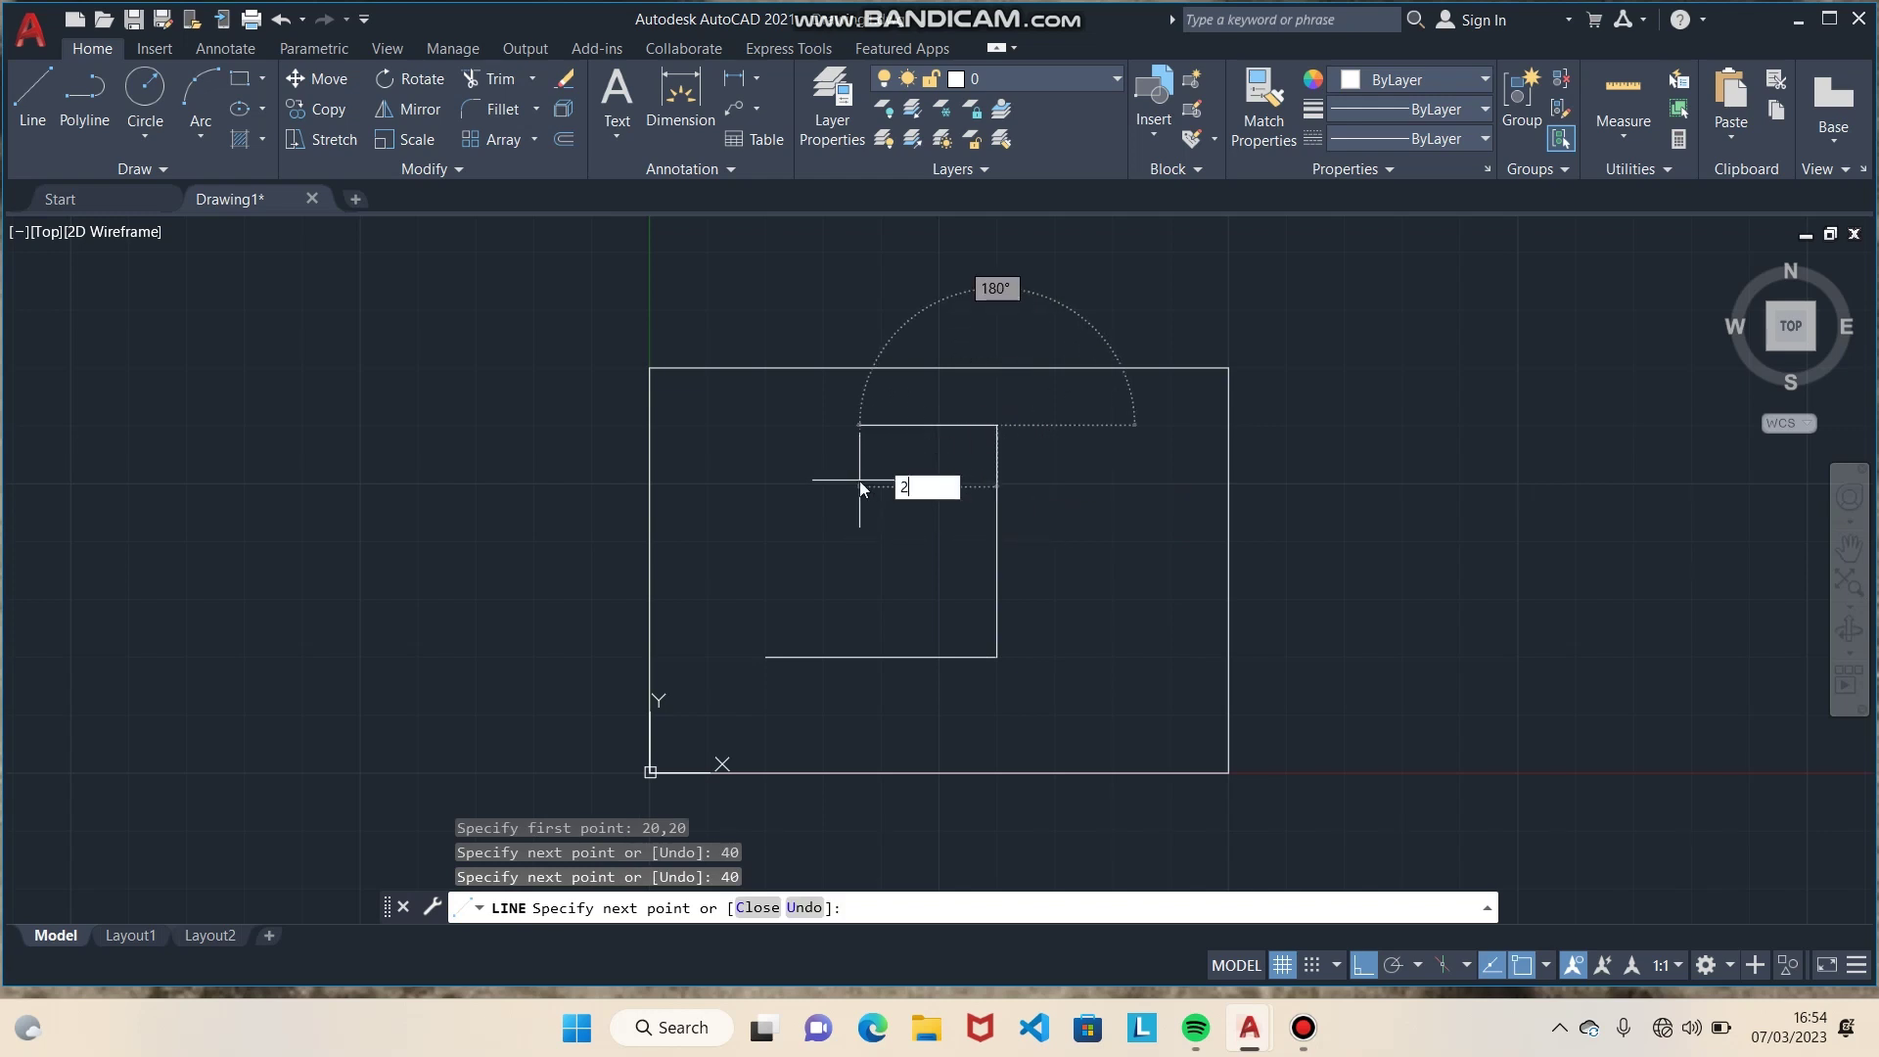
text(0)
key(Return)
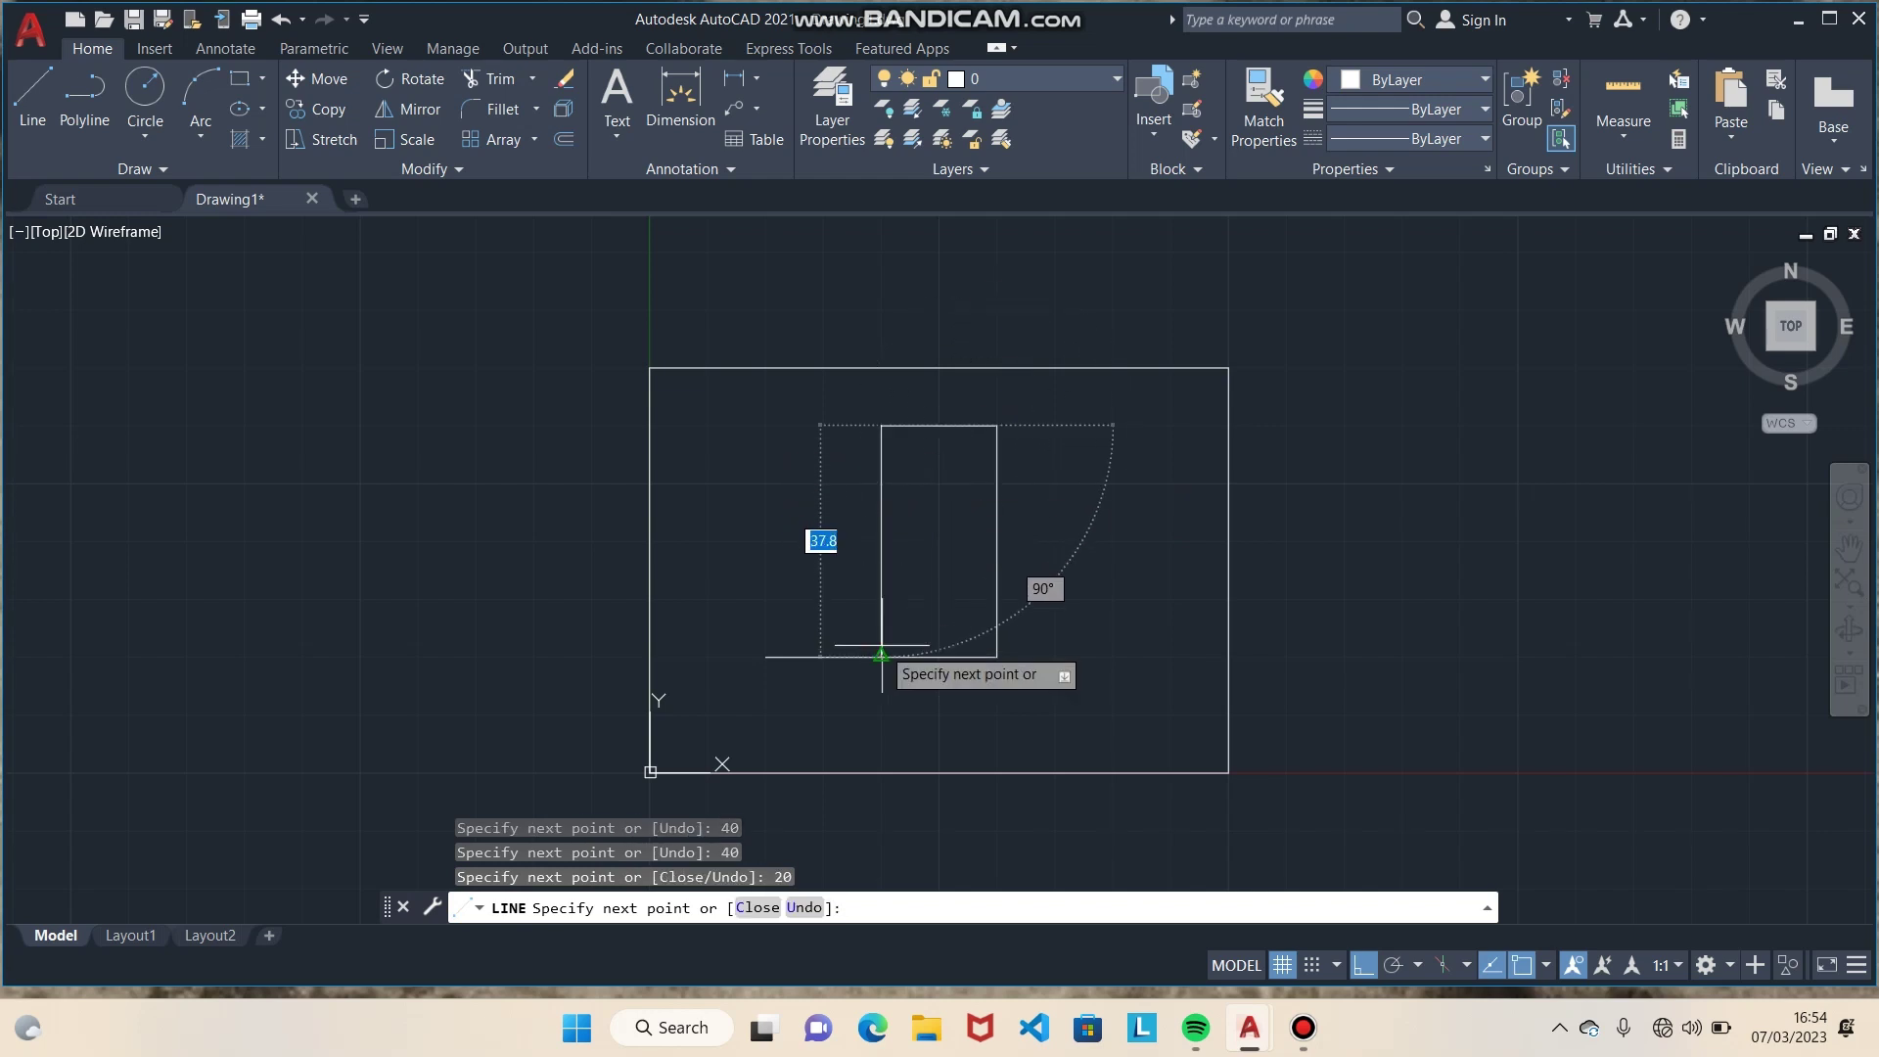
text(20)
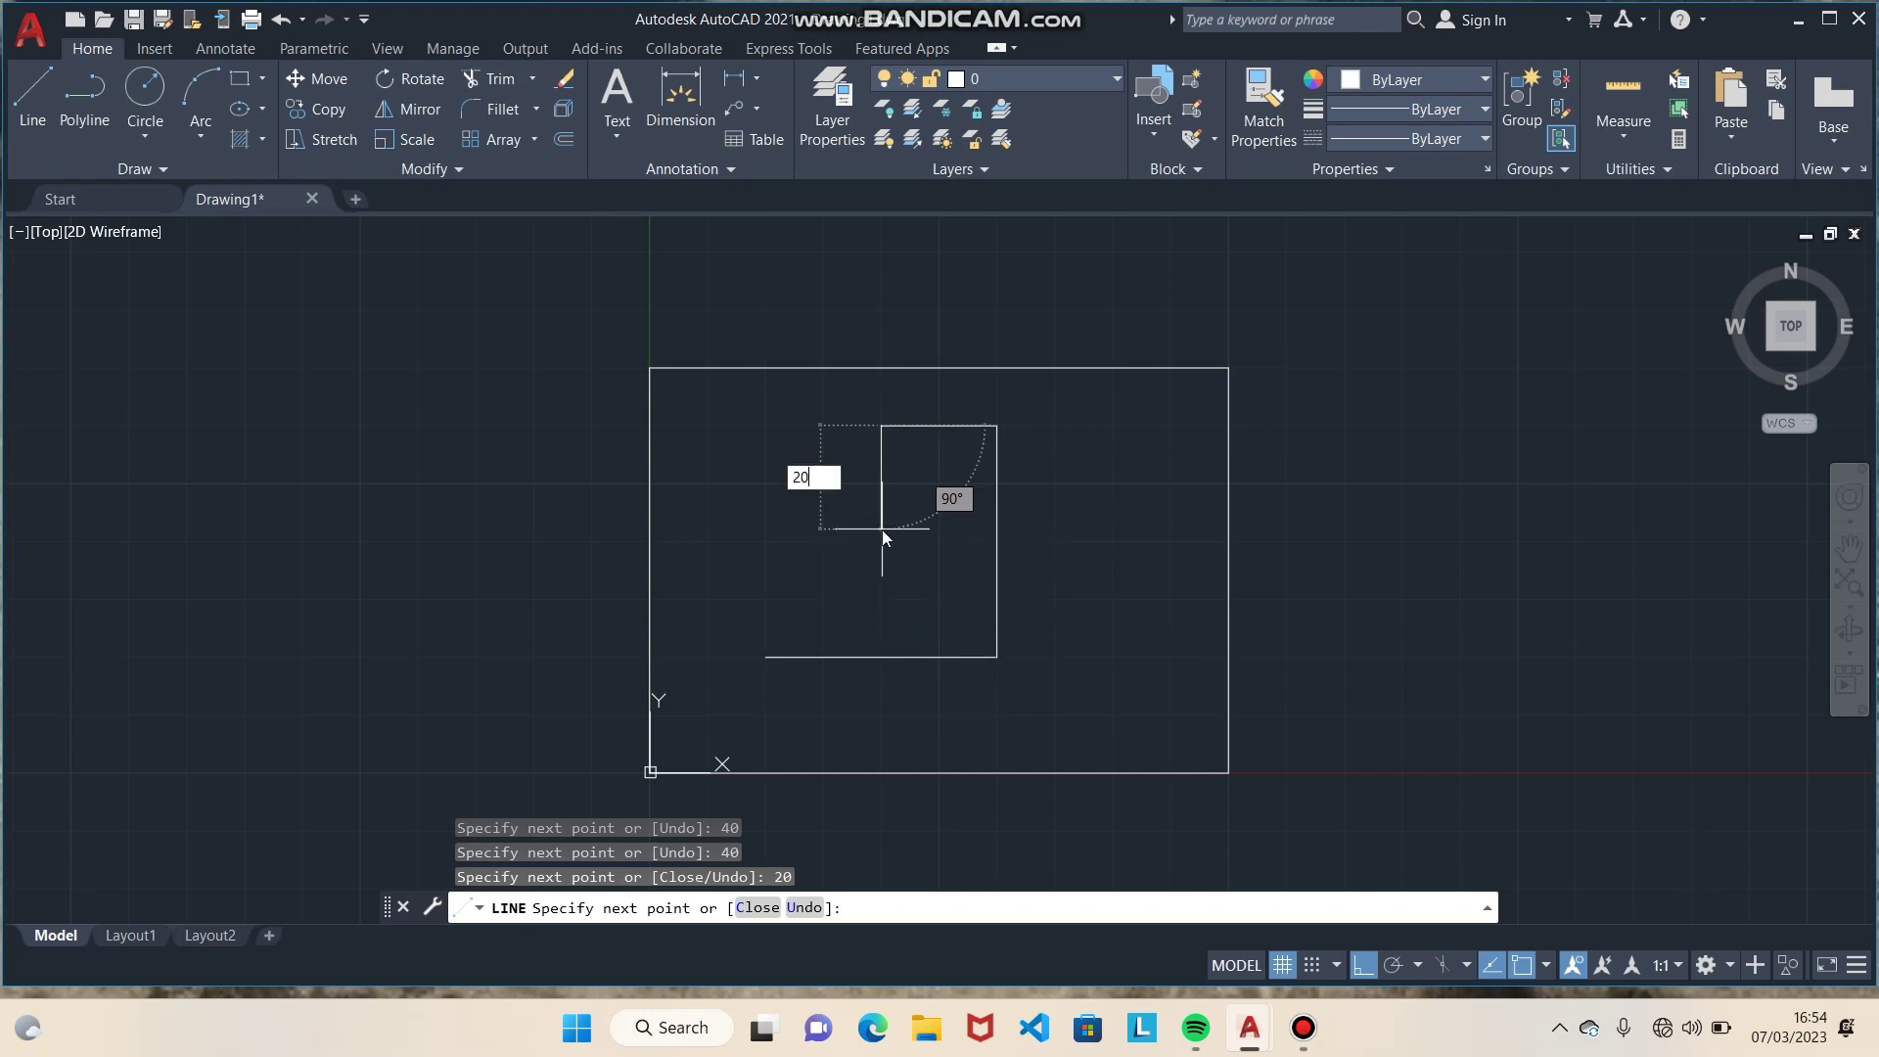
key(Return)
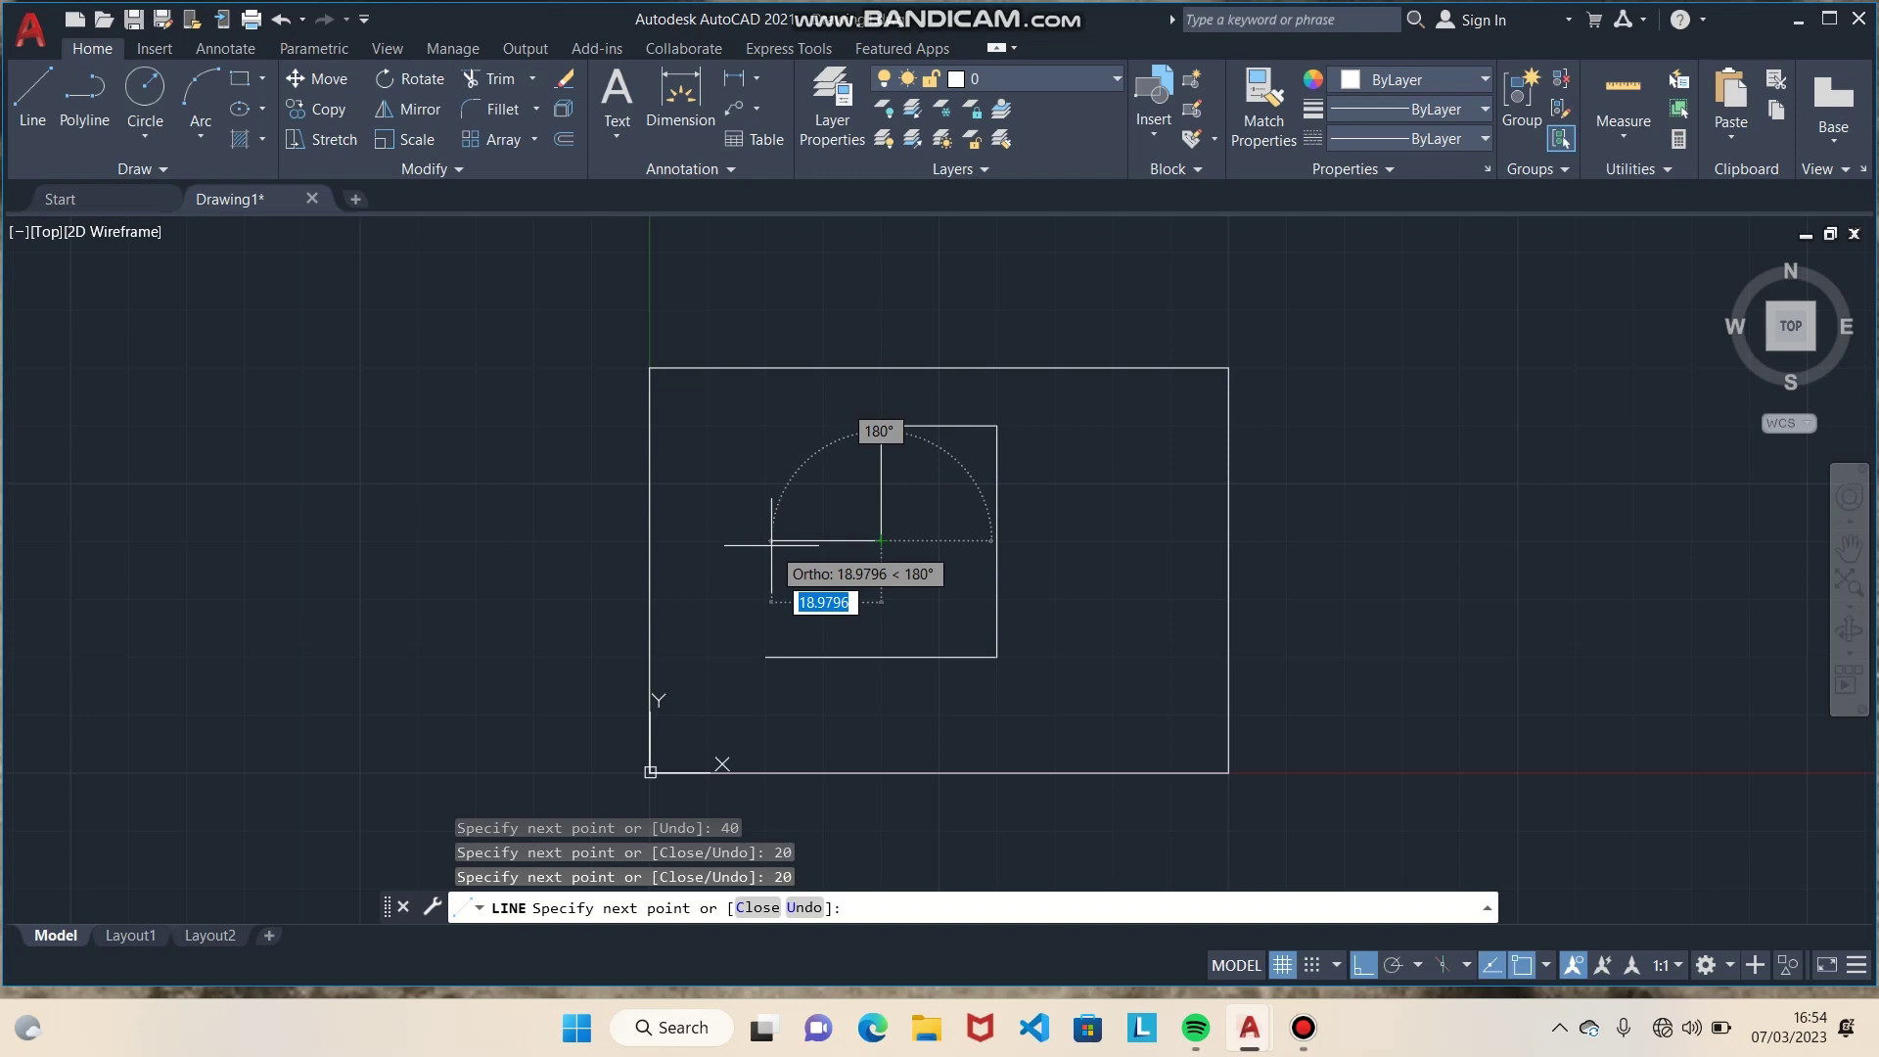
text(20)
key(Return)
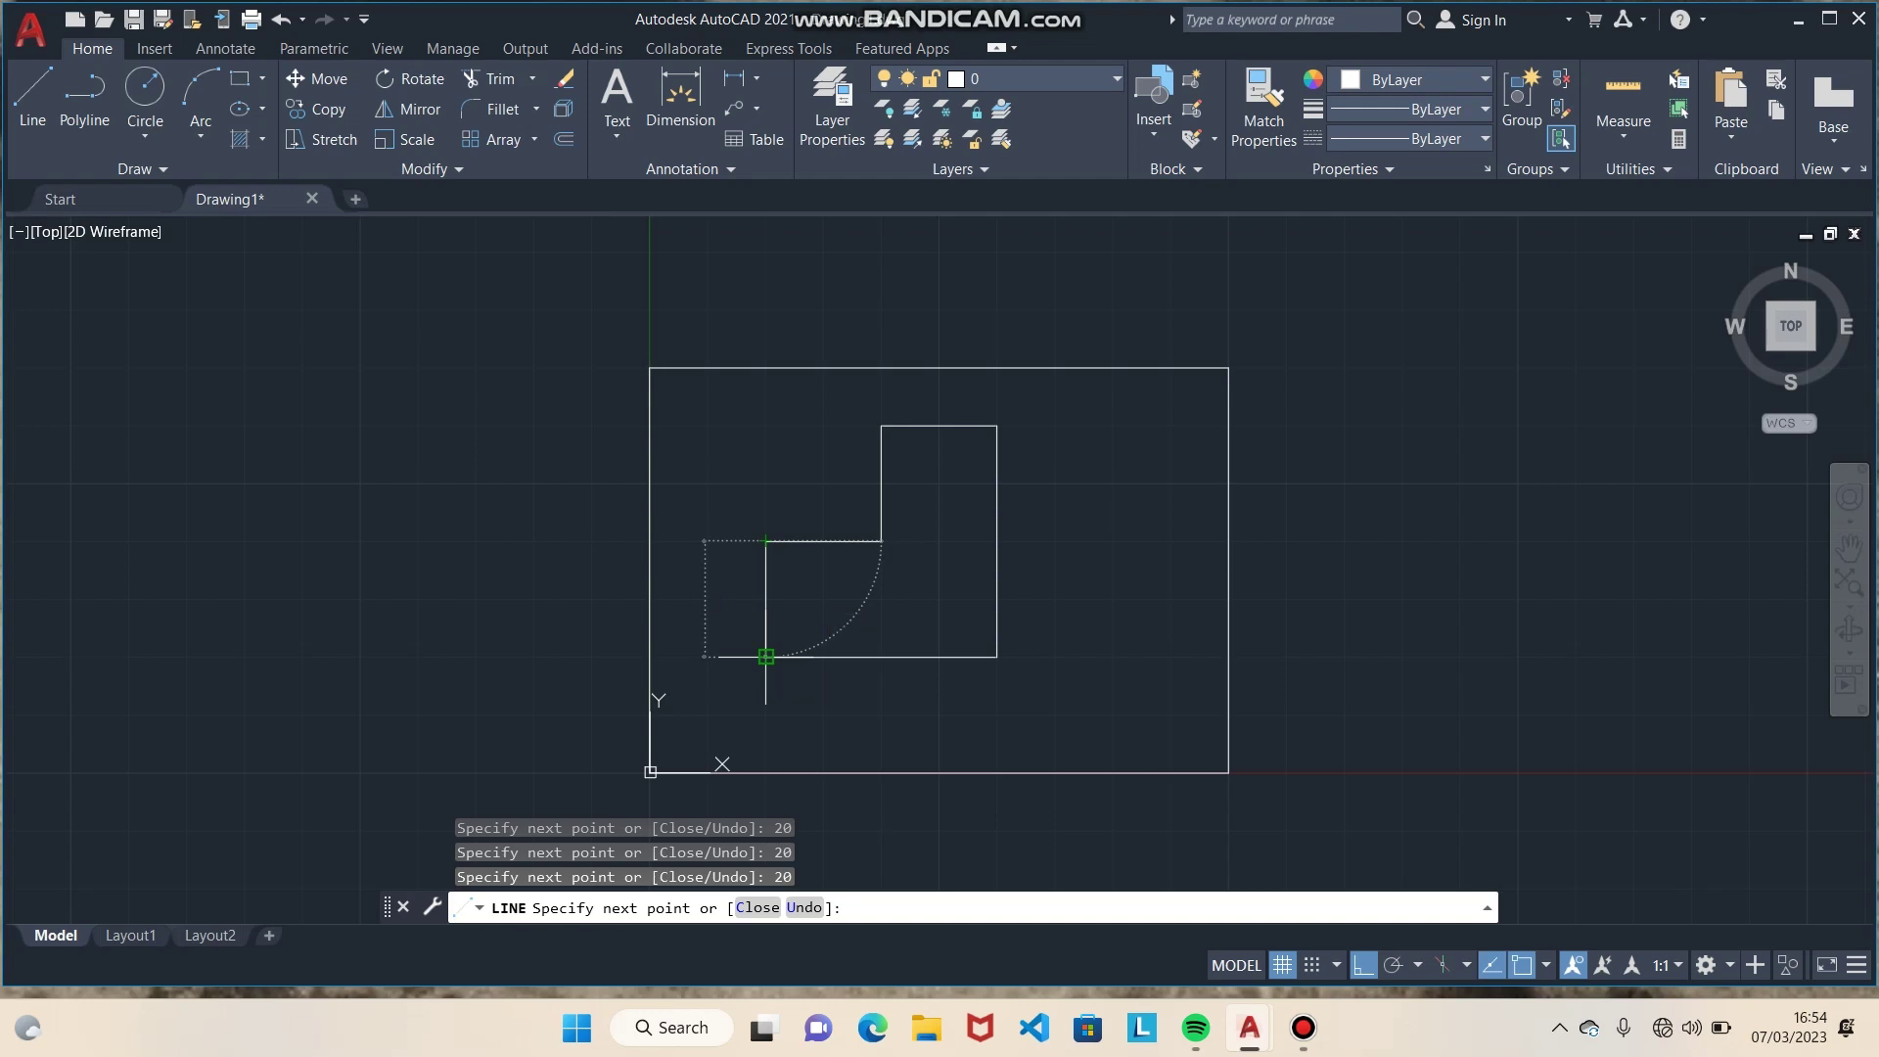
click(766, 657)
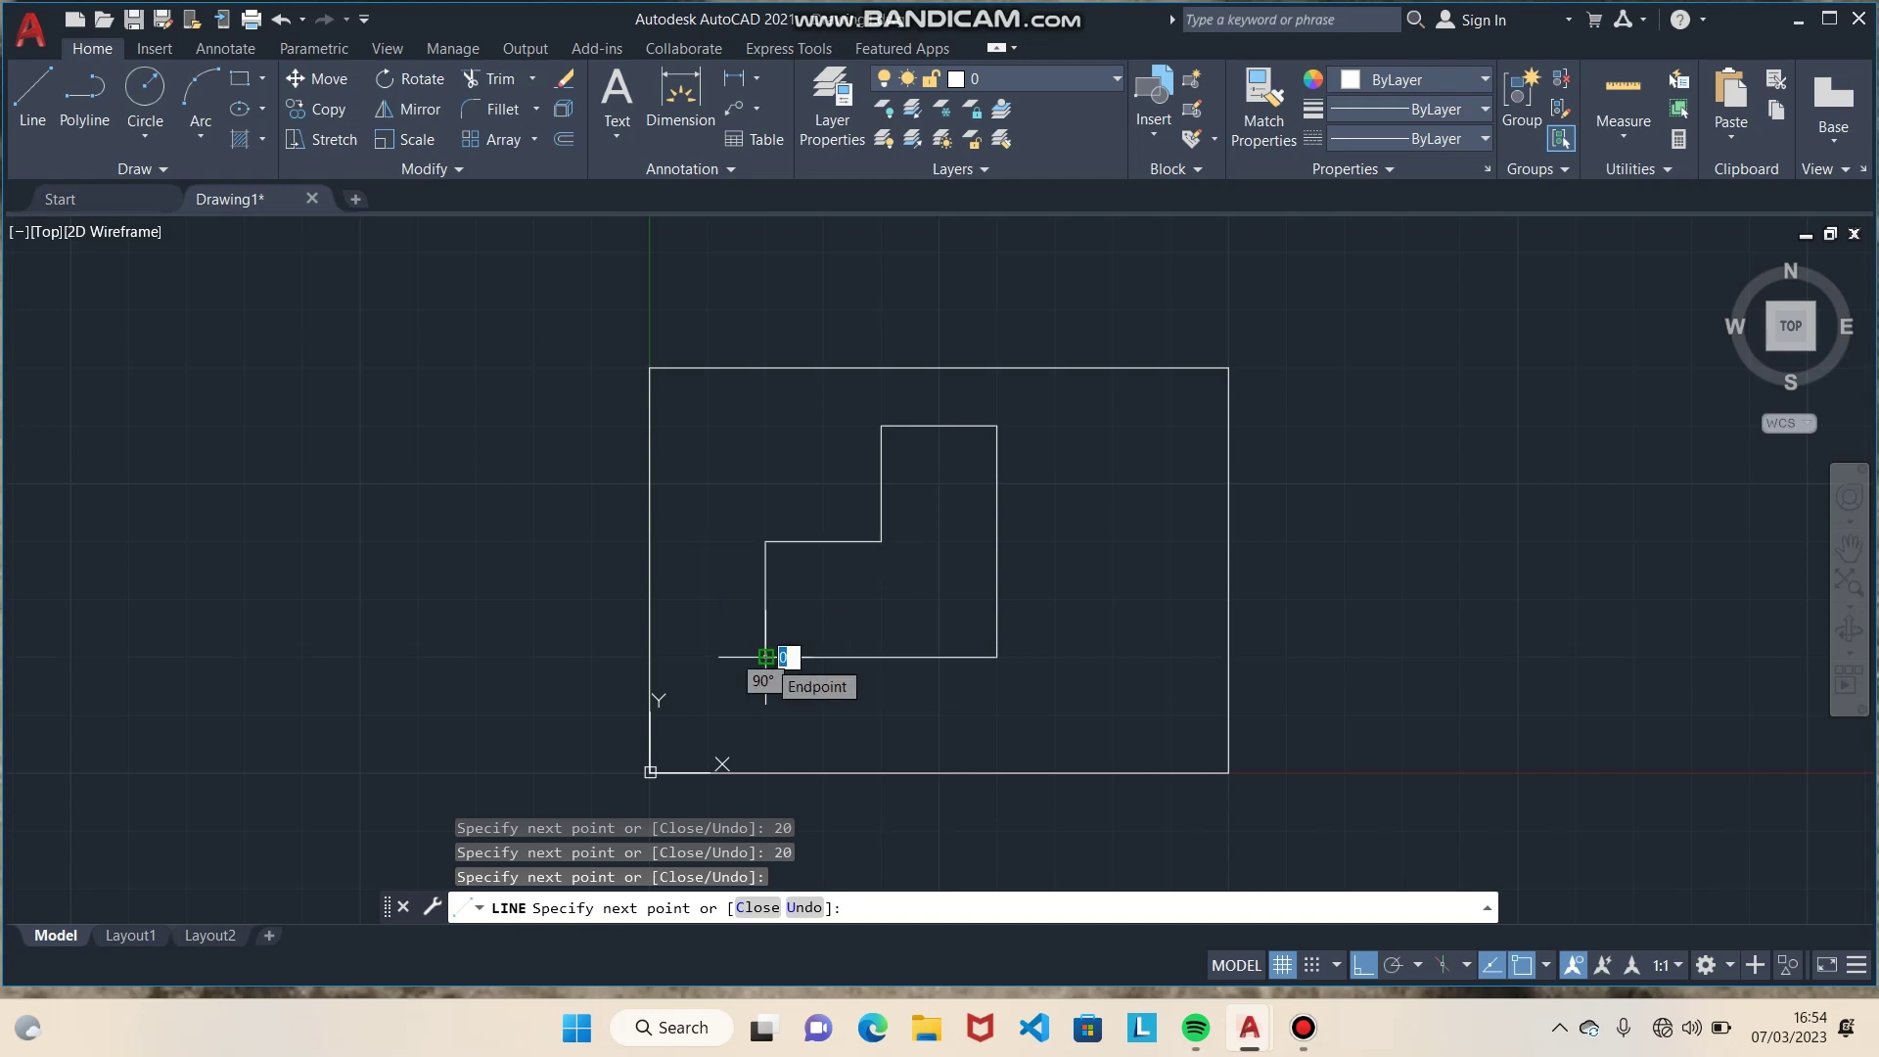
key(Escape)
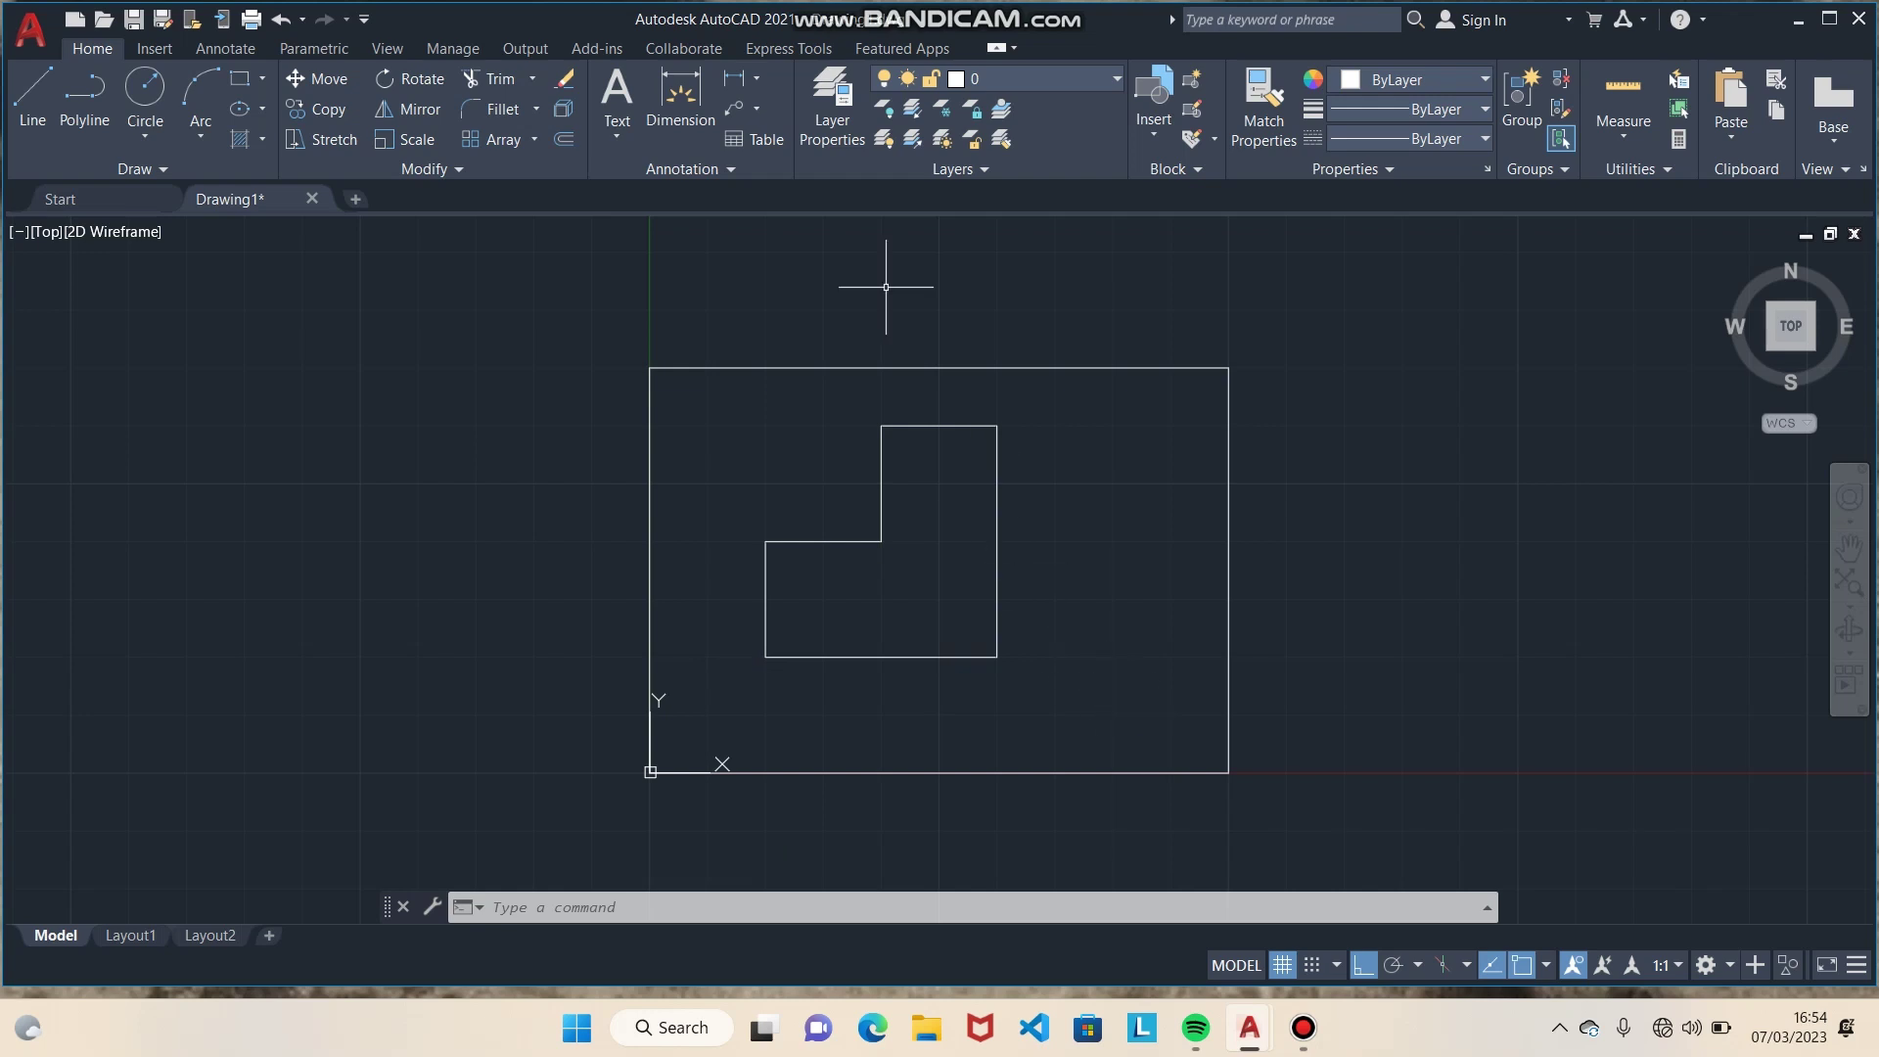
Step: Dimension the shape's right vertical edge as 40
click(689, 106)
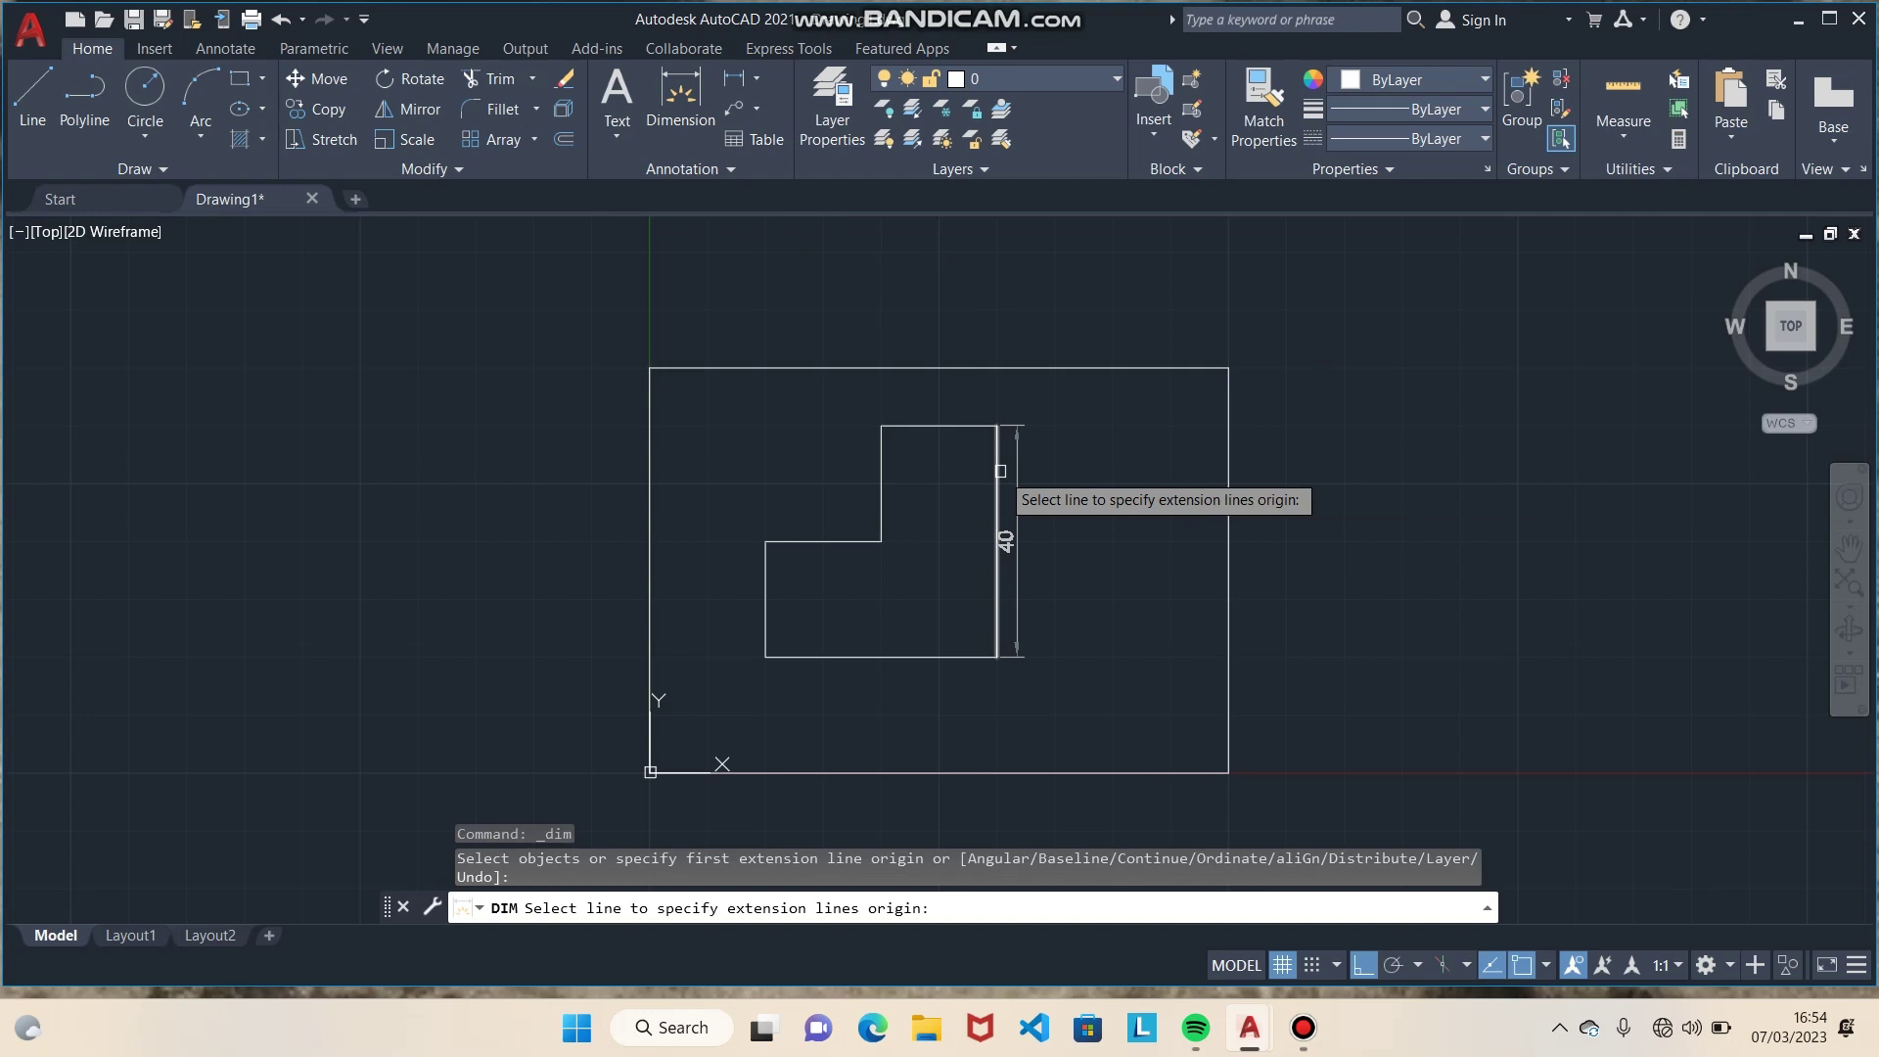
click(1000, 471)
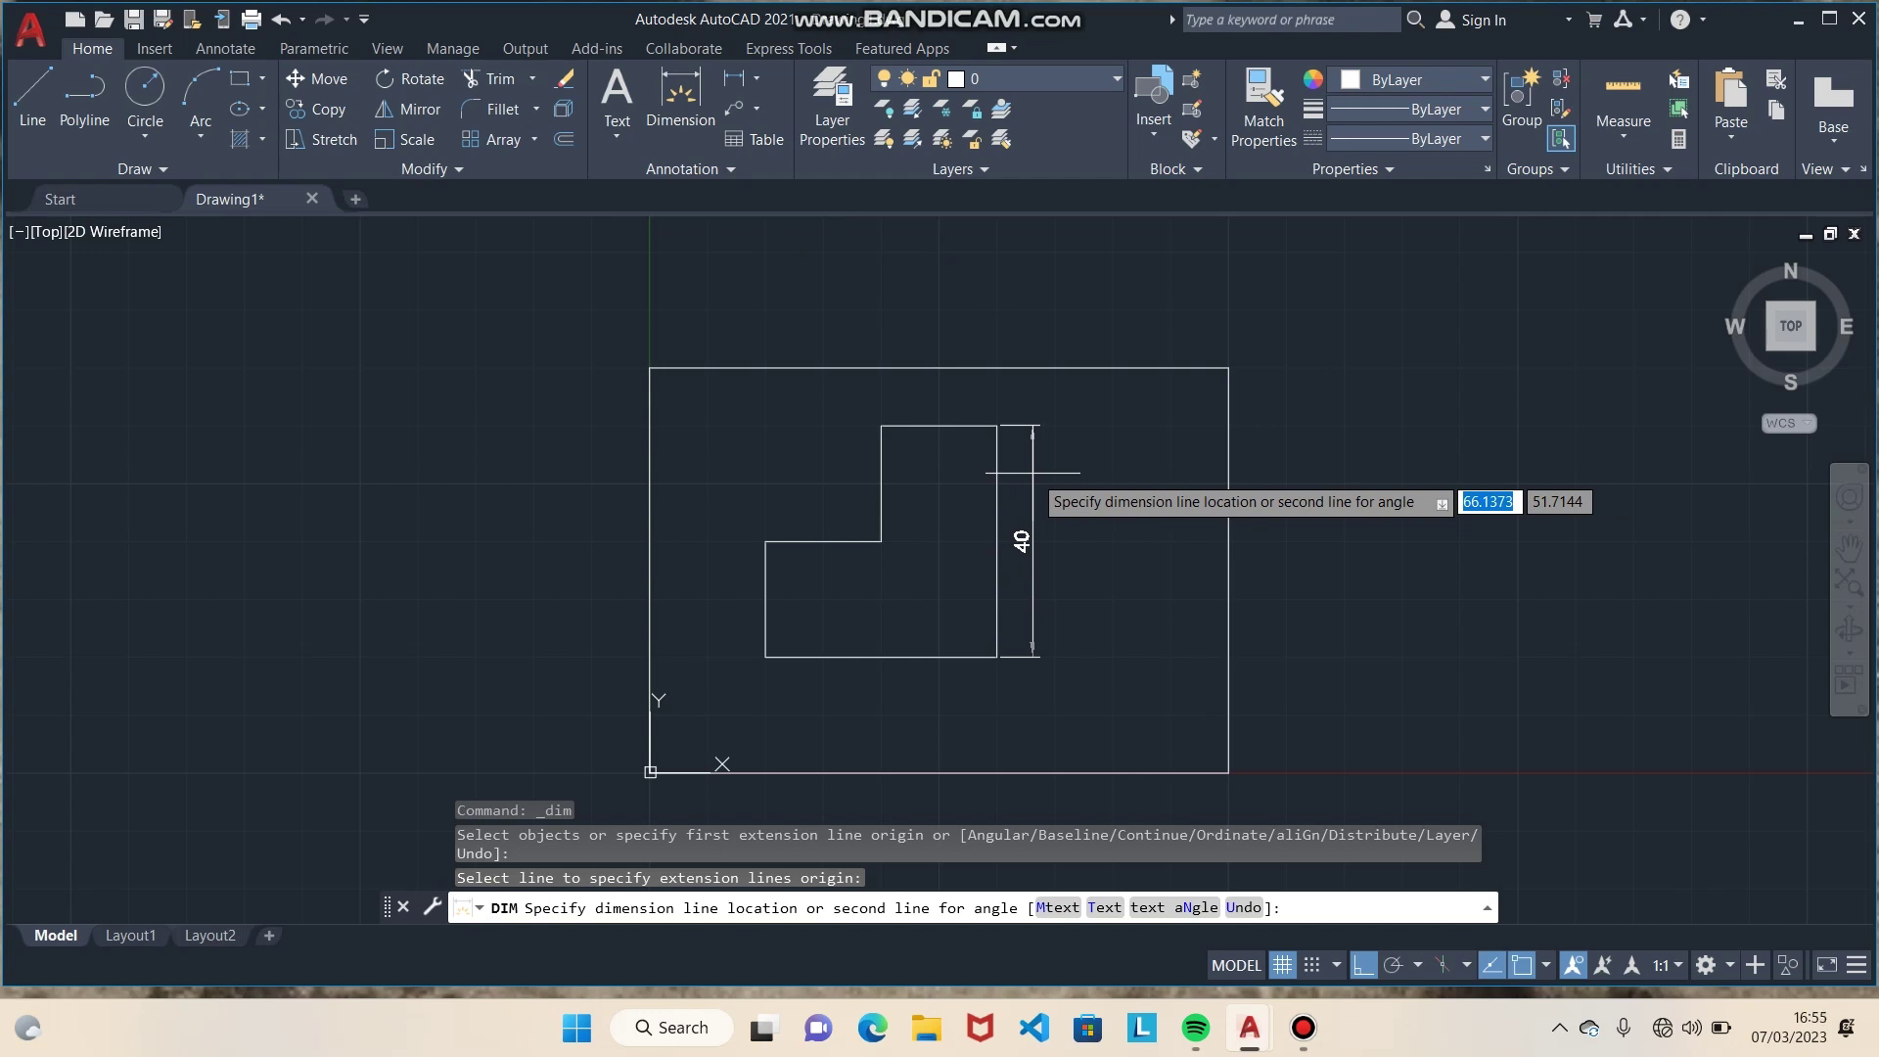
key(Escape)
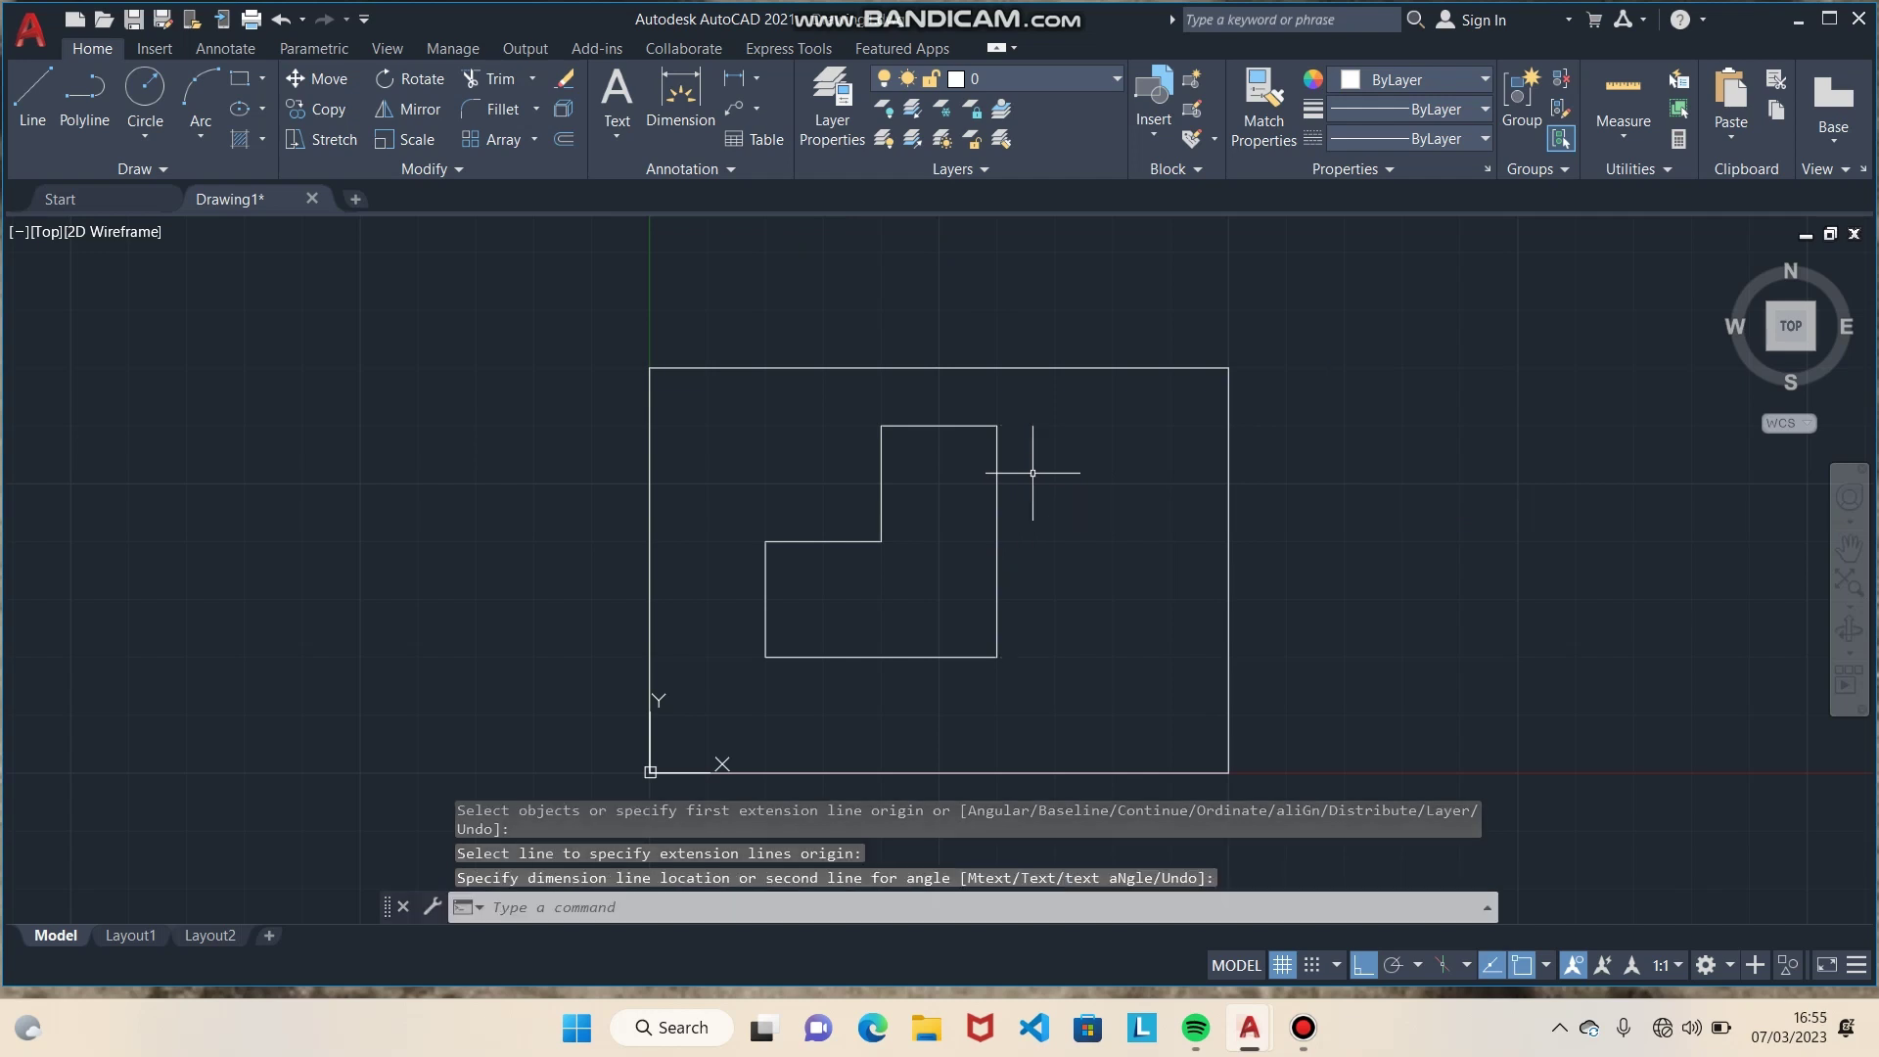
click(675, 117)
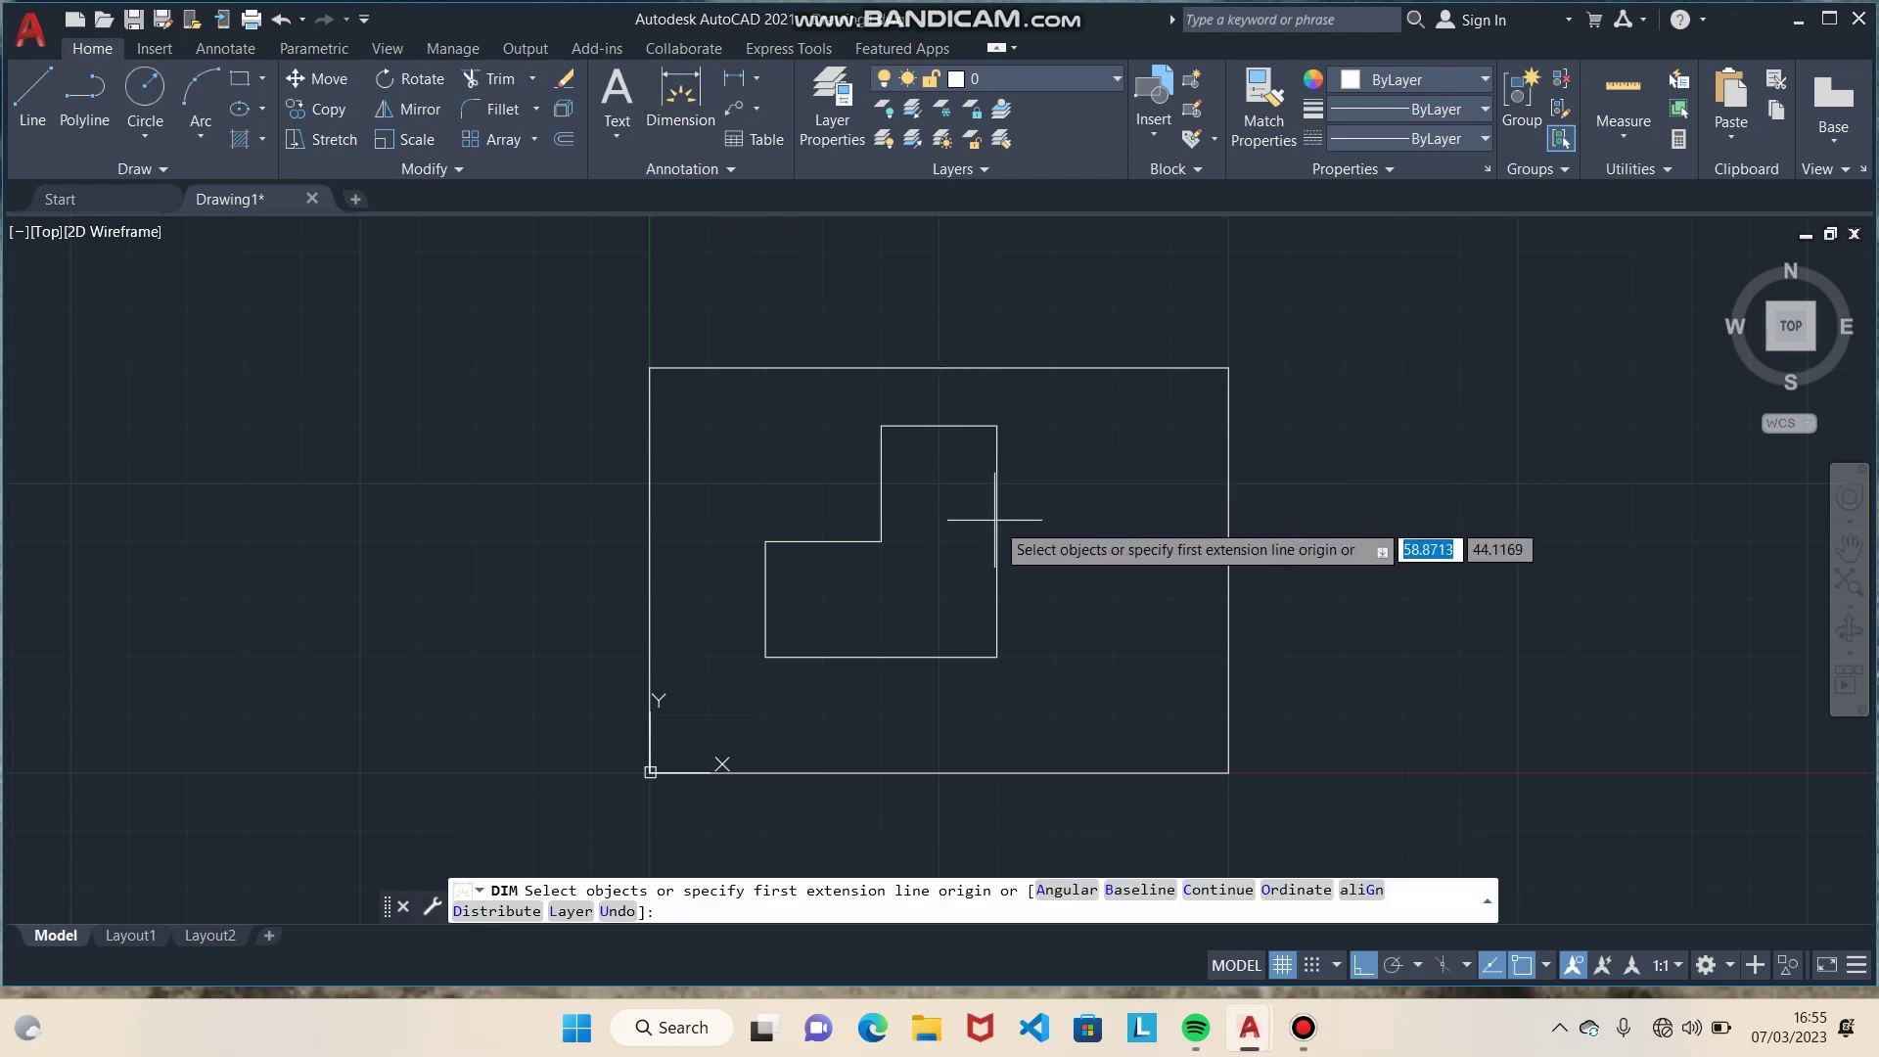
key(Return)
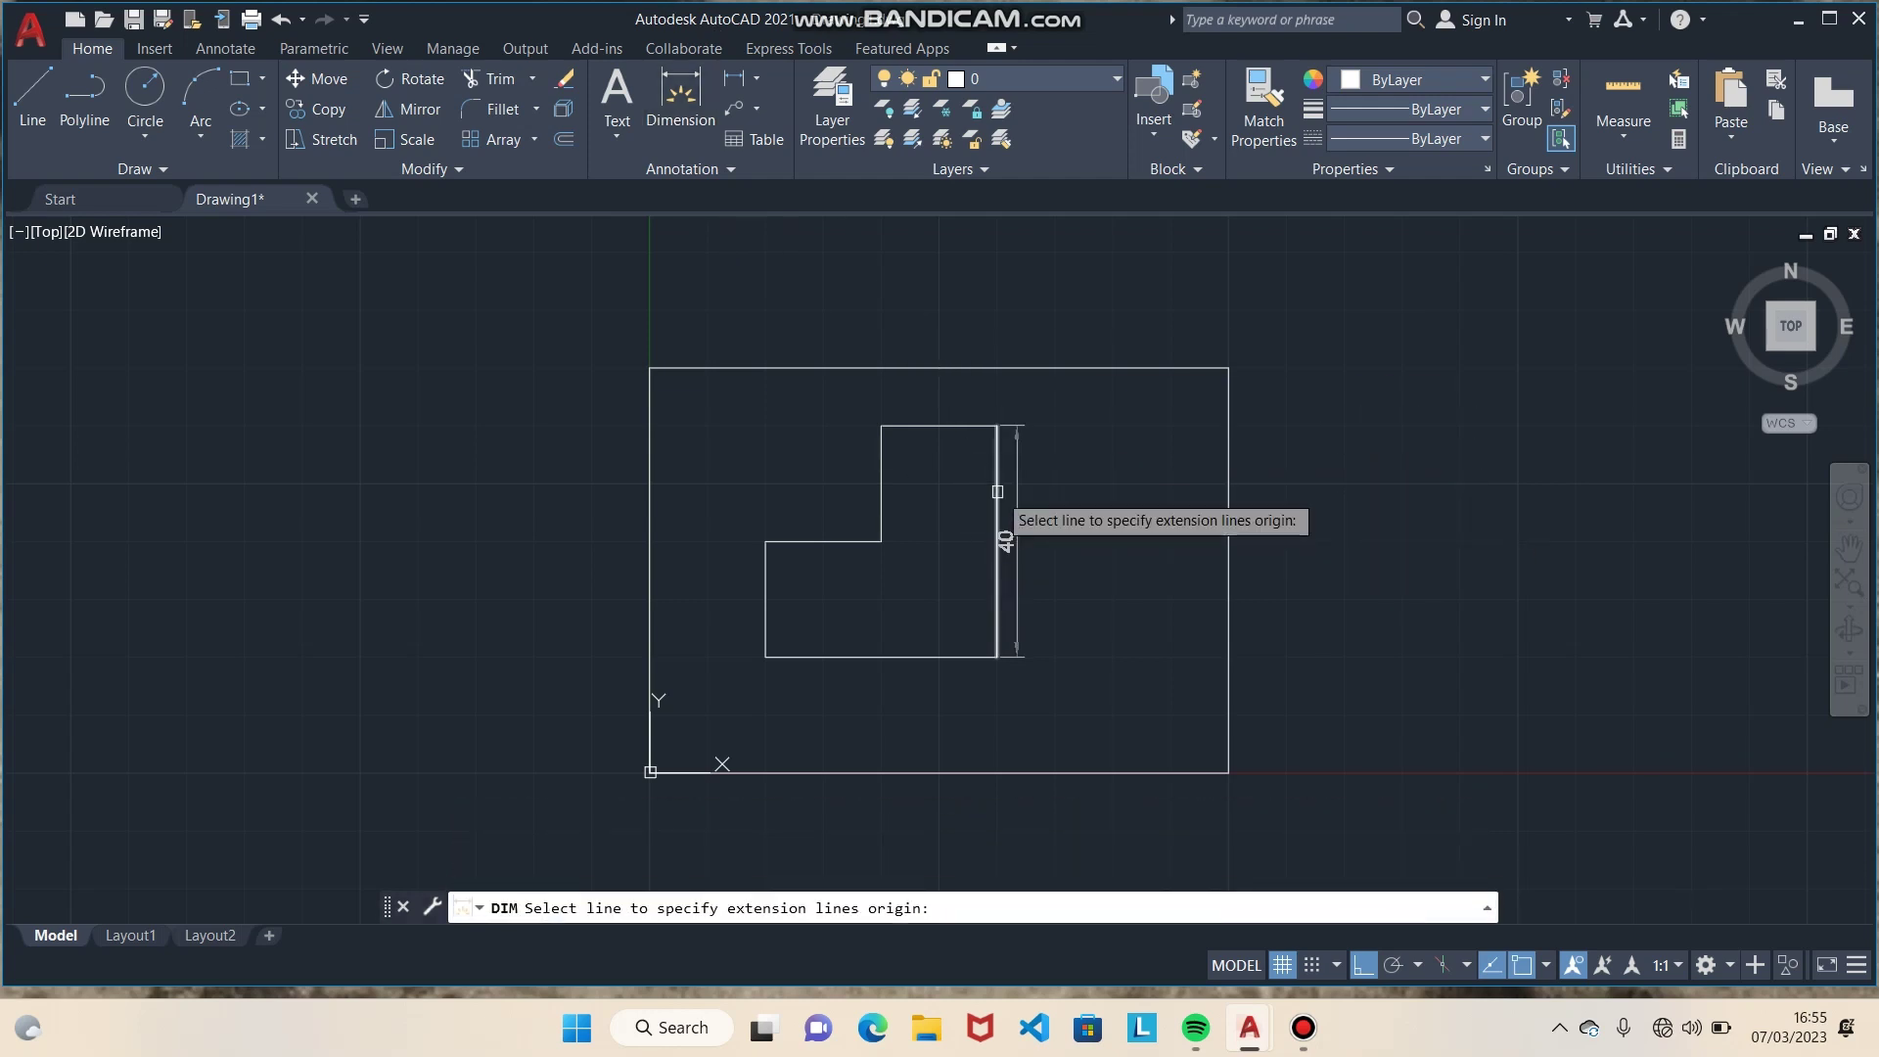
click(995, 495)
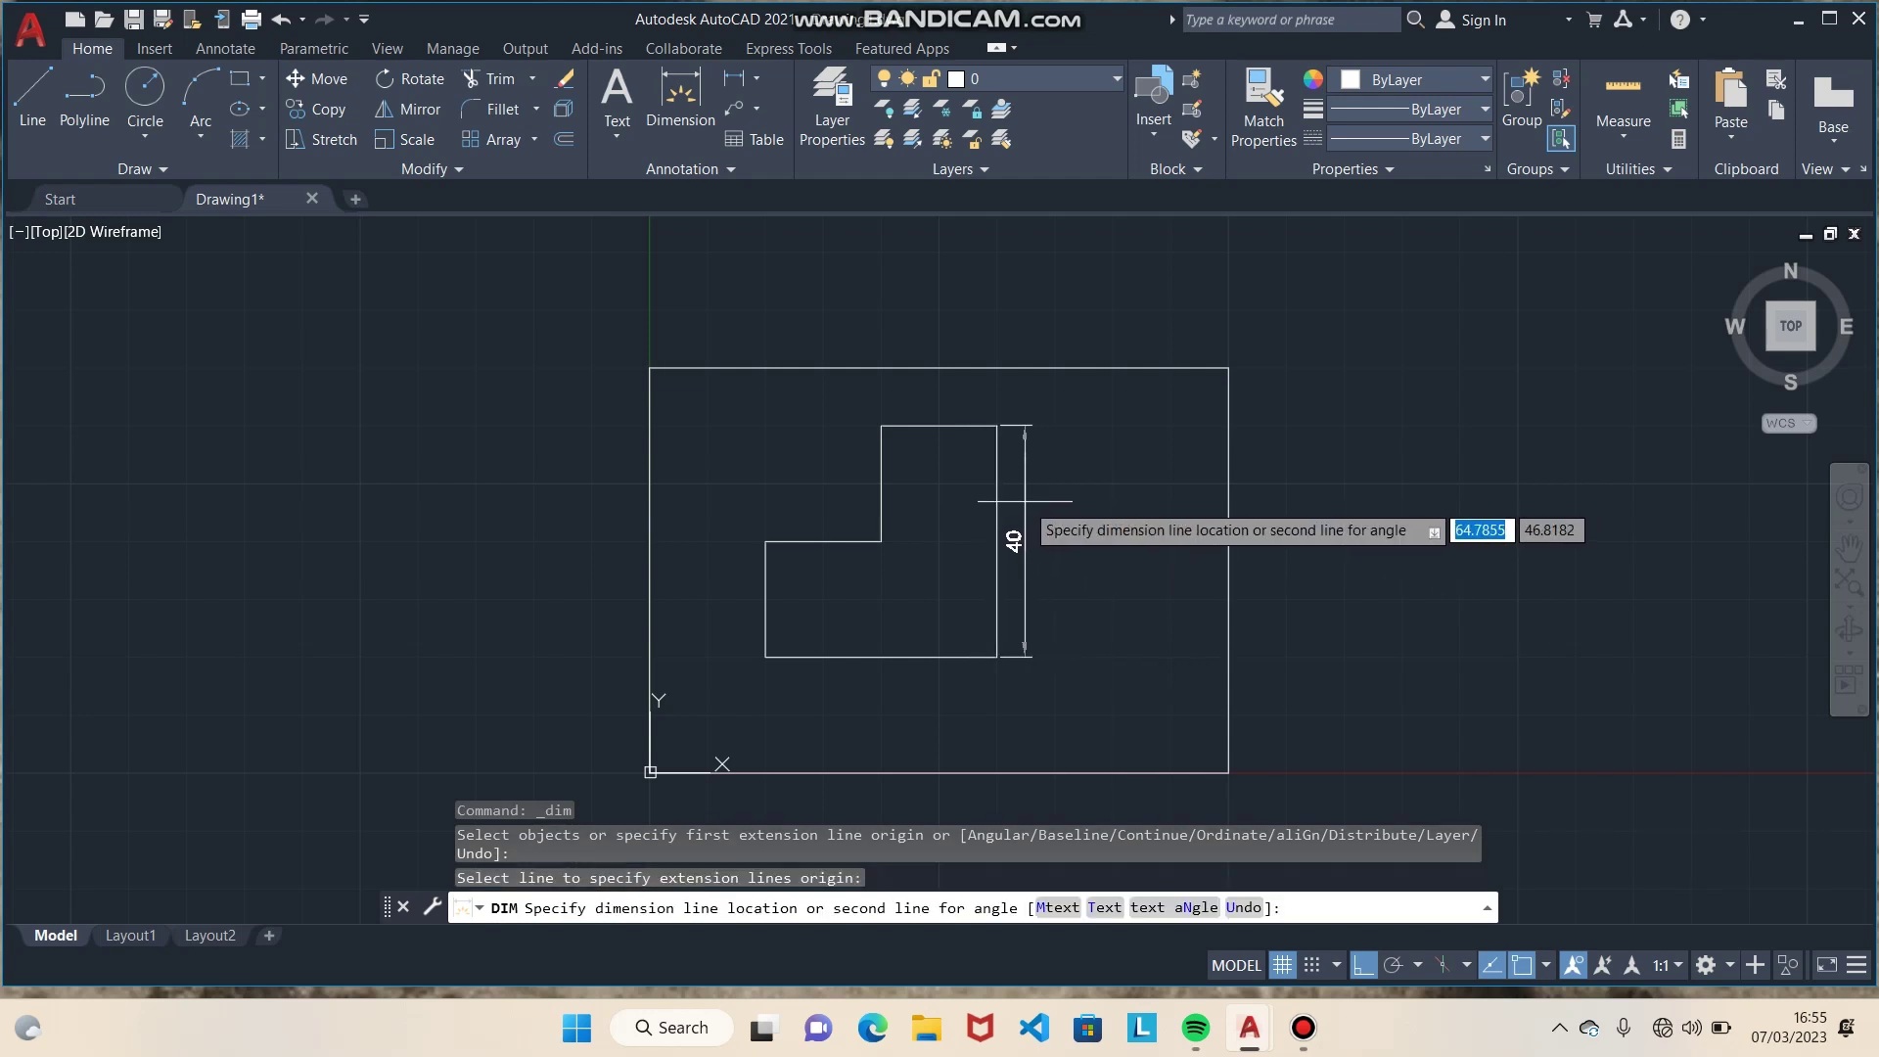
click(1027, 502)
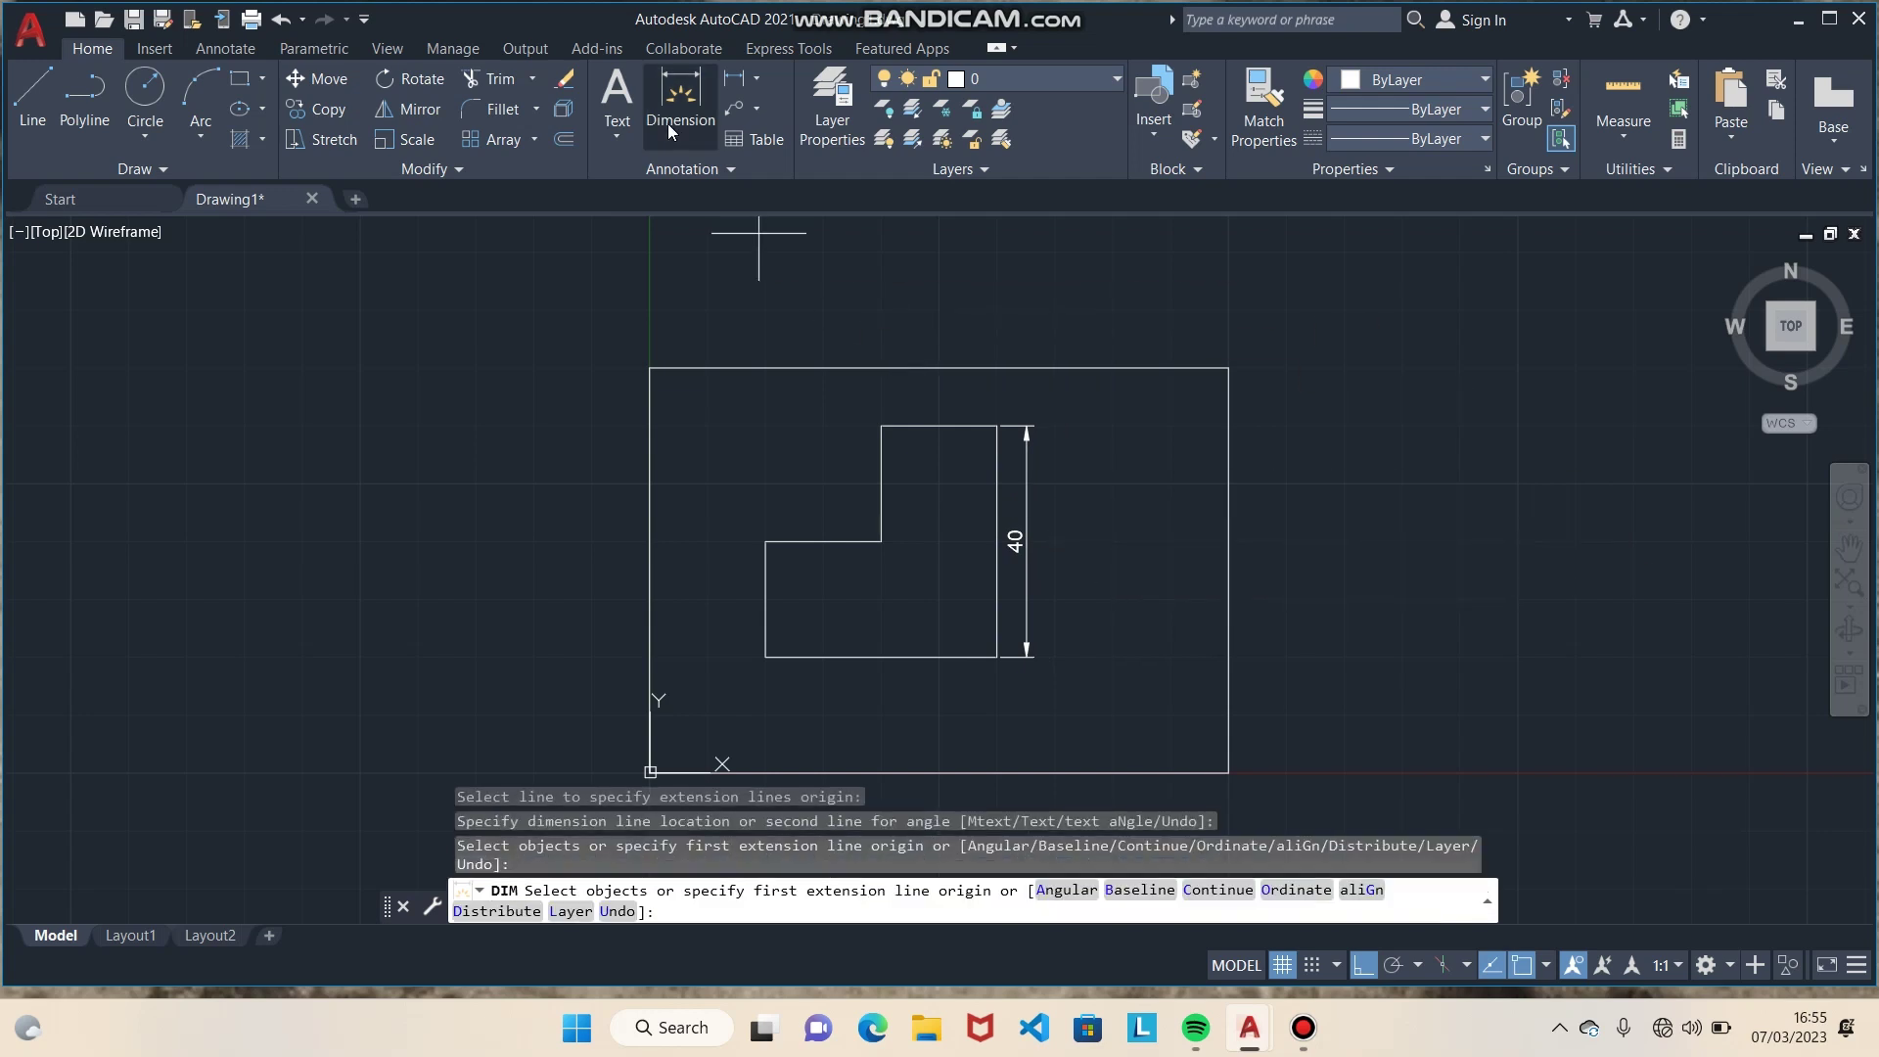
Step: Dimension the raised step's top edge as 20
key(Return)
key(Return)
key(Return)
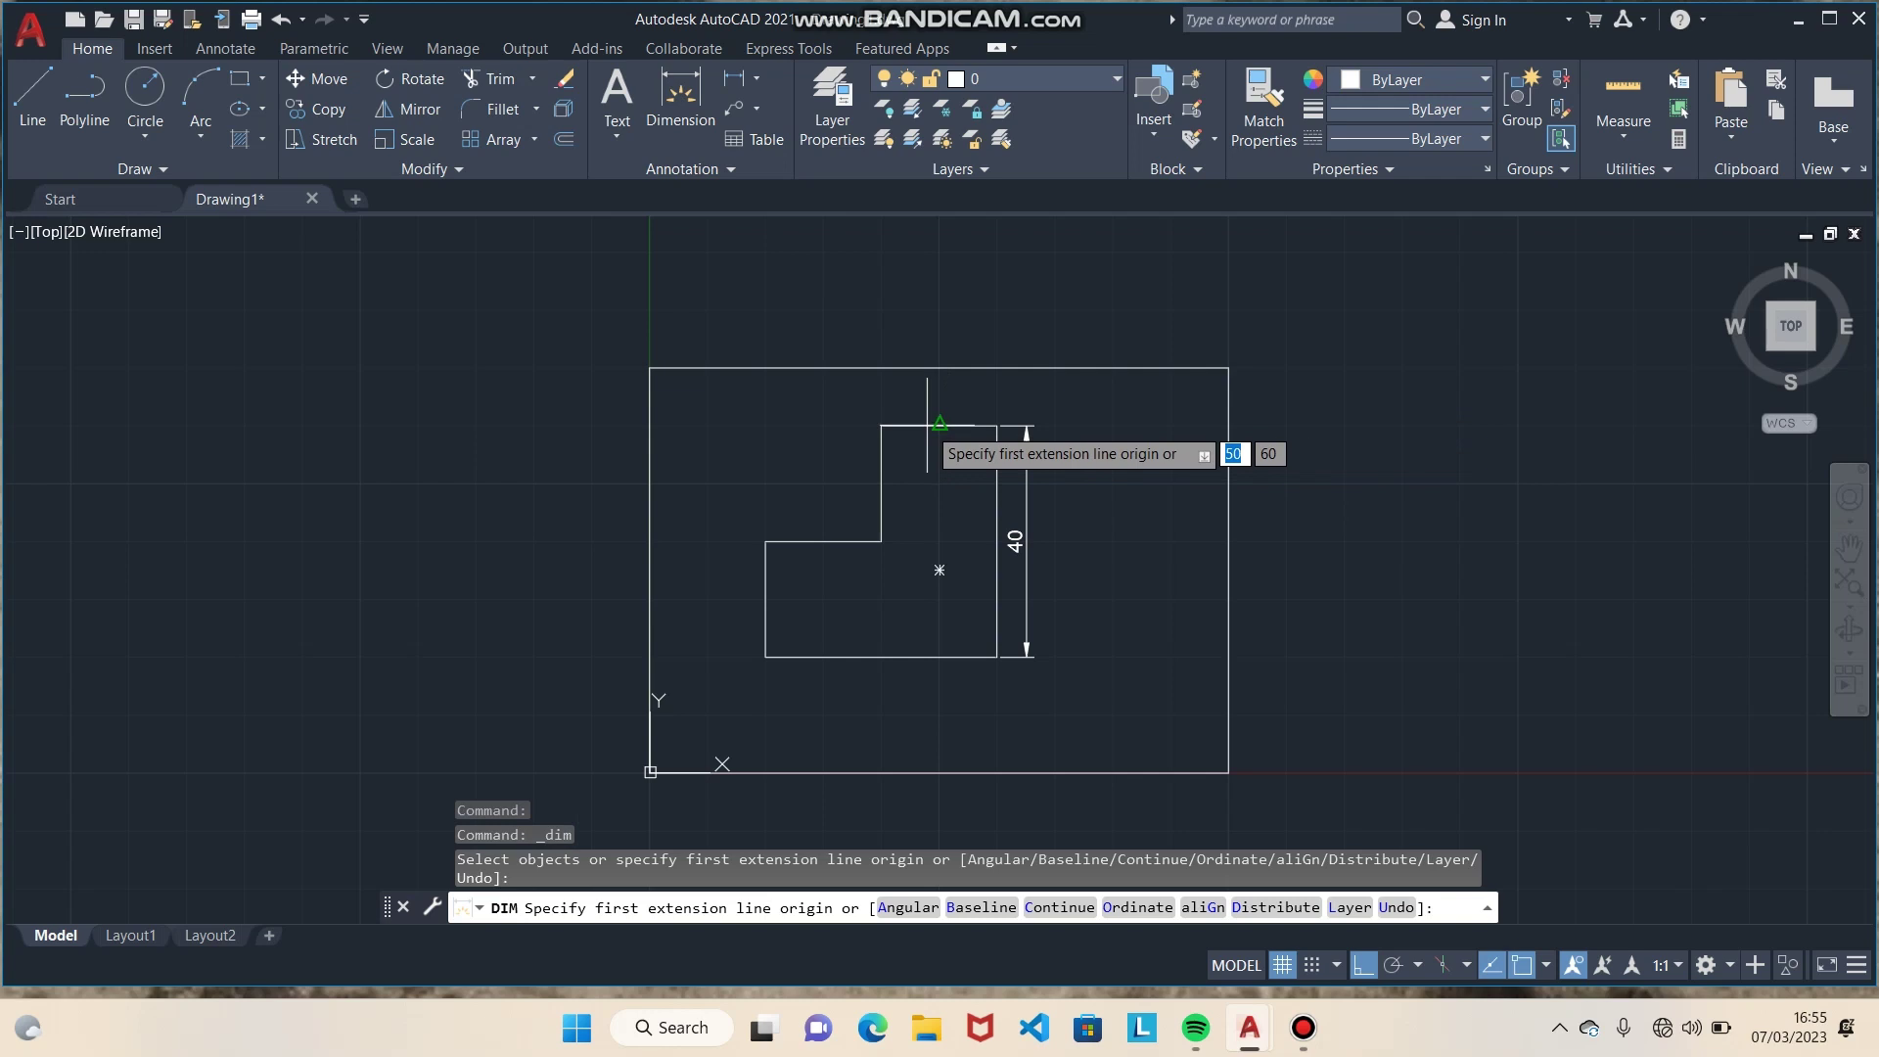
key(Return)
key(Return)
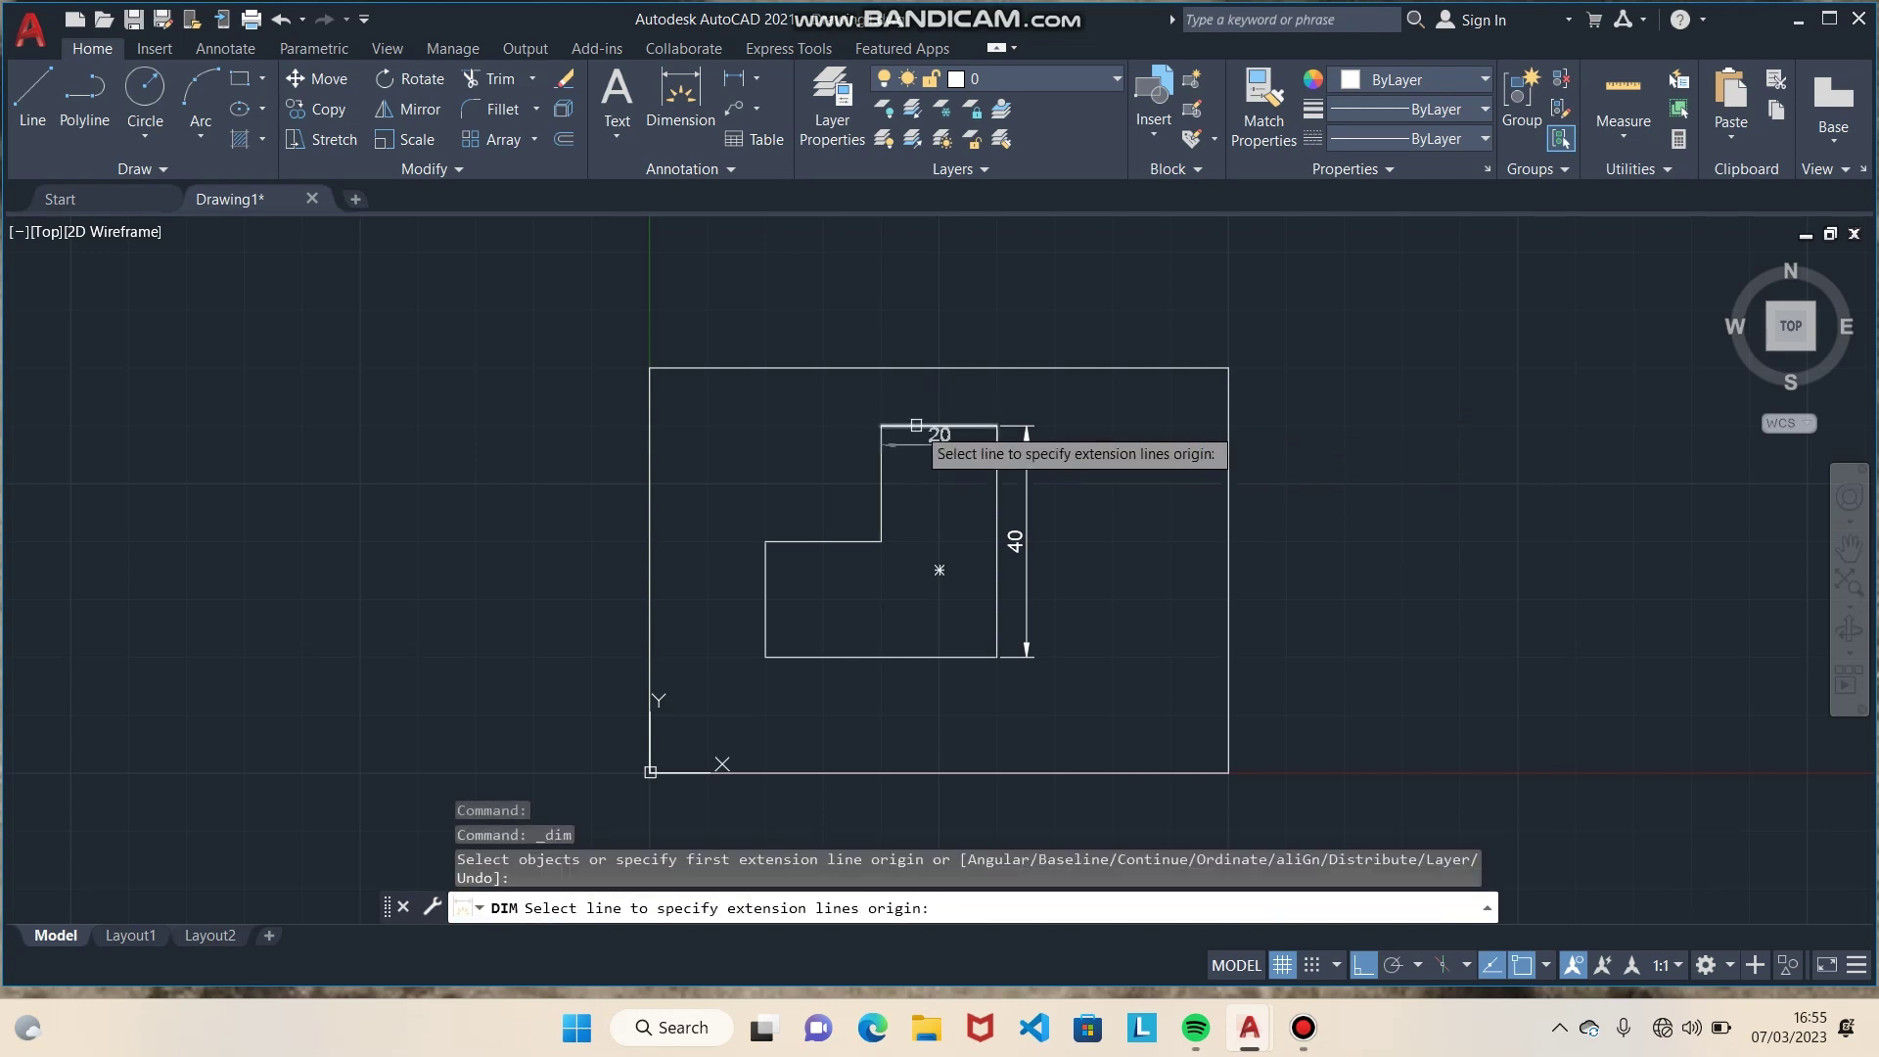
click(921, 427)
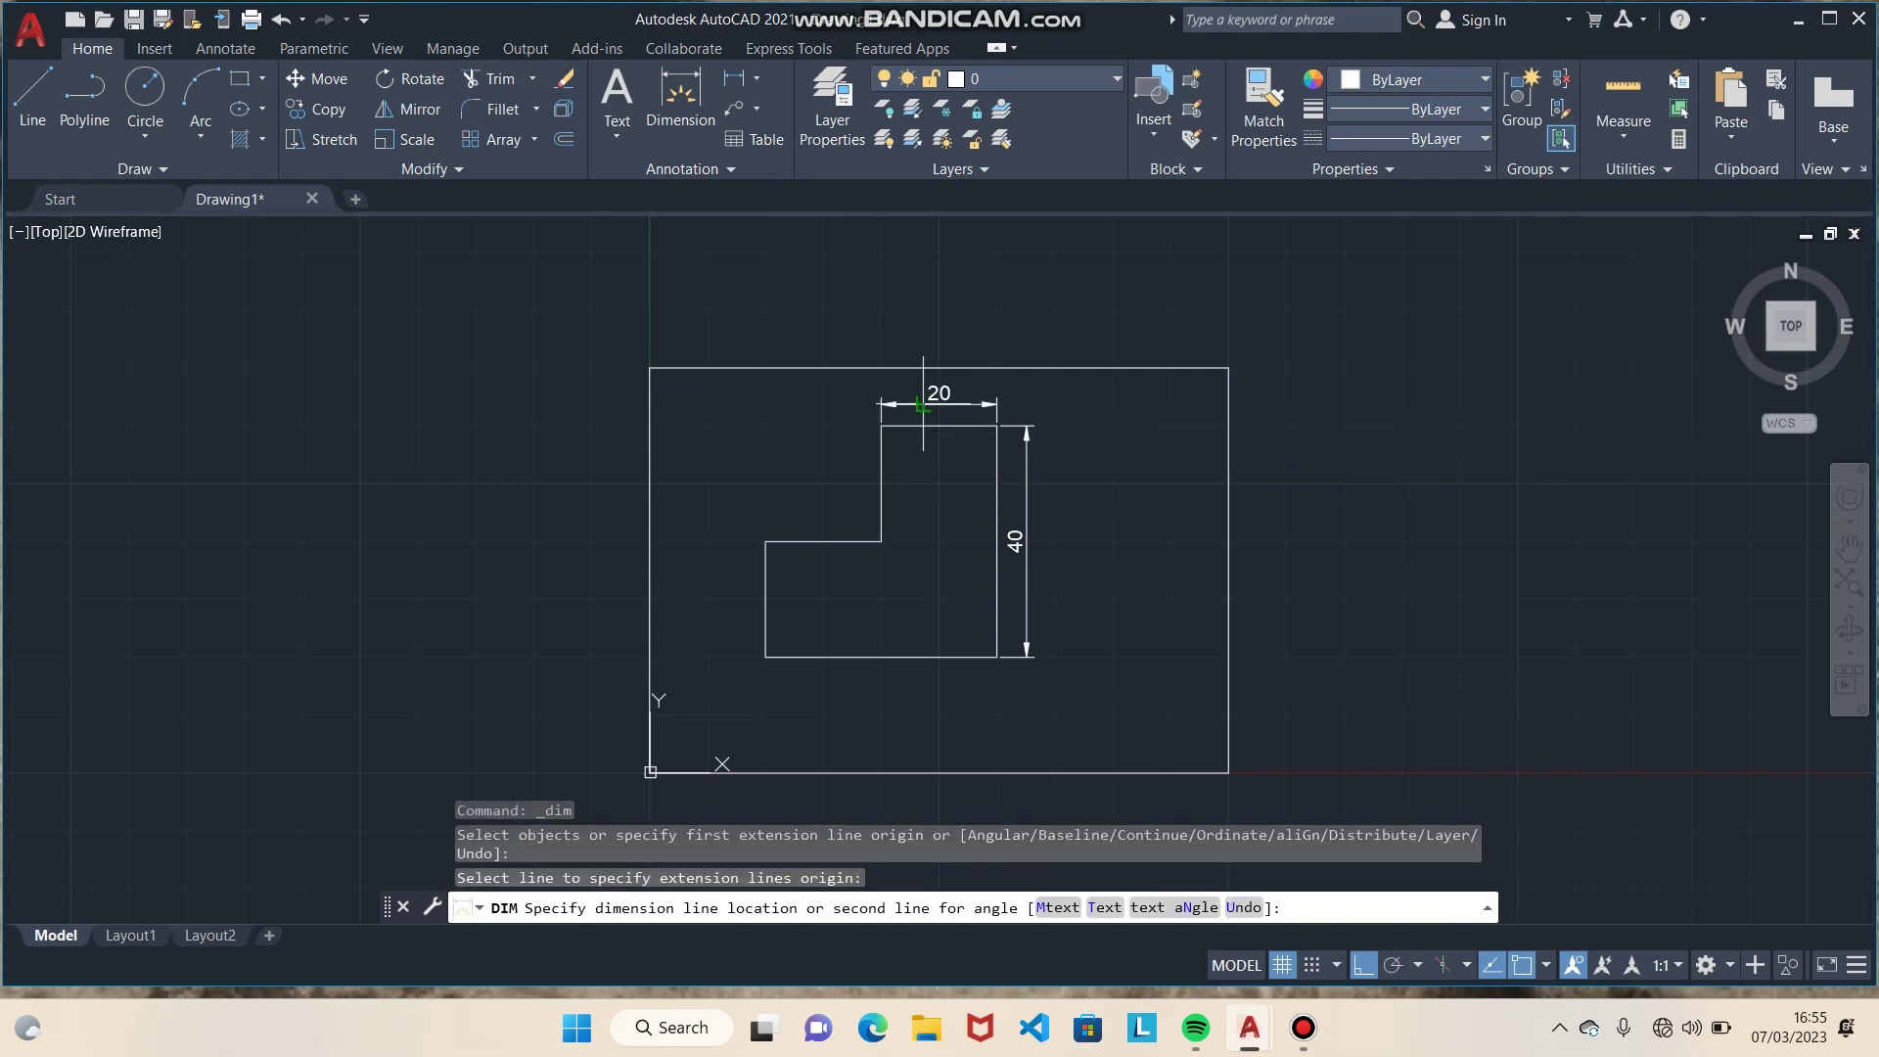
click(905, 392)
click(665, 98)
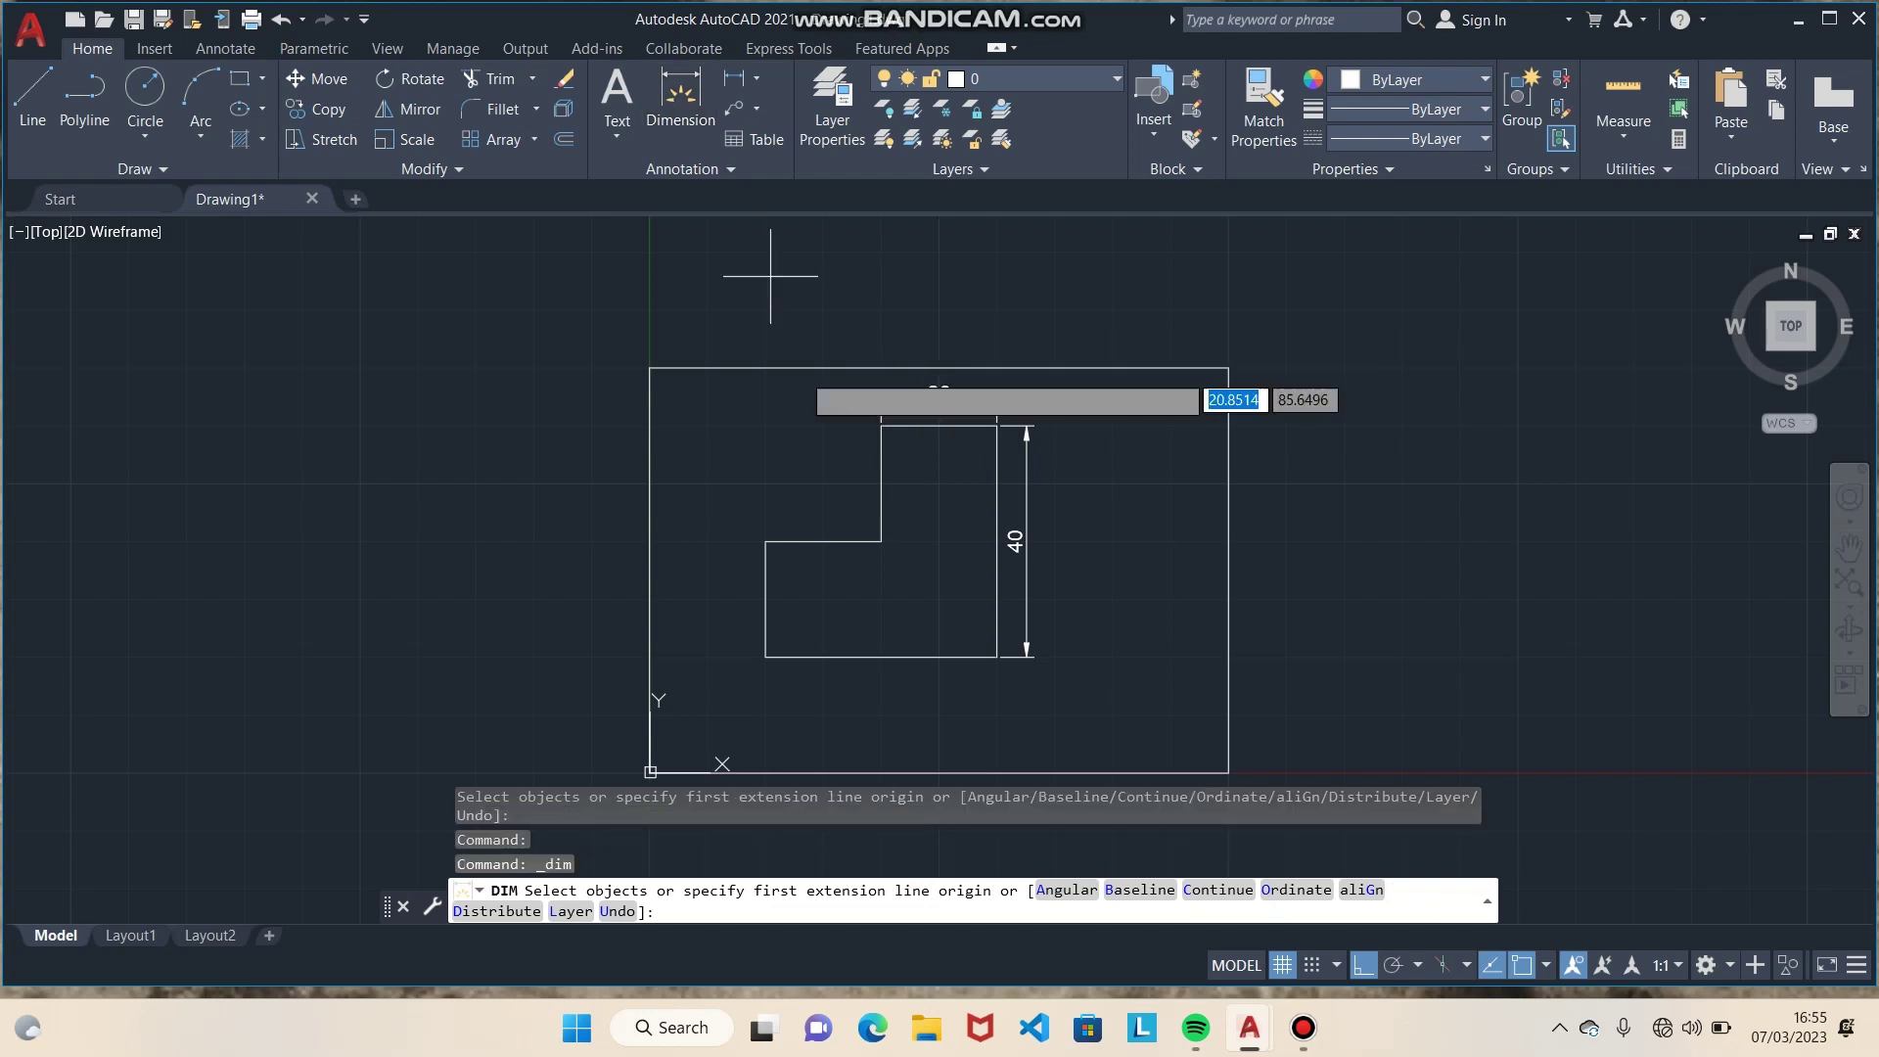
click(881, 480)
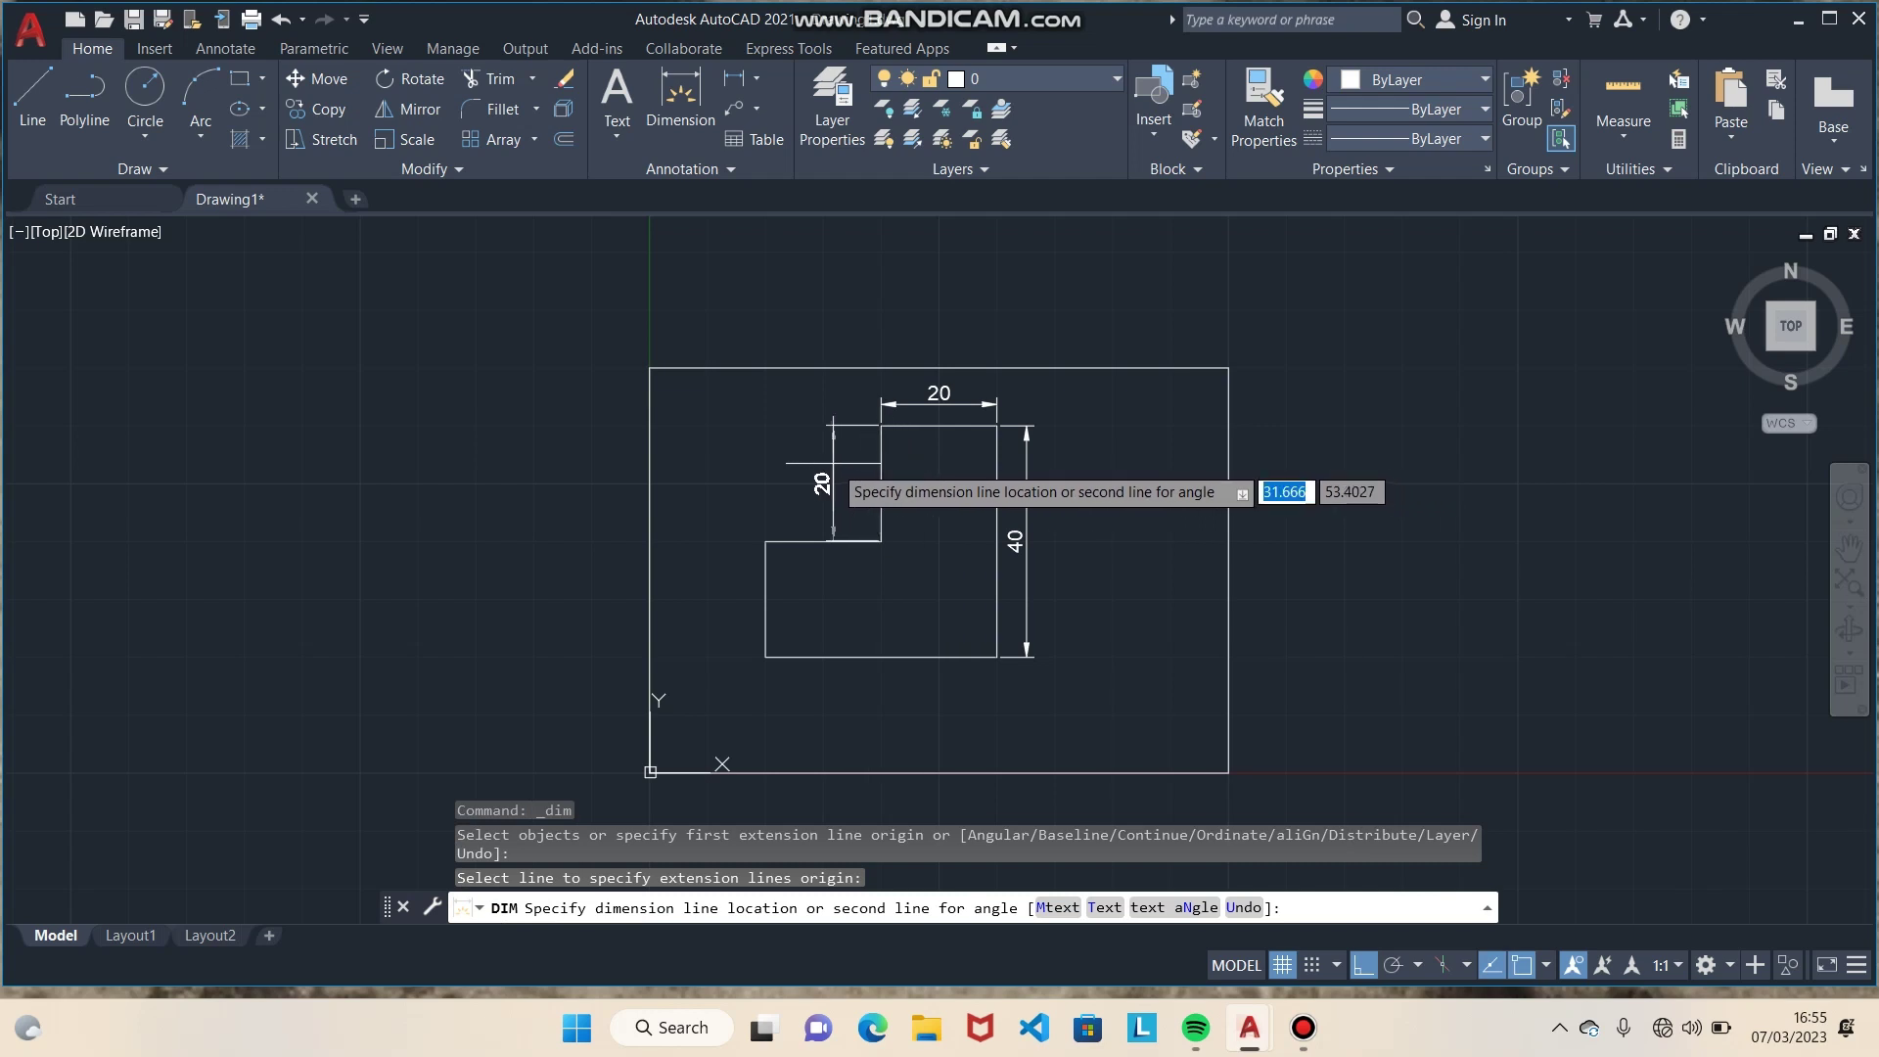
key(Escape)
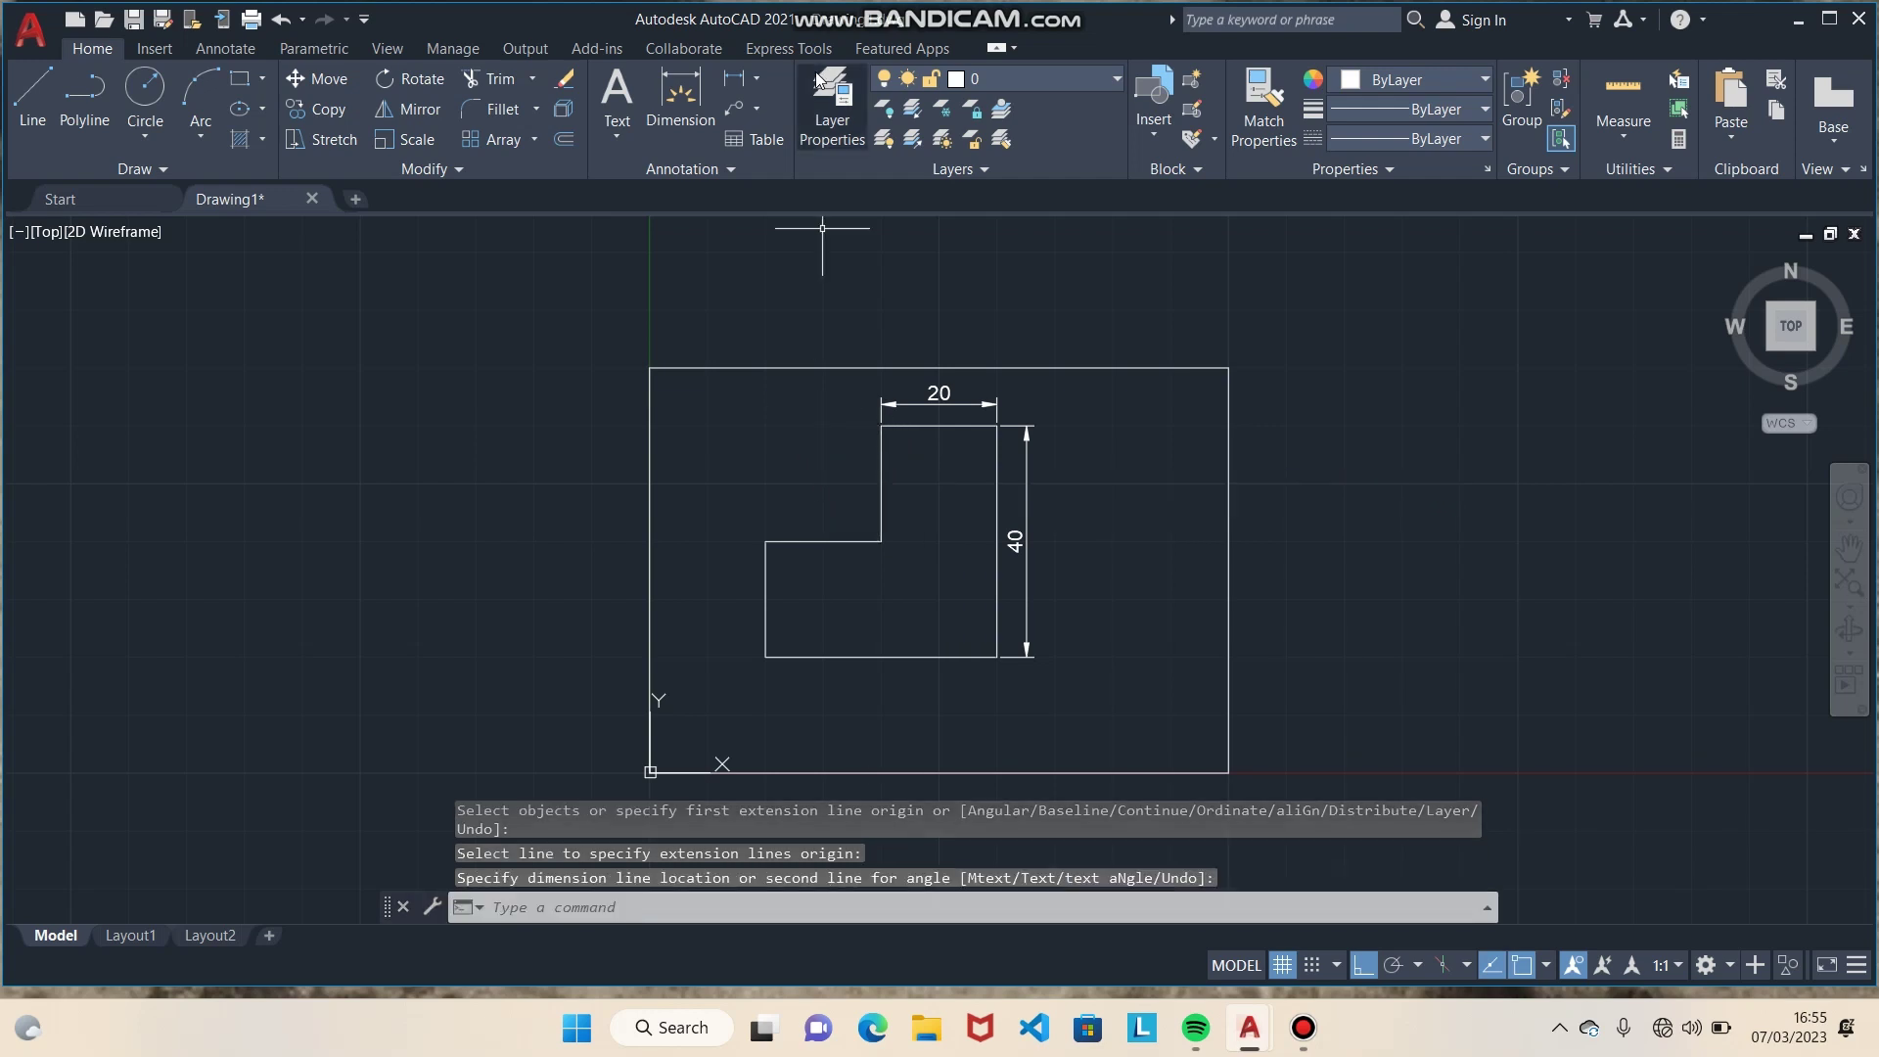
Step: Dimension the lower horizontal step edge as 20
click(700, 95)
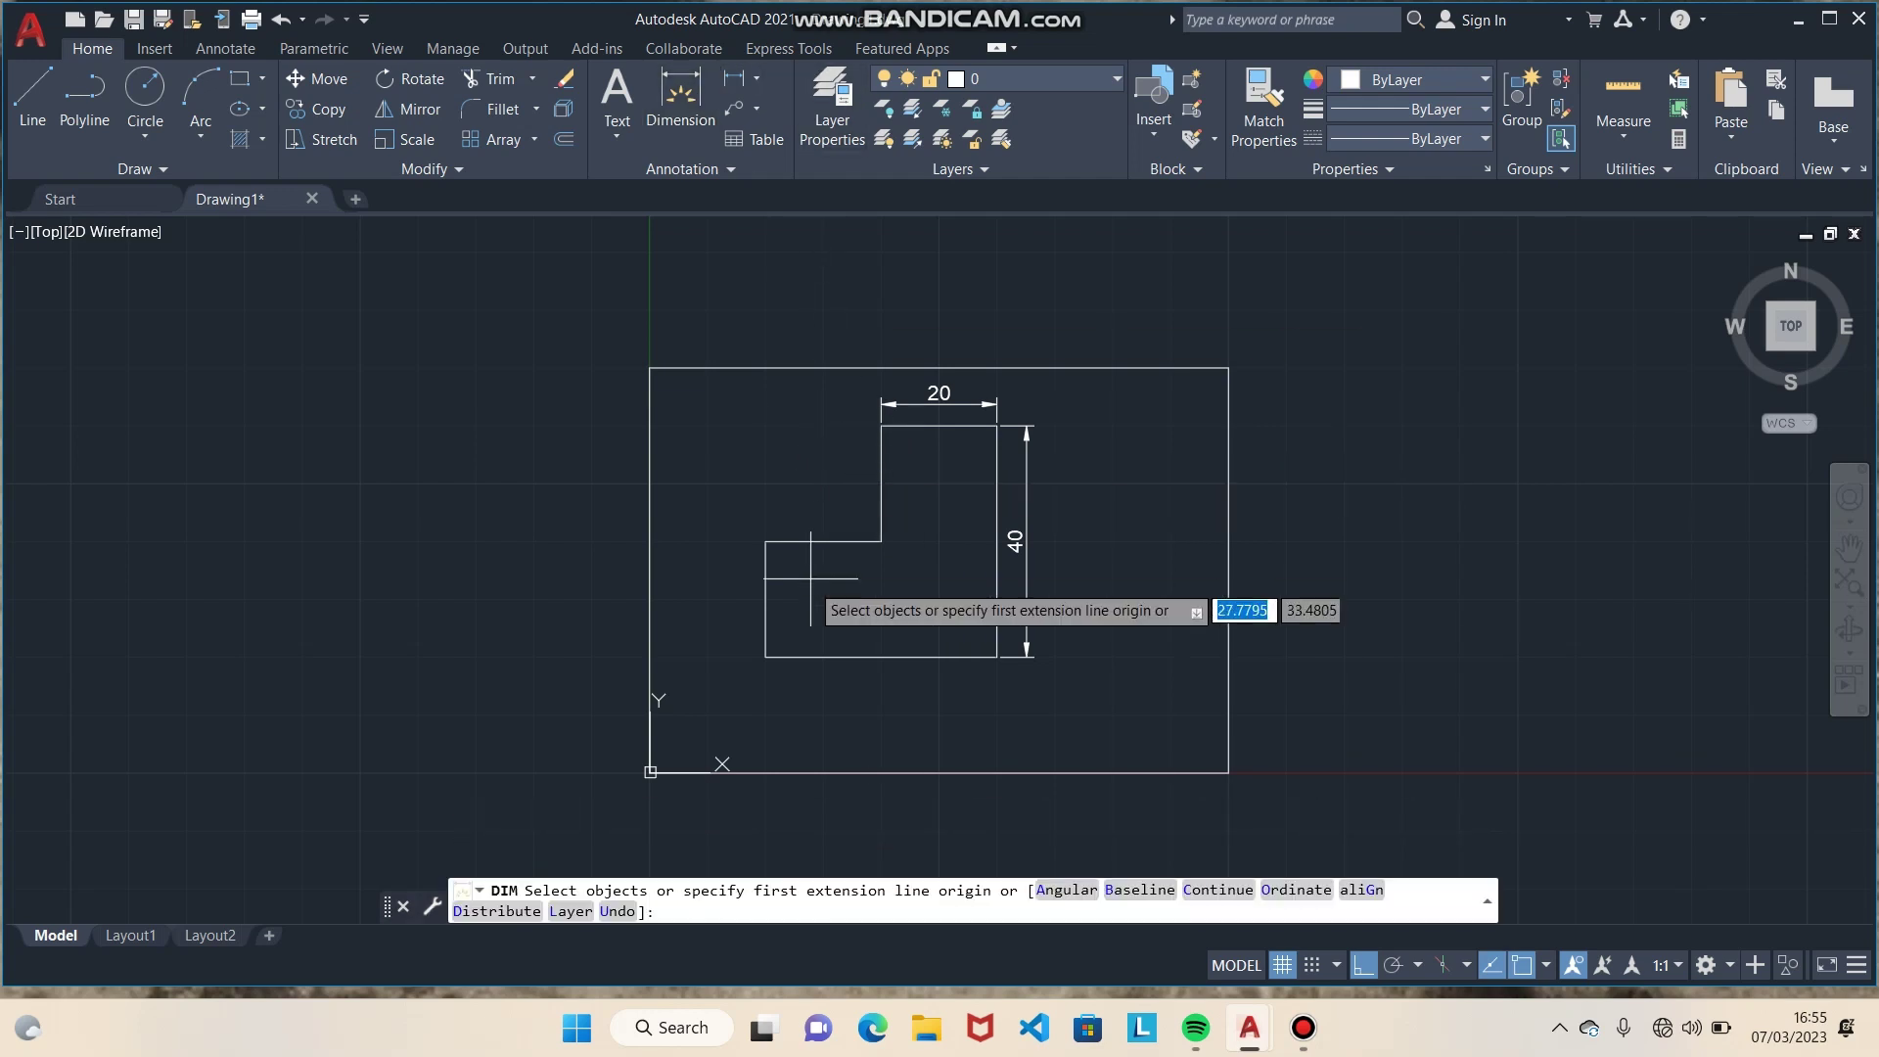
click(805, 537)
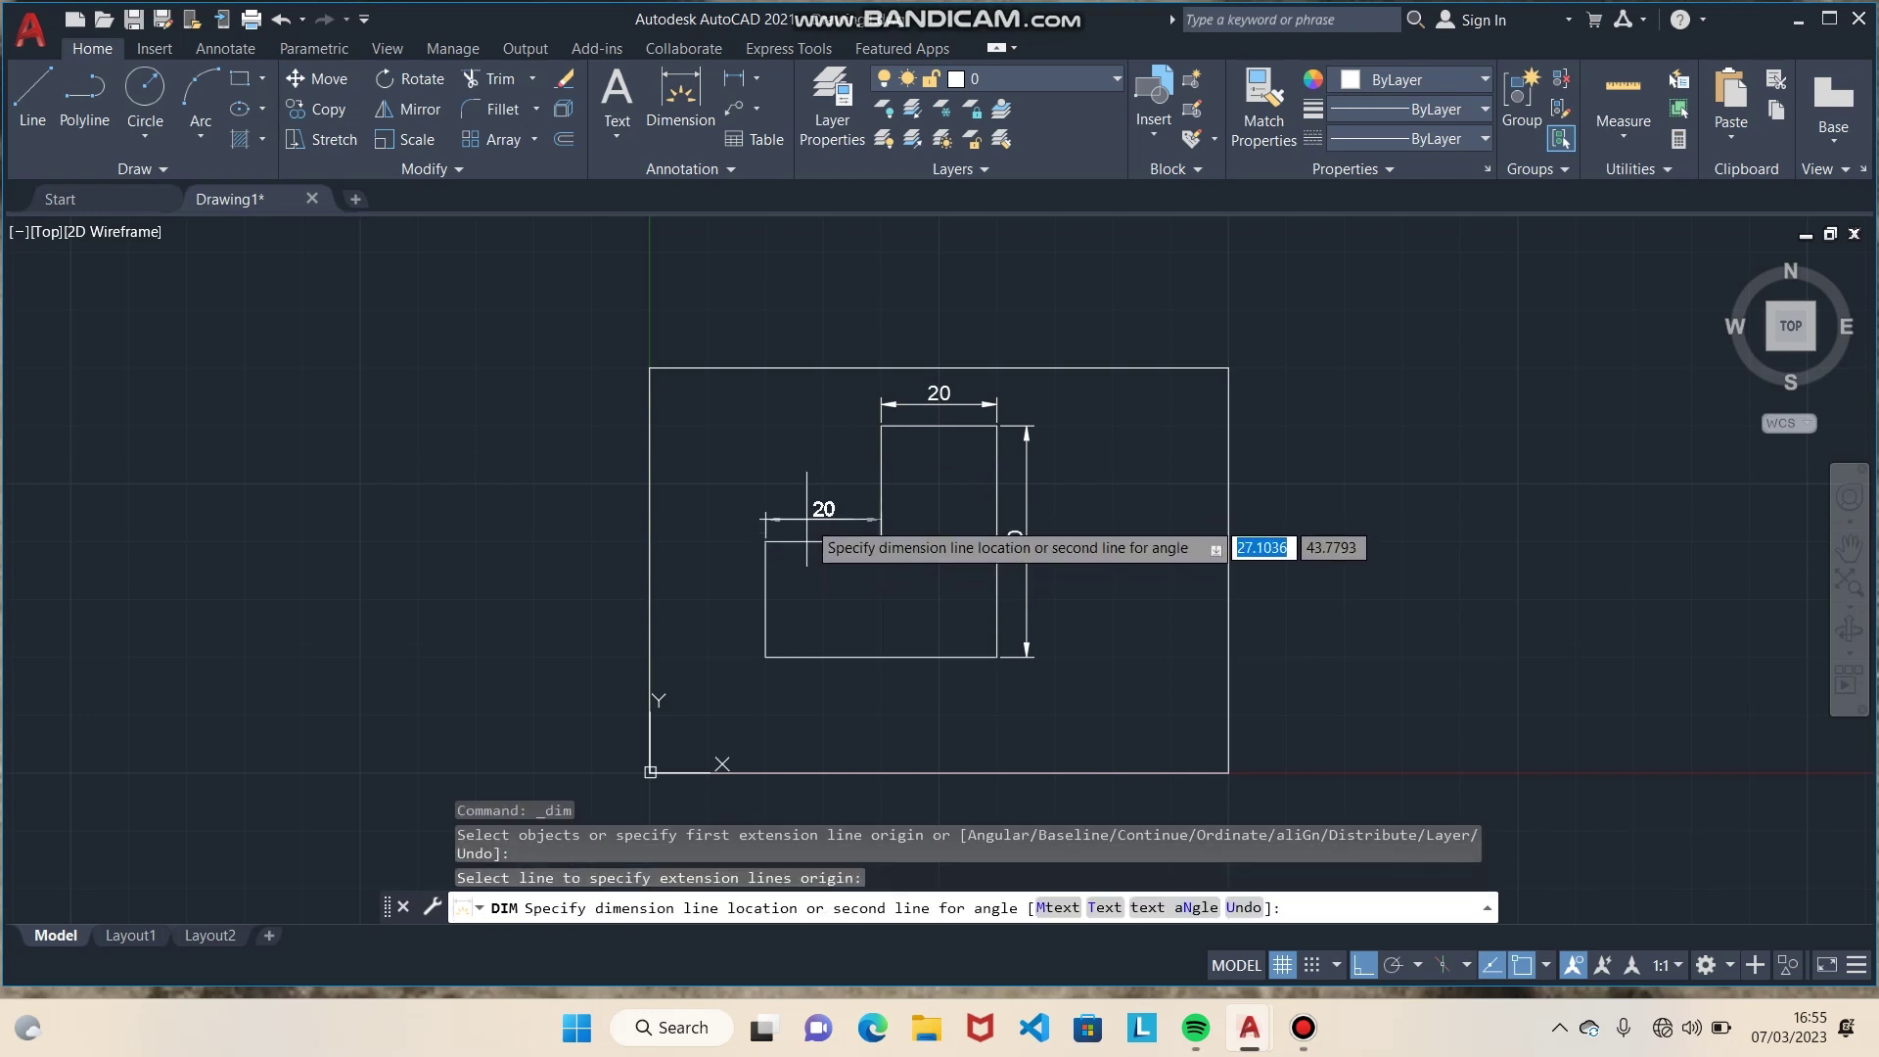
click(807, 518)
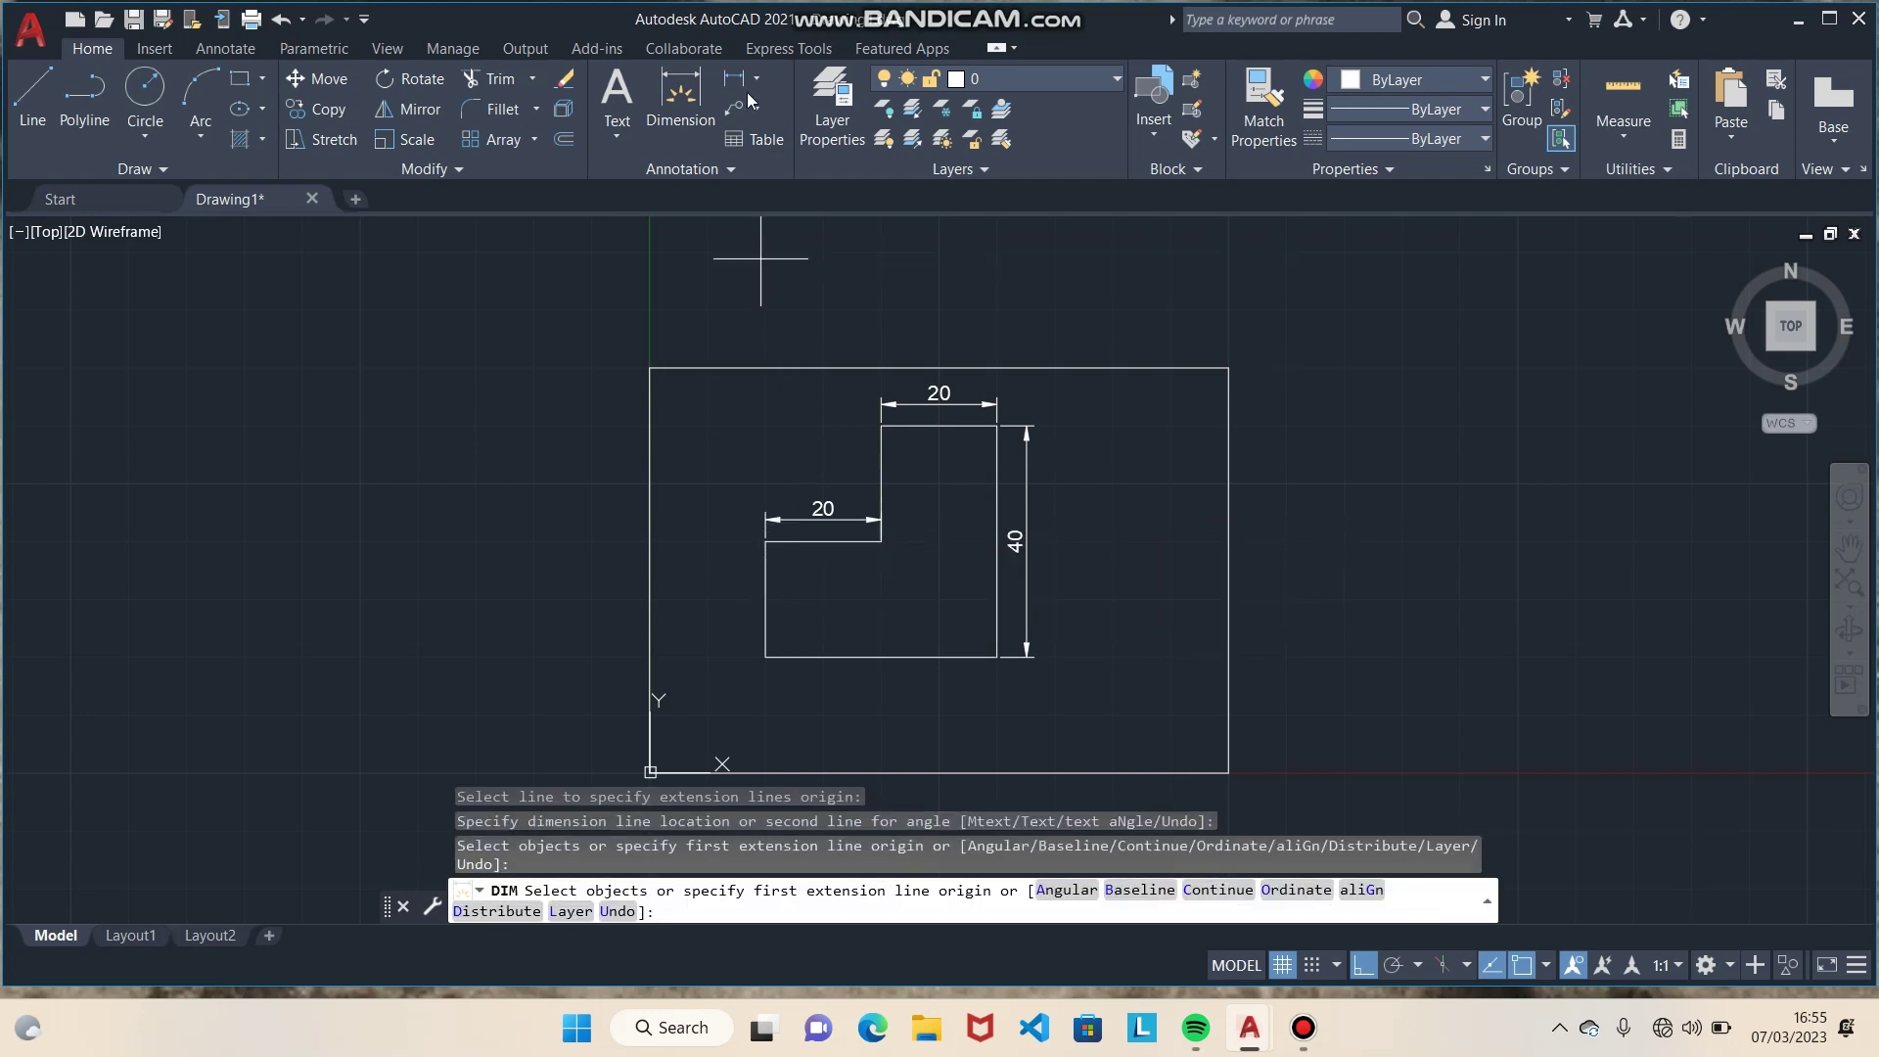
Step: Place a 20 dimension to the left of the shape's left vertical edge
click(681, 98)
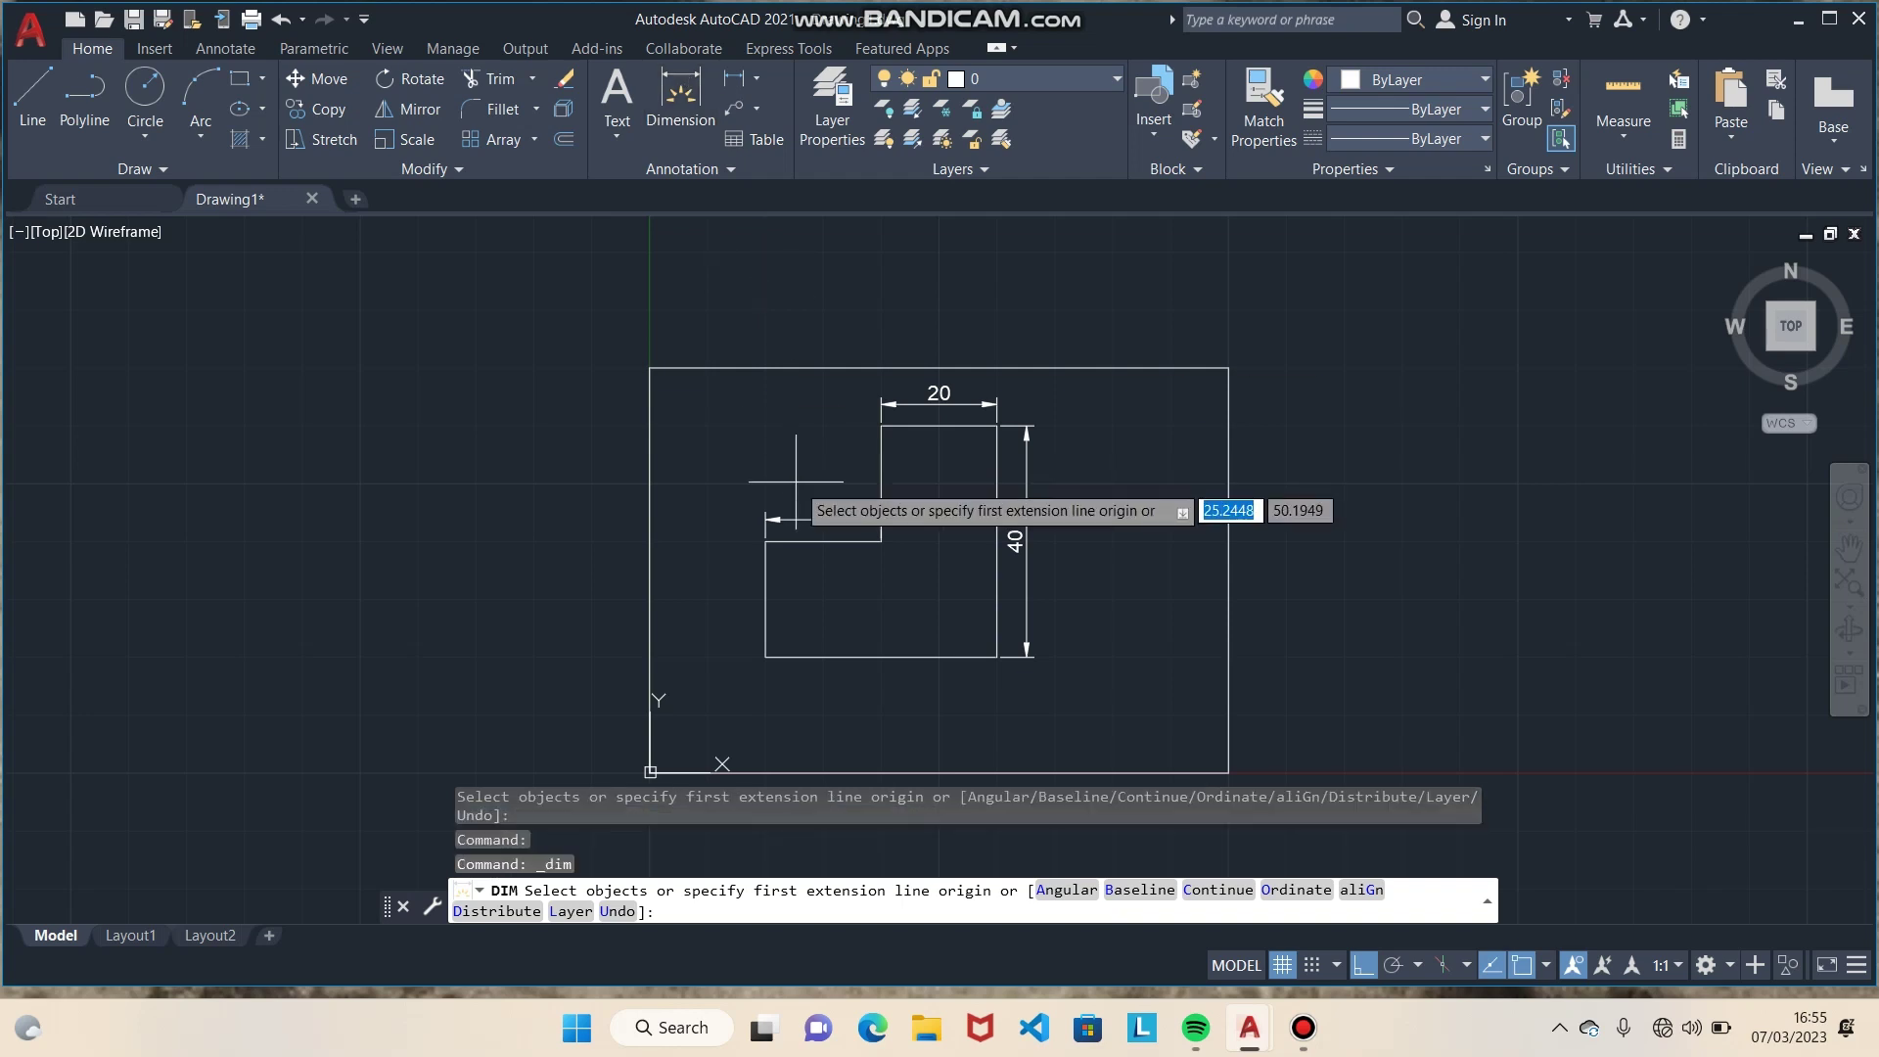
click(776, 618)
click(783, 587)
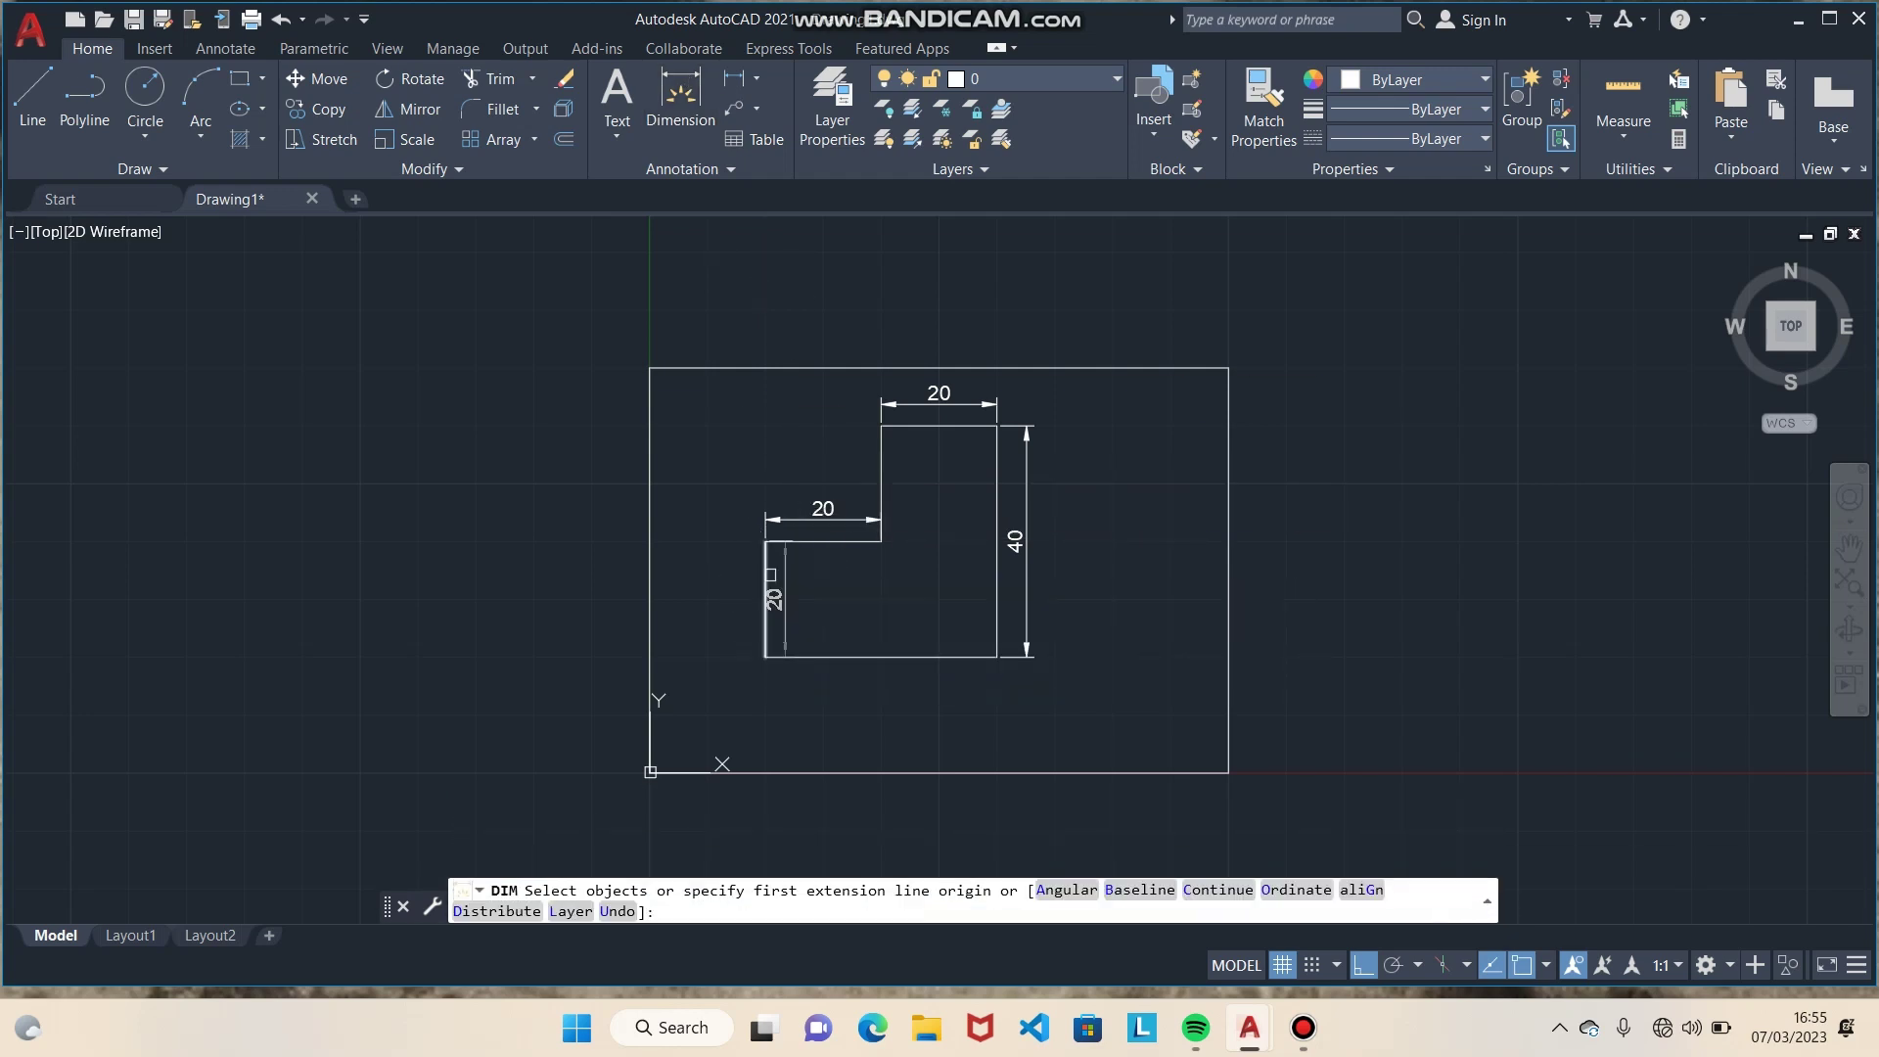
click(766, 587)
click(741, 574)
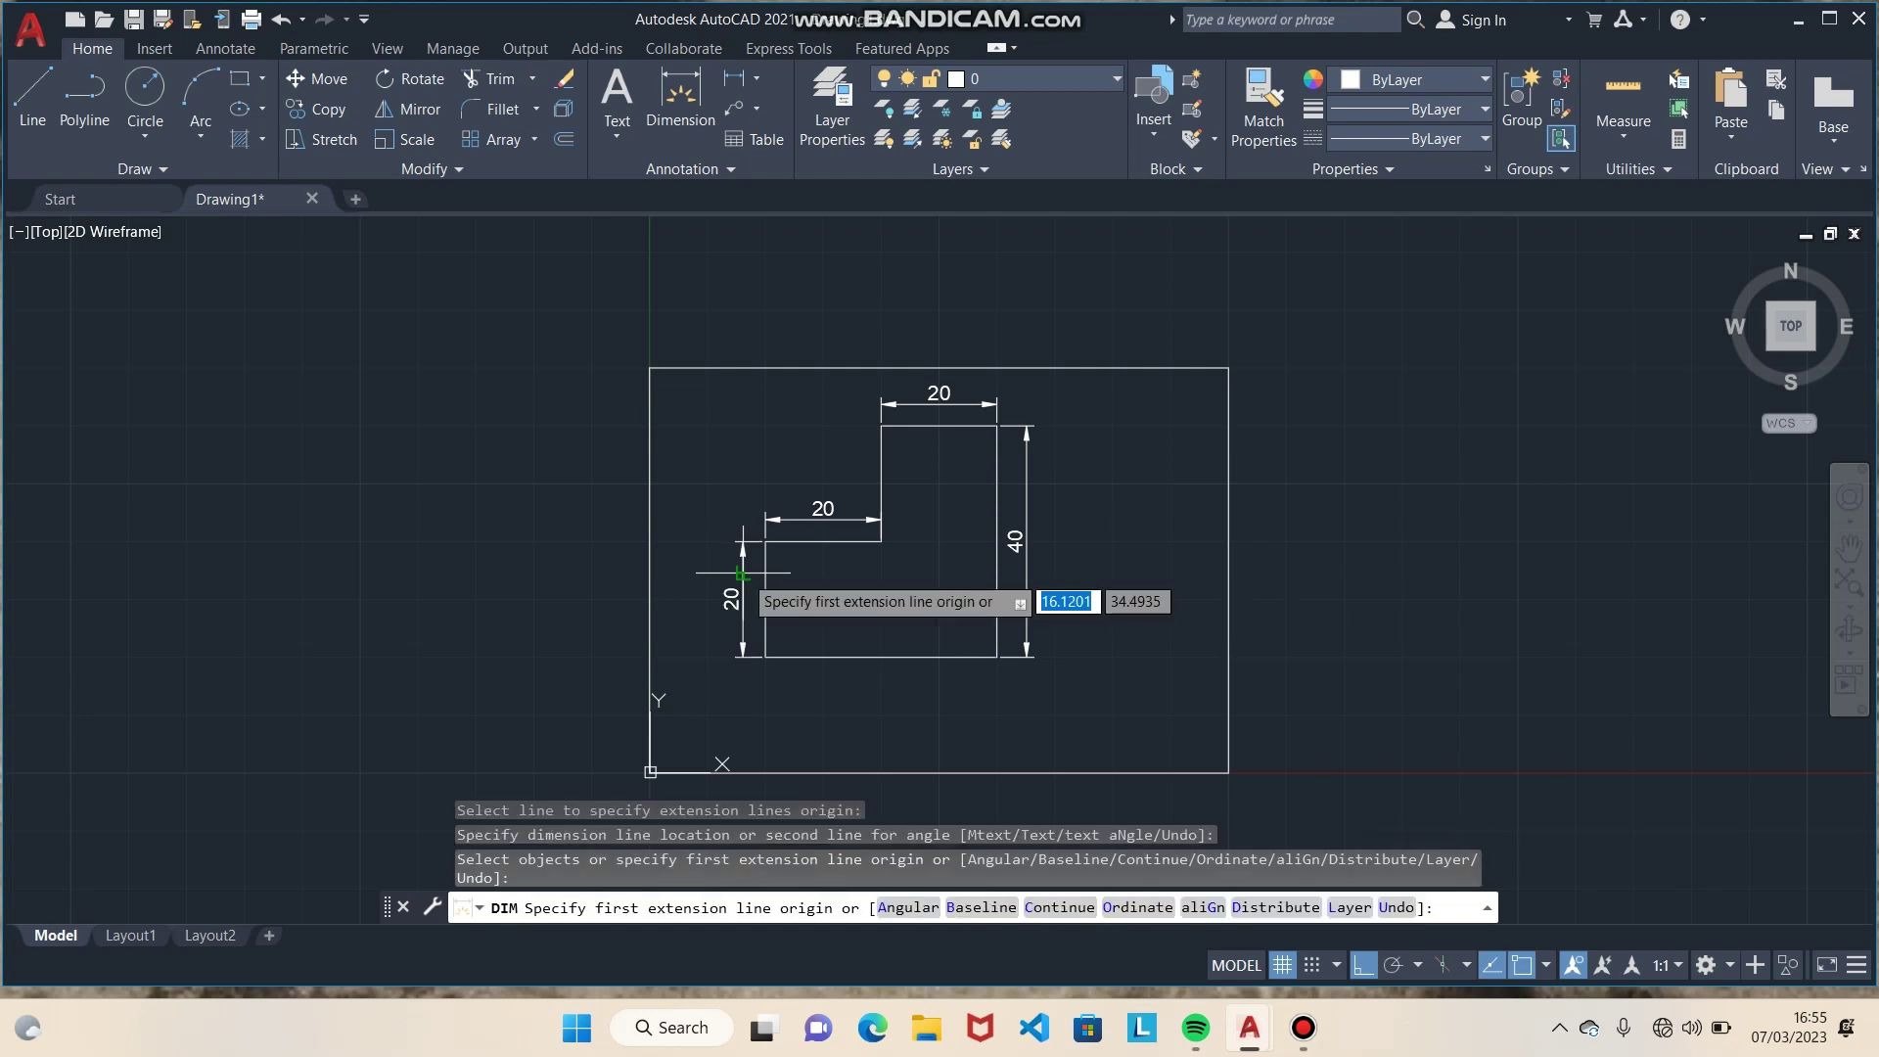
click(871, 656)
click(856, 637)
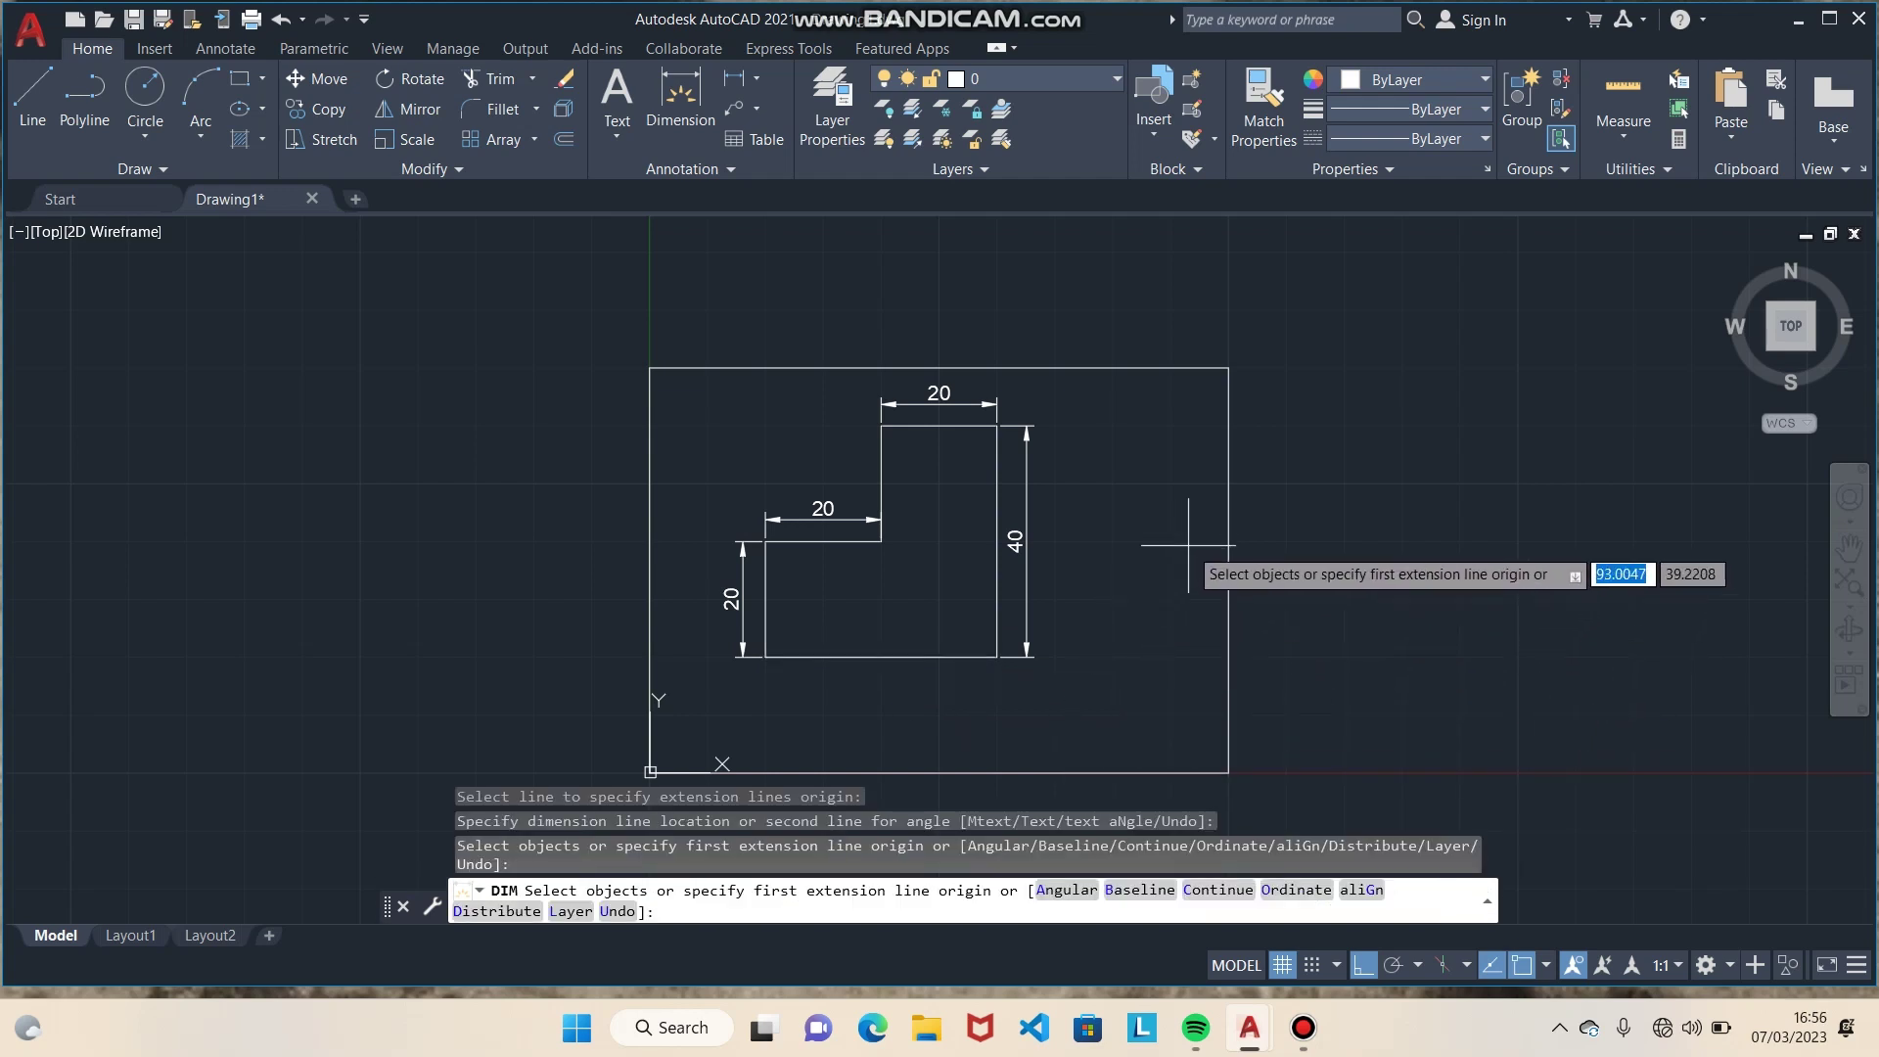
click(1234, 545)
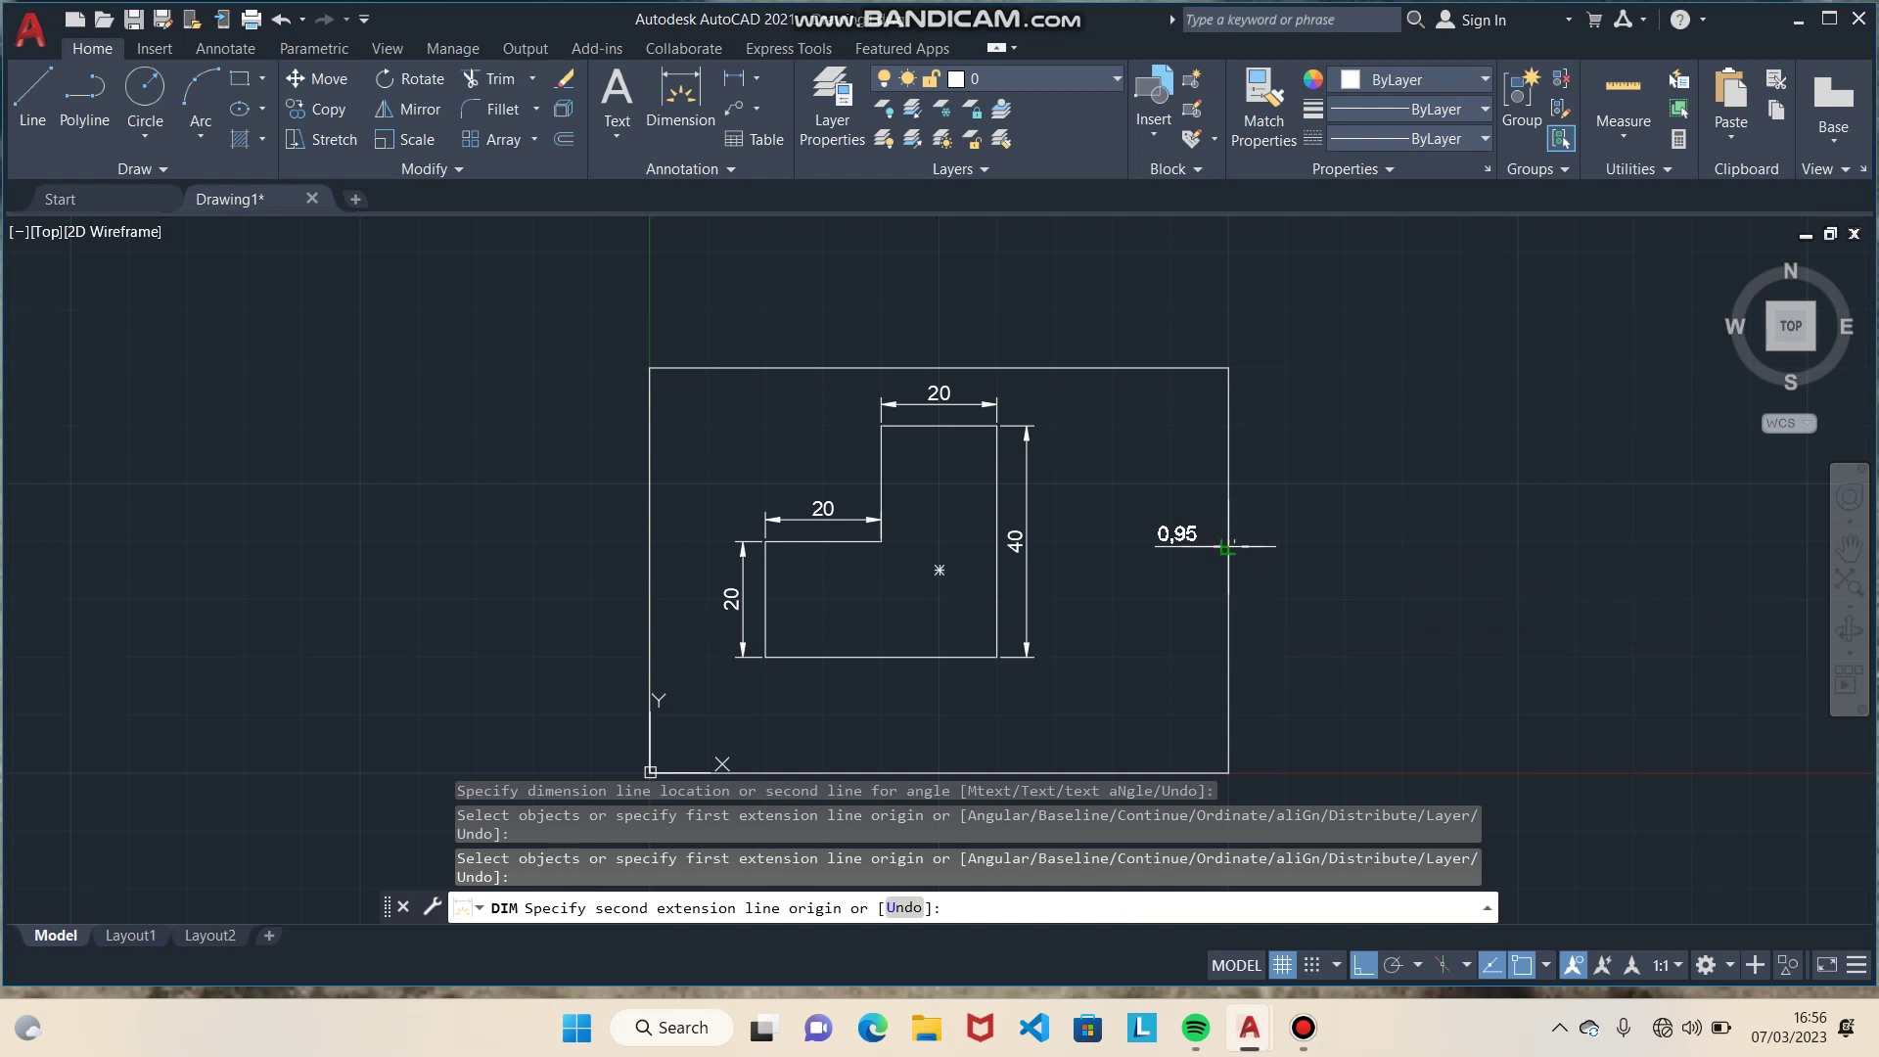
key(Escape)
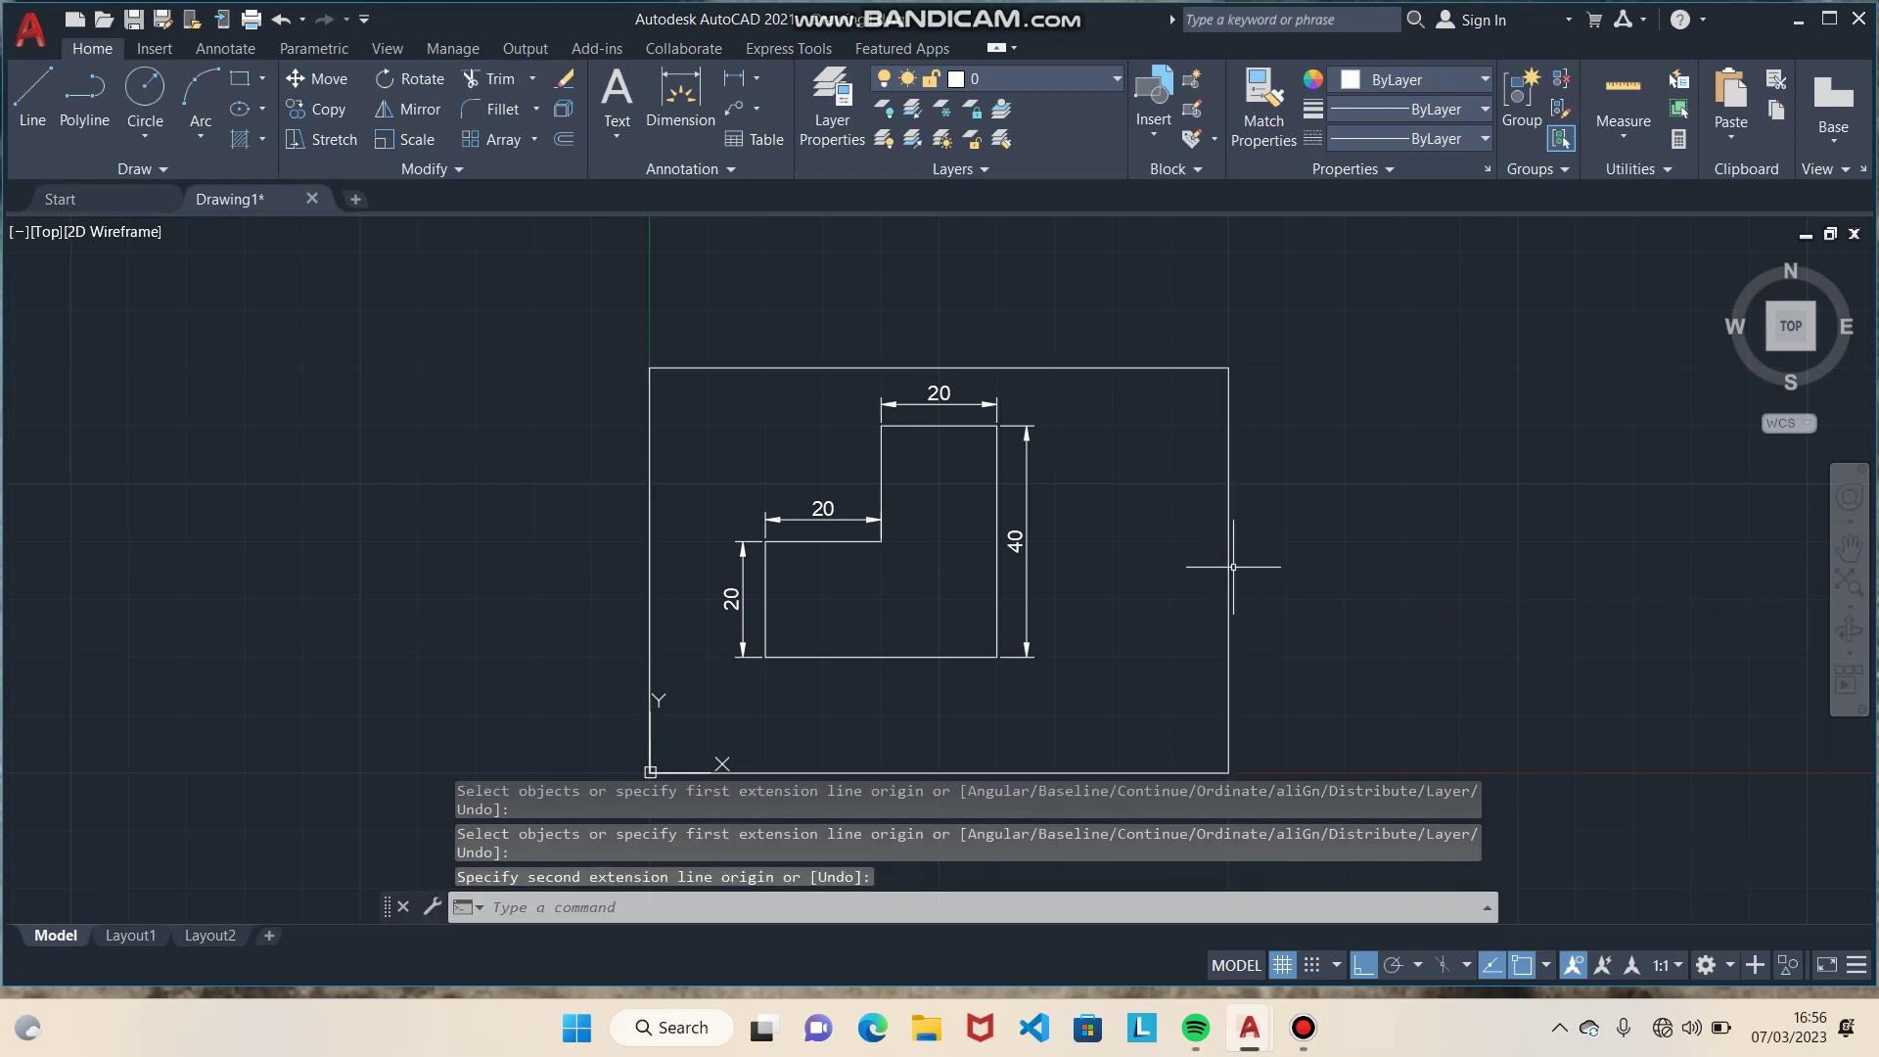
Step: Dimension the outer rectangle with 100 along its top and 70 on its right
click(680, 105)
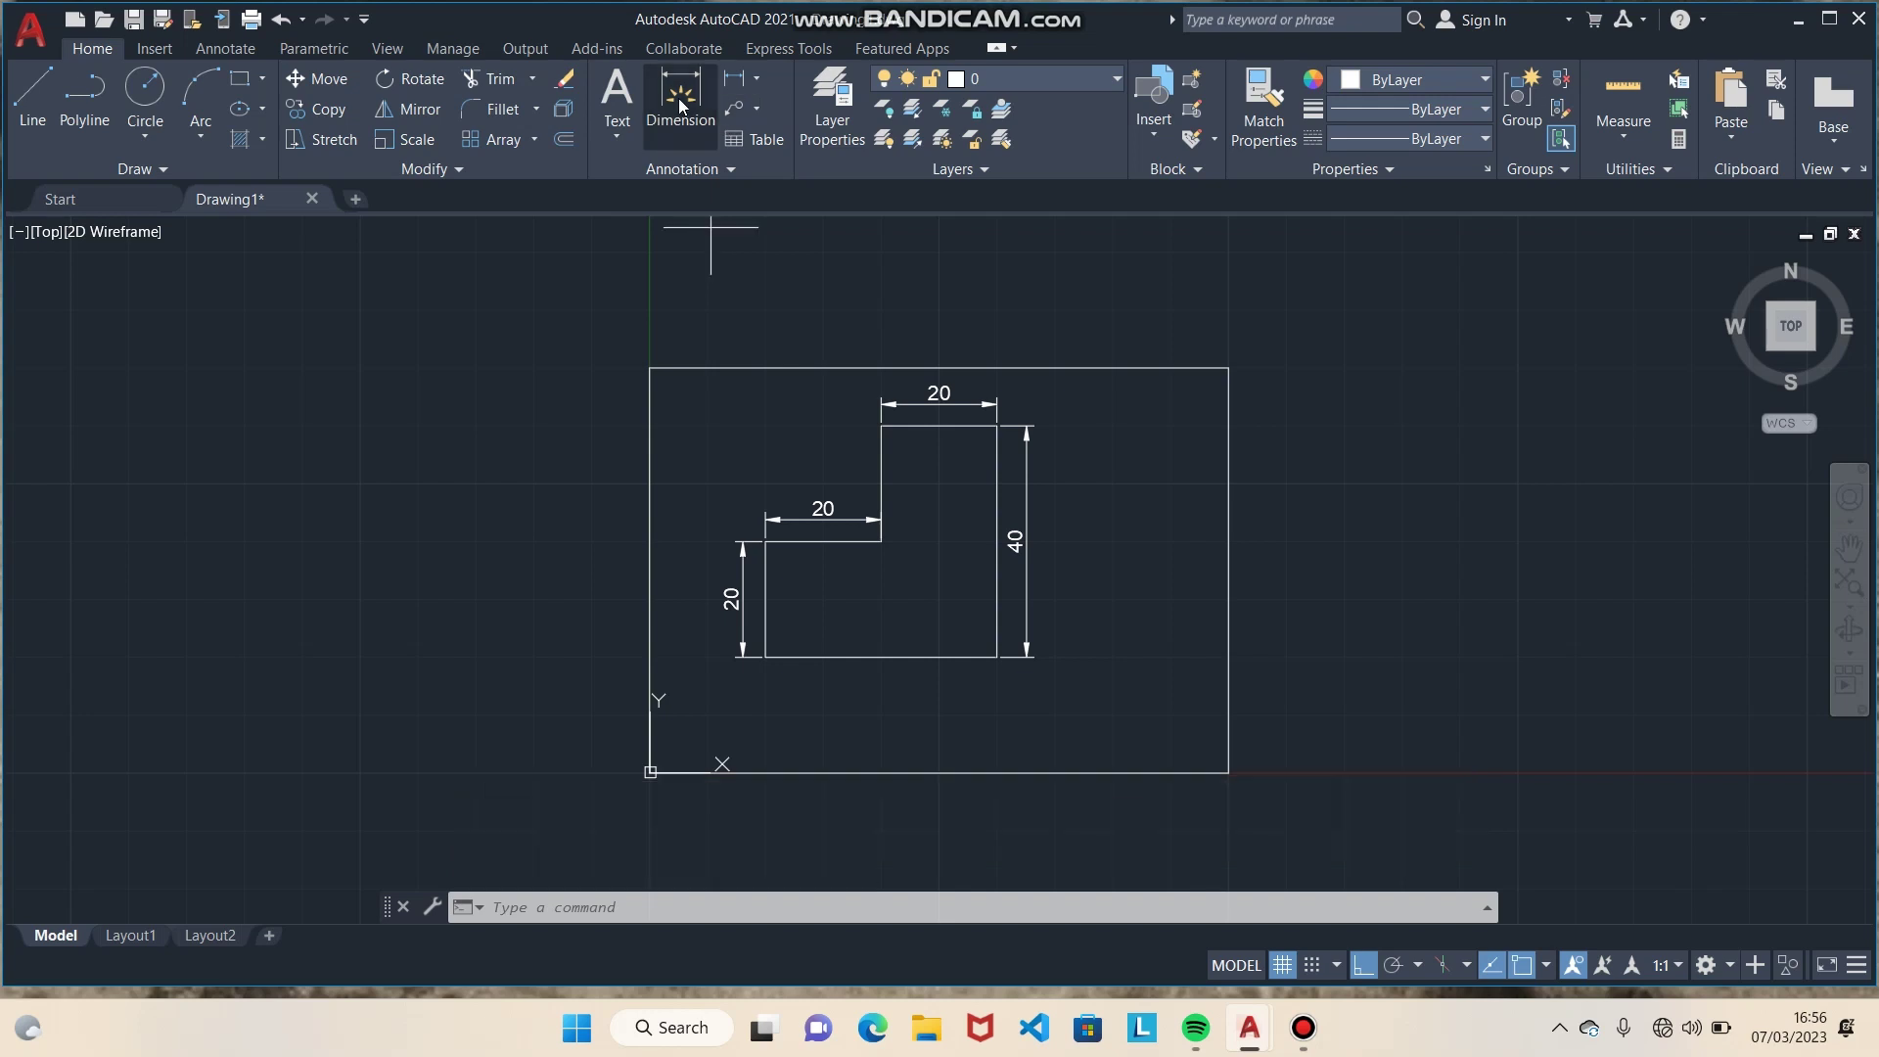
click(1172, 365)
click(1170, 344)
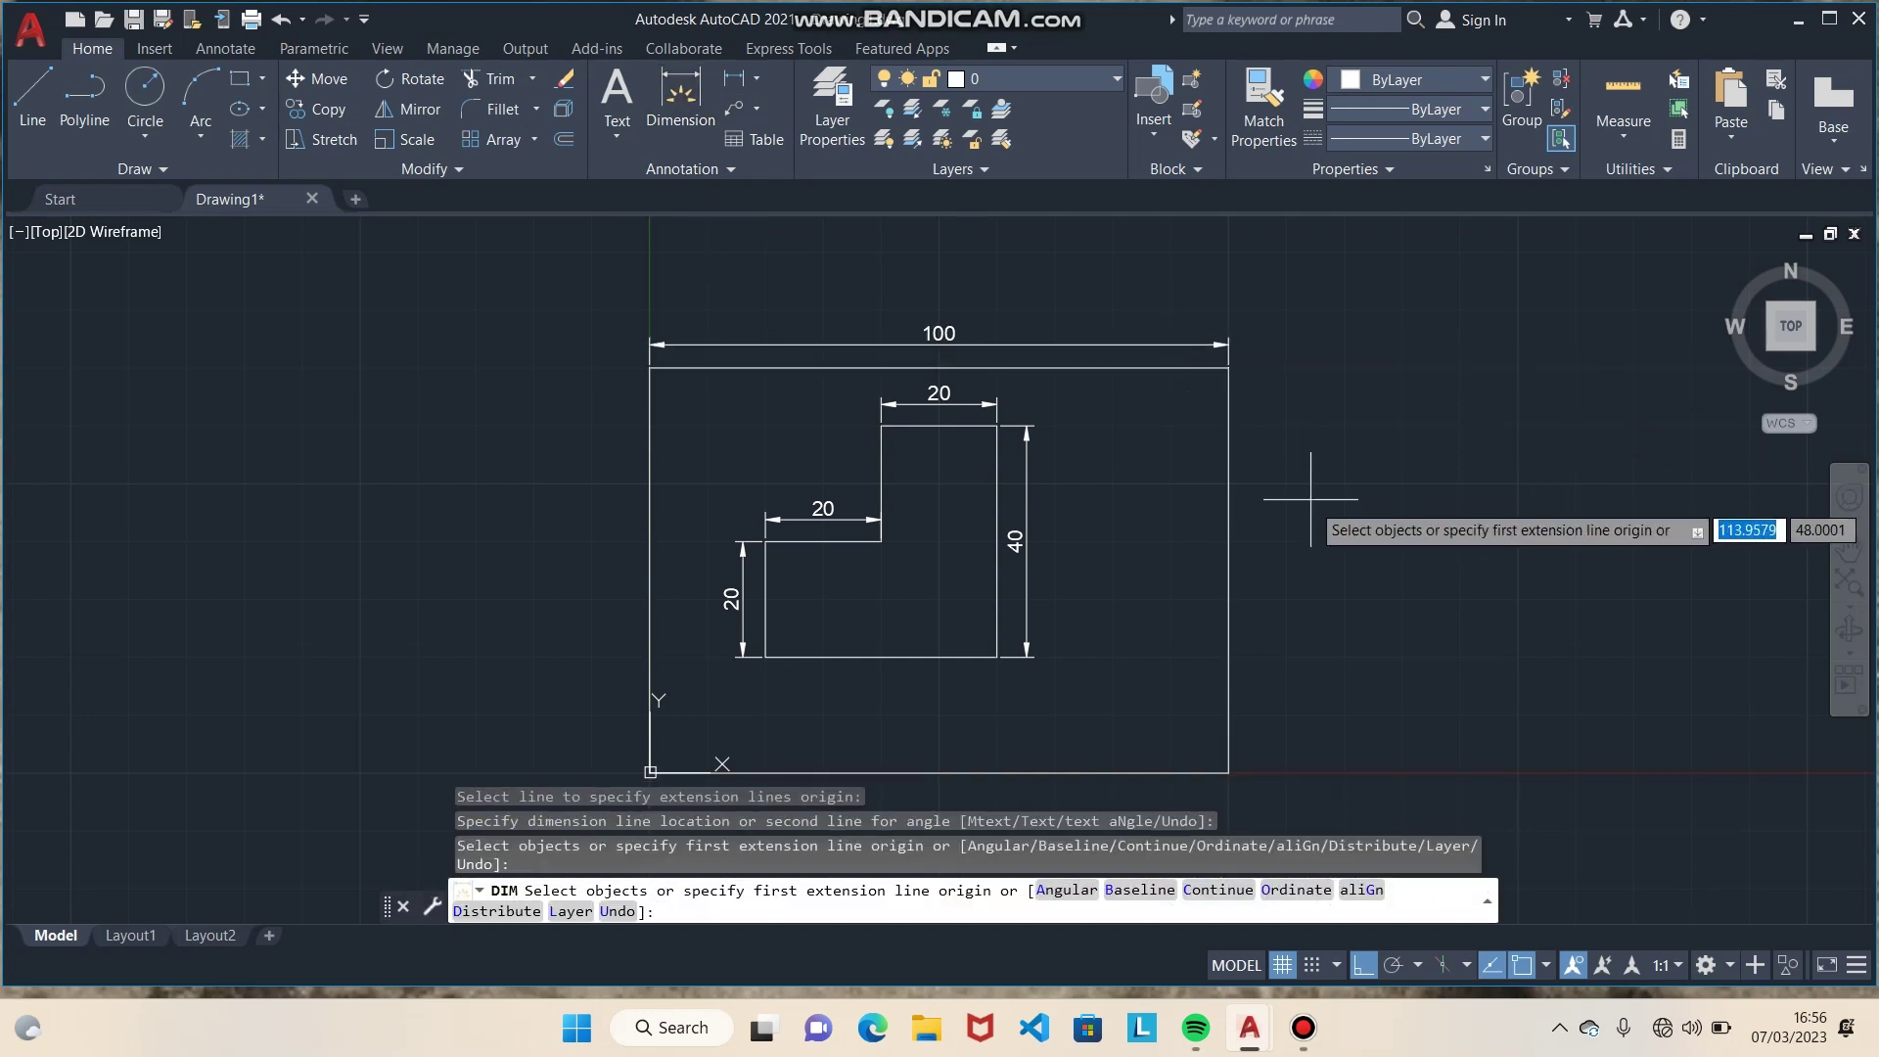
click(1229, 510)
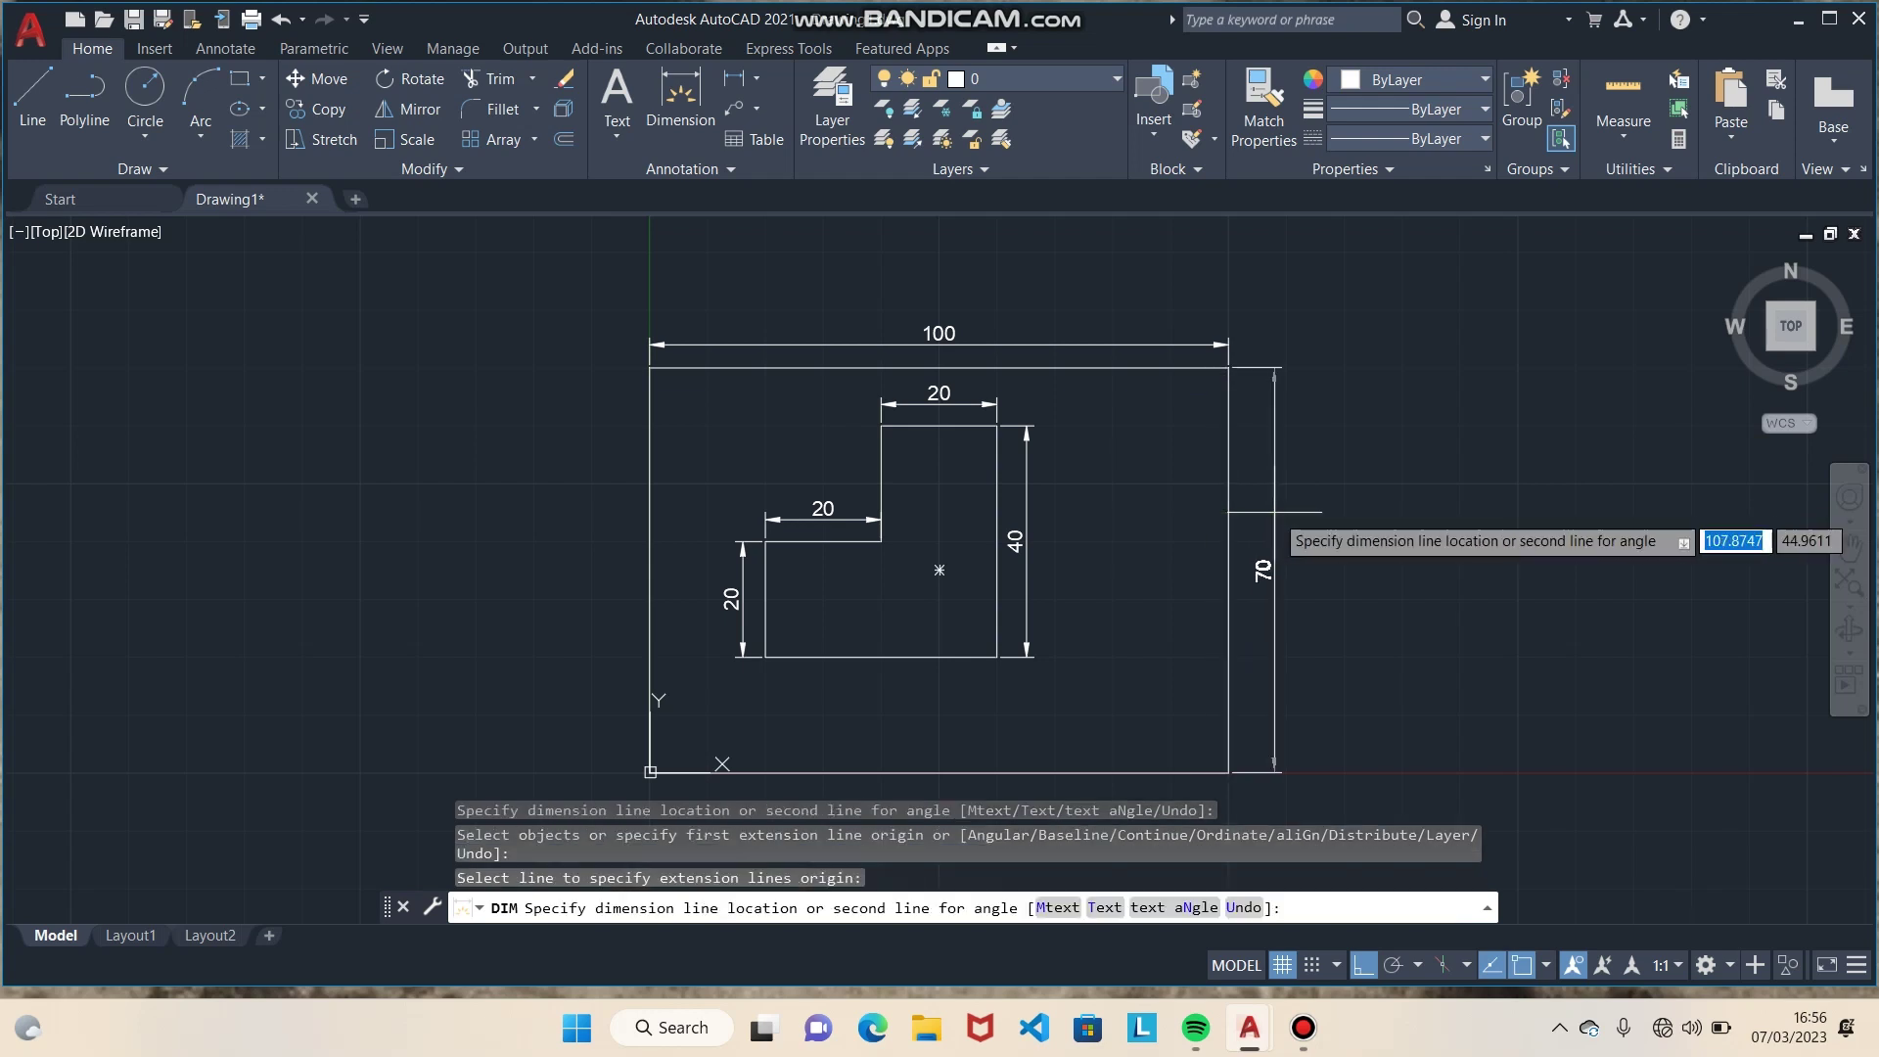
click(1274, 510)
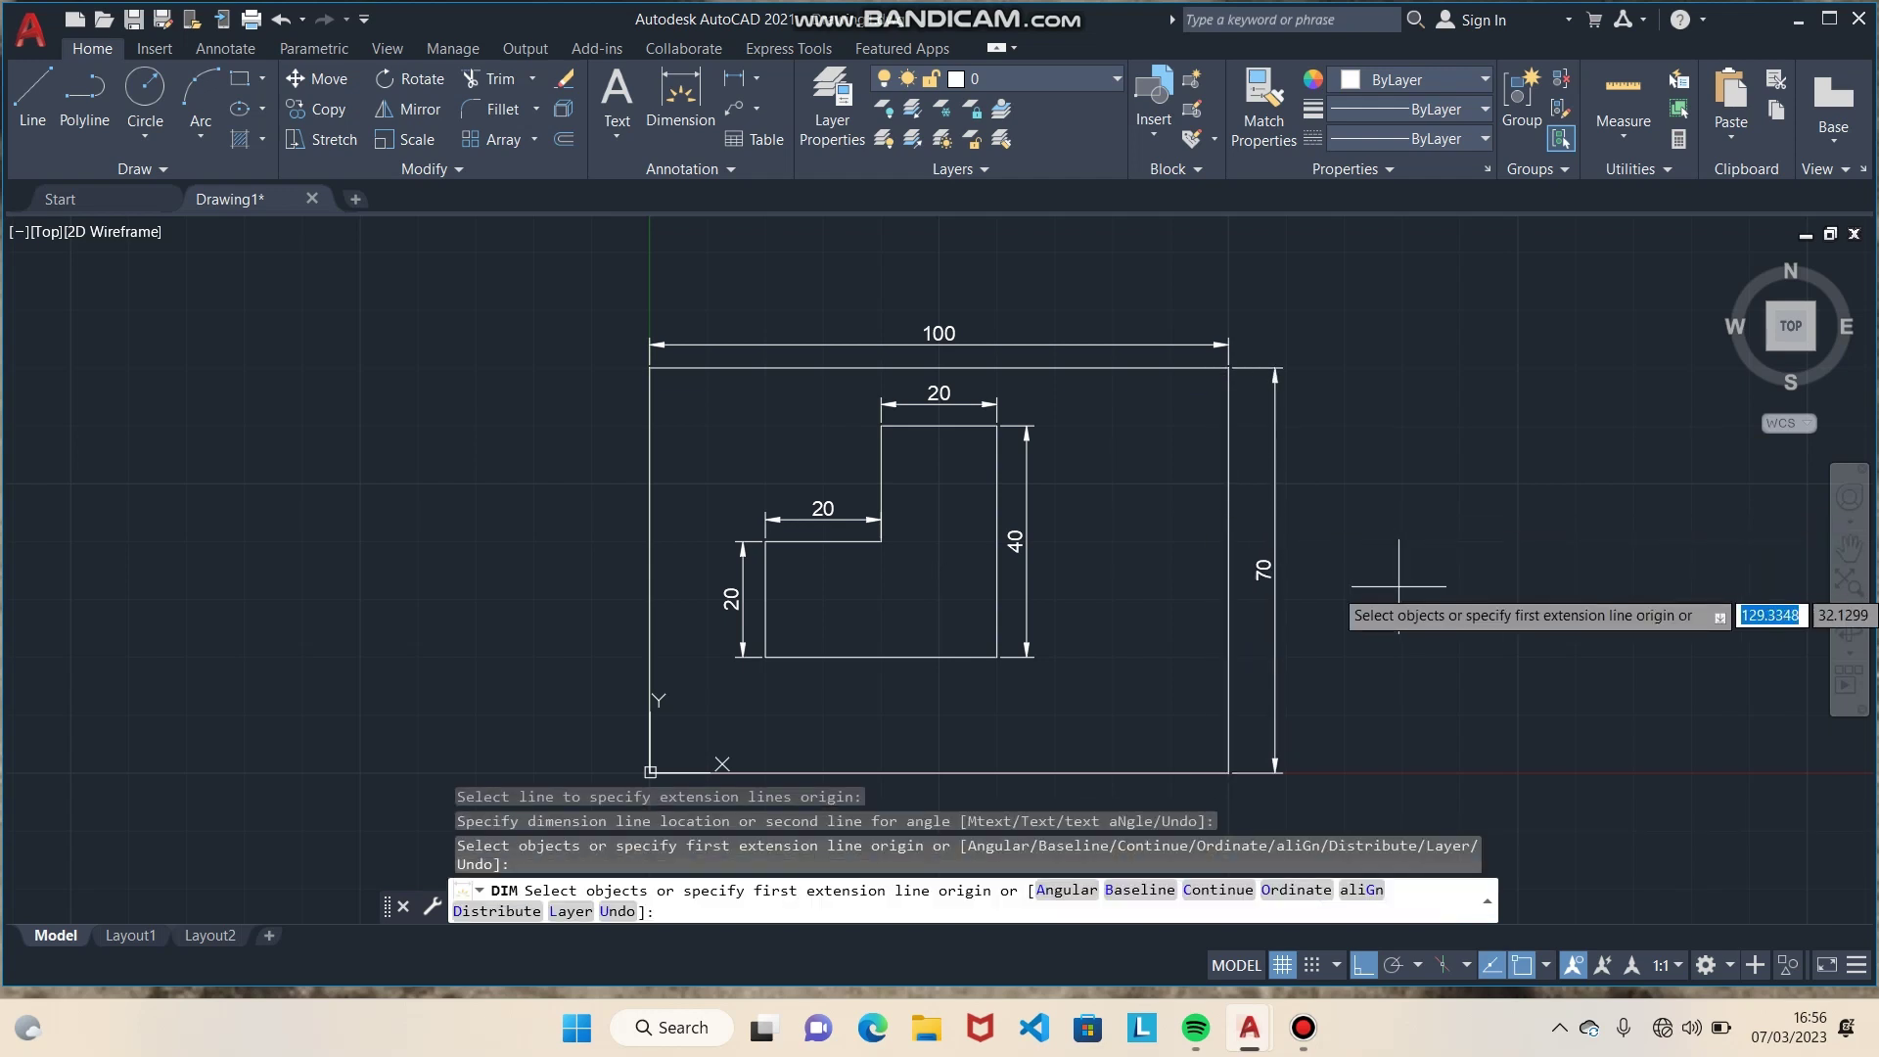
key(Return)
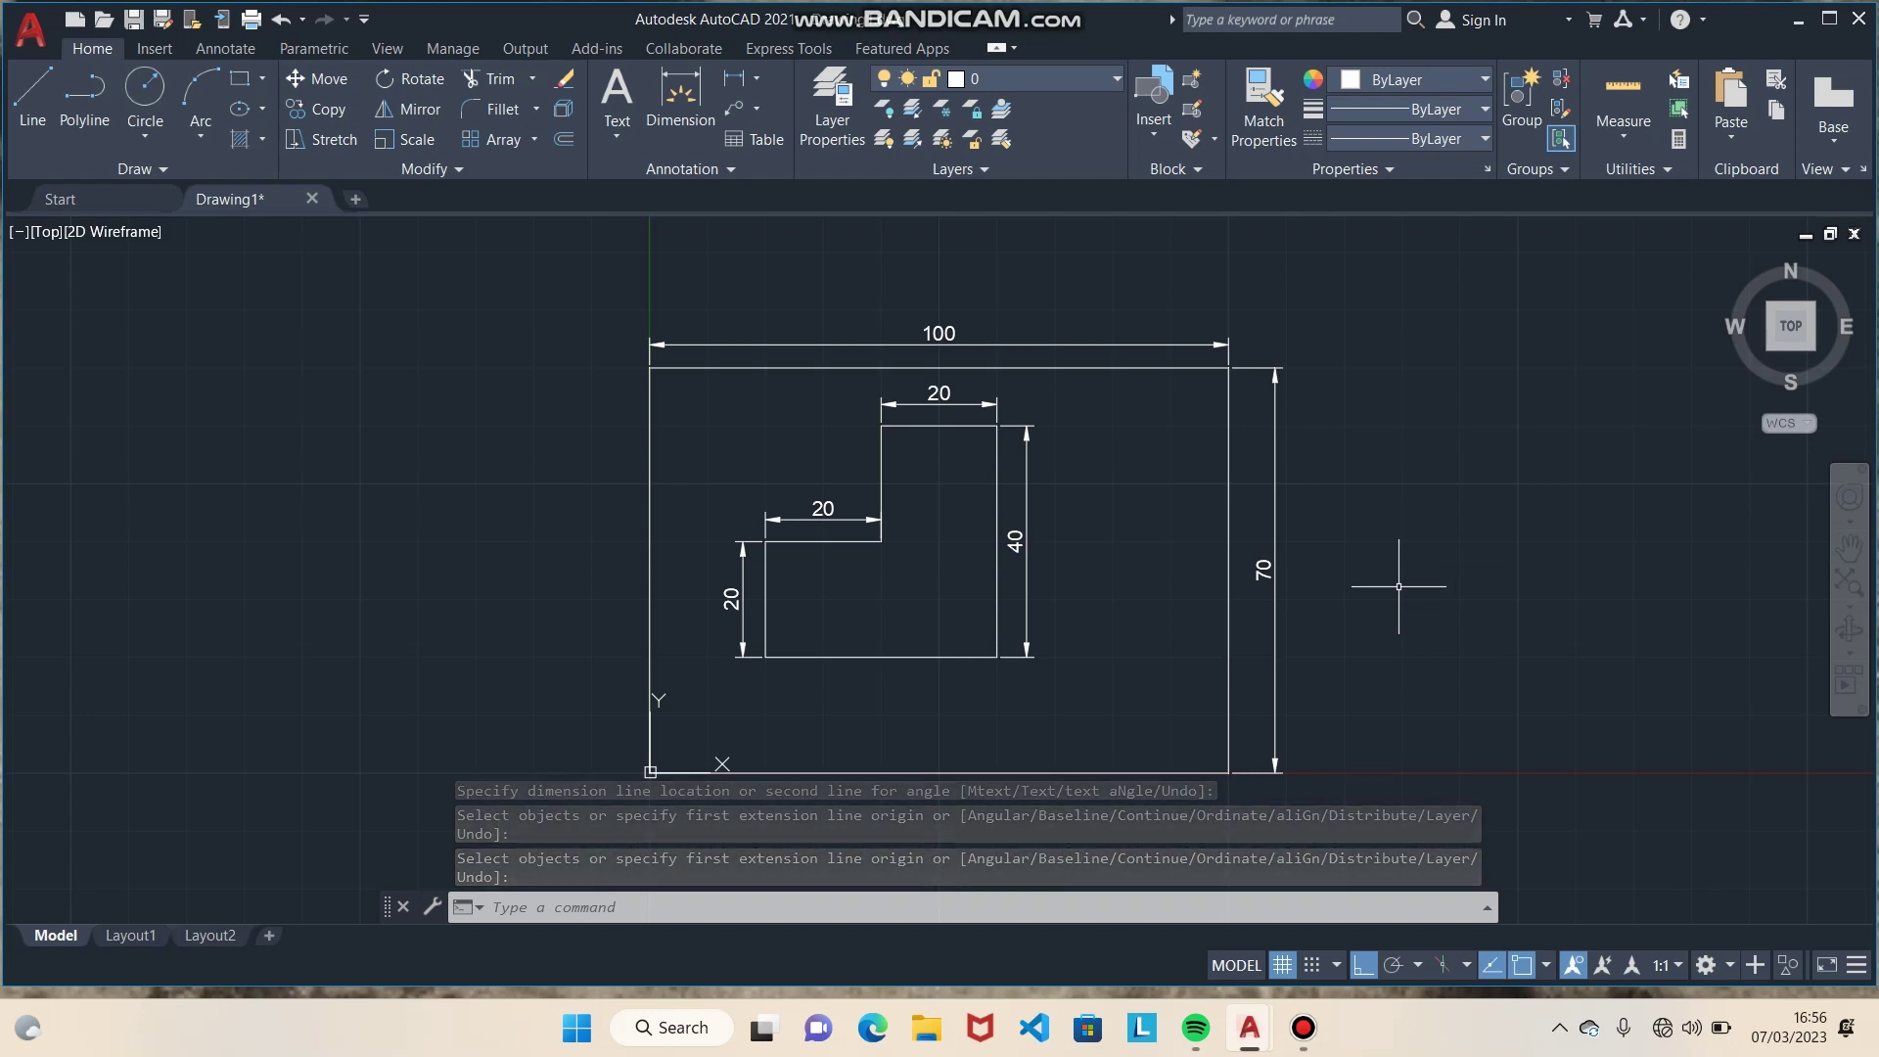
click(938, 297)
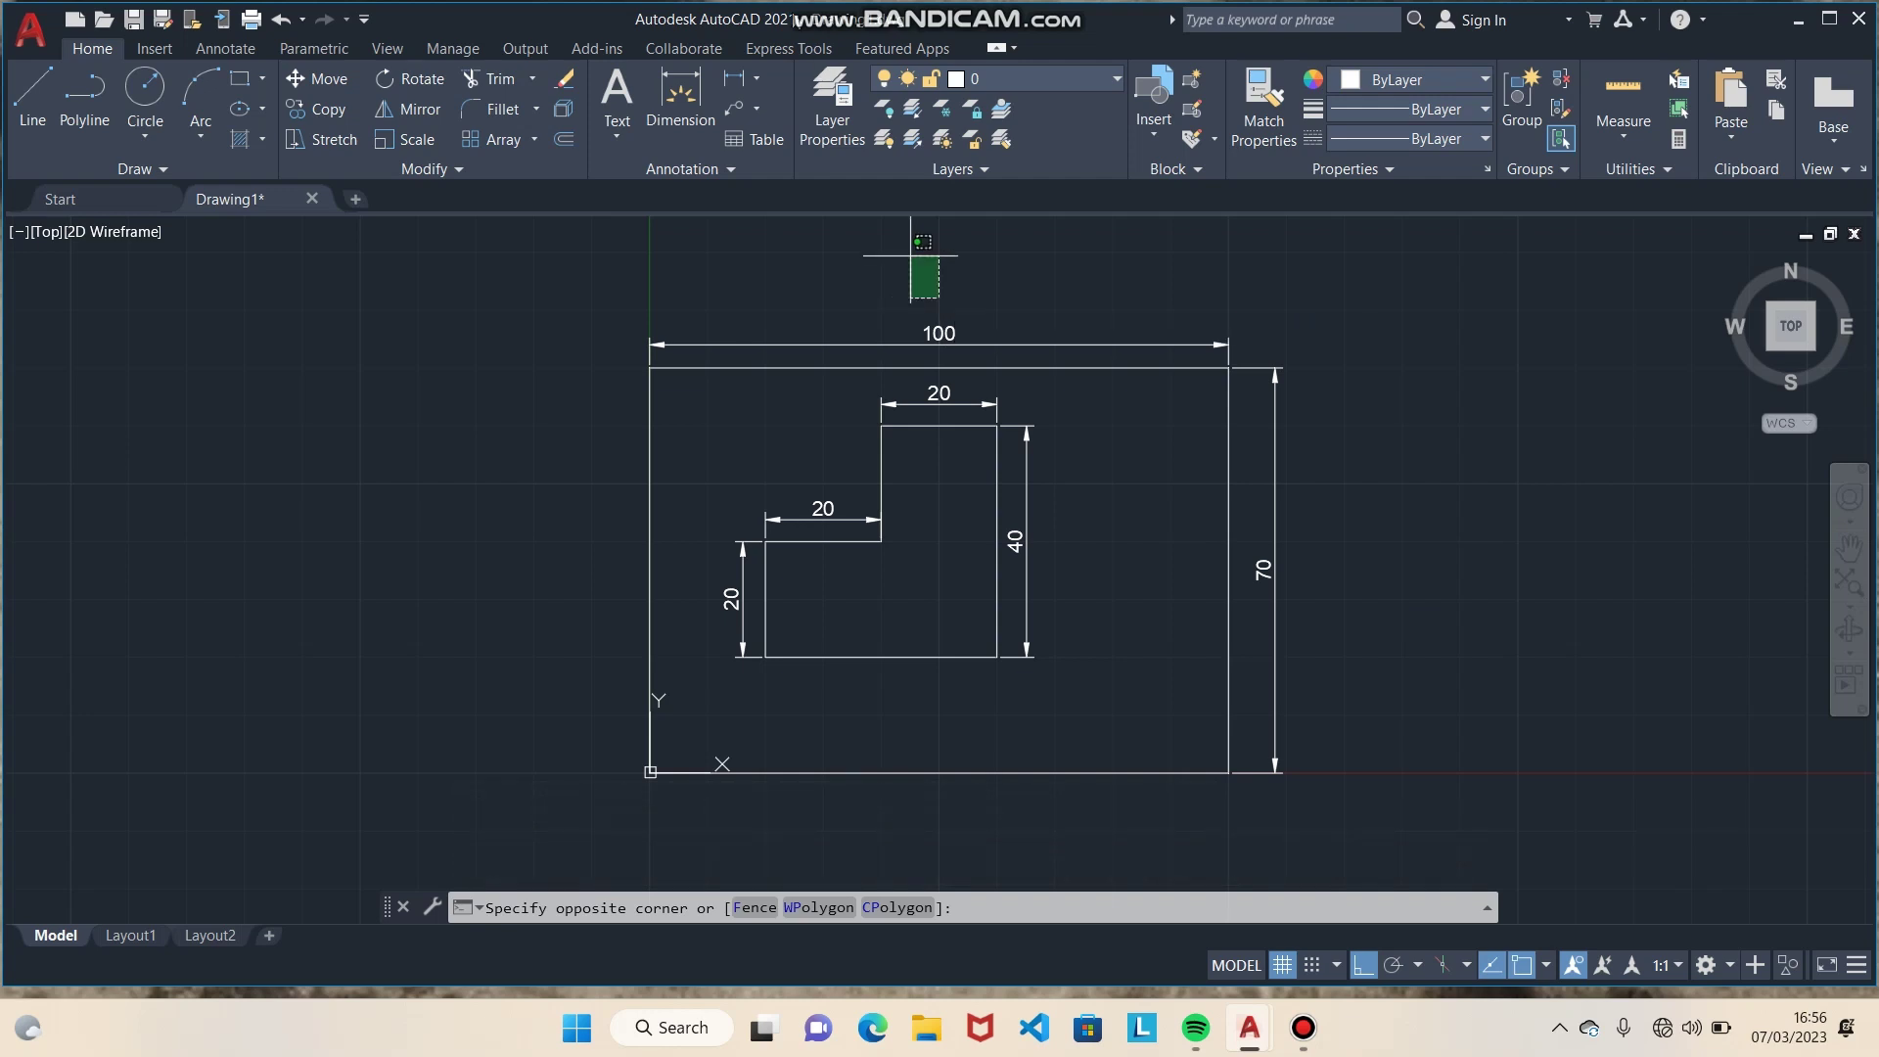
click(759, 109)
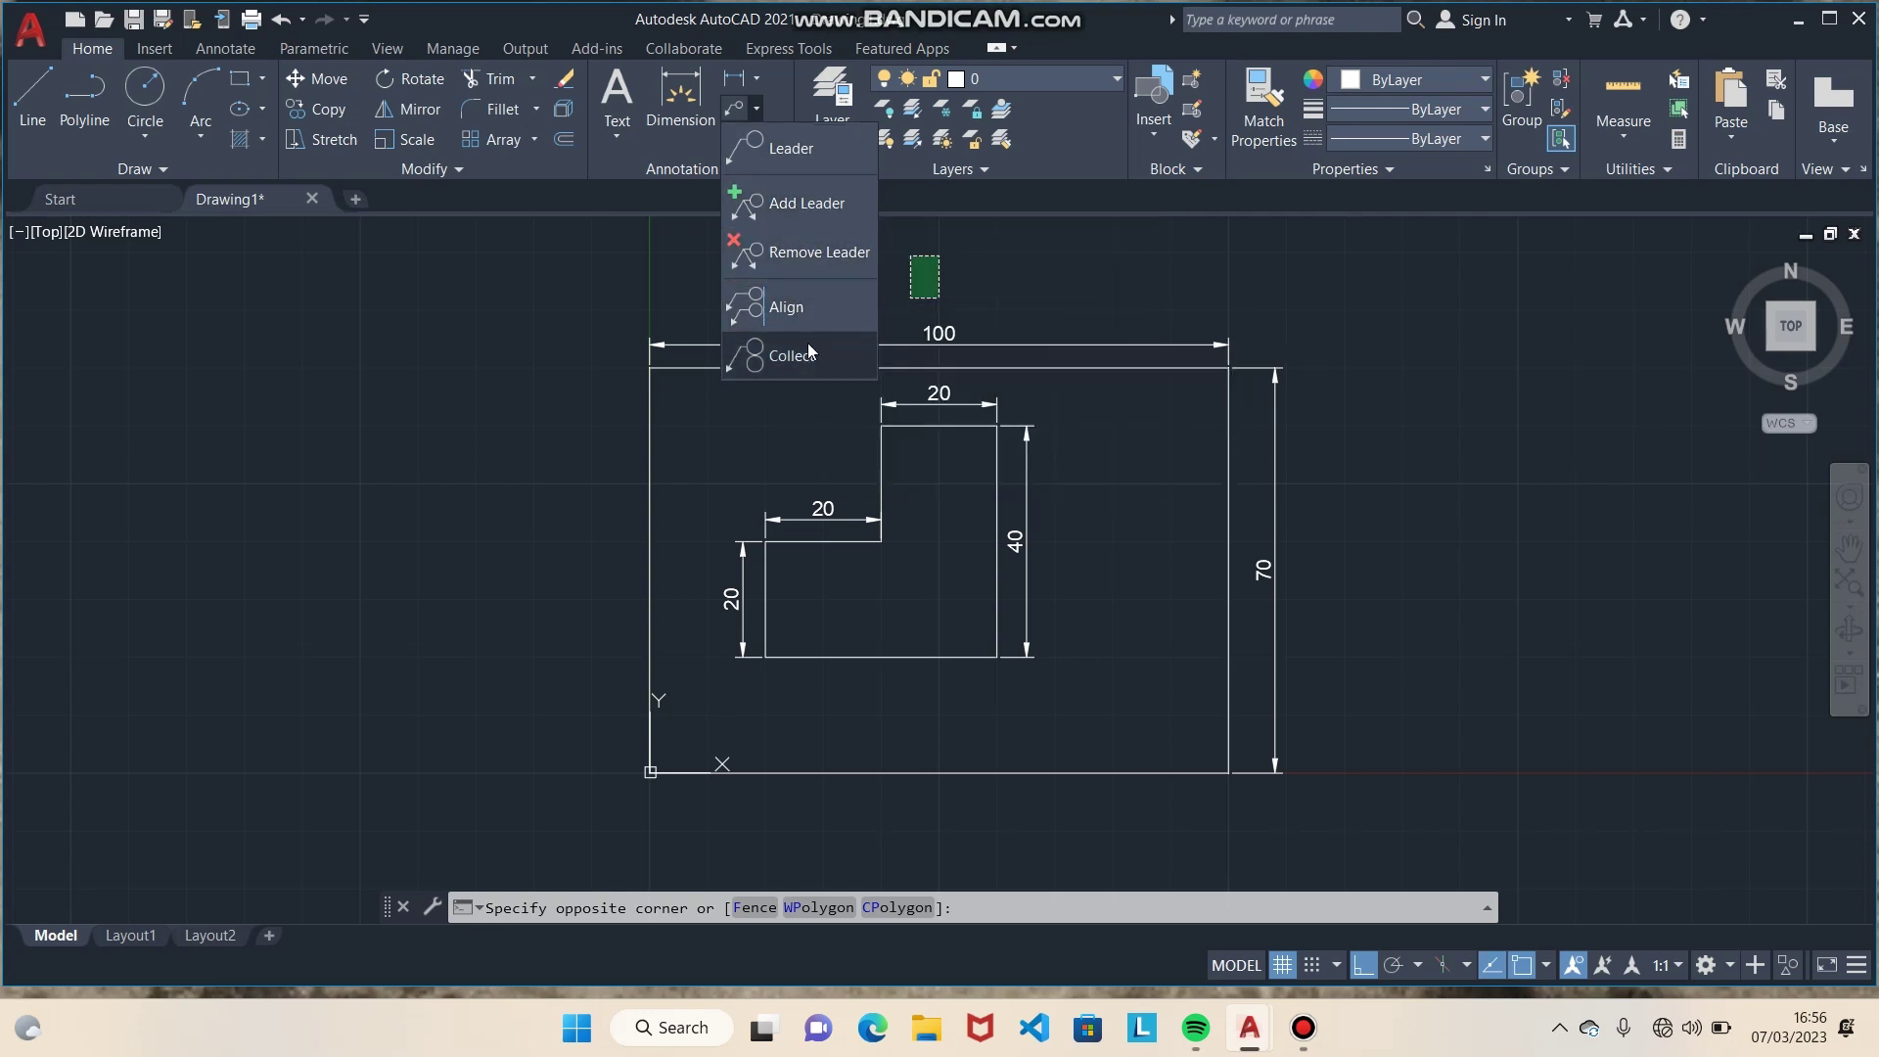
Step: Add an angled multileader at the rectangle's origin corner labelled 0,0
click(824, 158)
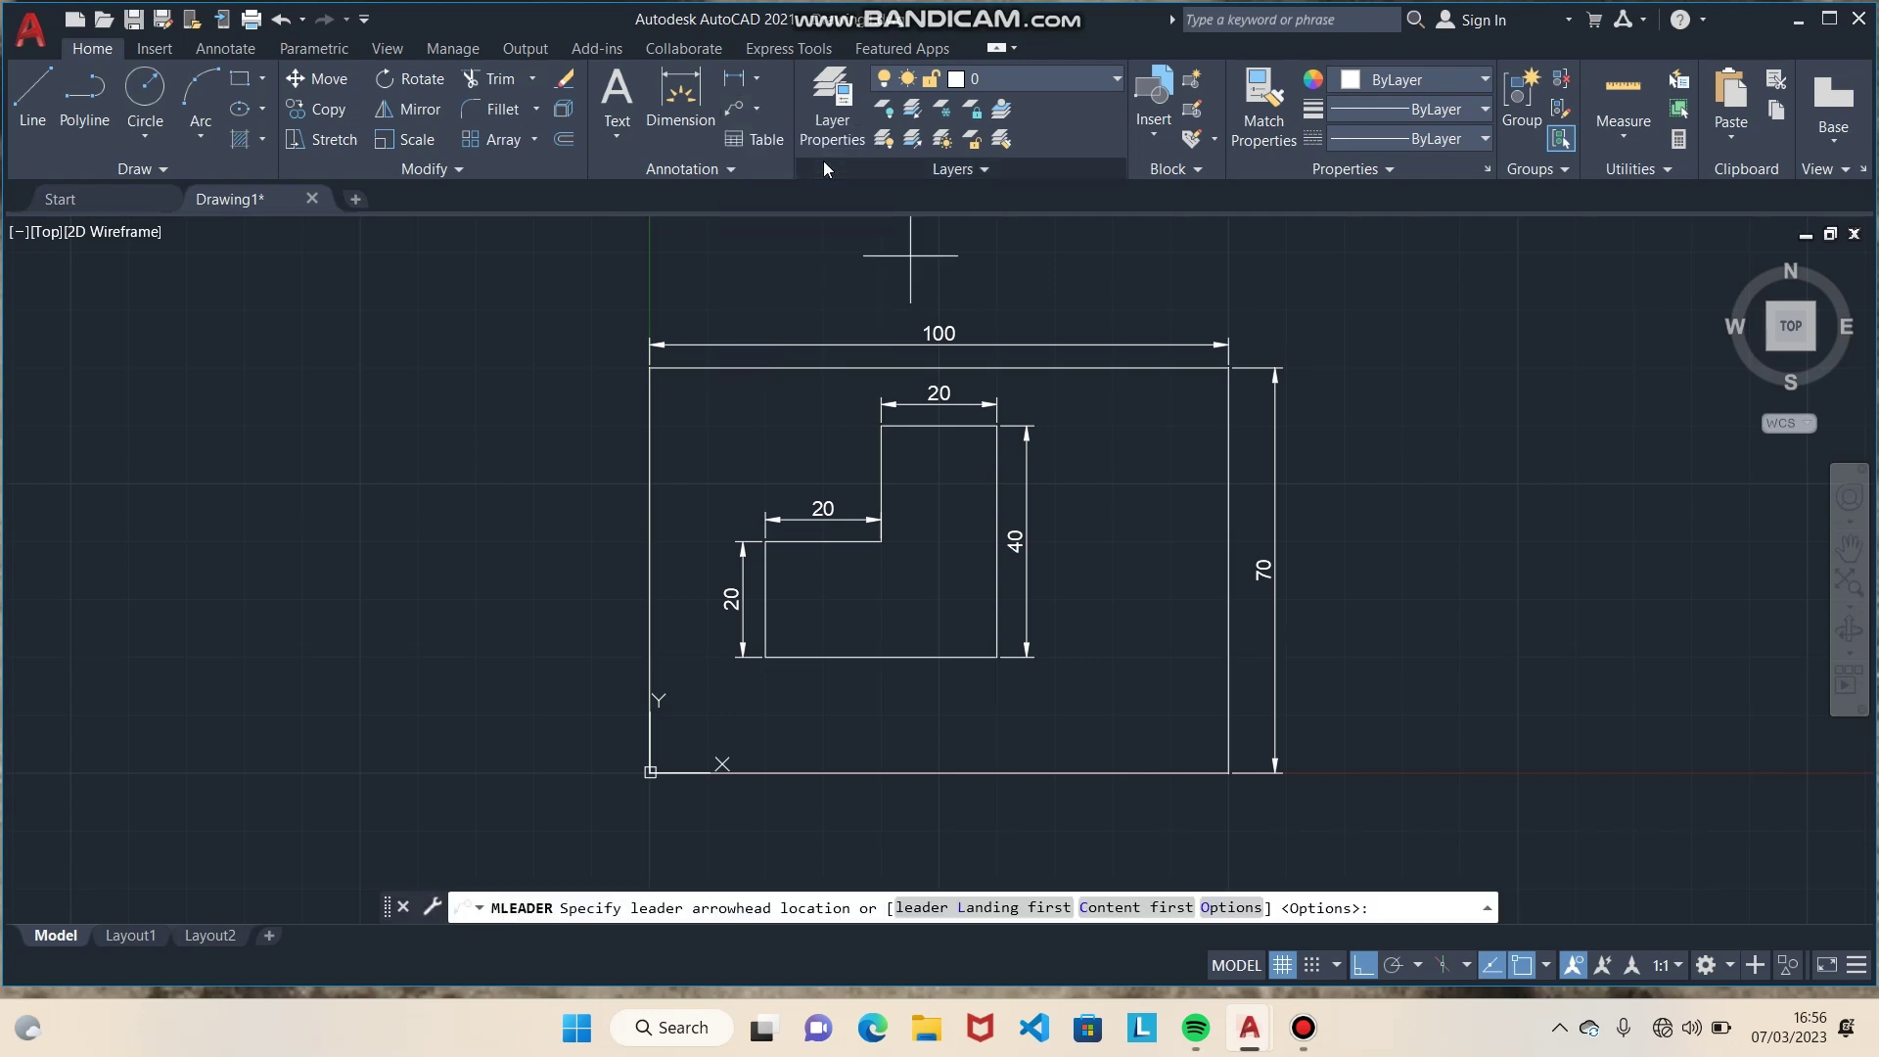
click(650, 772)
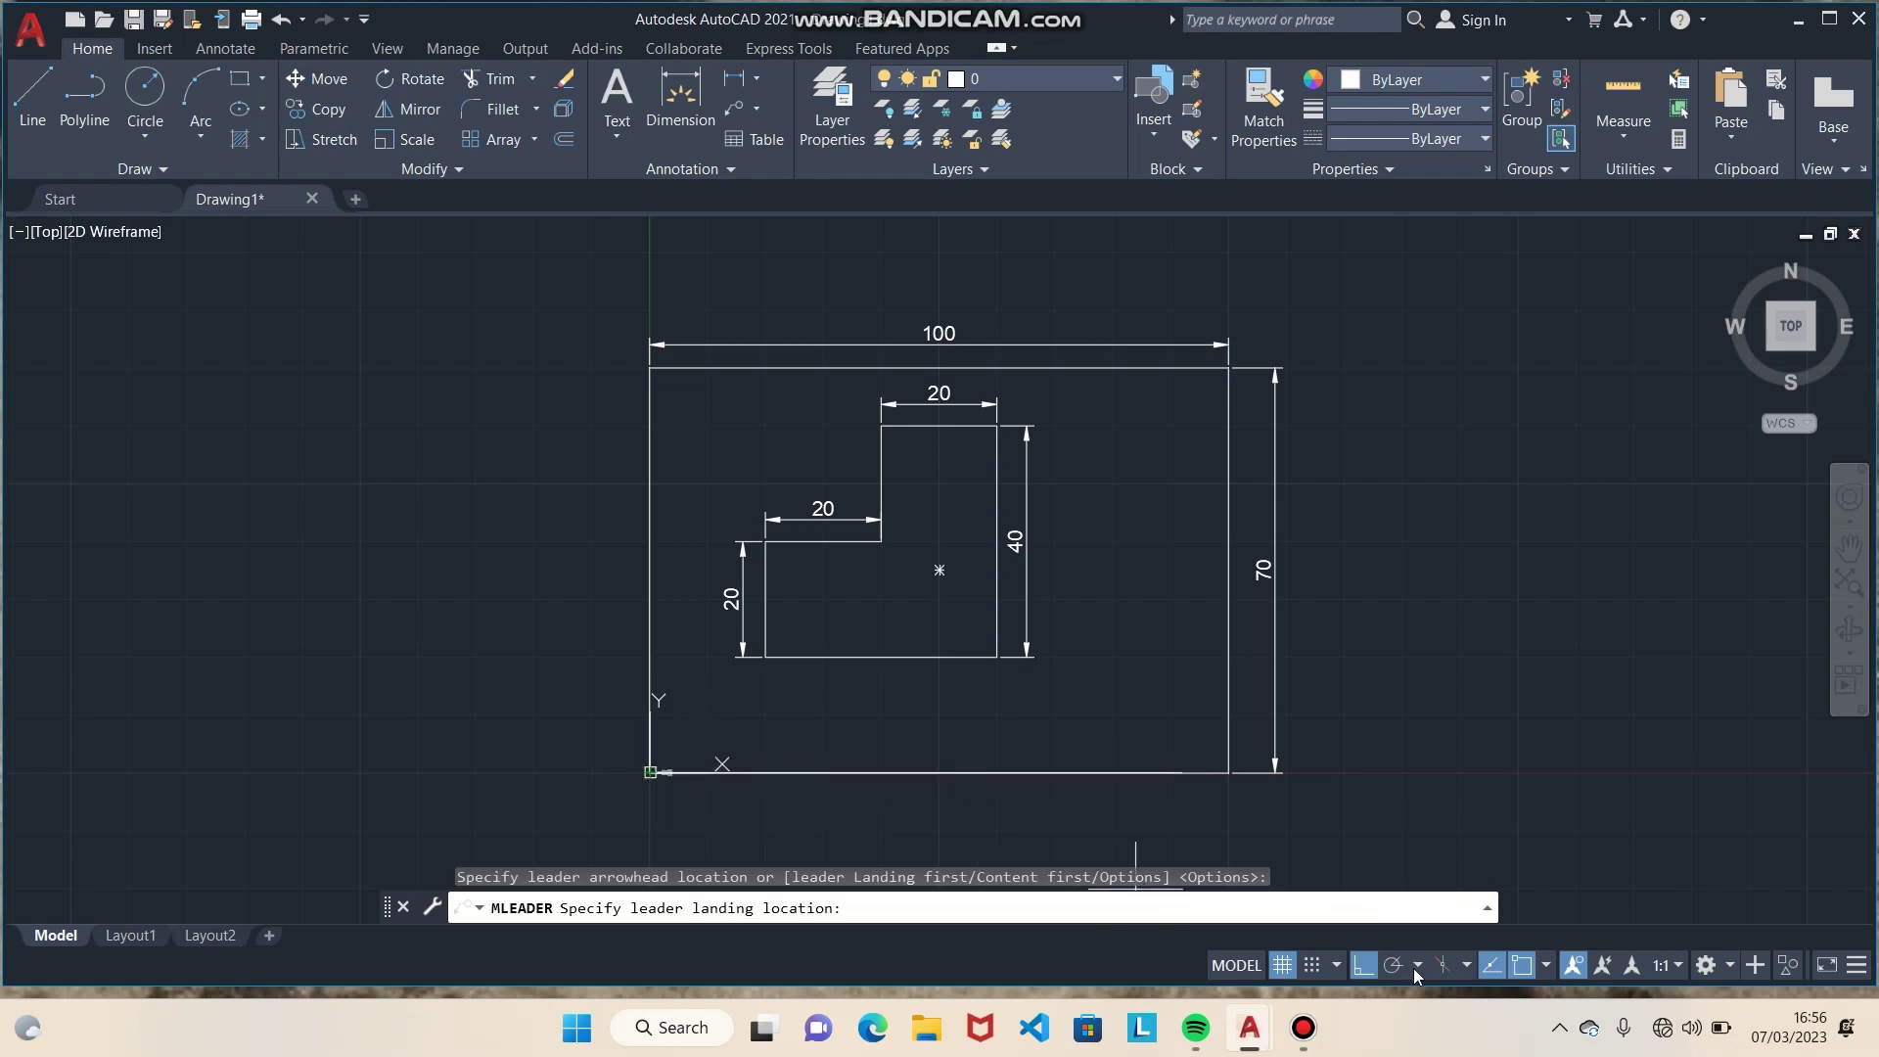
click(1365, 967)
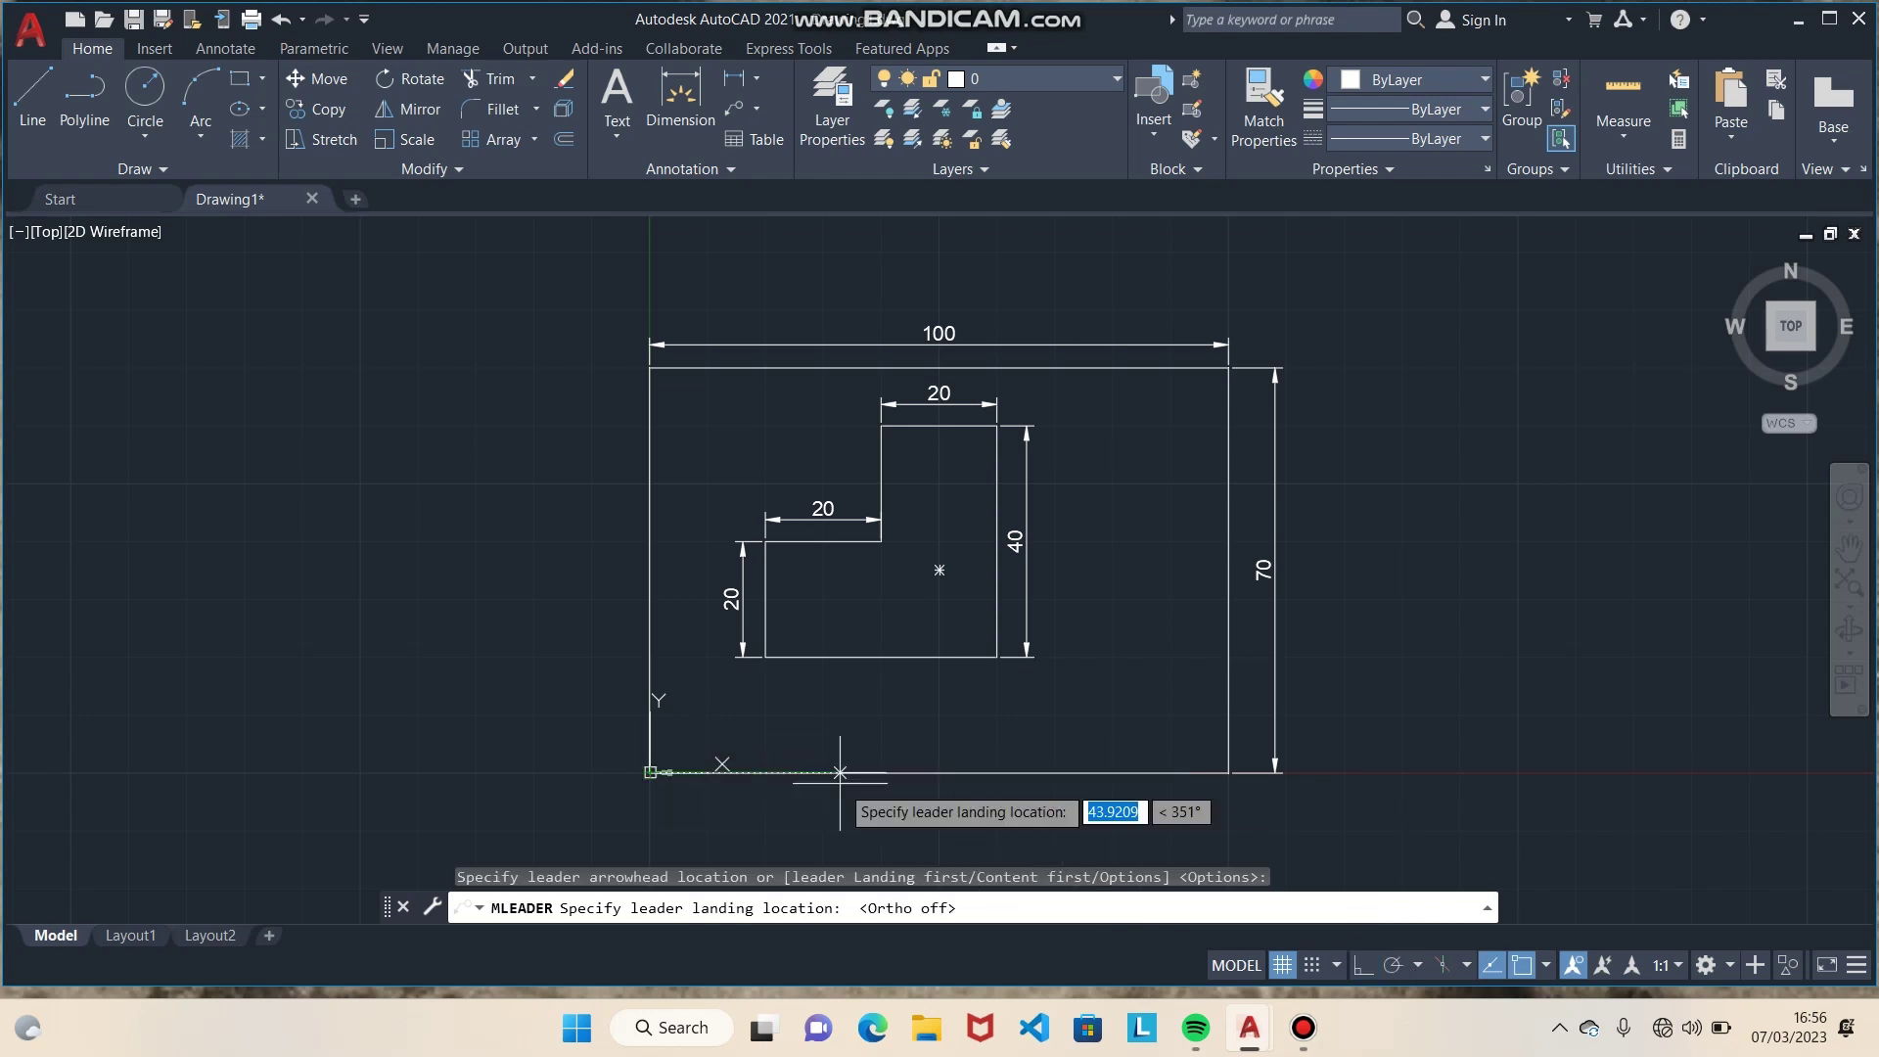
click(706, 718)
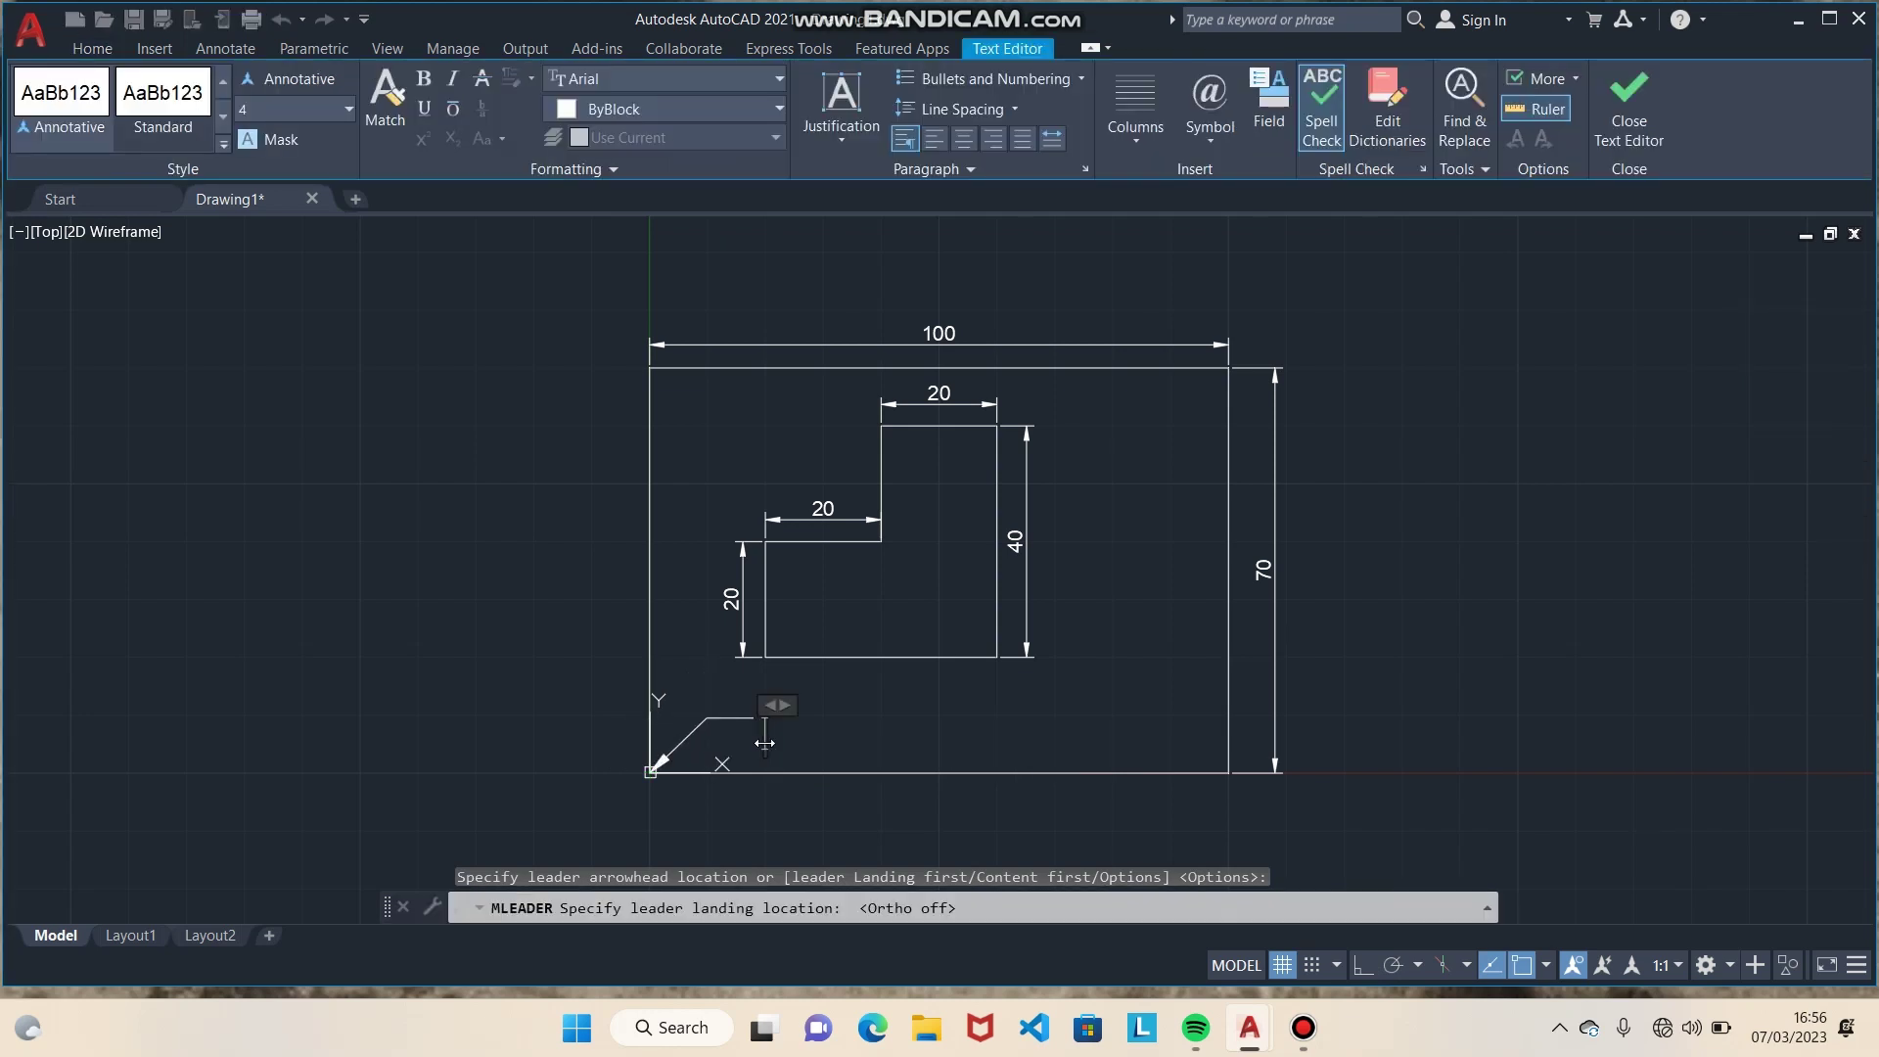
text(0)
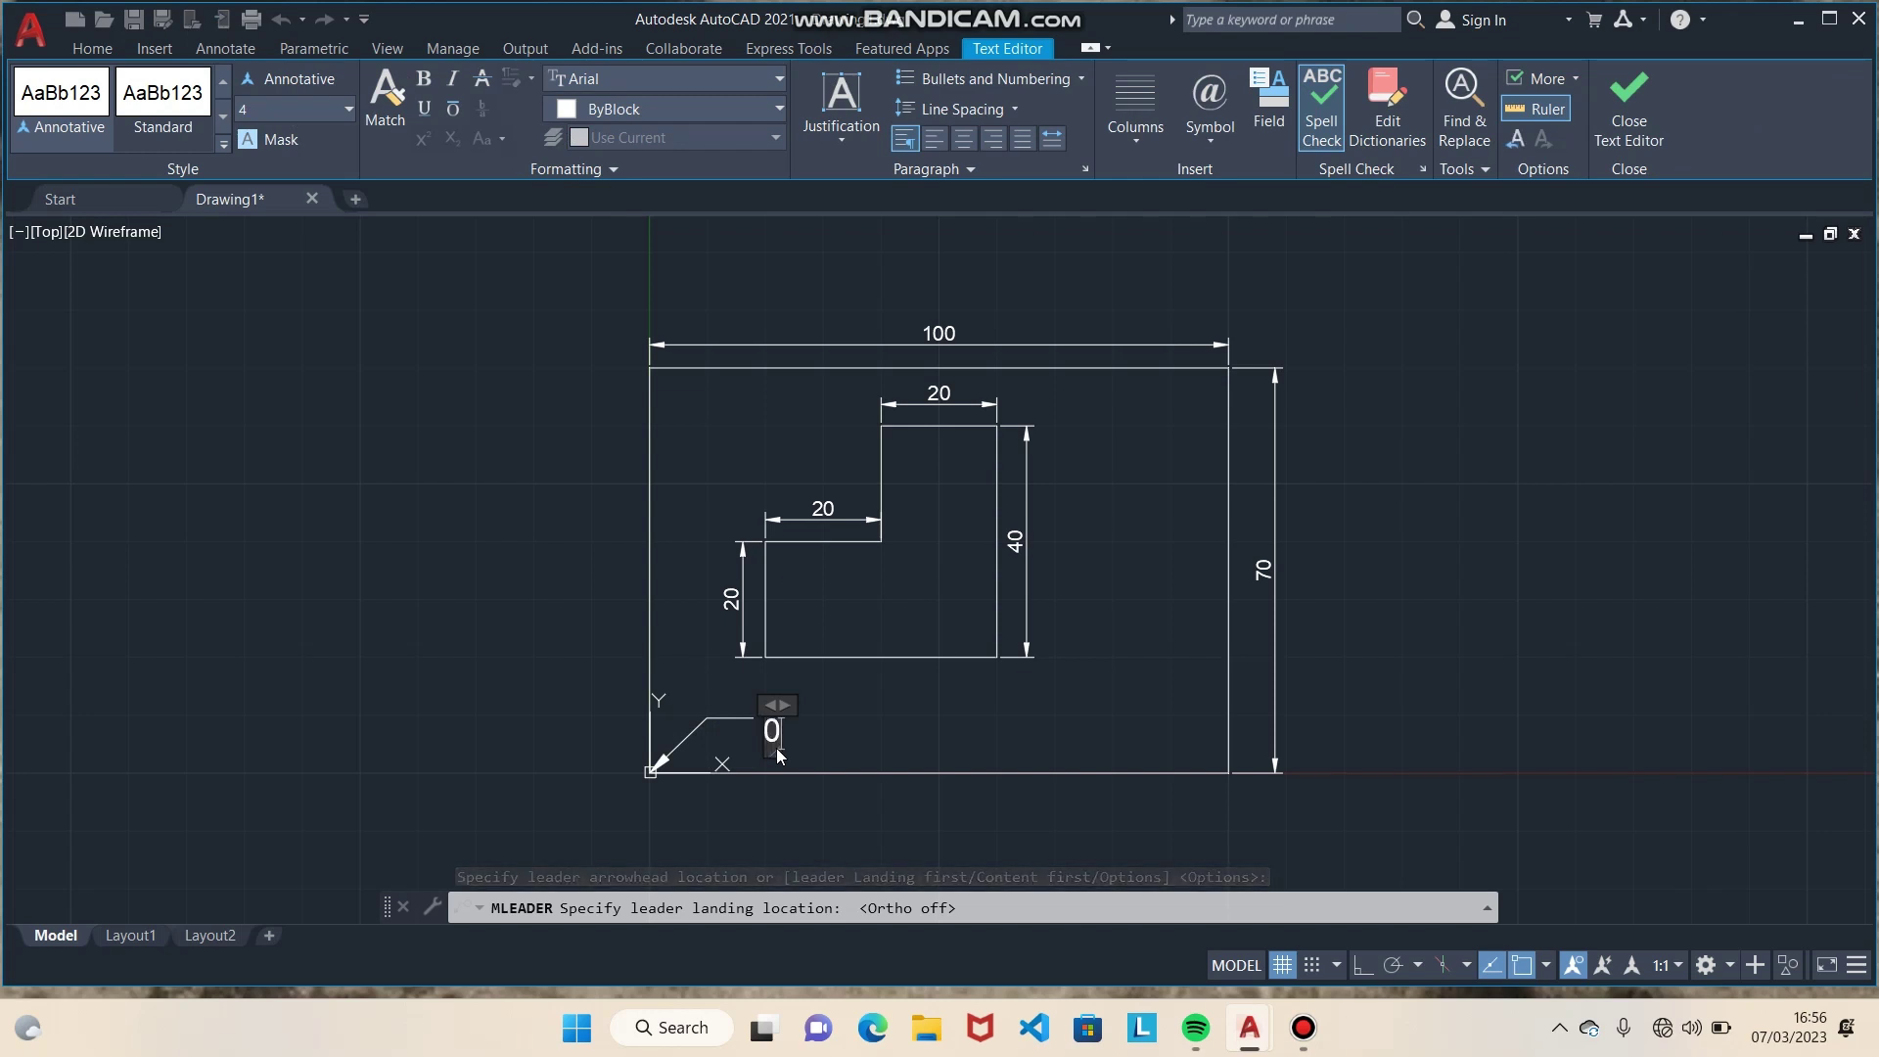
text(,0)
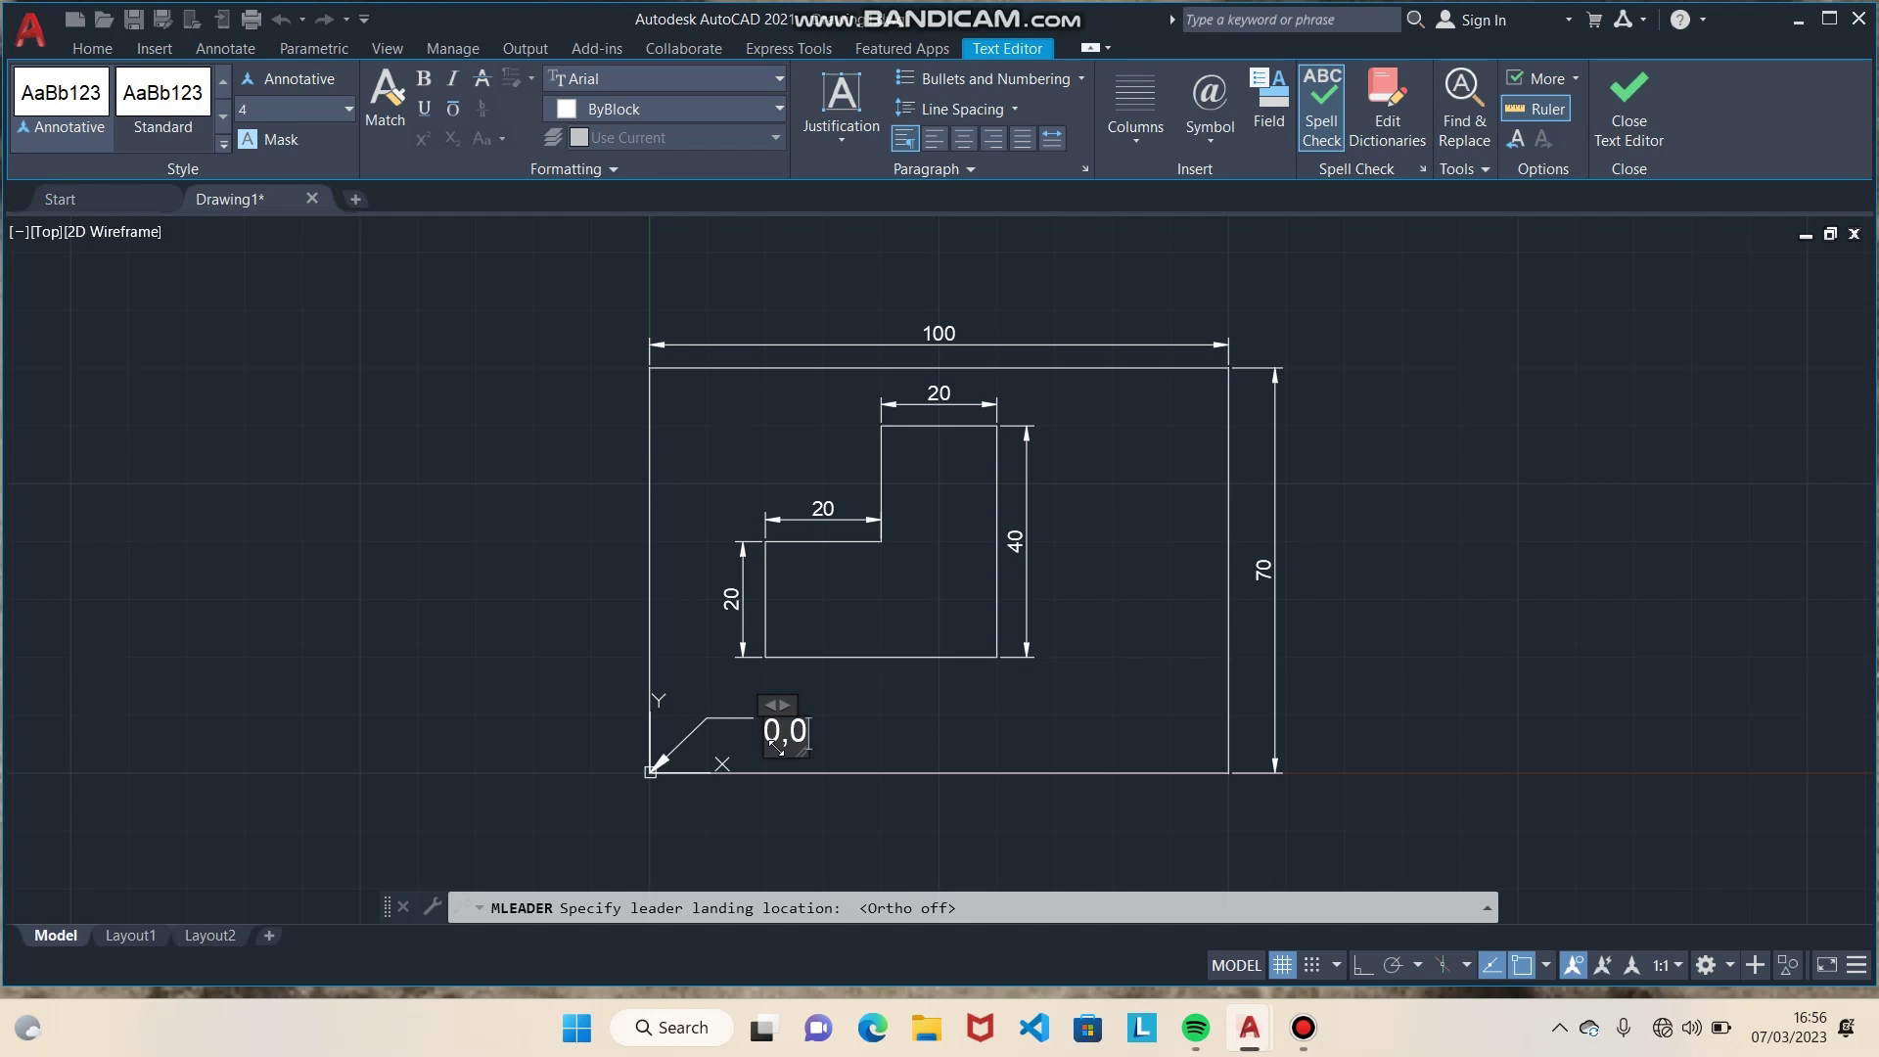
key(Escape)
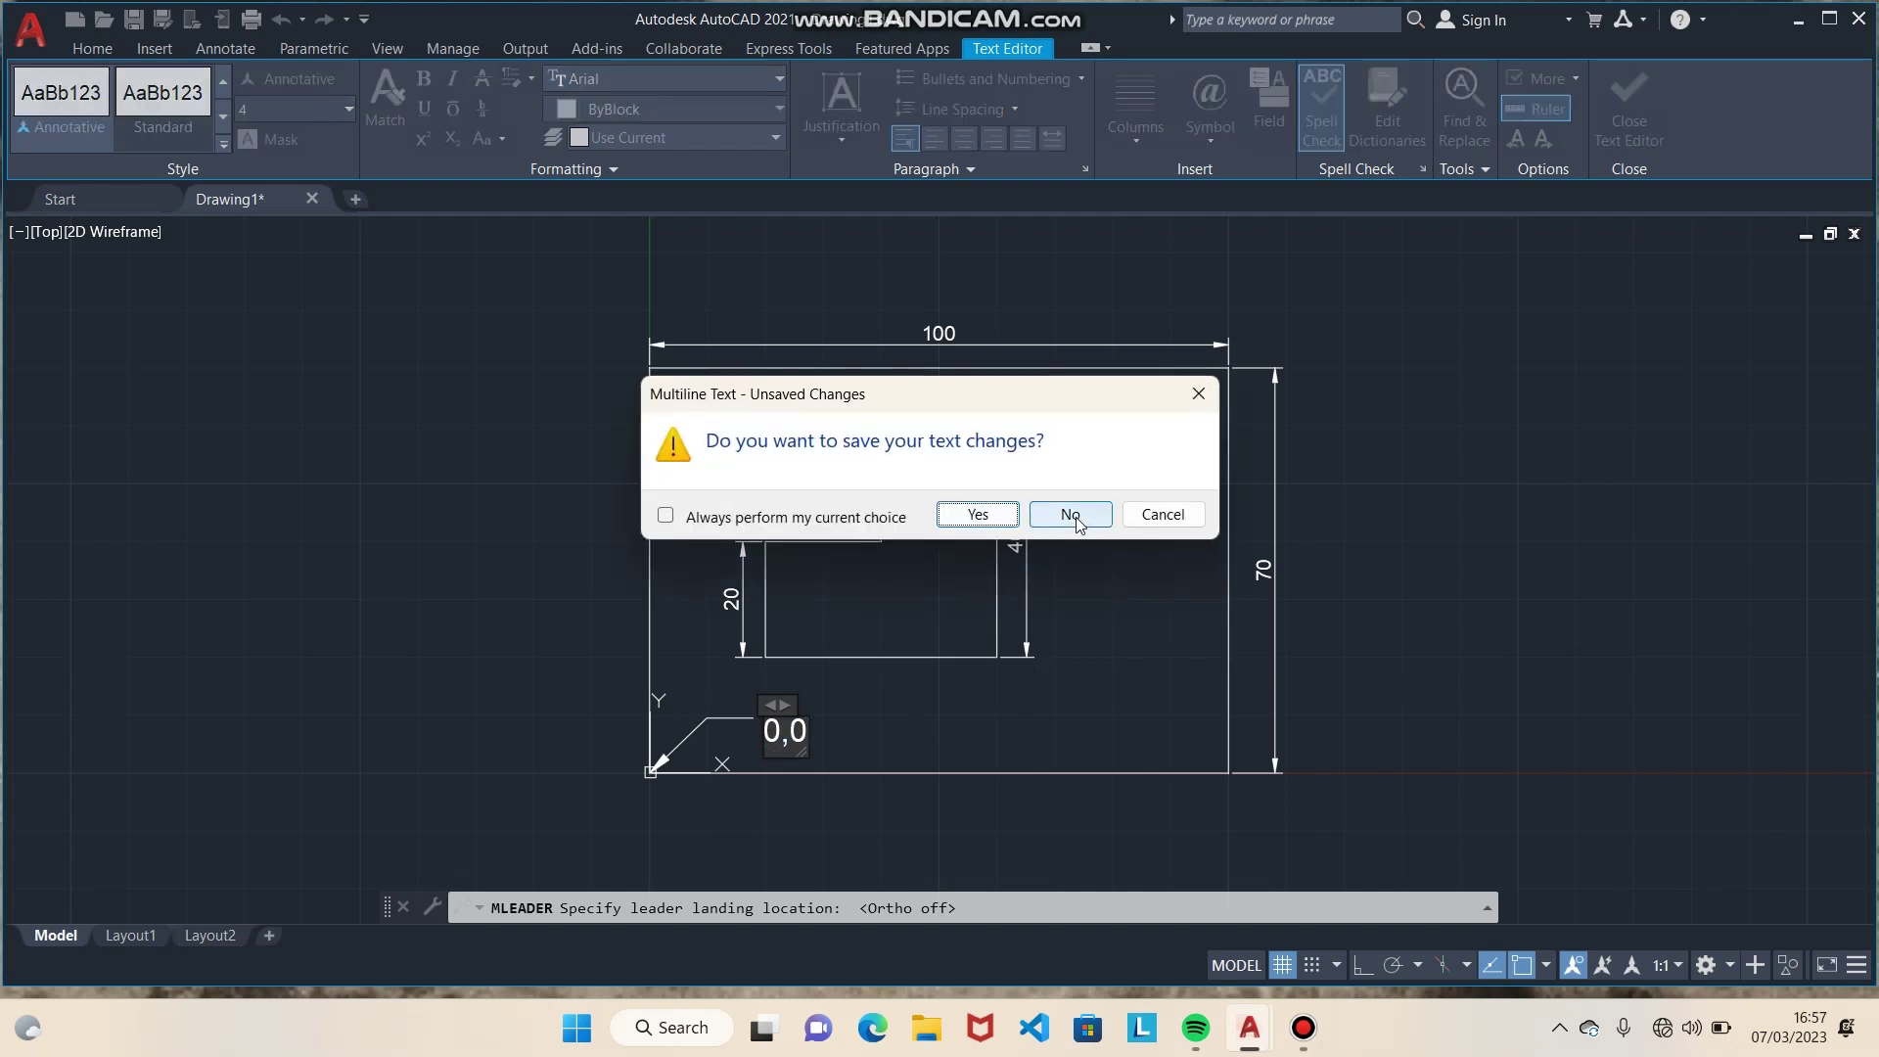
click(1174, 516)
key(BackSpace)
key(BackSpace)
key(BackSpace)
key(Return)
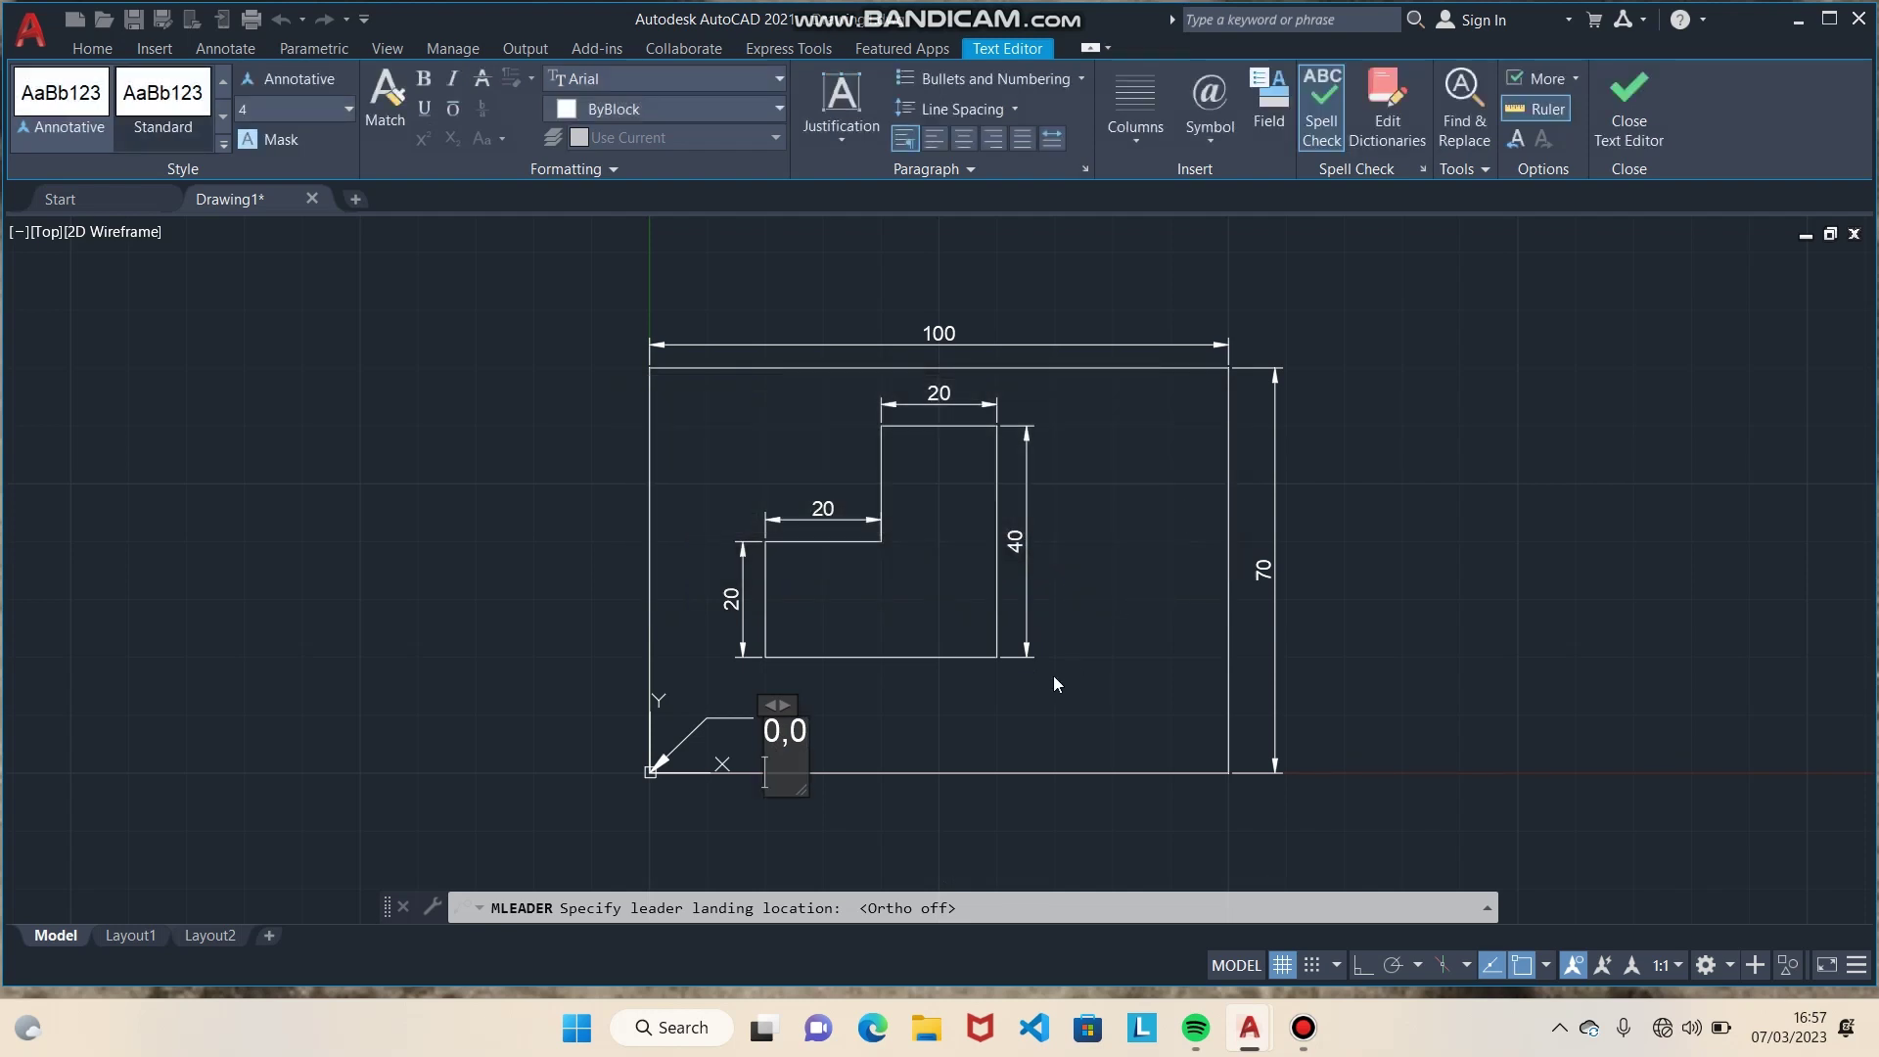
click(896, 794)
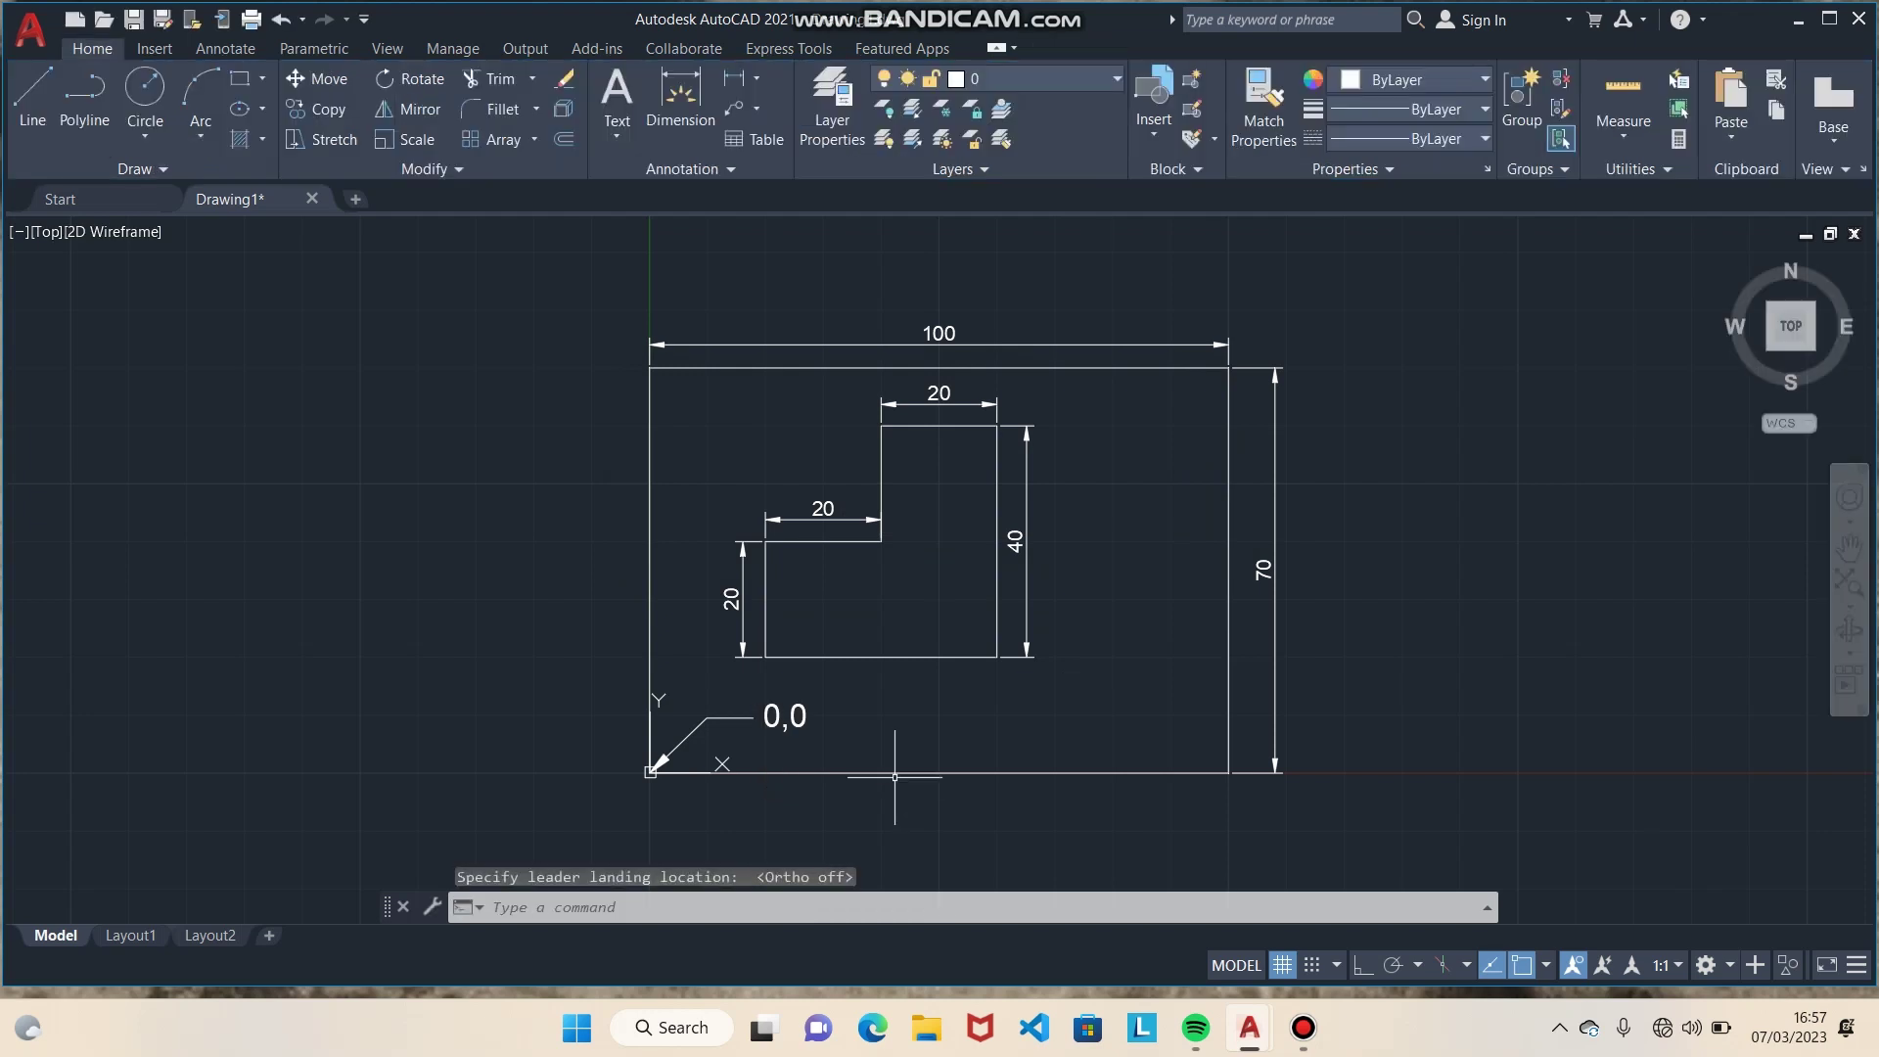
Step: Add a leader at the L-shape's lower-left corner labelled 2,2
click(755, 108)
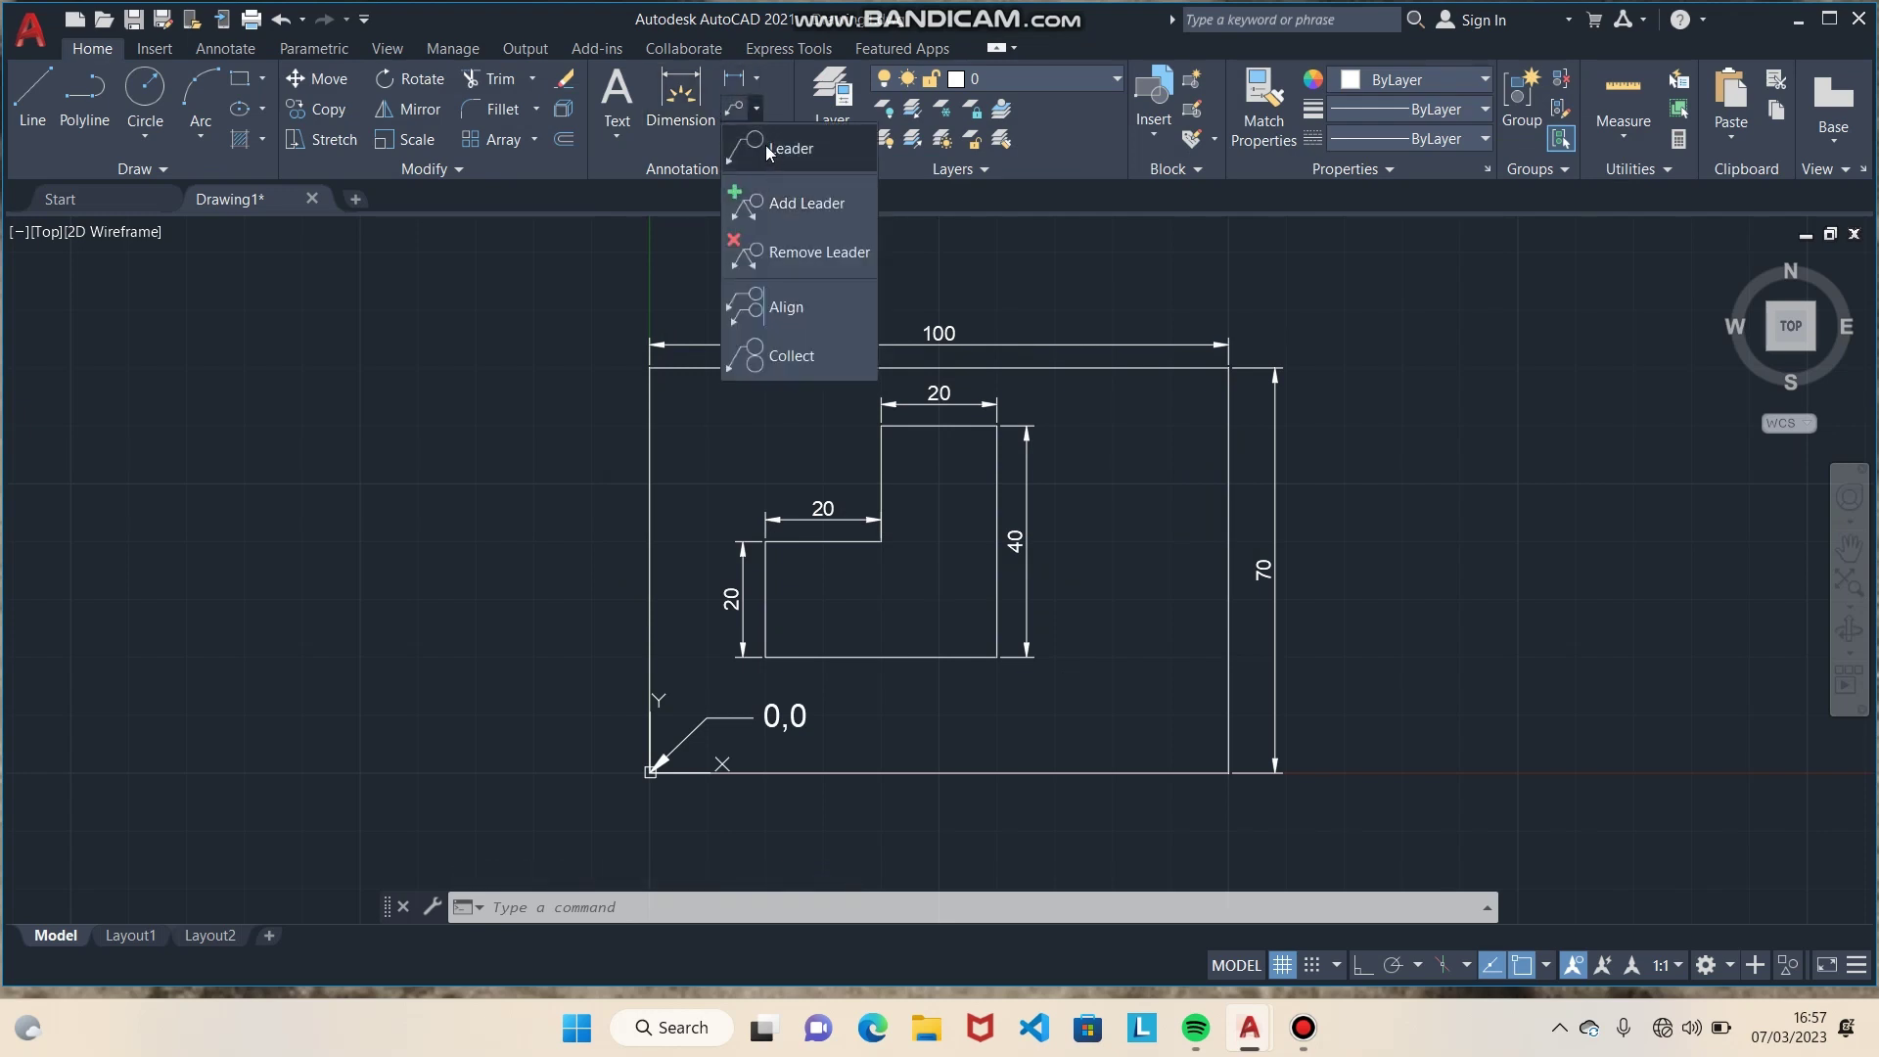
click(768, 151)
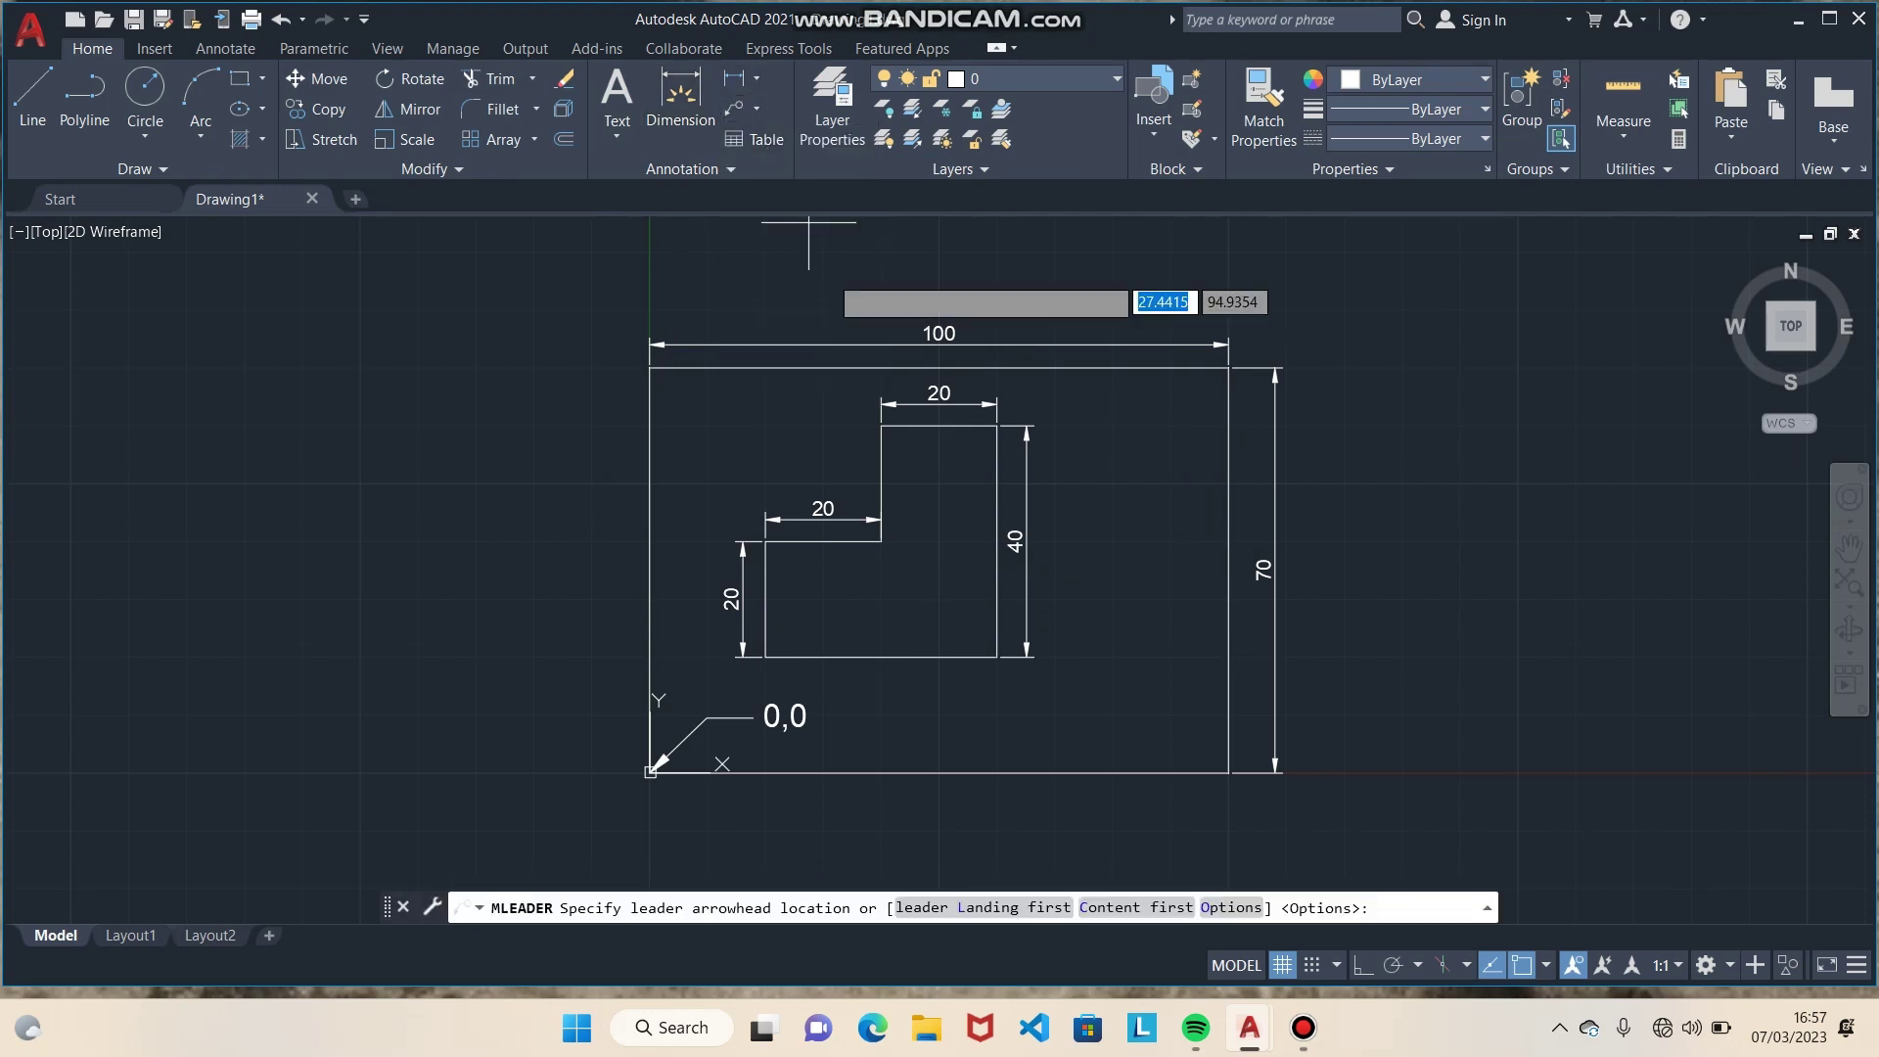
click(766, 655)
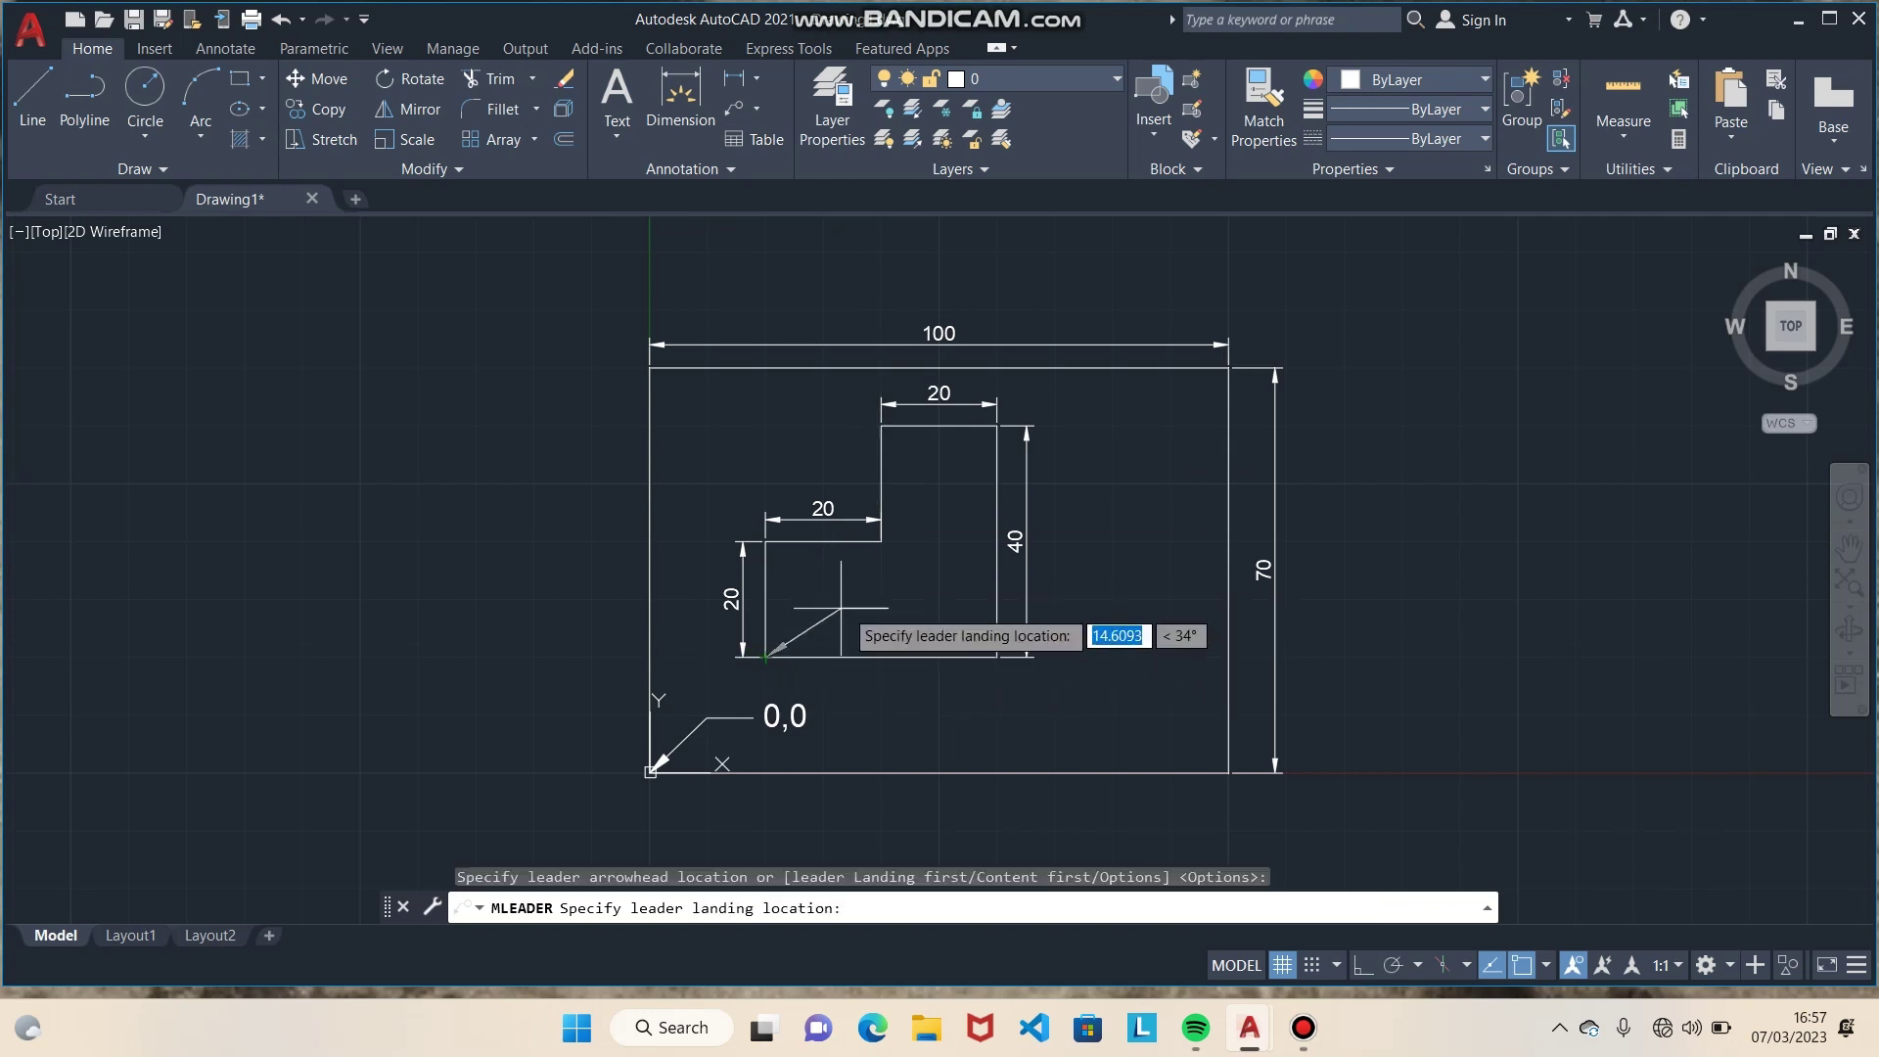
click(811, 613)
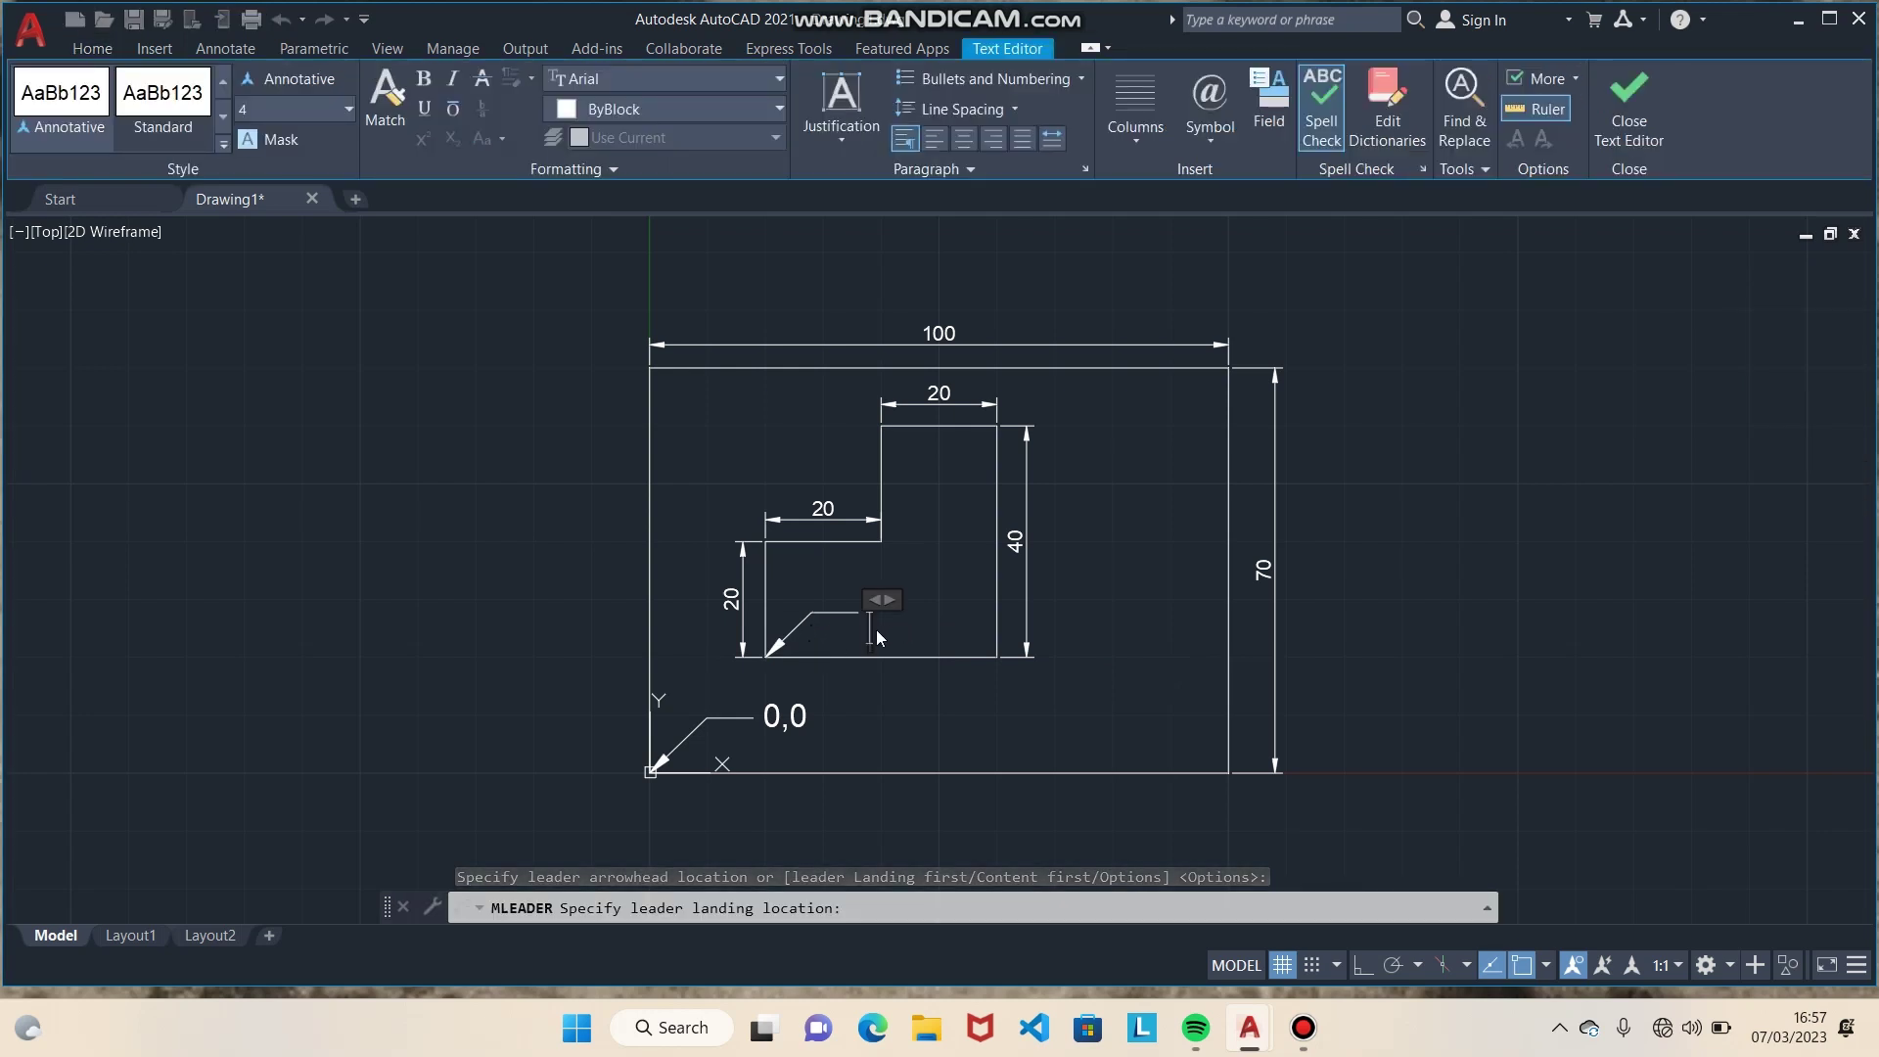
text(2)
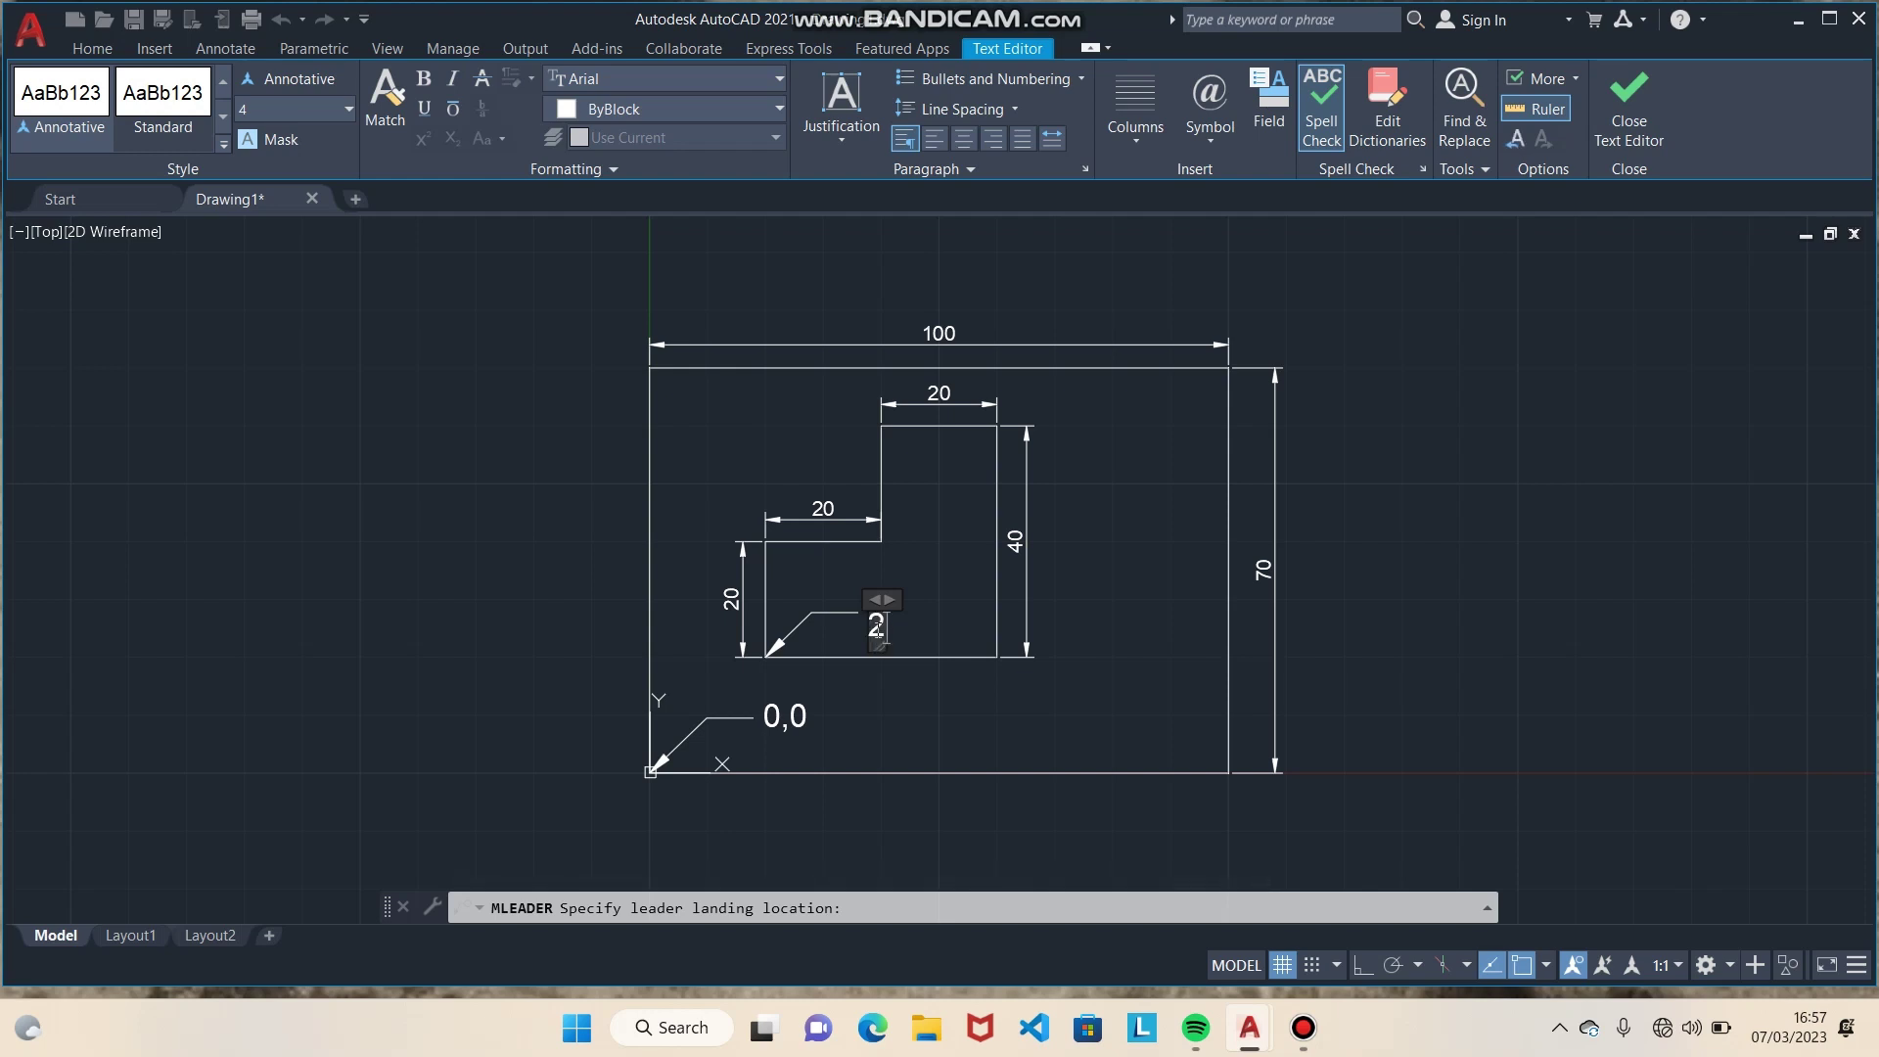
text(,2)
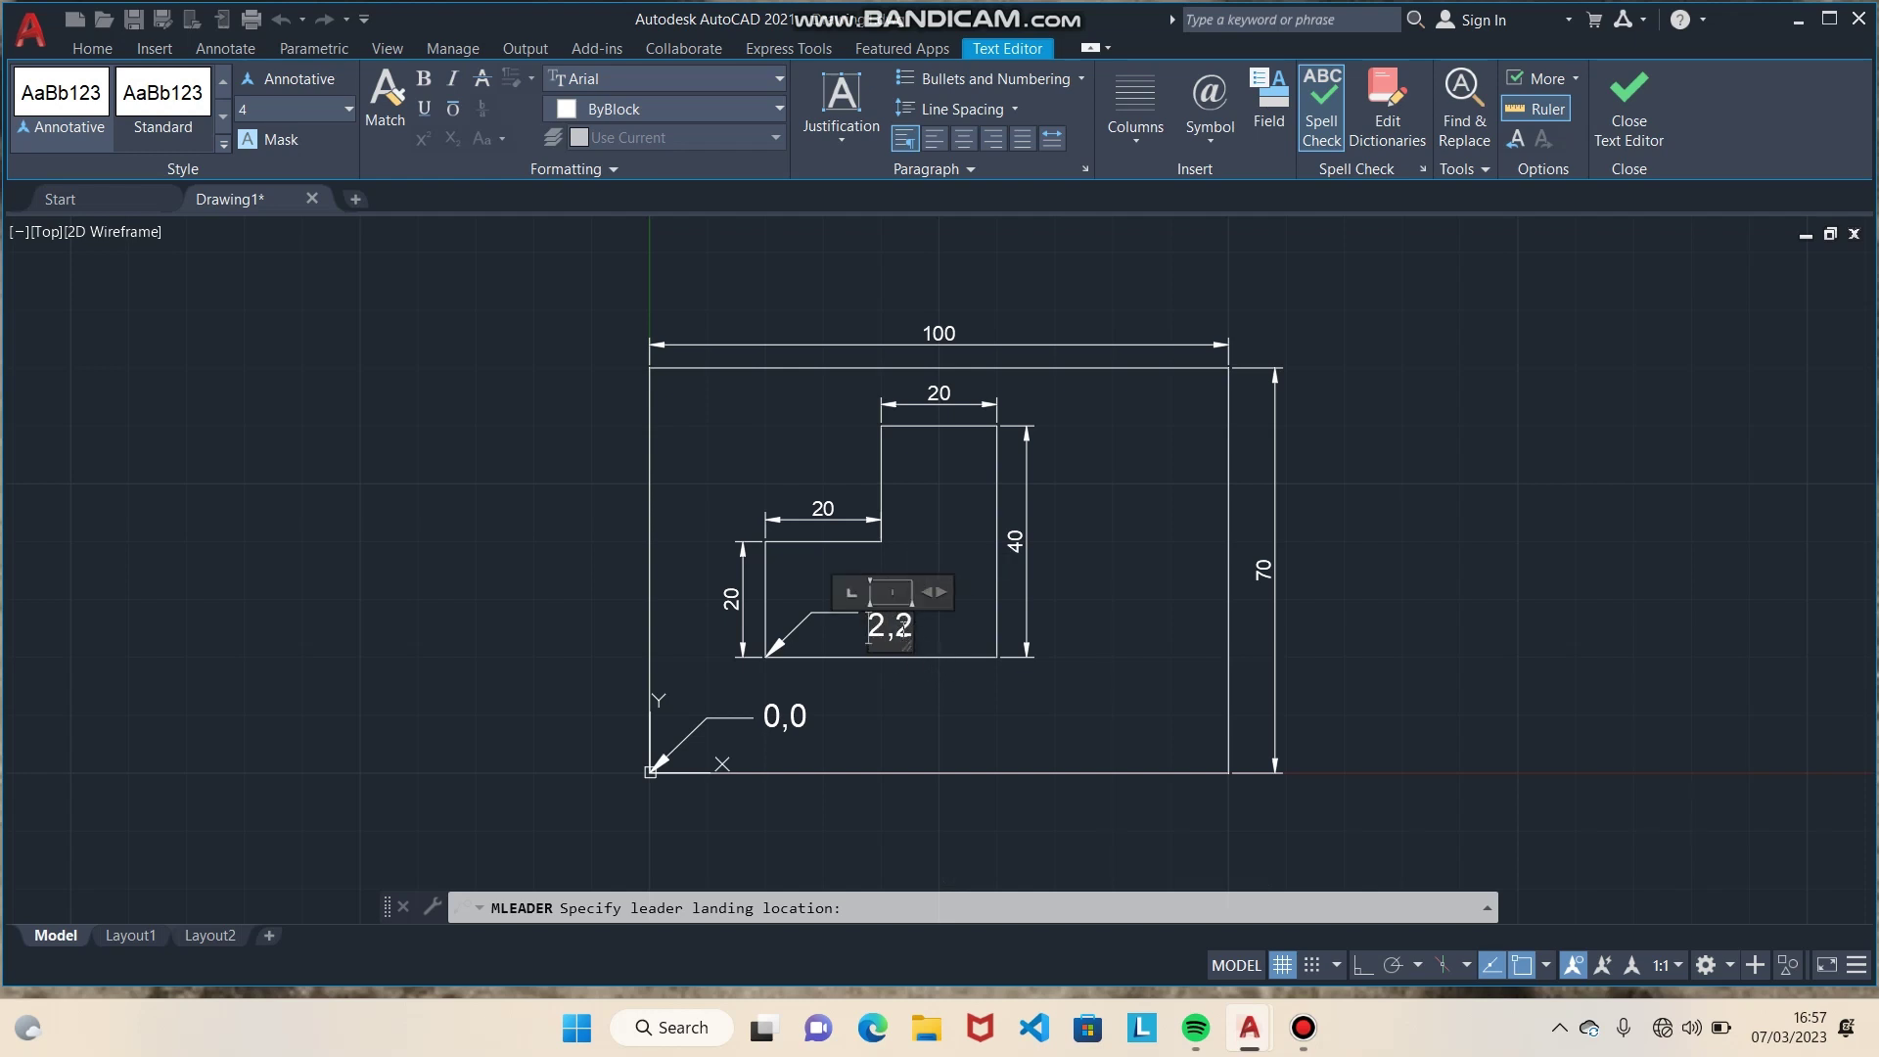
click(920, 644)
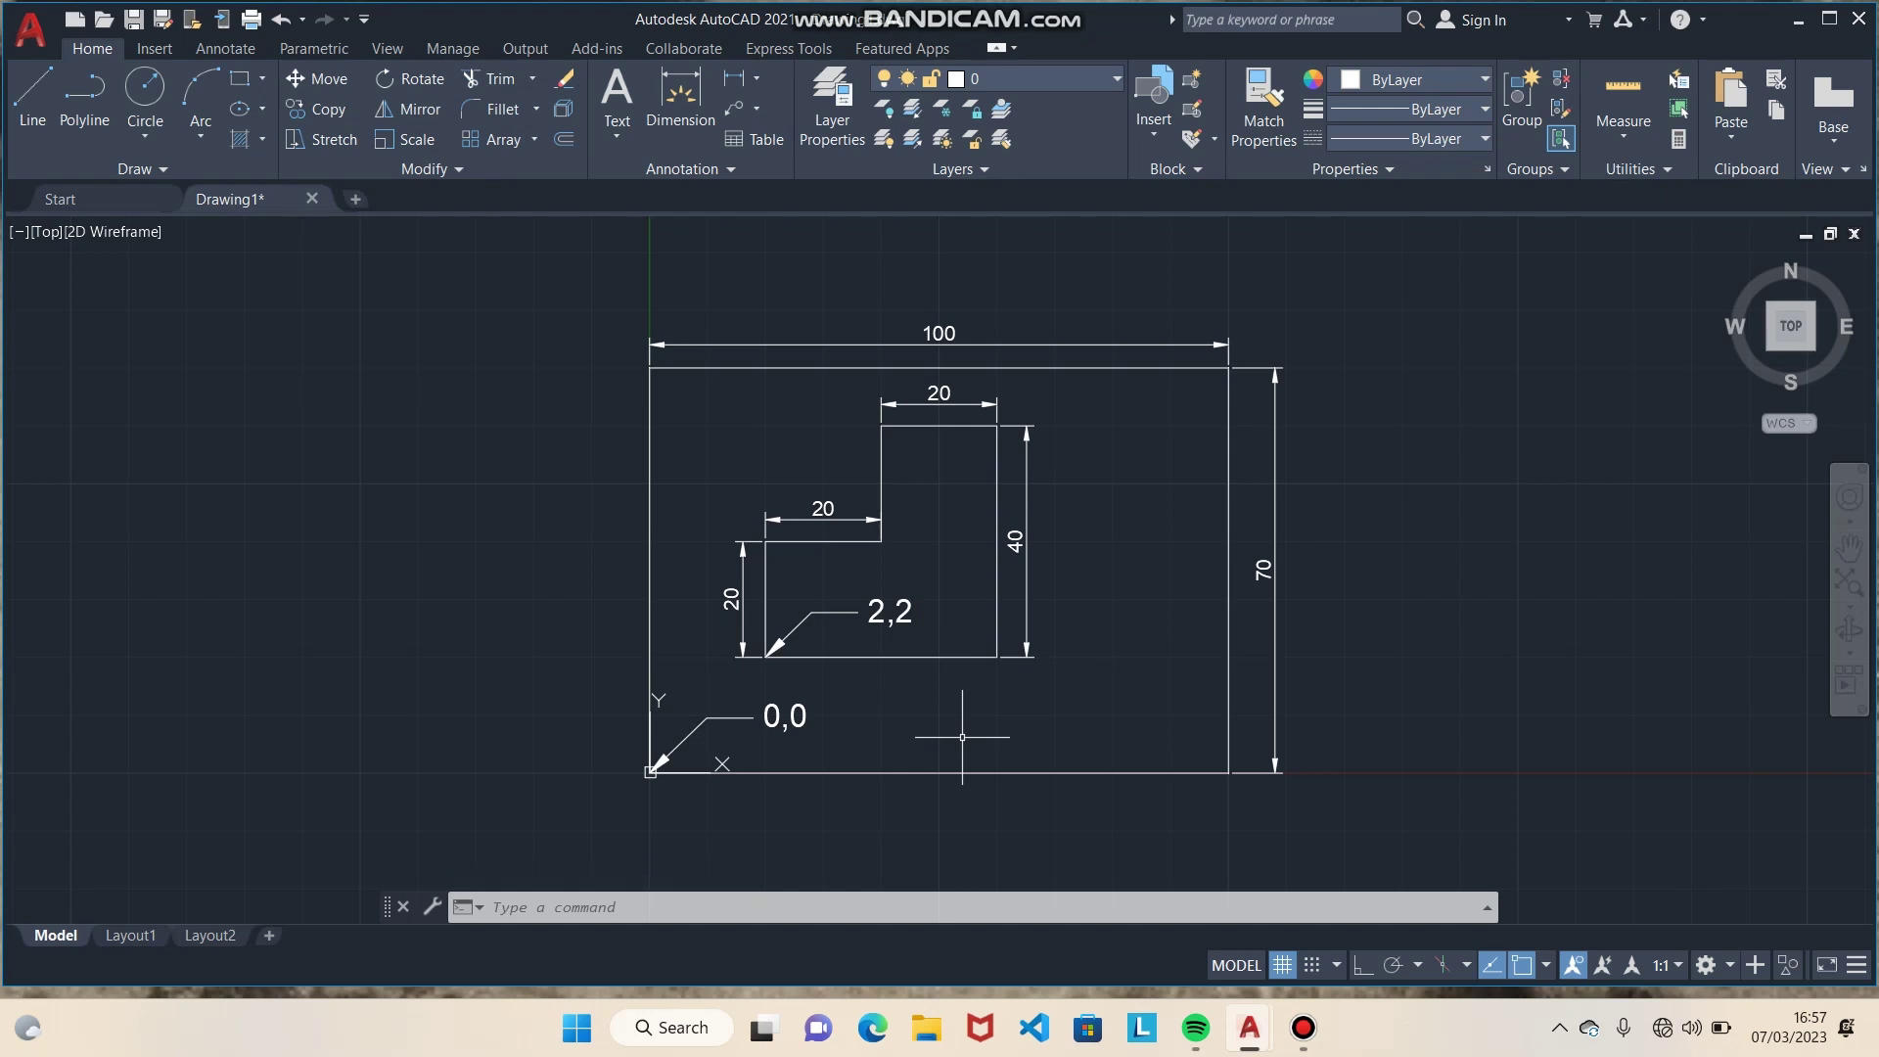
Step: In a new Drawing2, draw a 100 by 70 rectangle from 0,0 and fit it
click(358, 198)
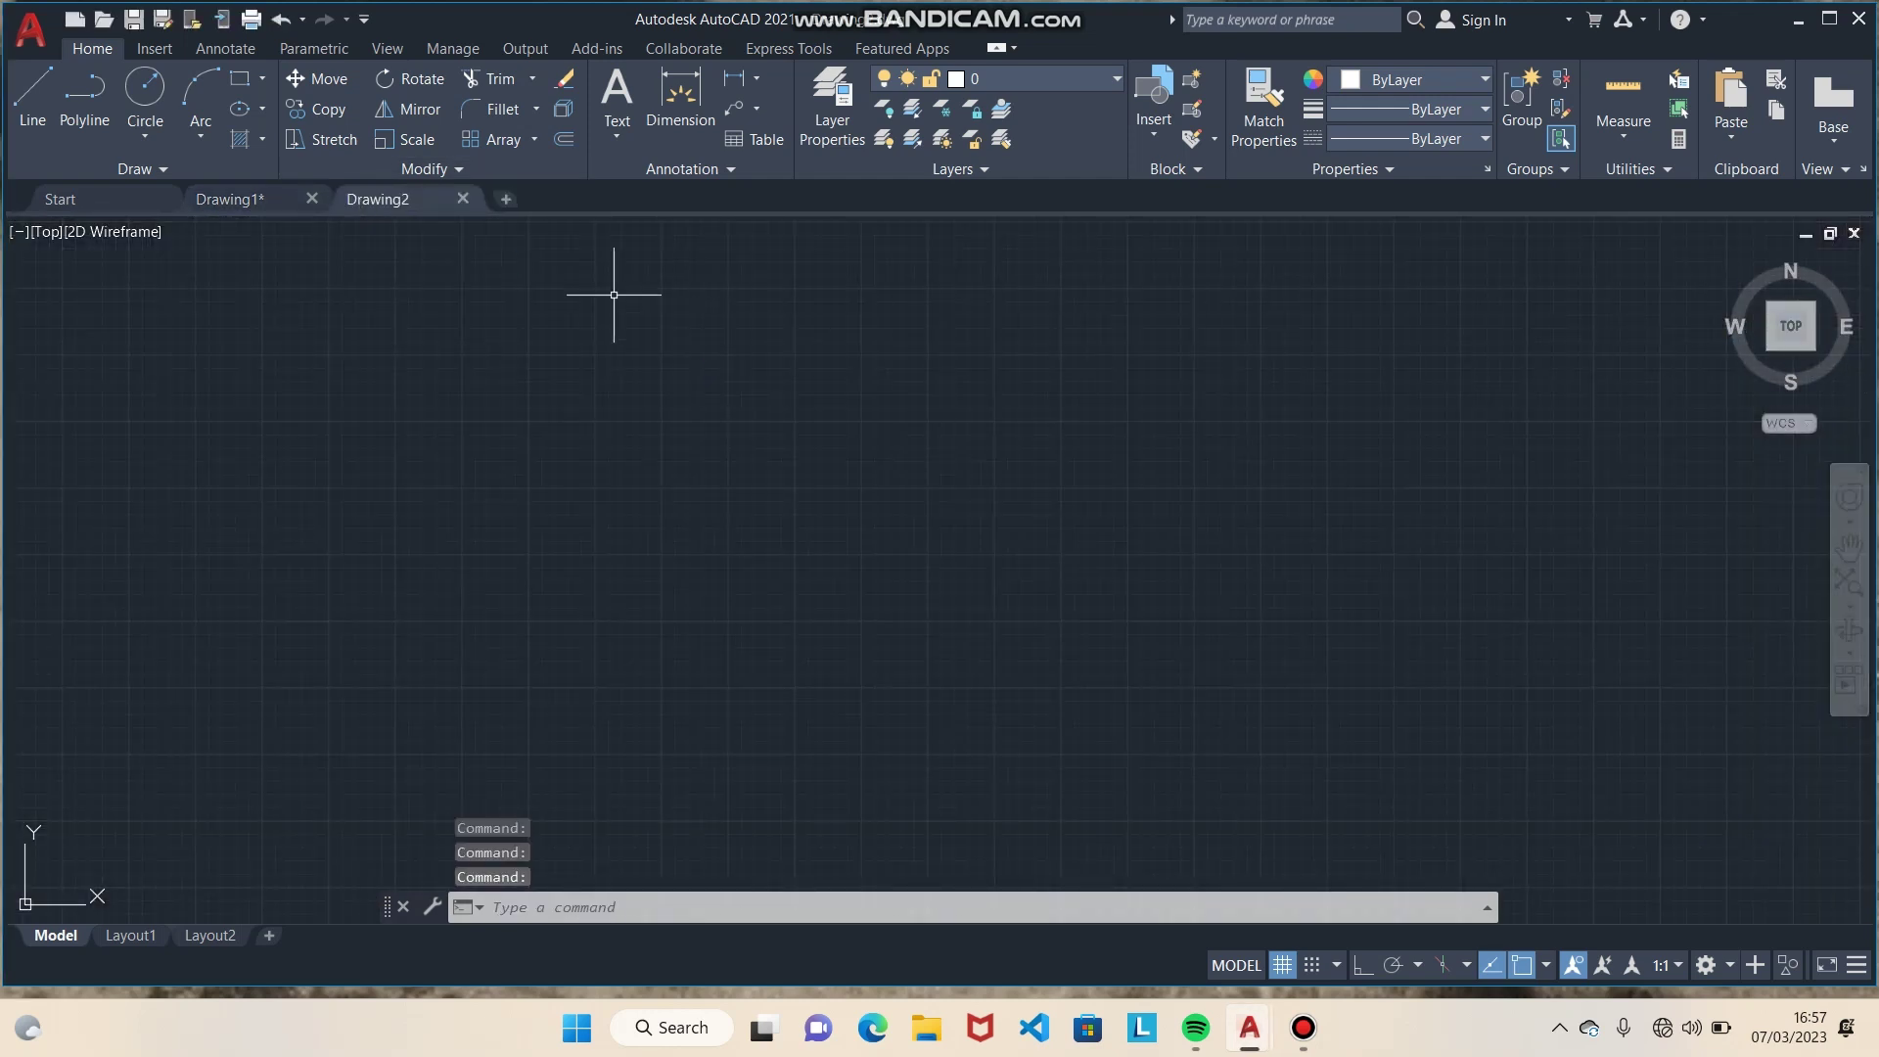
click(243, 82)
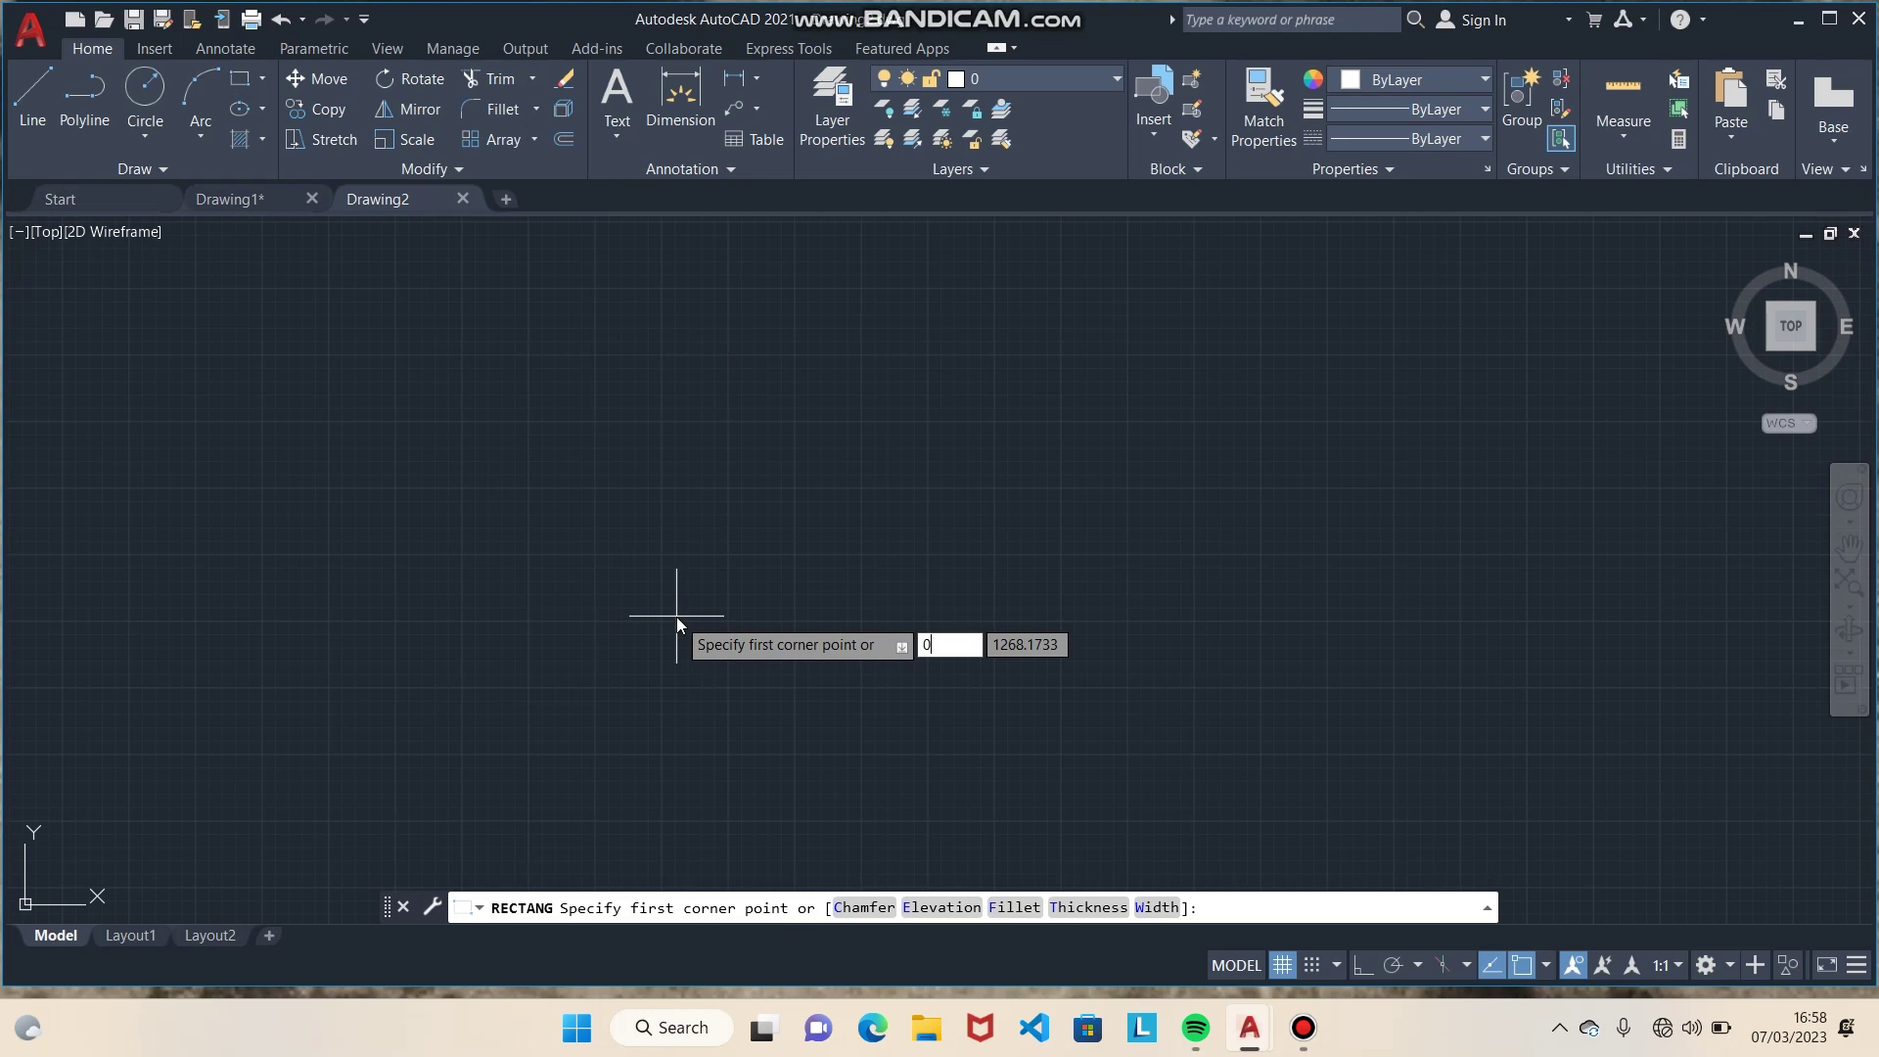
text(0,0)
key(Return)
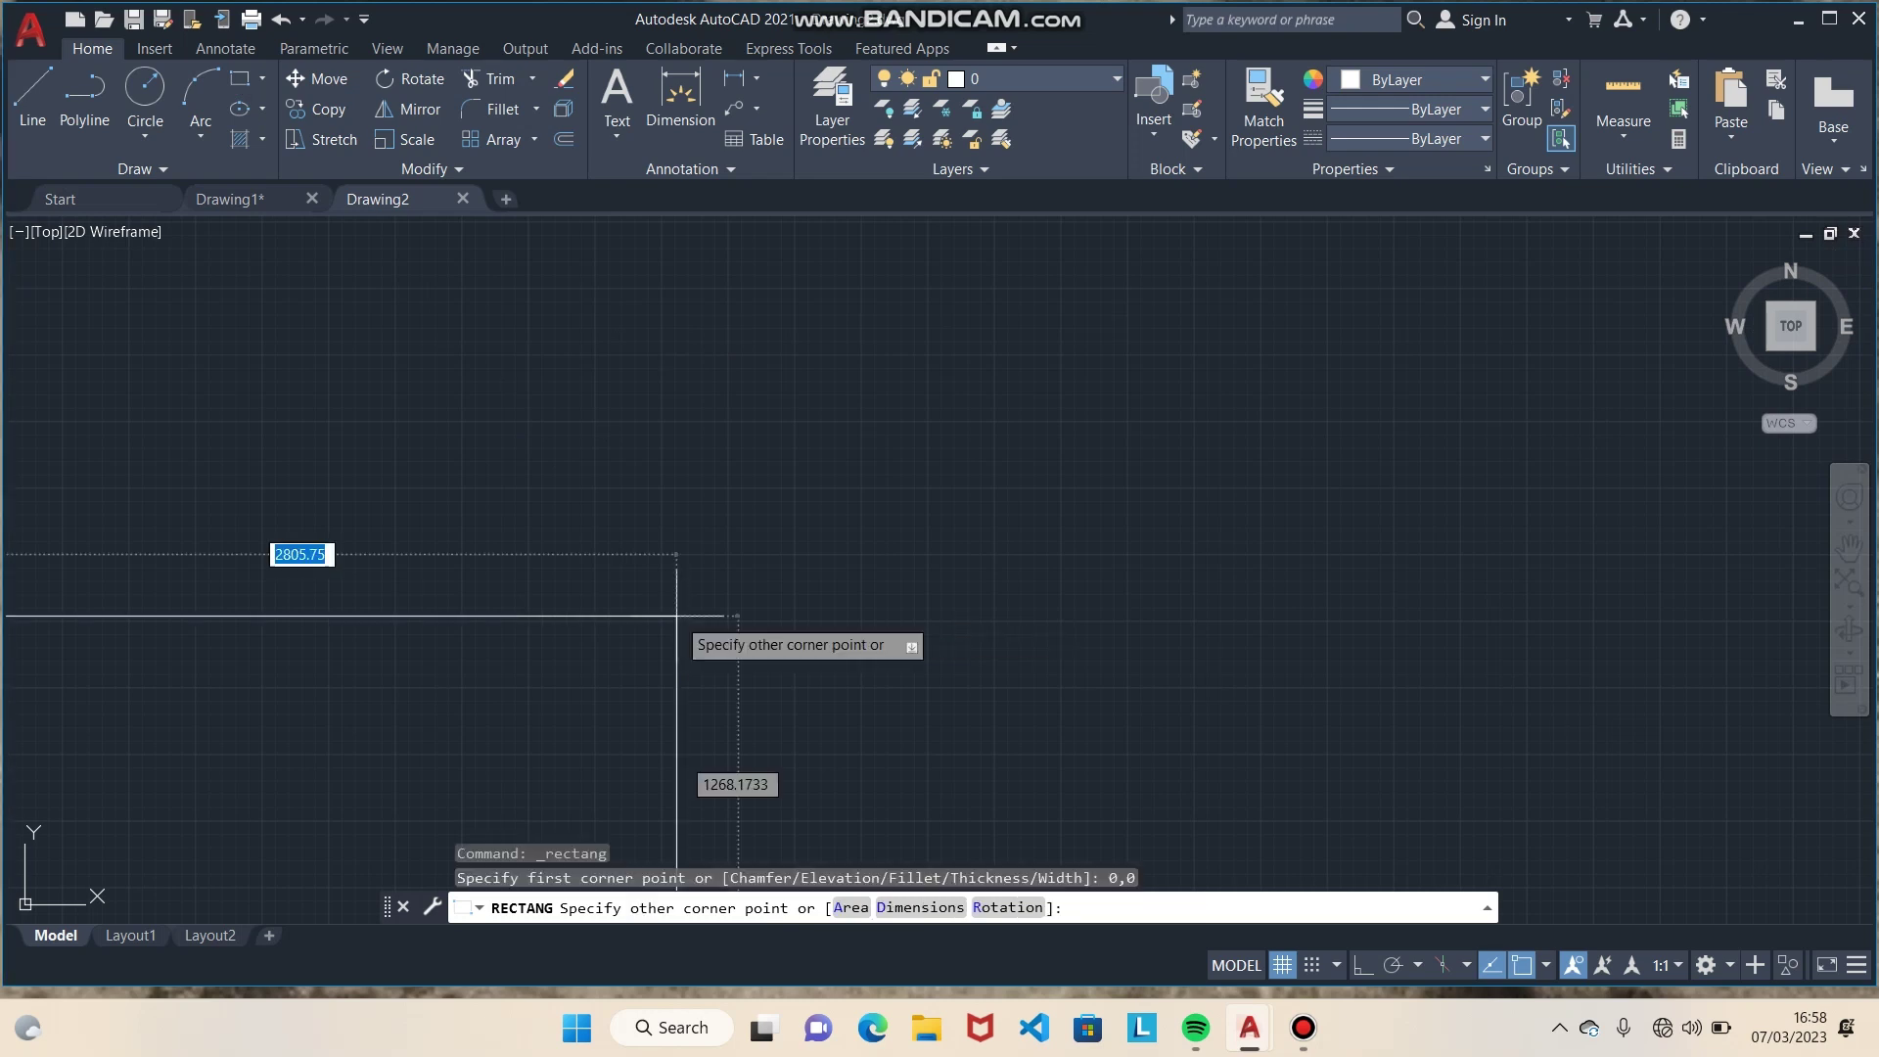
click(1791, 329)
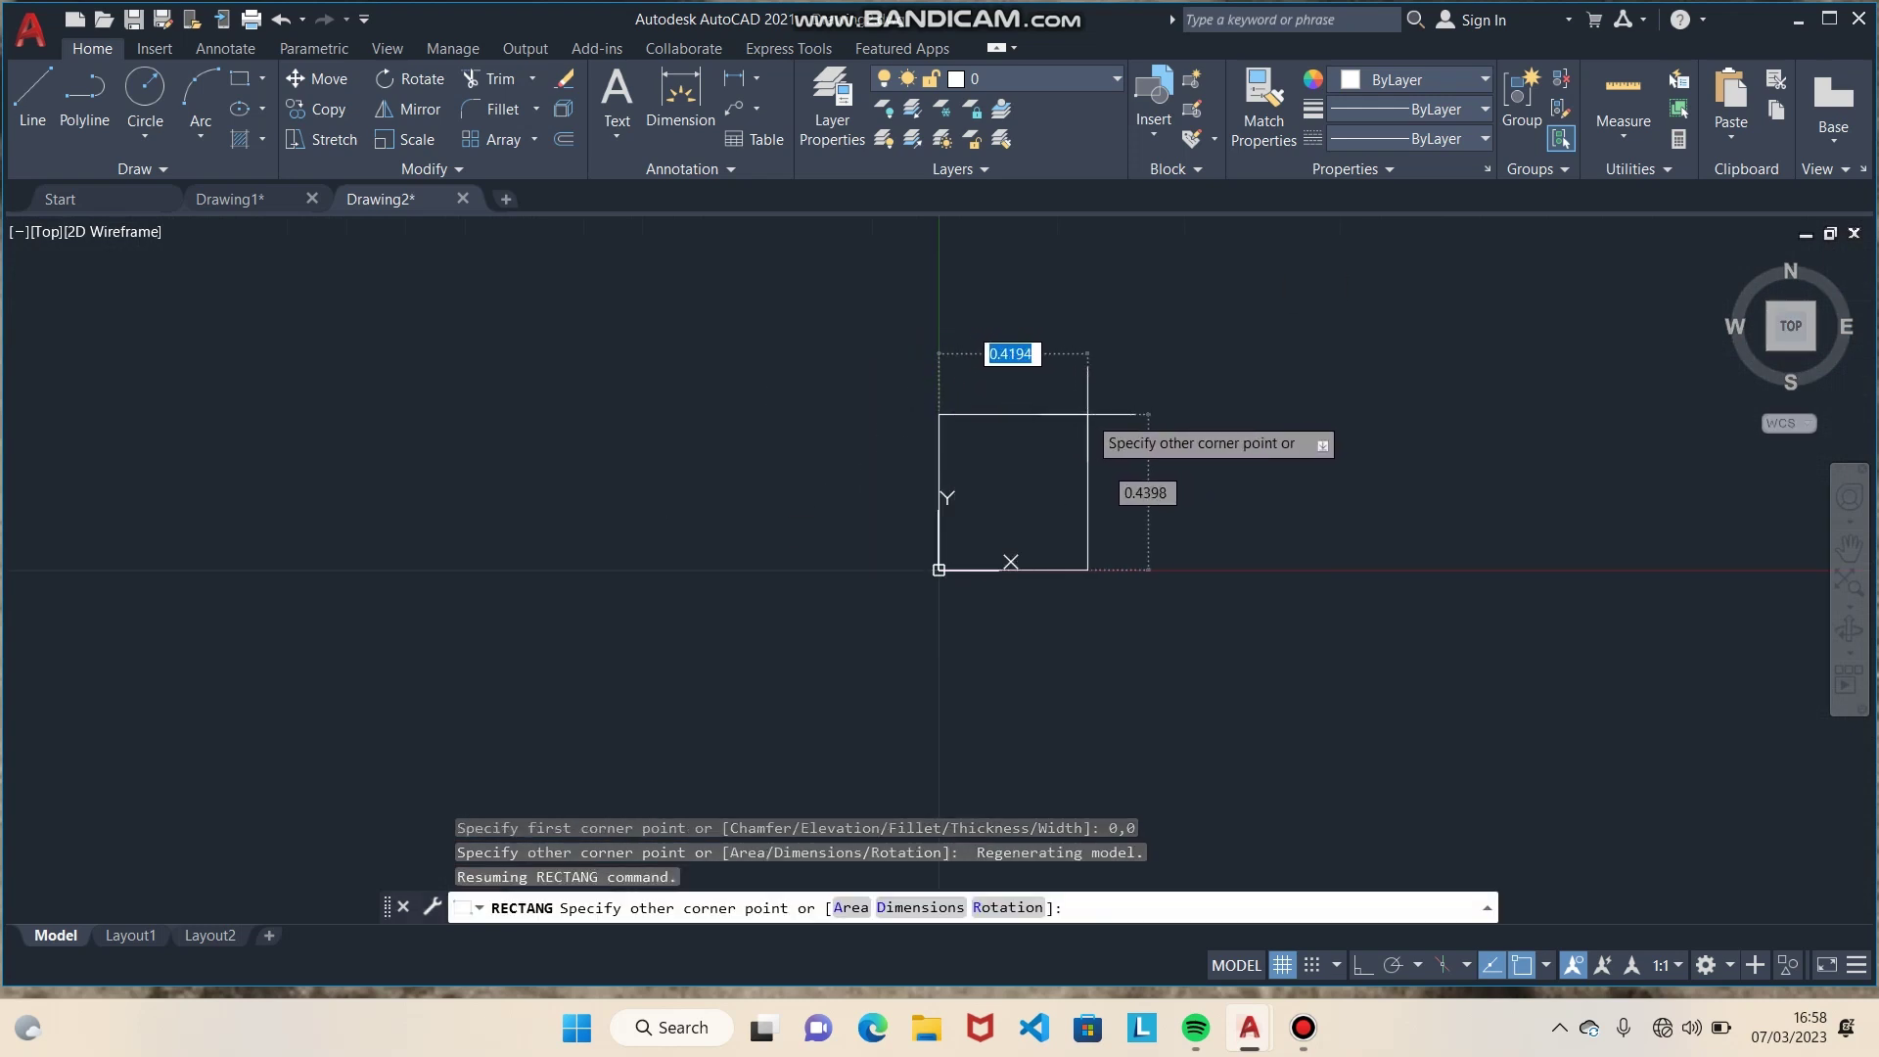
text(100)
key(Tab)
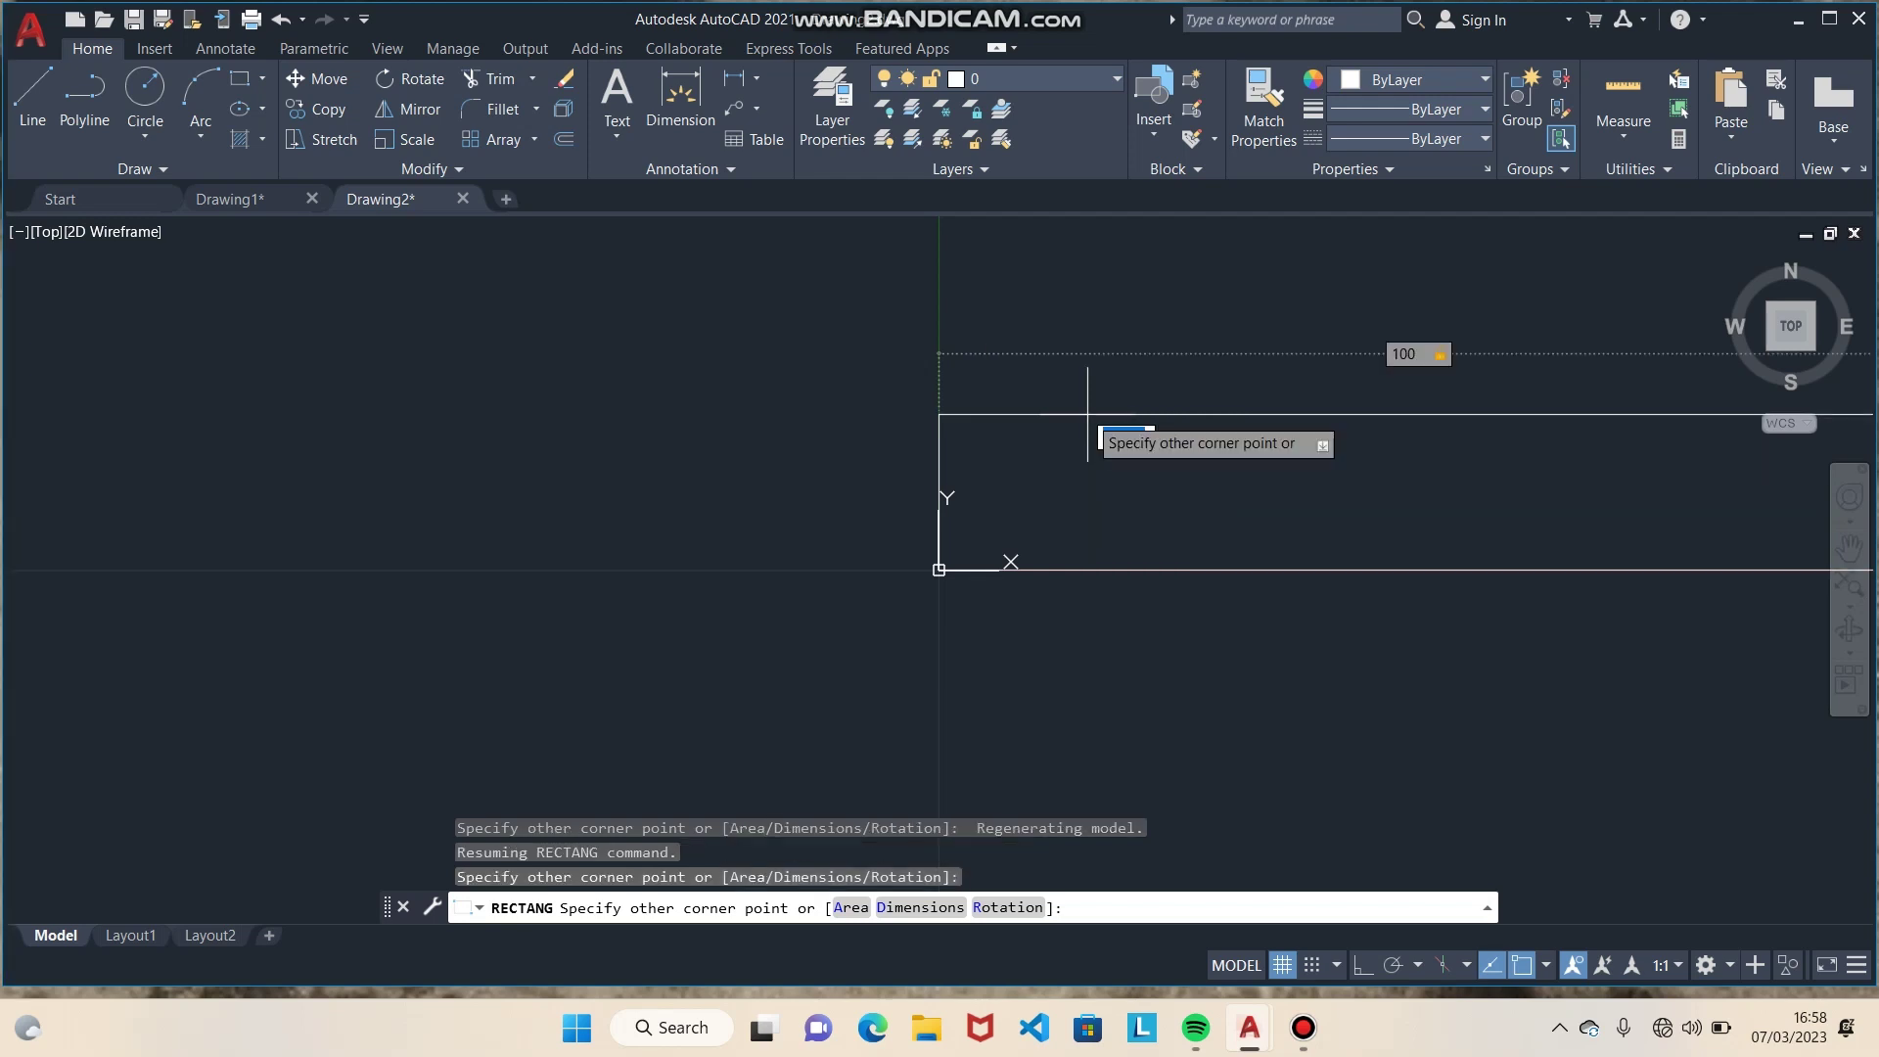
text(7)
text(0)
key(Return)
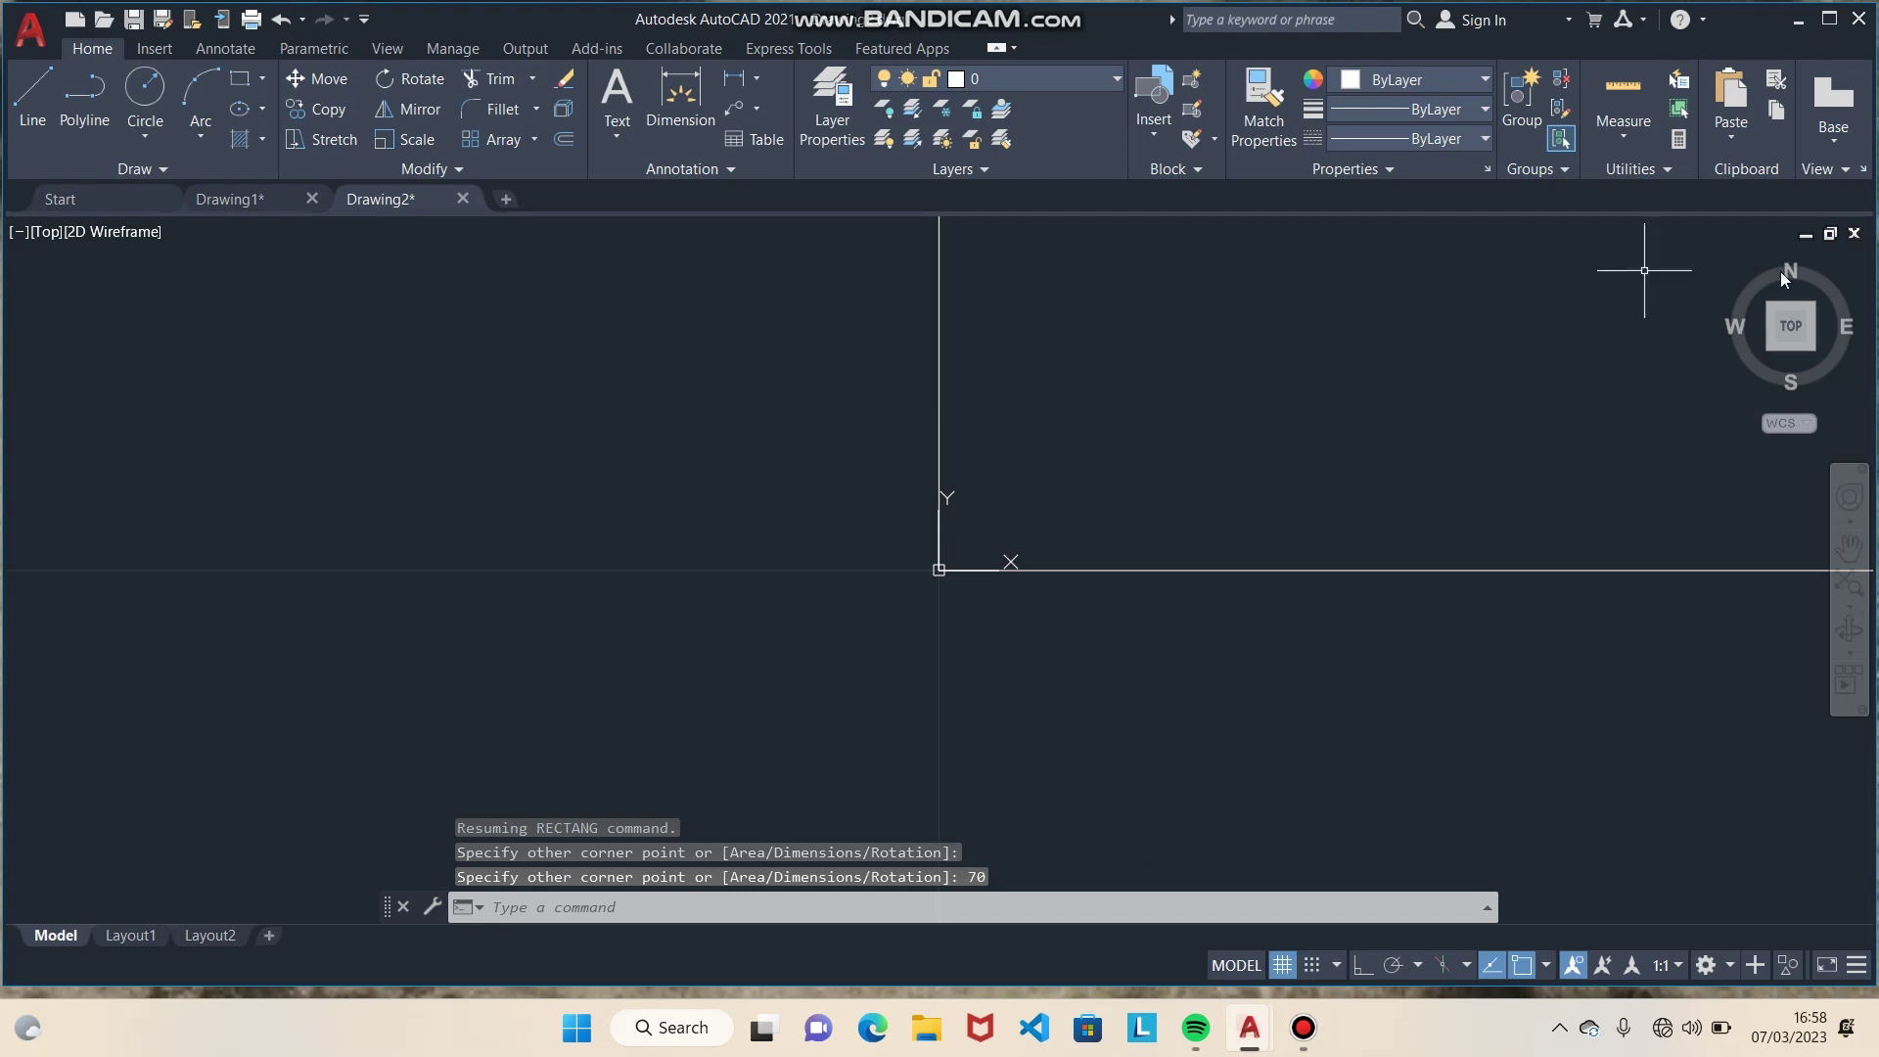
click(1776, 337)
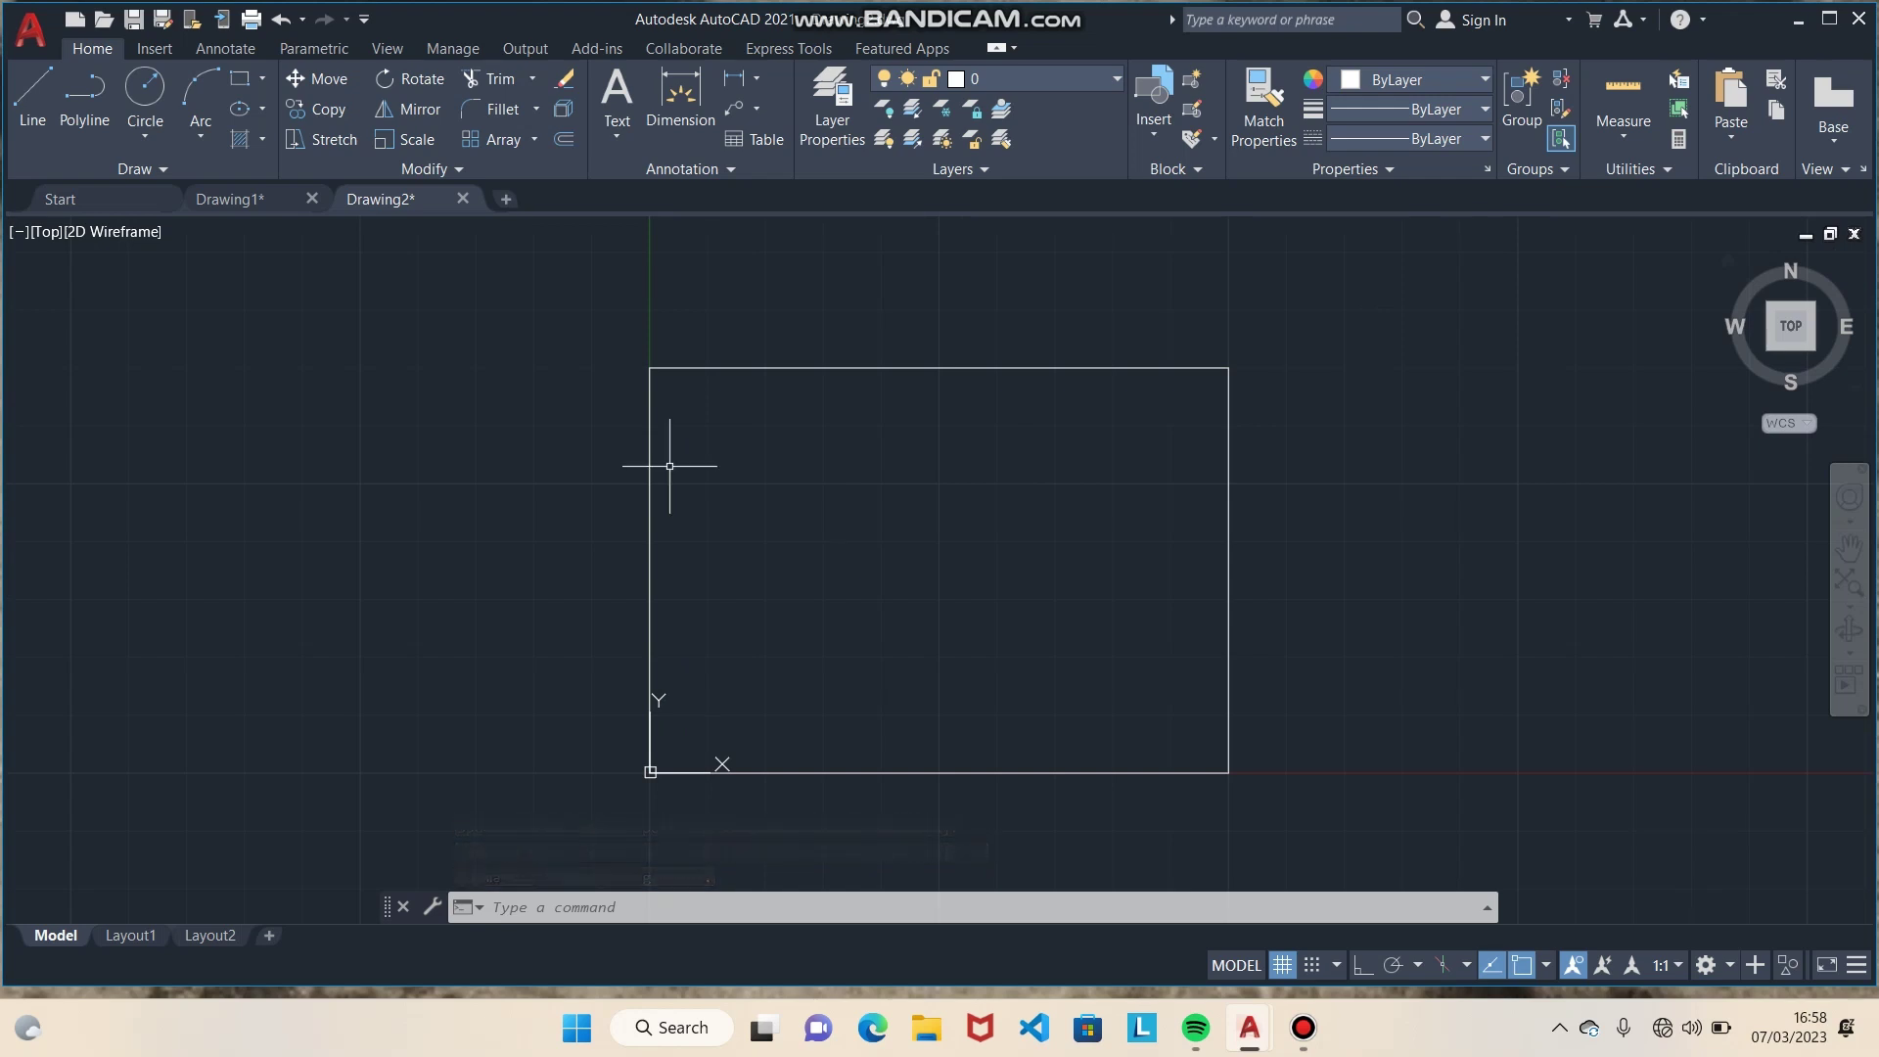
Step: With Ortho on, draw a line from 90,60 running 80 left, then 50 down
click(43, 119)
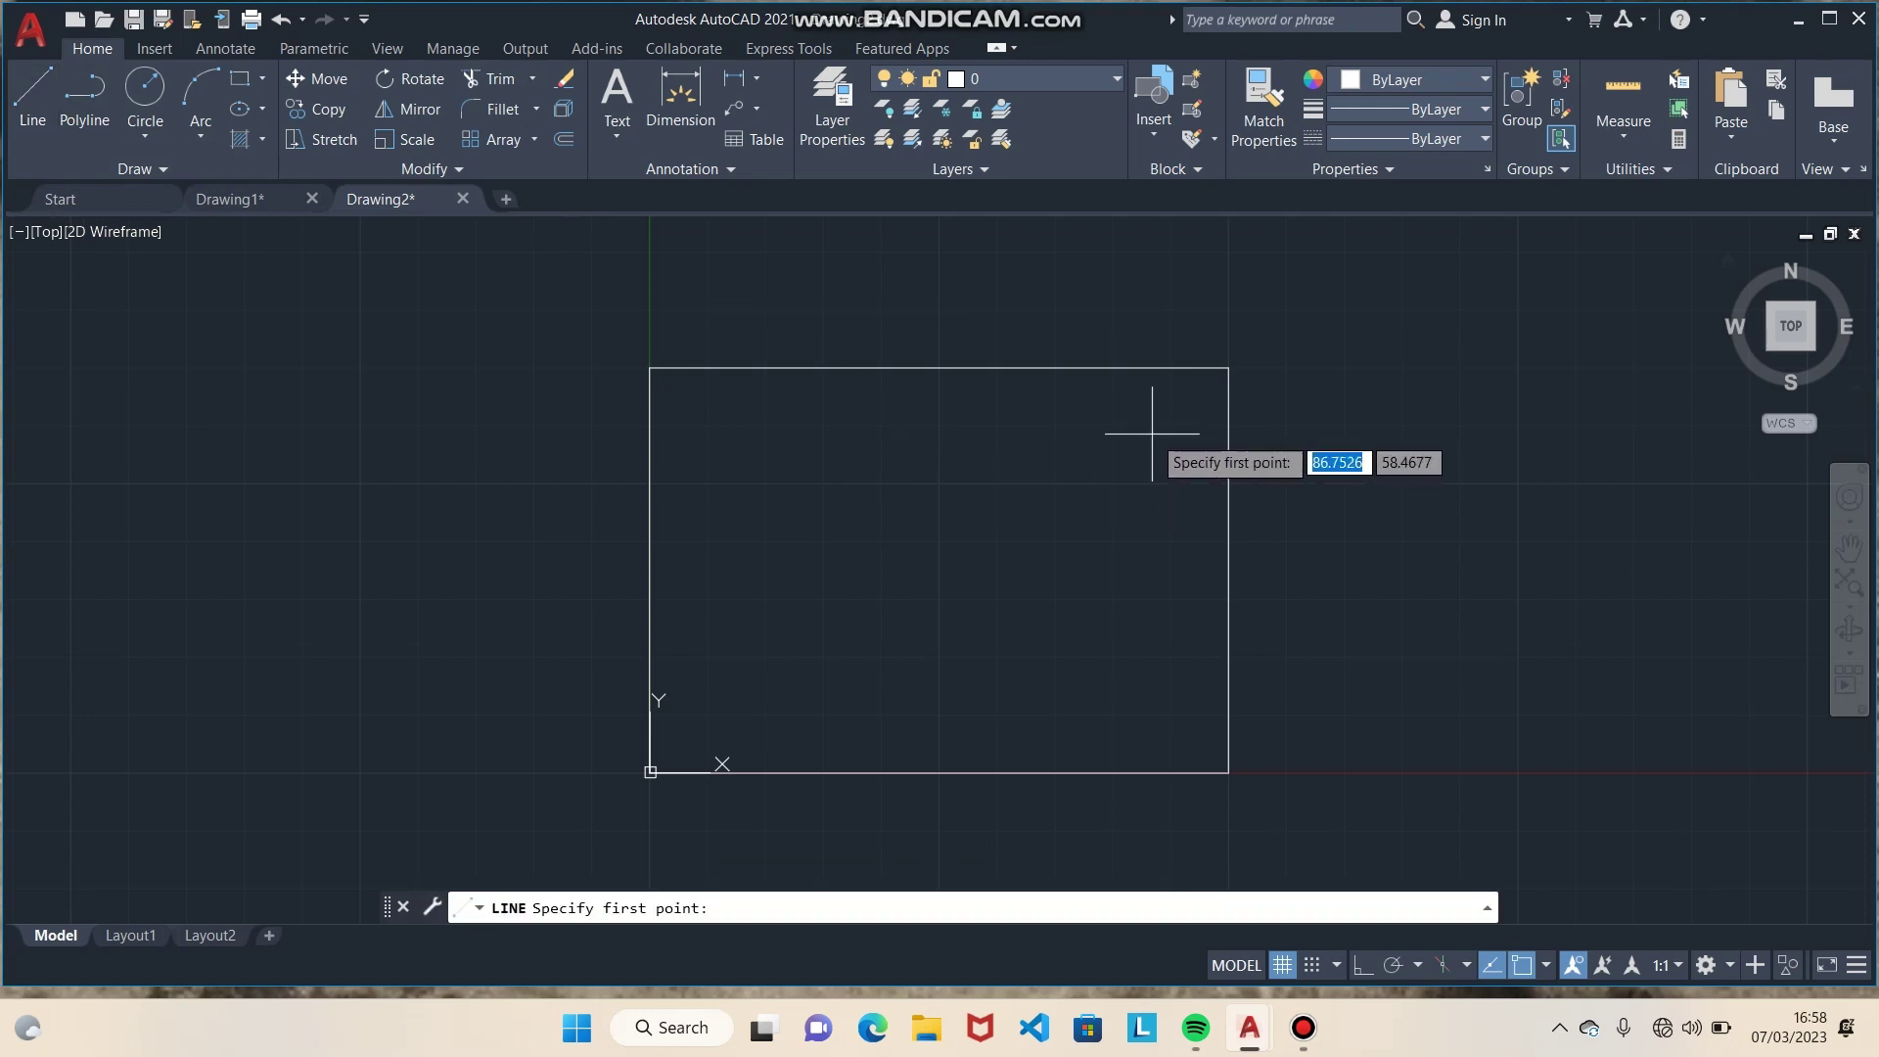
text(90)
key(Tab)
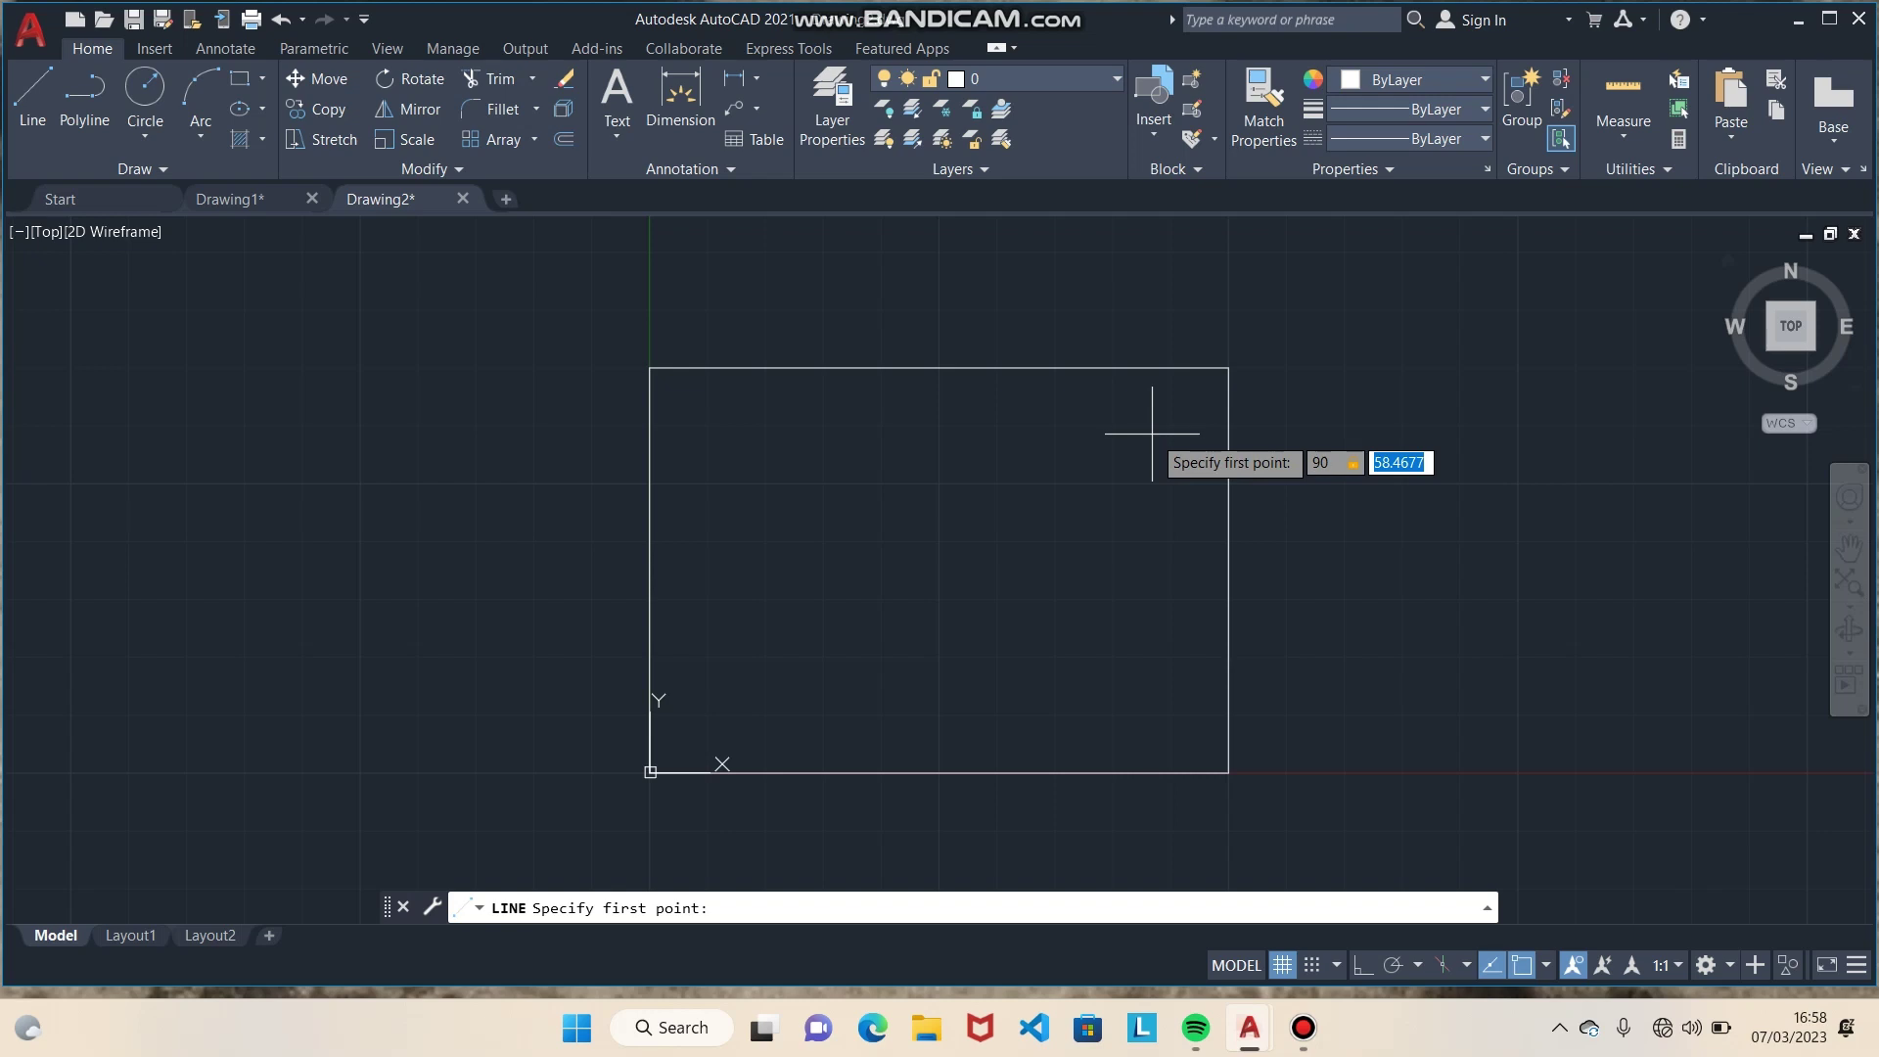
text(6)
text(0)
key(Return)
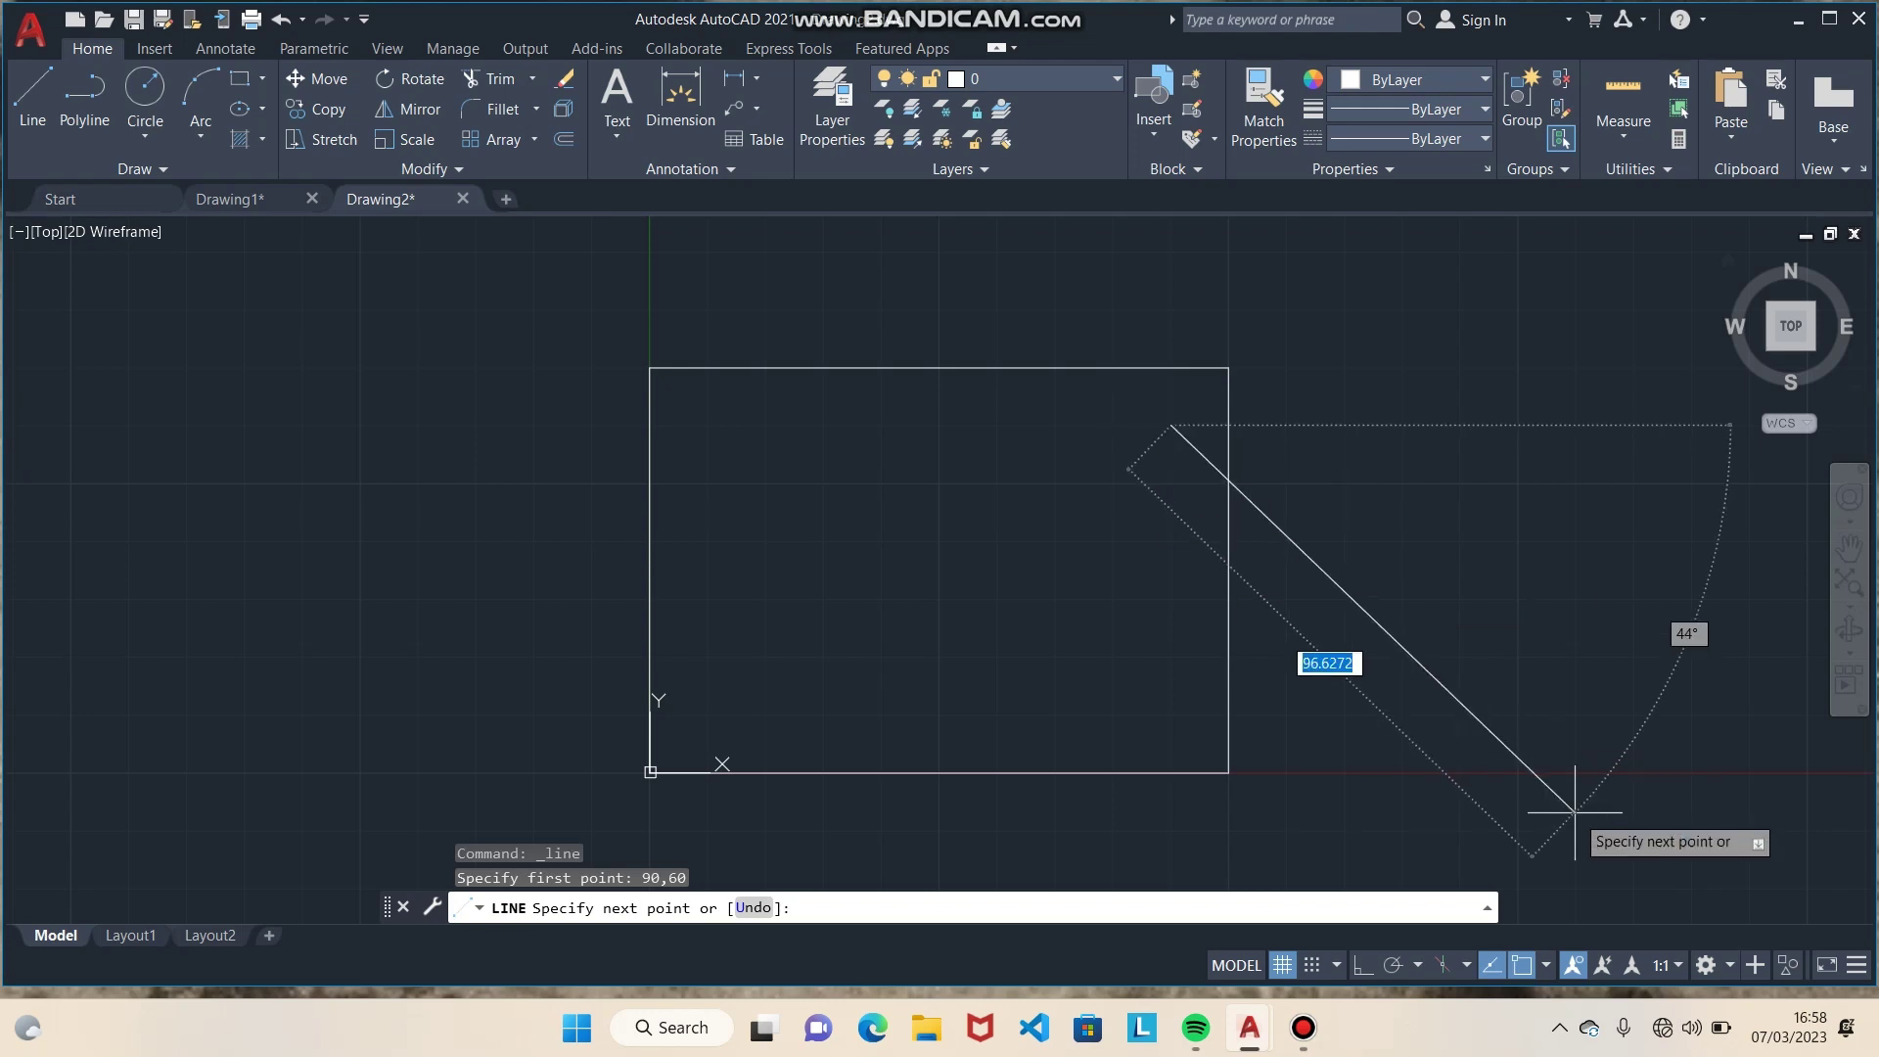
click(1360, 967)
text(80)
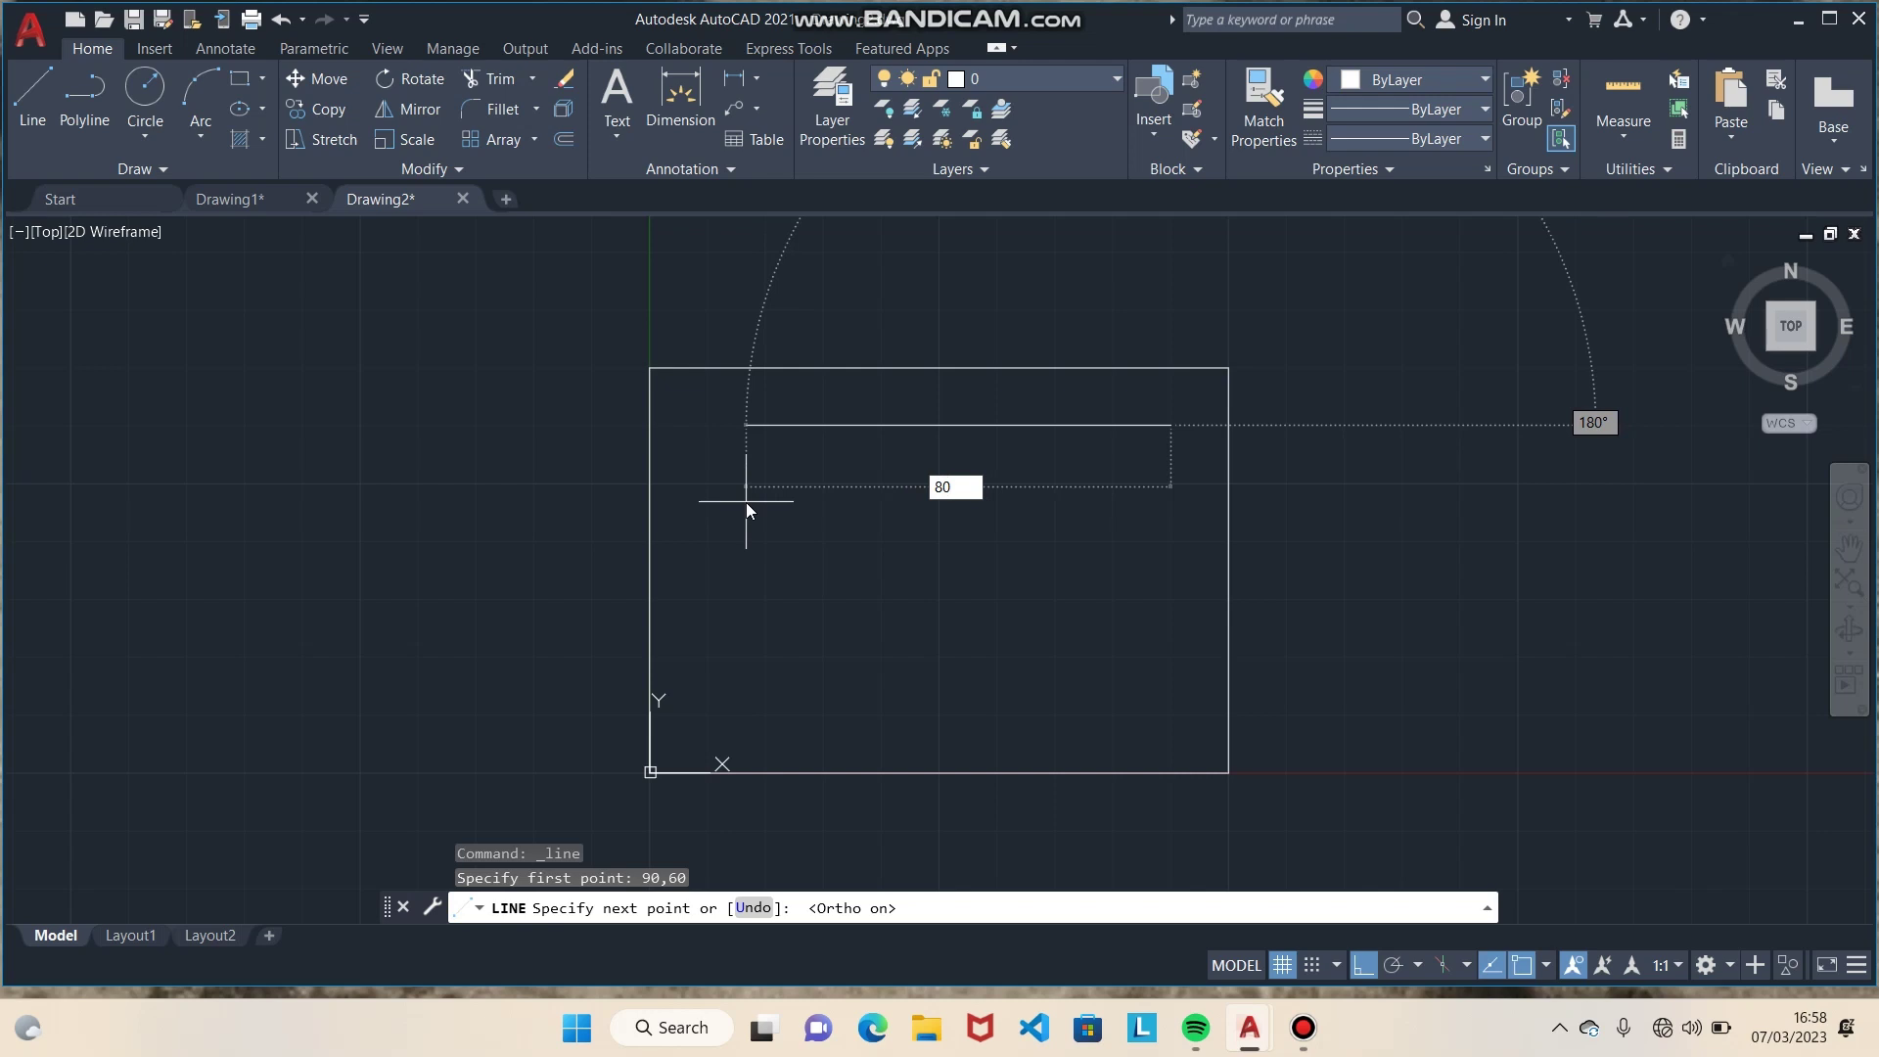
key(Return)
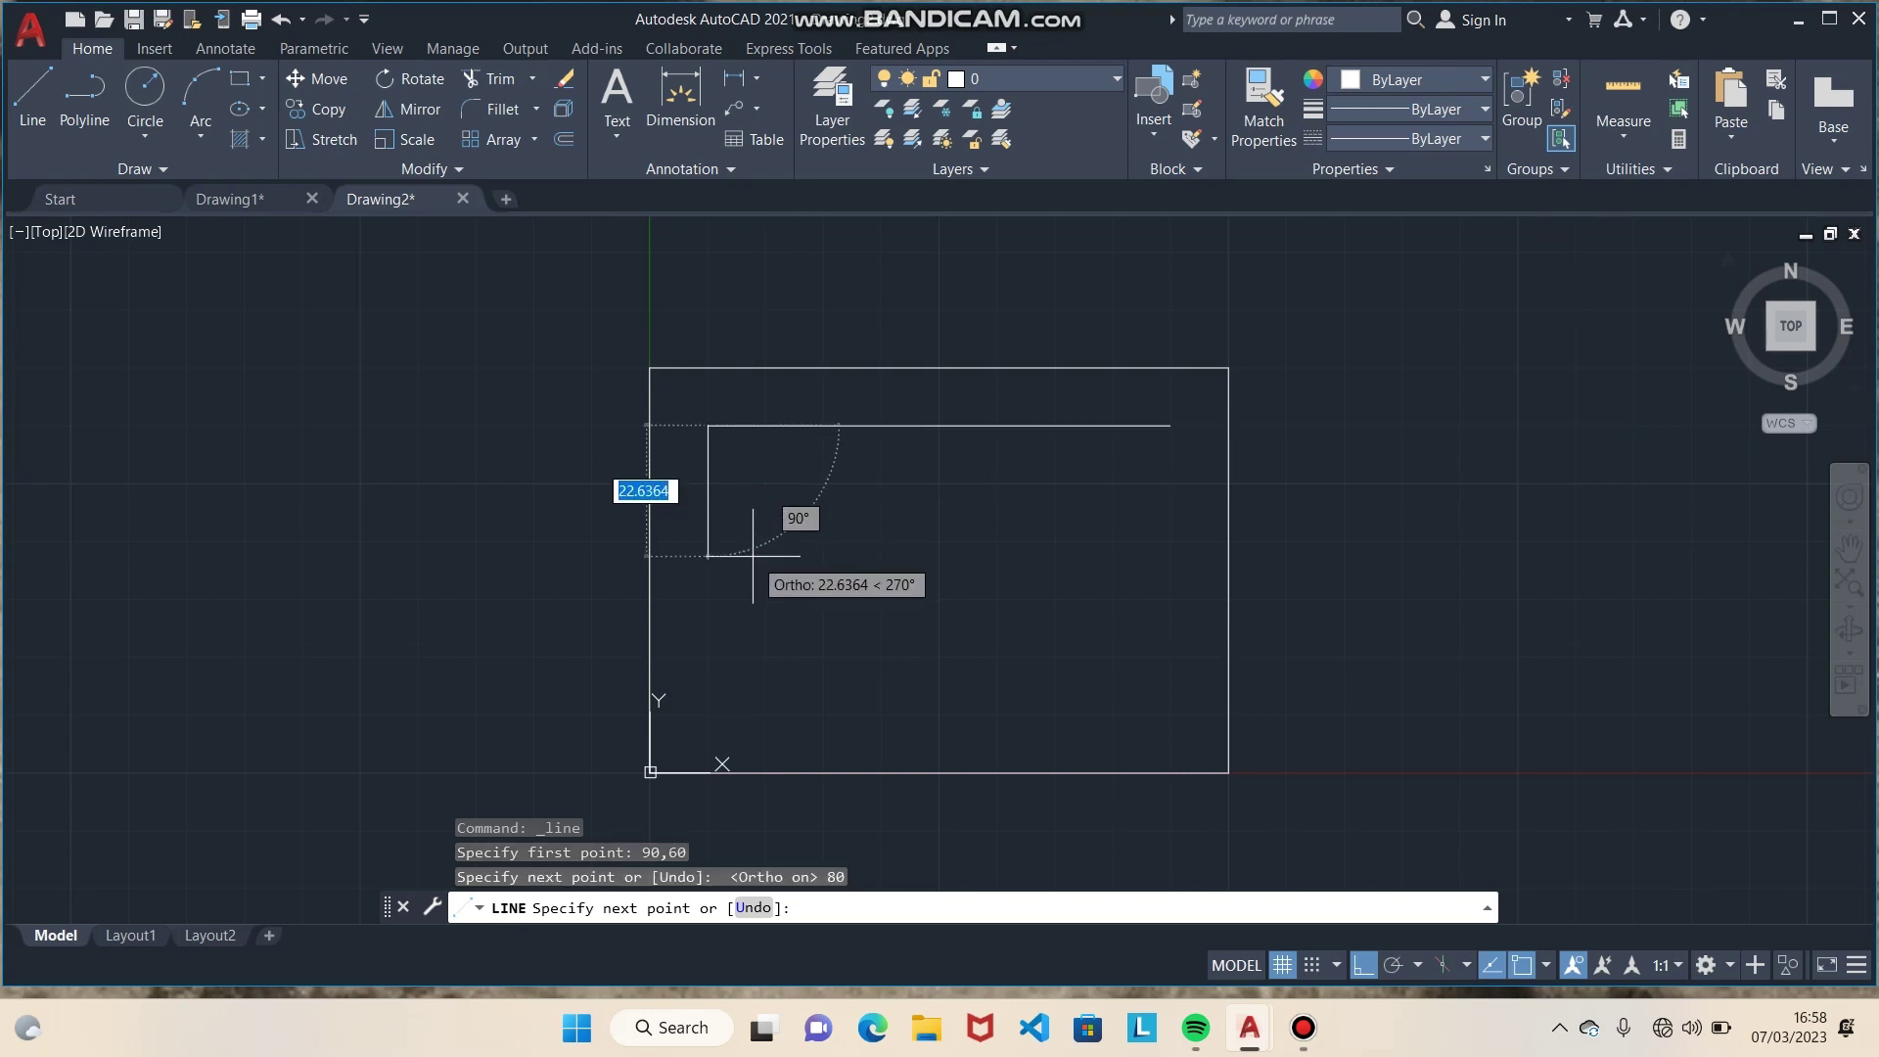
text(50)
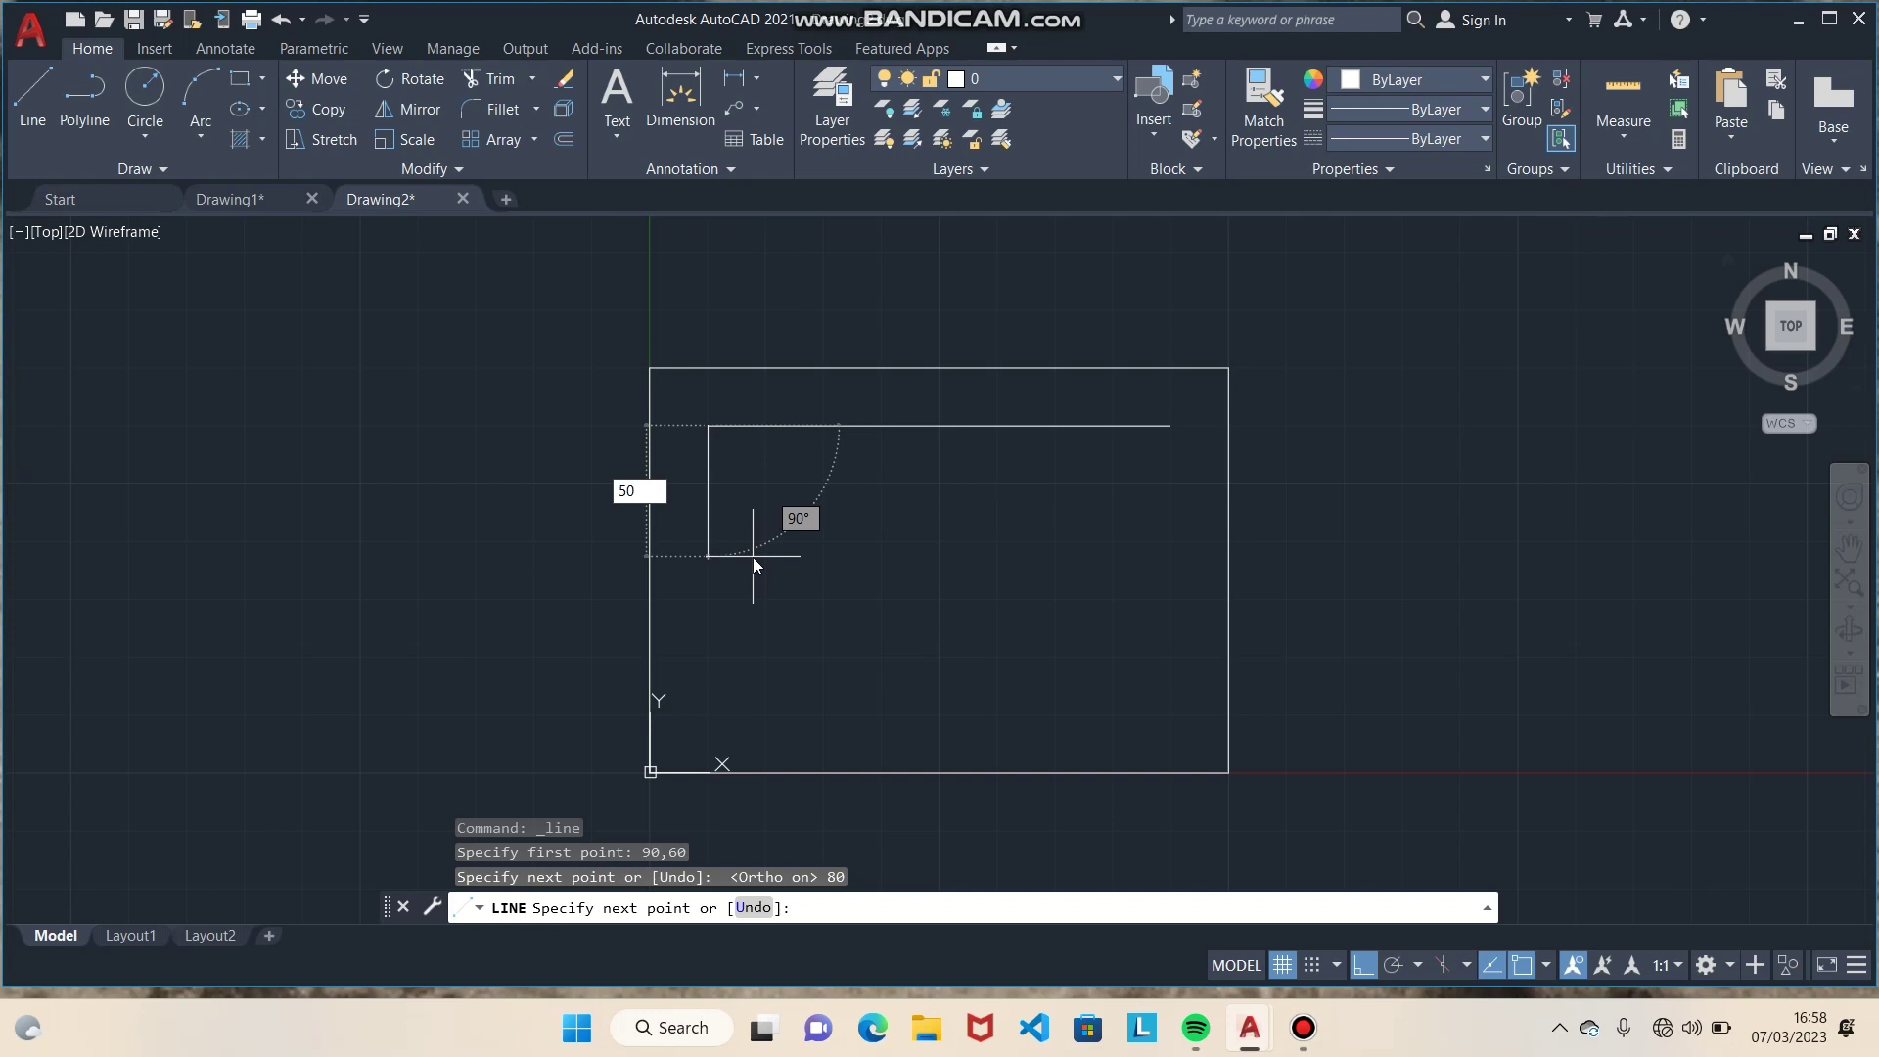
key(Return)
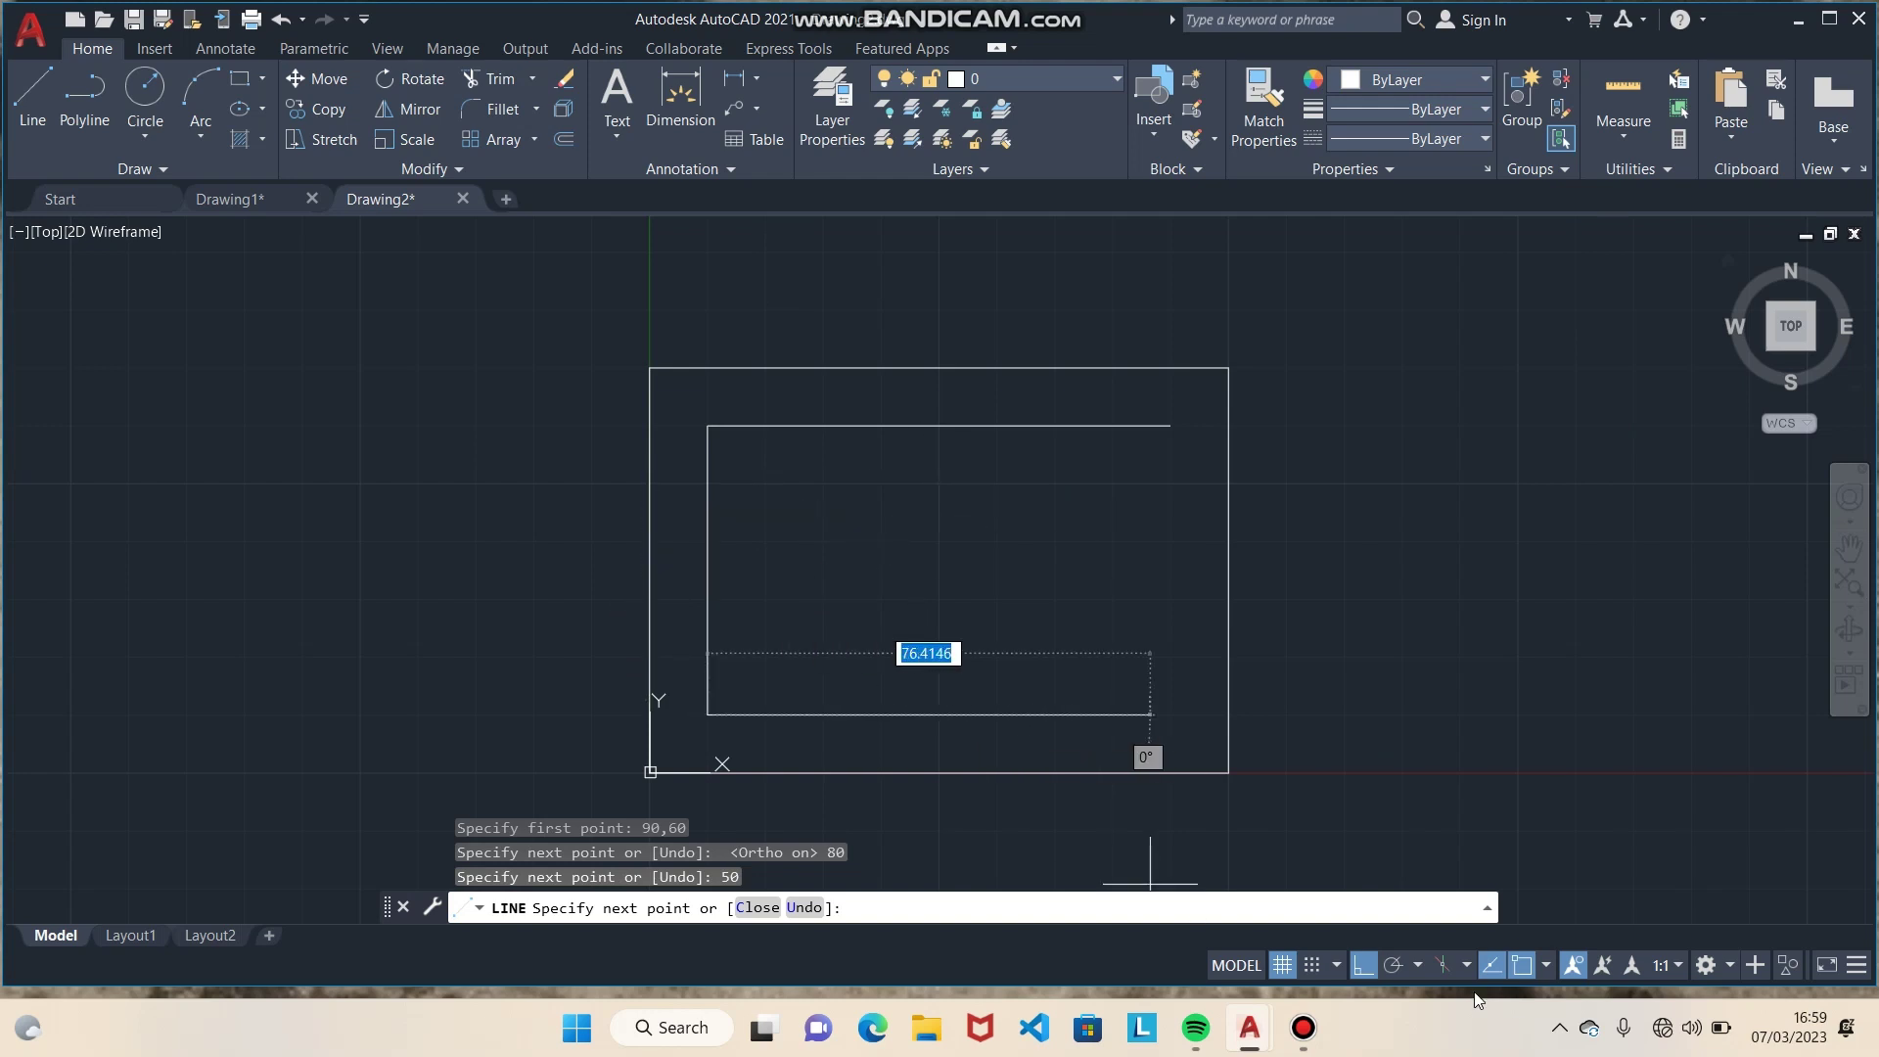
Step: Turn Ortho off, undo the stray segment and redraw the 50-unit downward line
click(1363, 966)
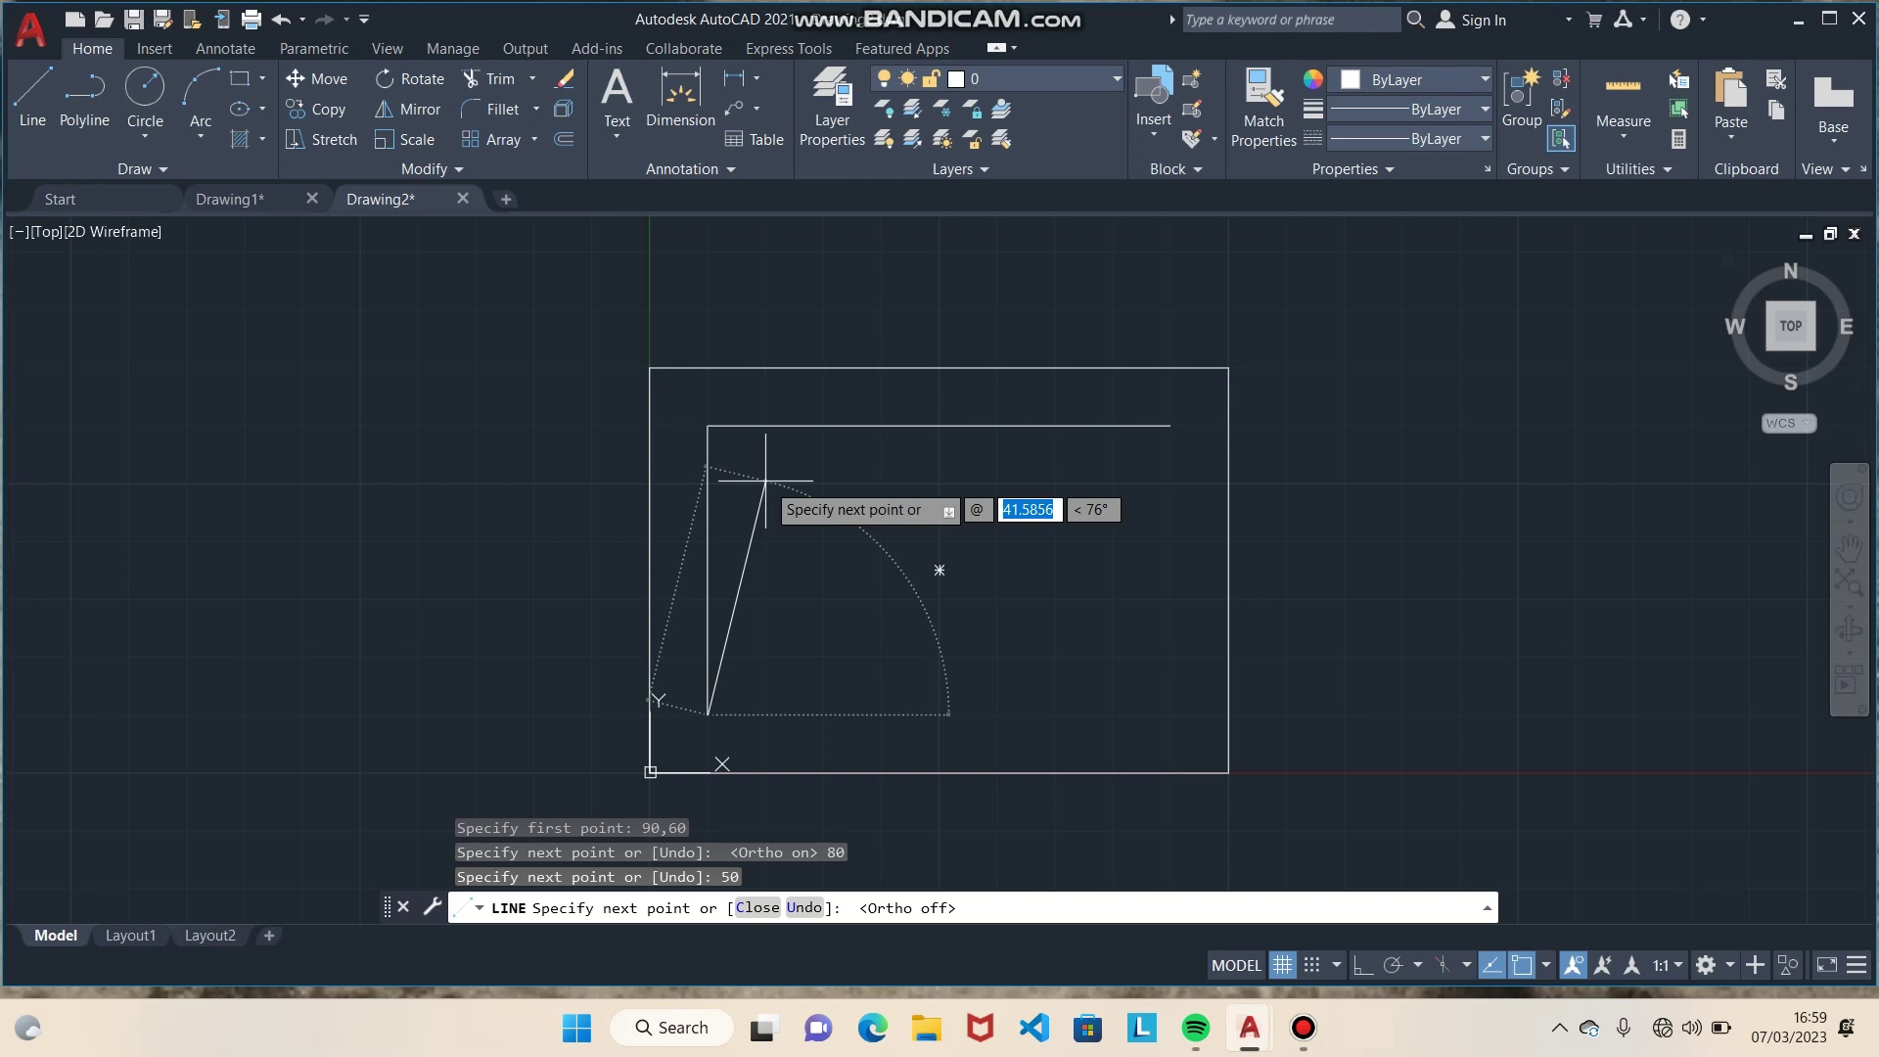
text(80)
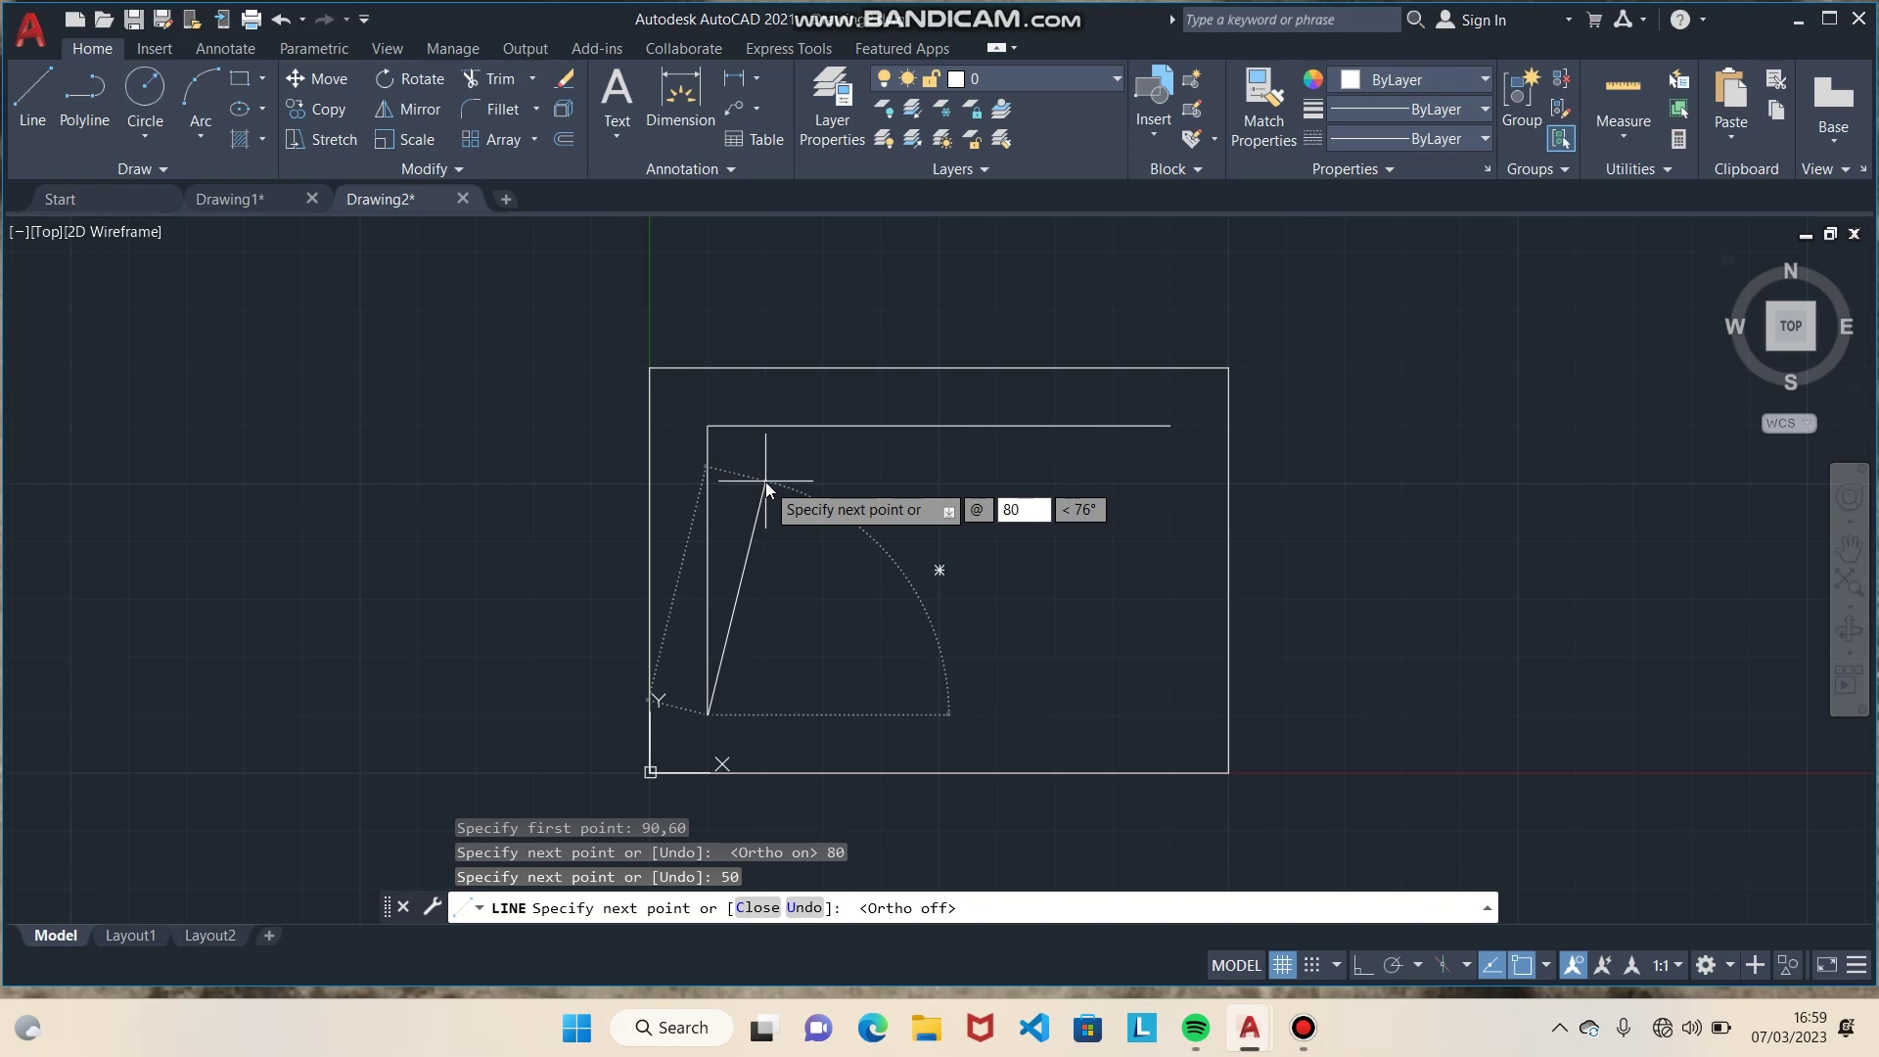
key(Tab)
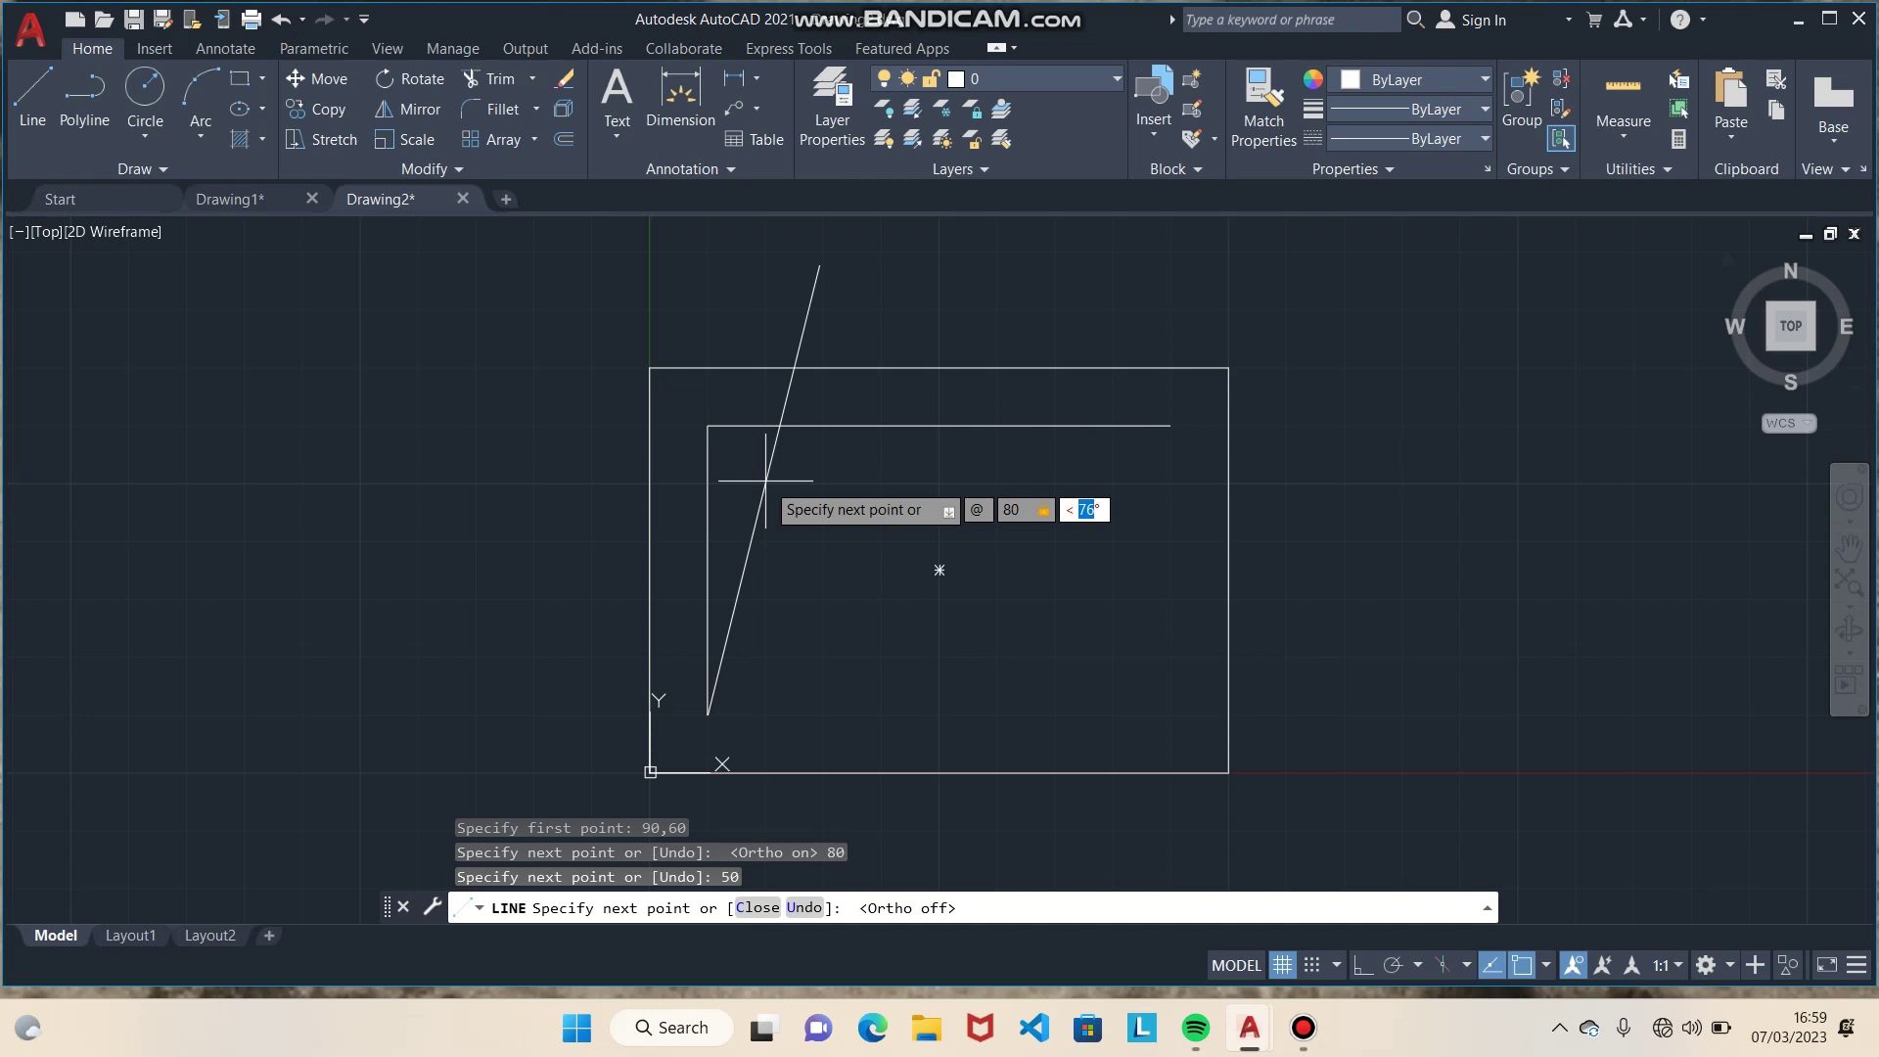
key(ctrl+z)
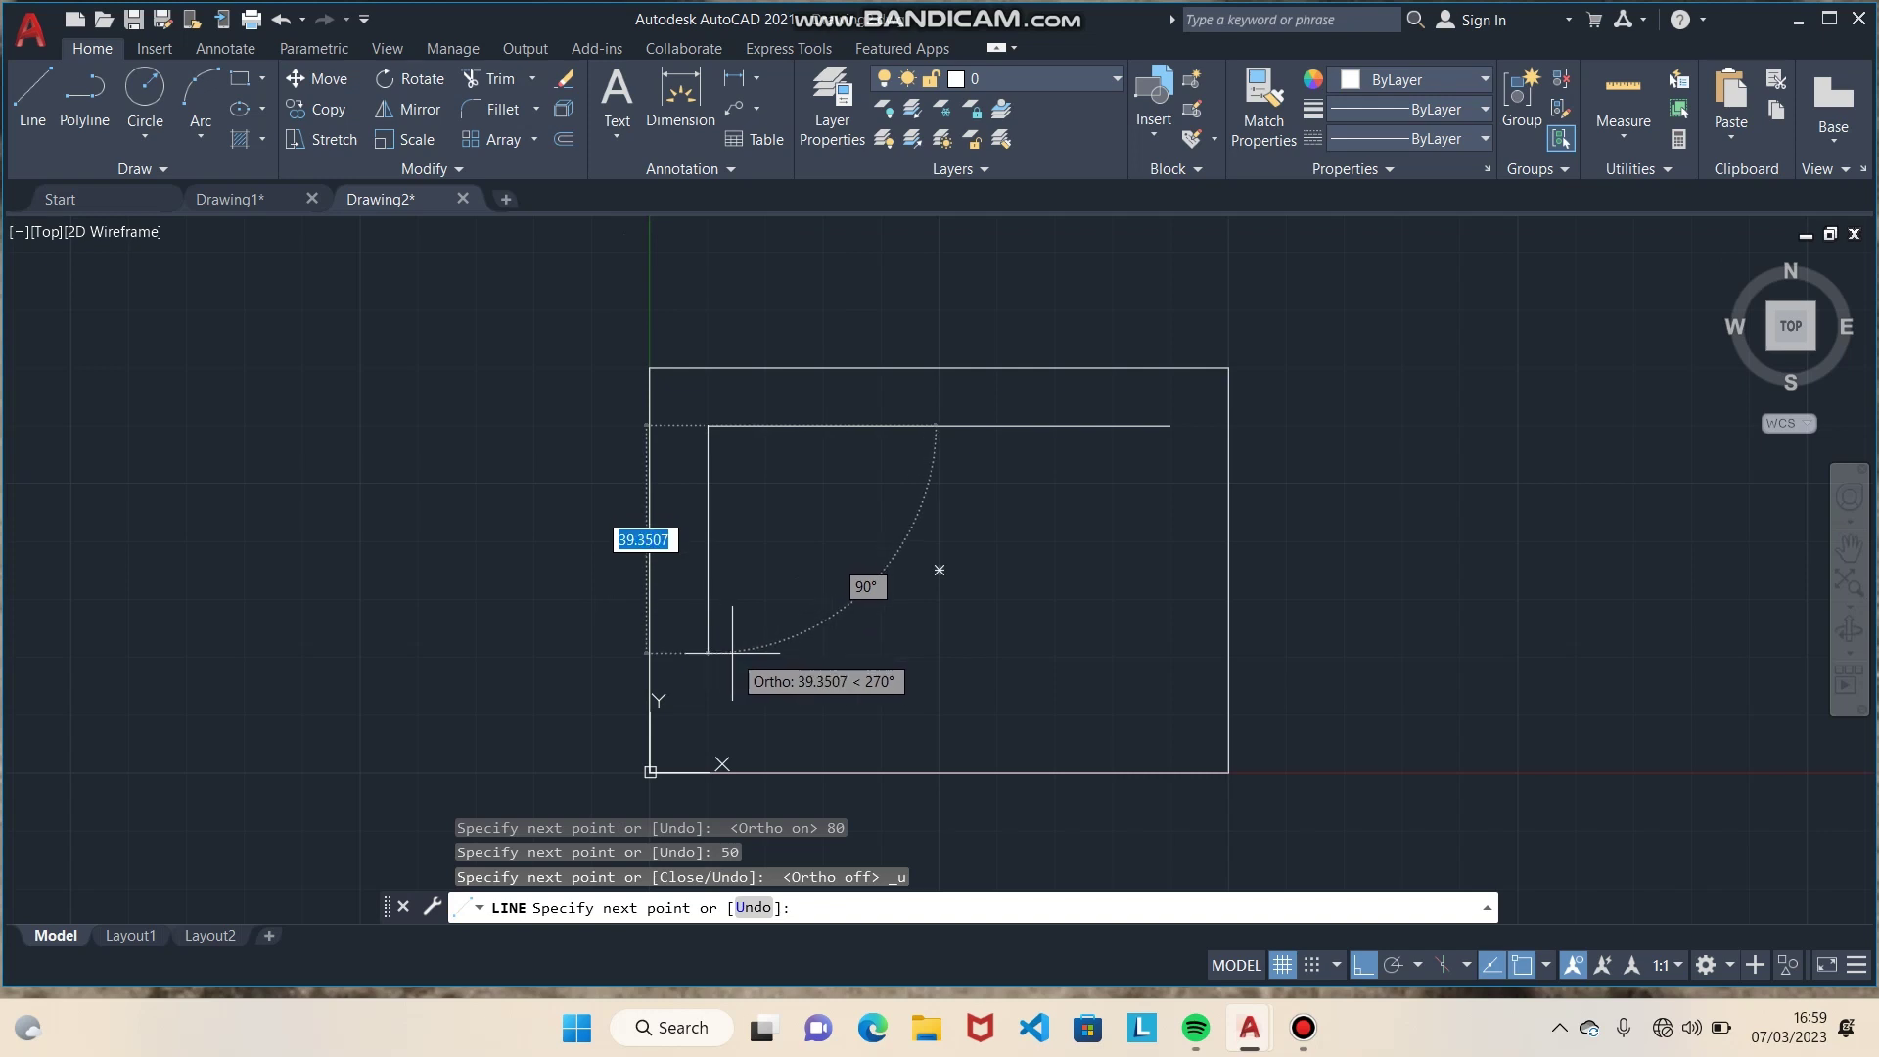
text(50)
key(Return)
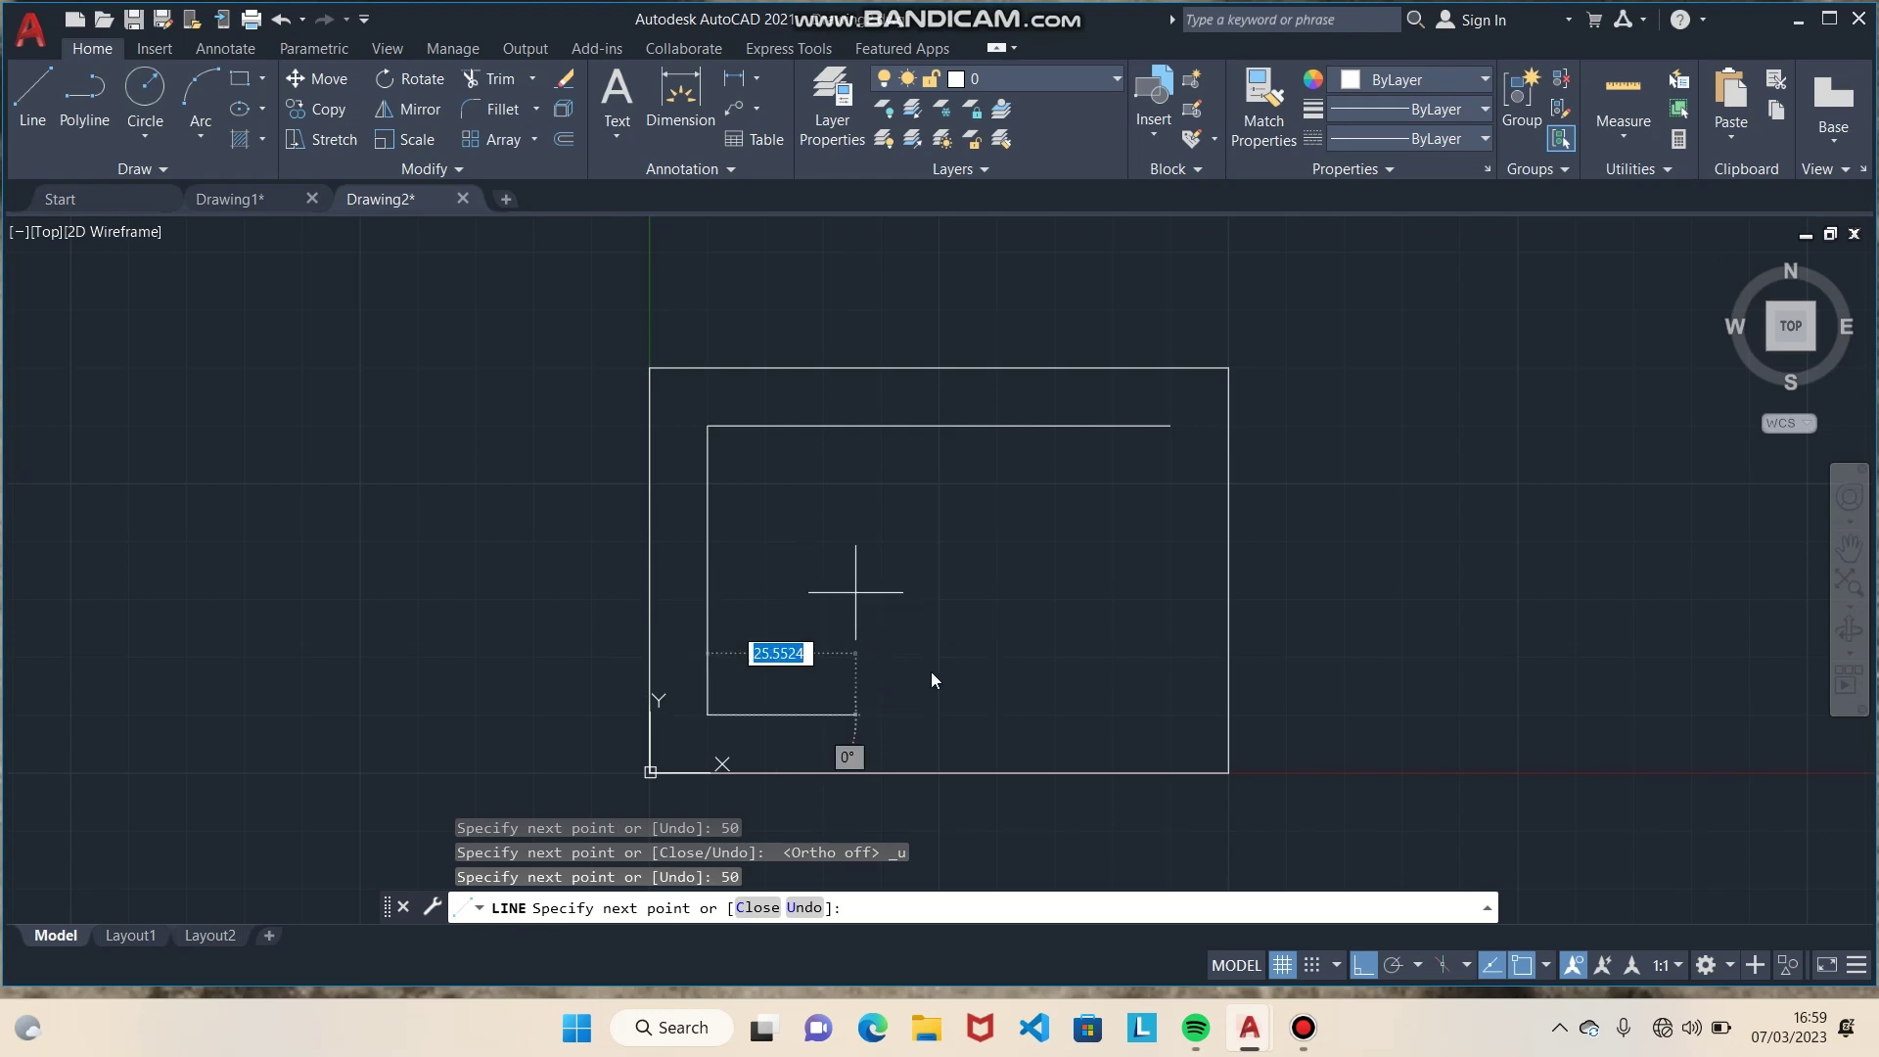
Step: Draw a 40-unit line at 80° from the bottom of the 50-unit line
click(1360, 965)
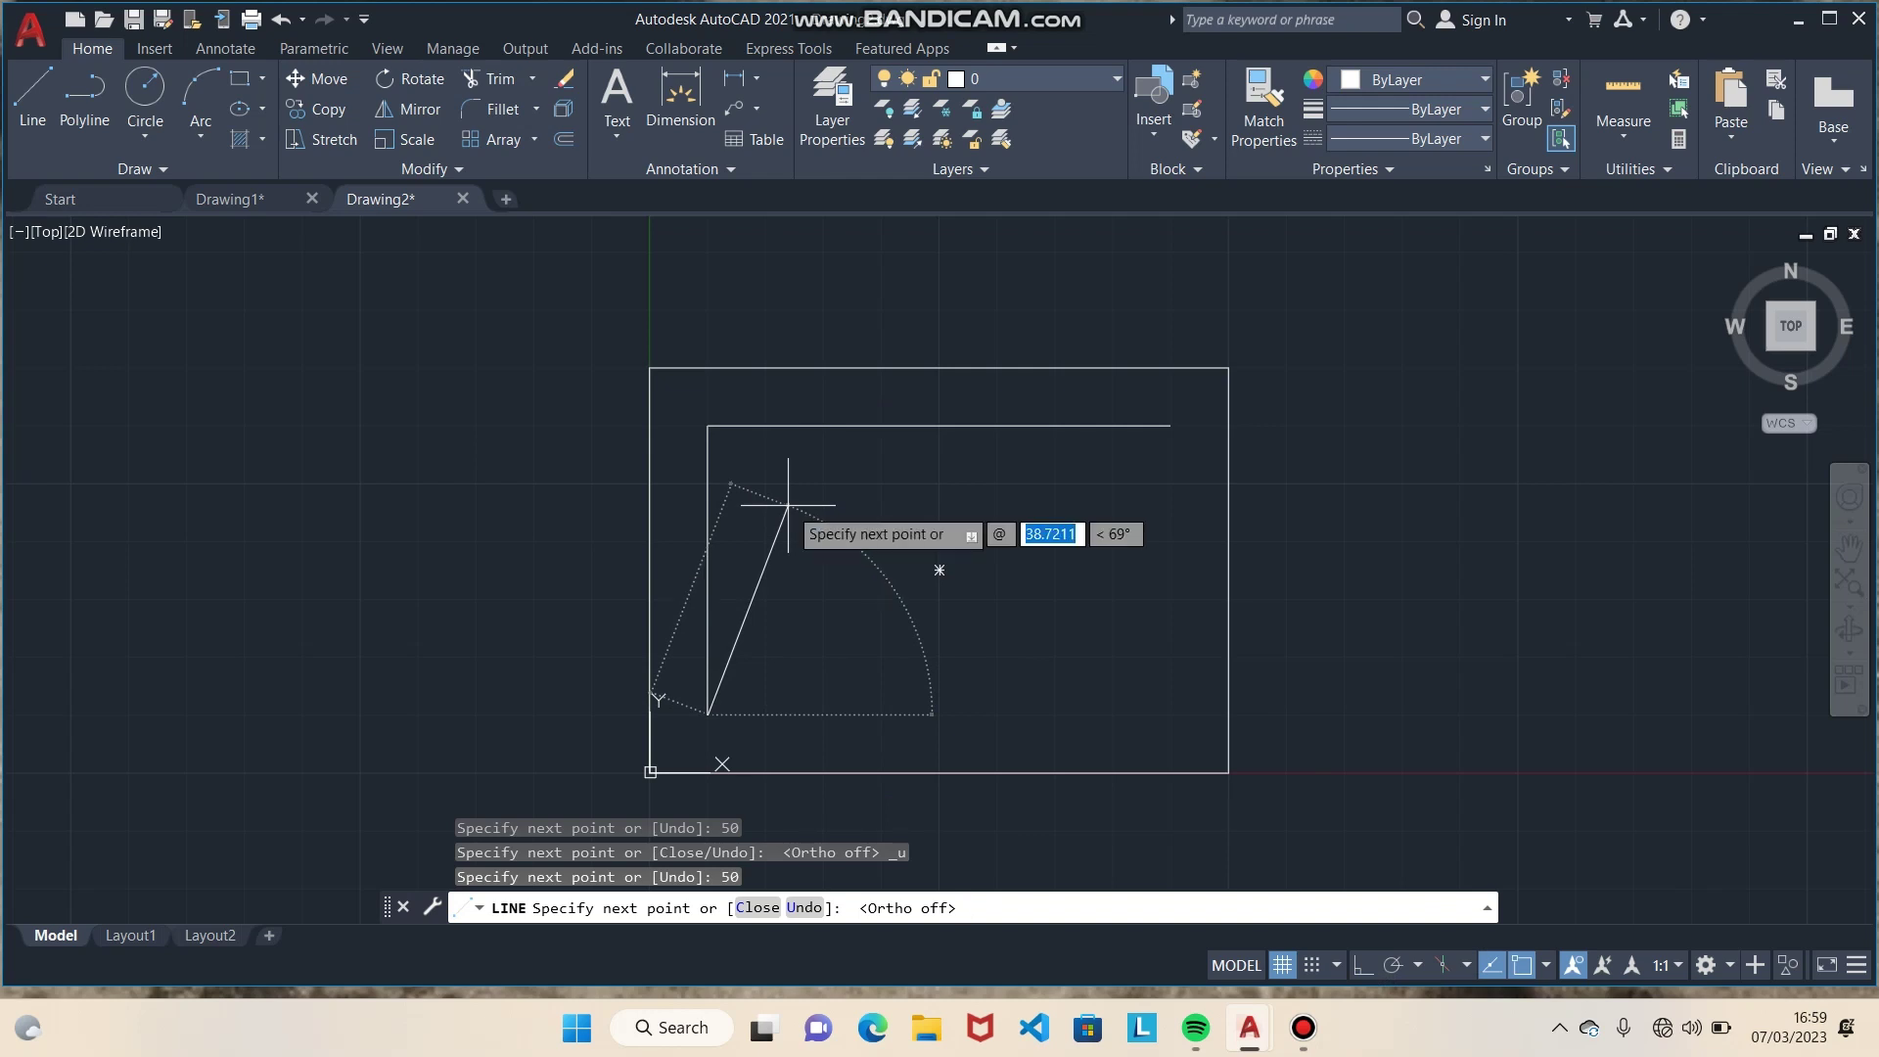
text(40)
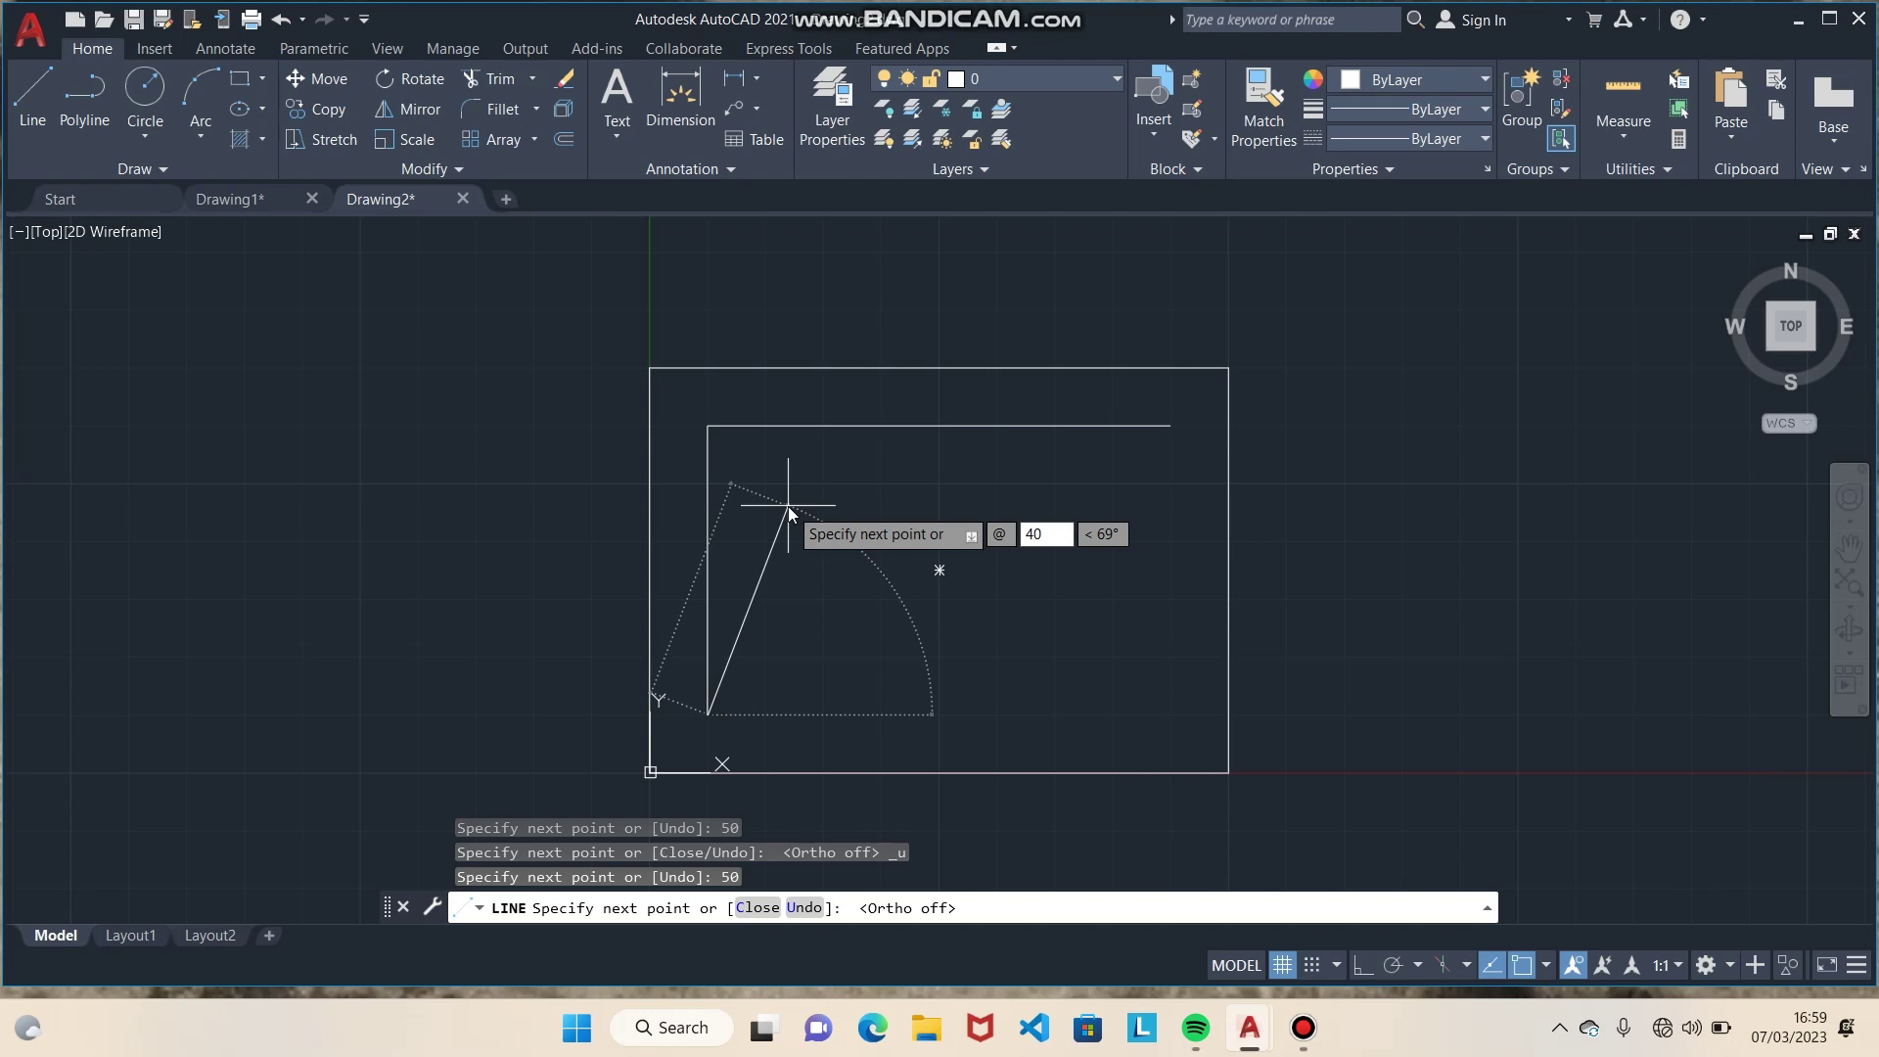
key(Tab)
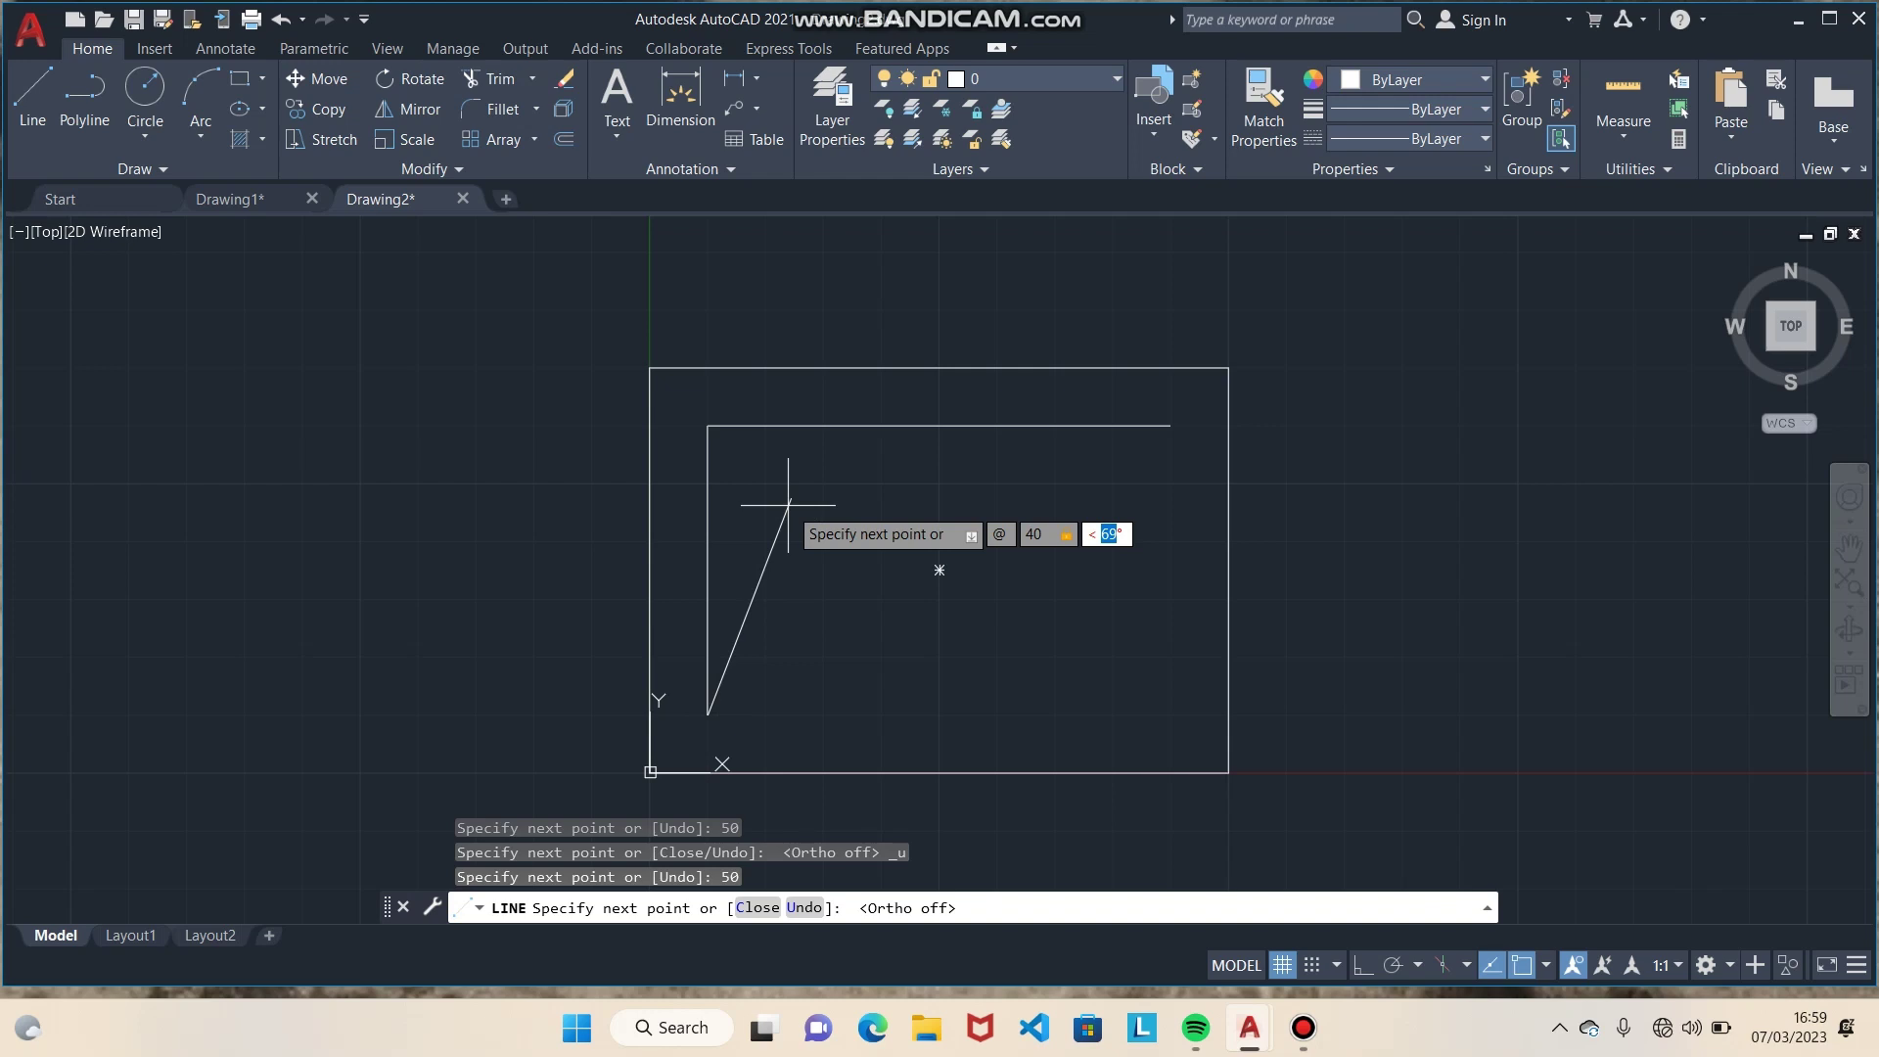
text(80)
key(Return)
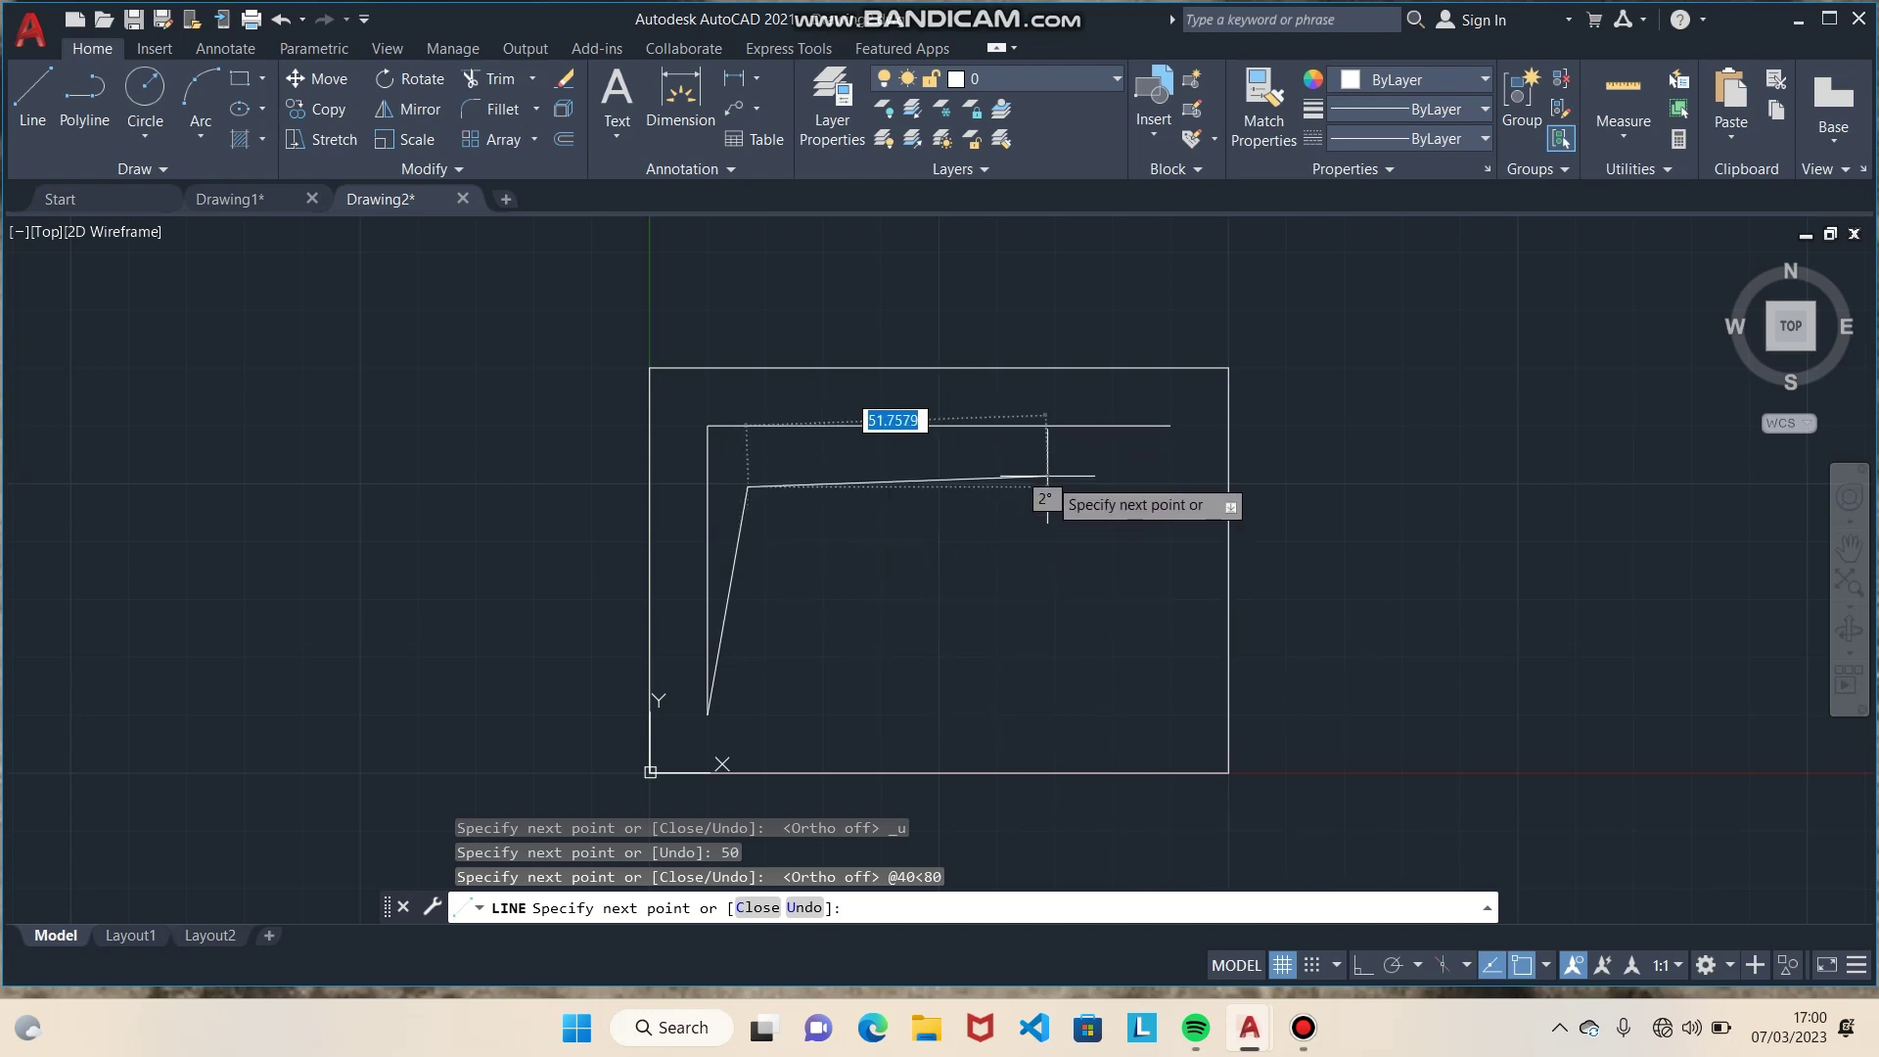
Step: Draw a 50-unit horizontal line at 0°, redoing the first attempt
key(Tab)
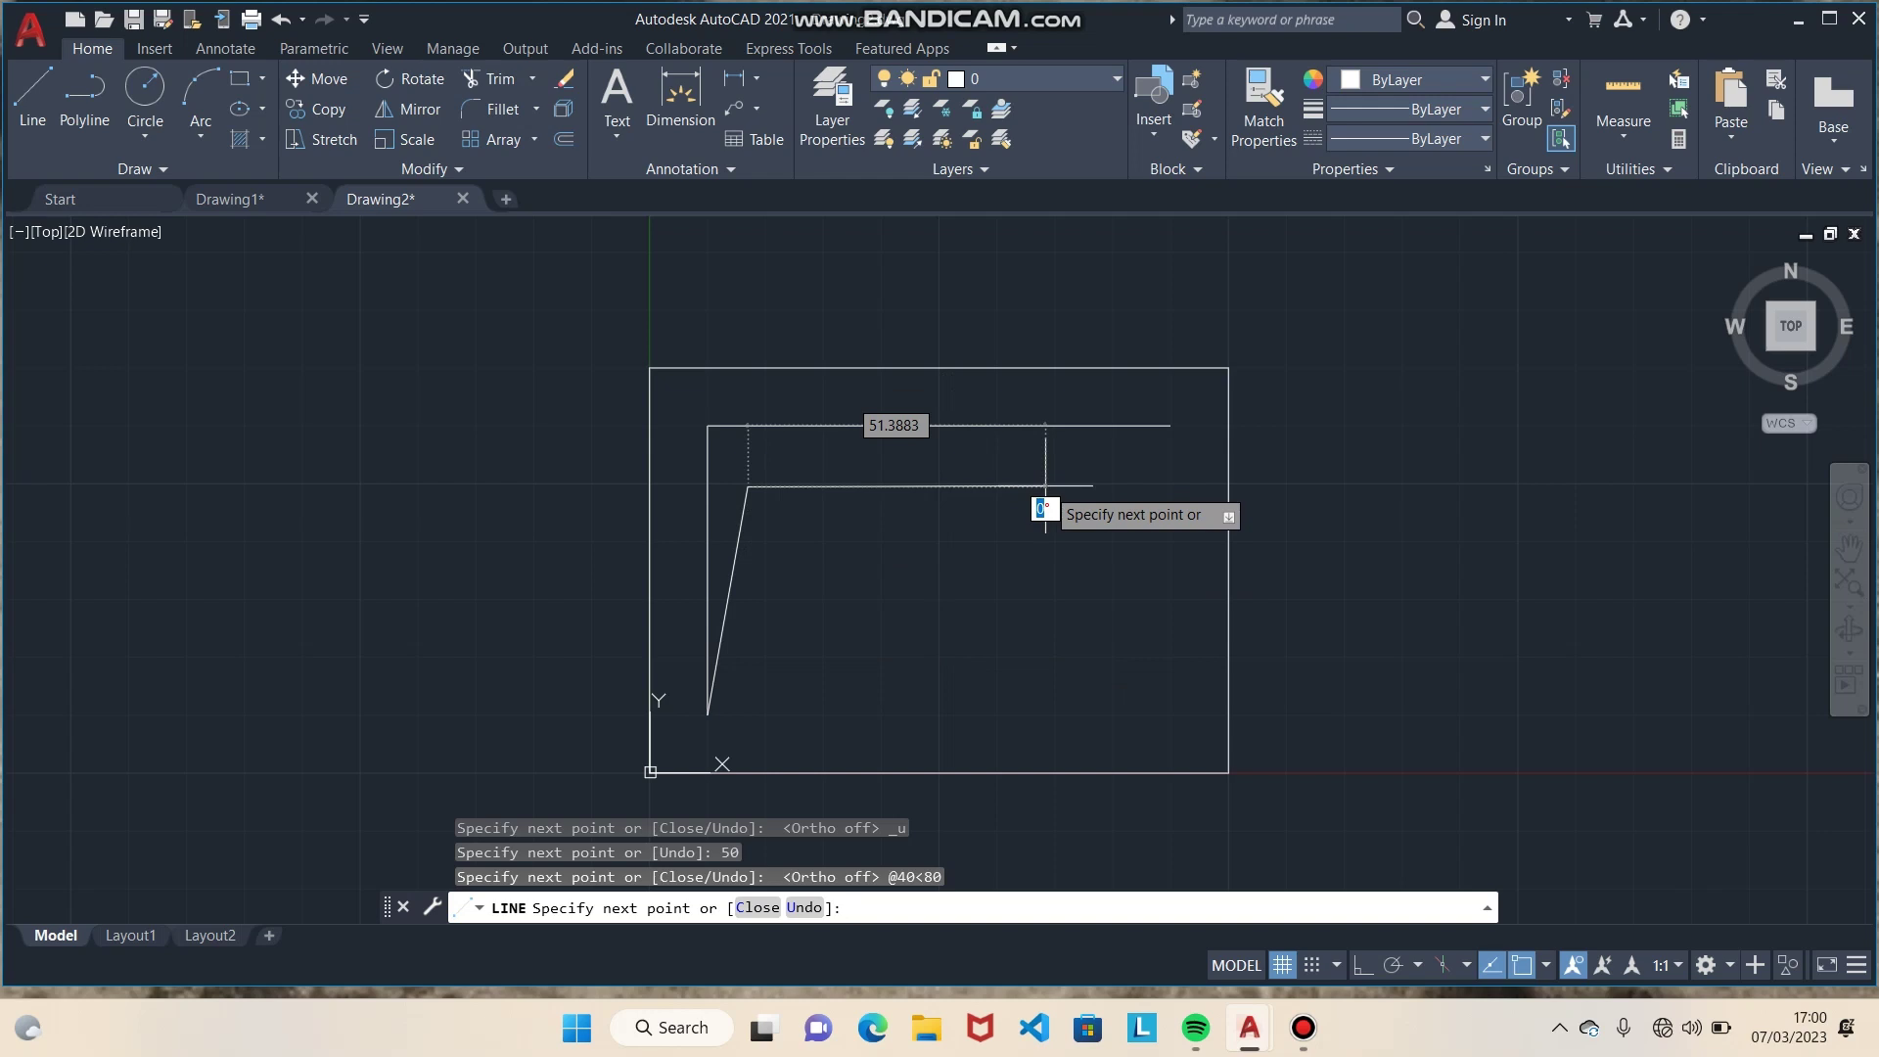
text(0)
key(Return)
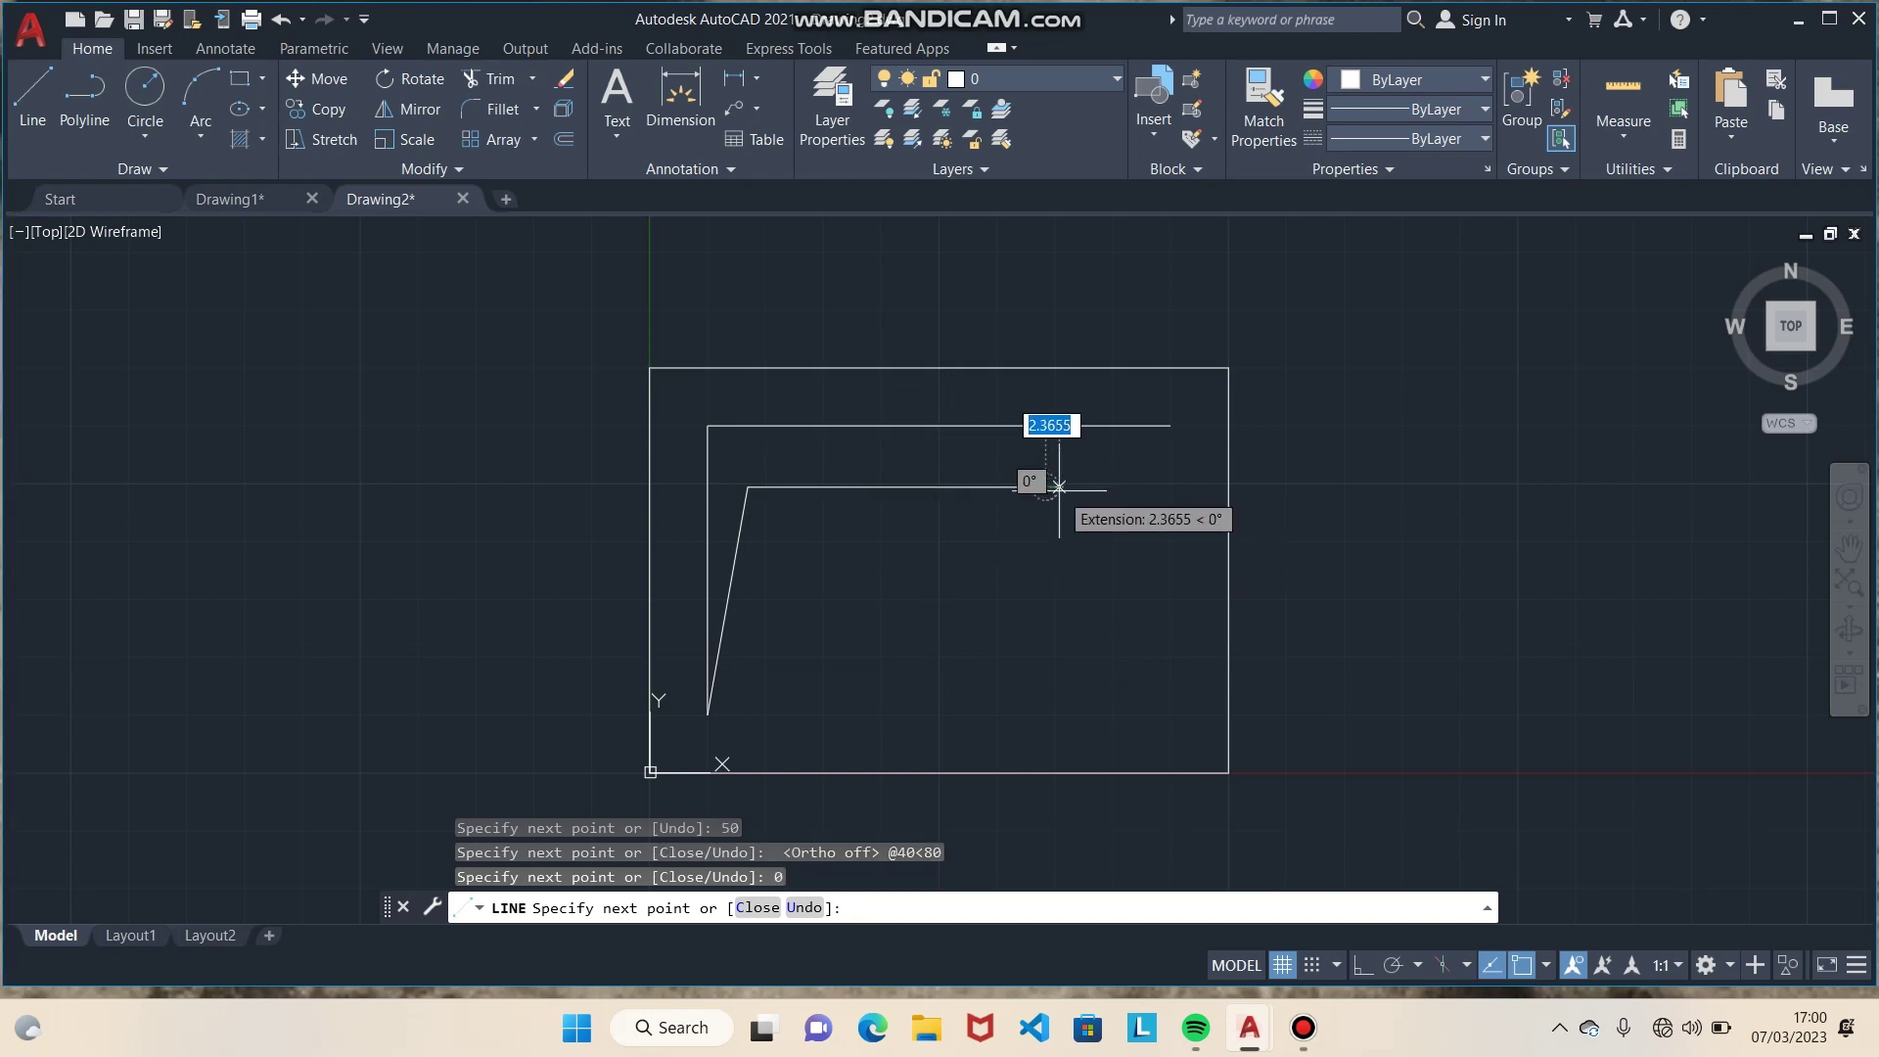
key(ctrl+z)
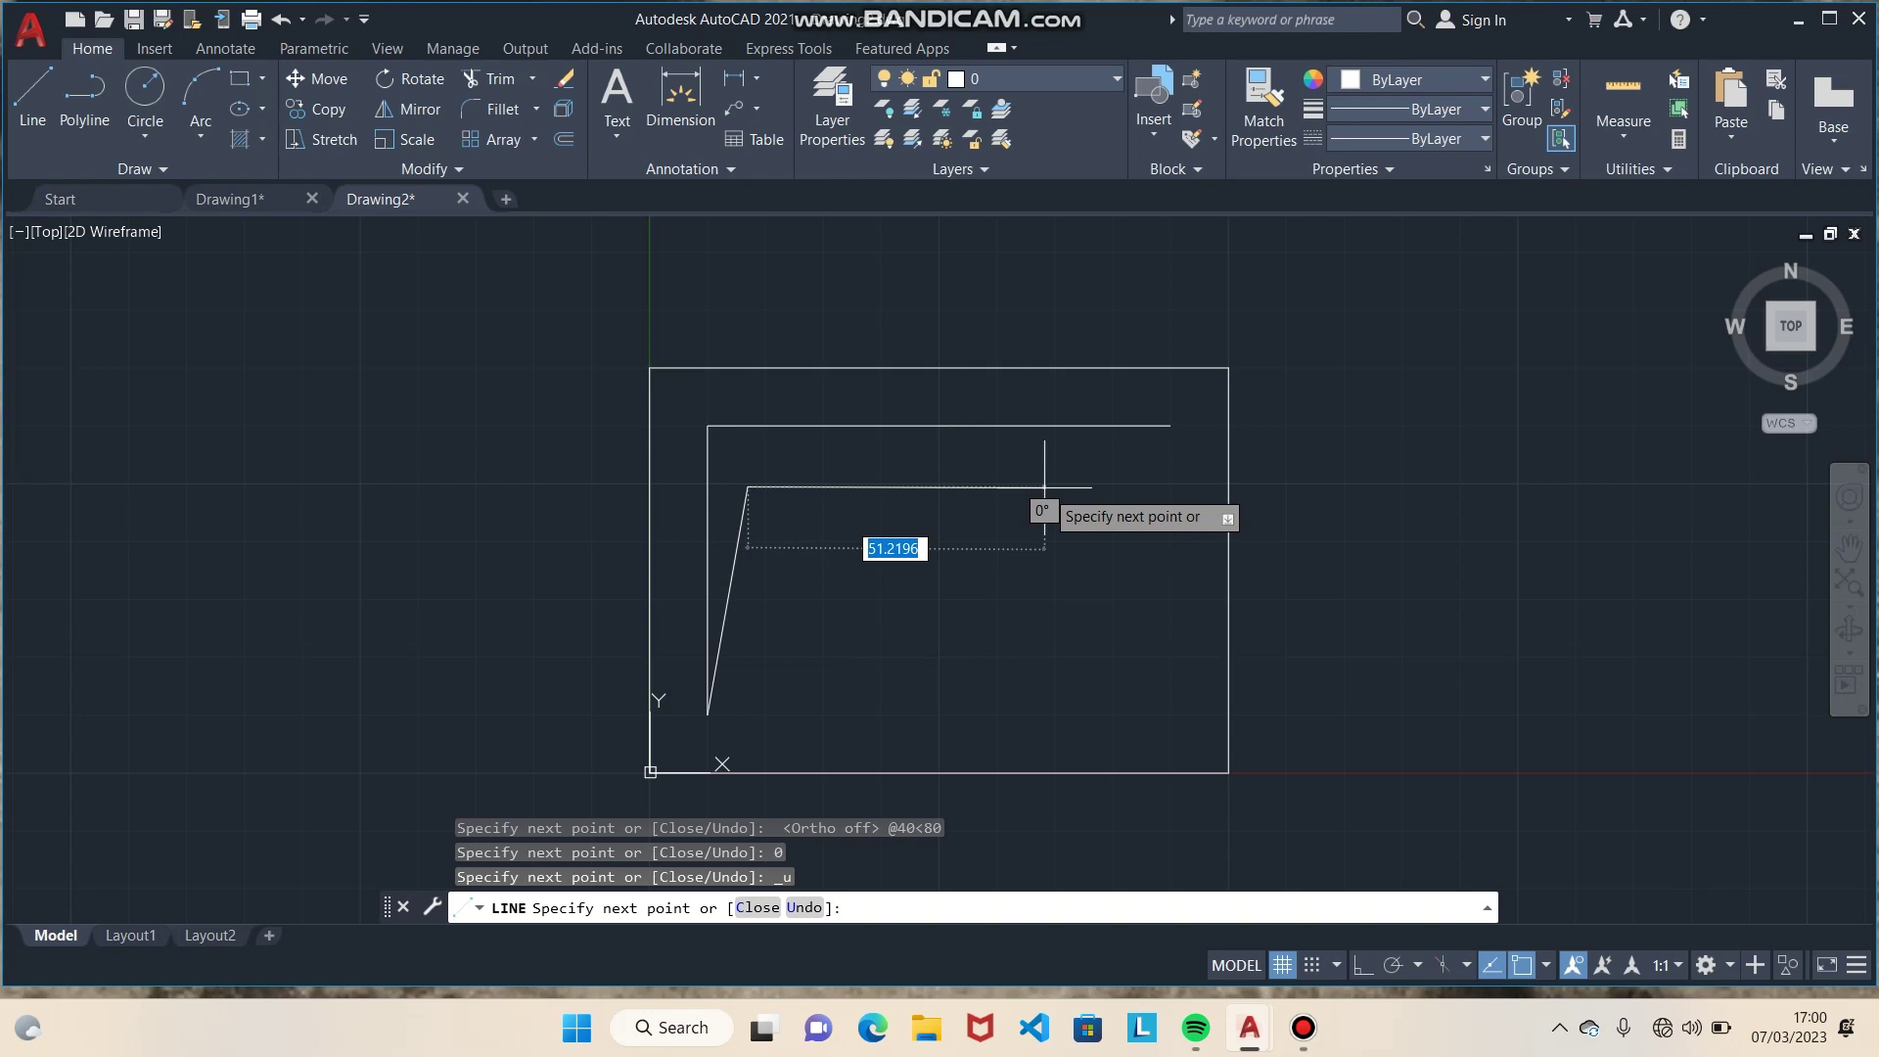
text(50)
key(Tab)
text(0)
key(Return)
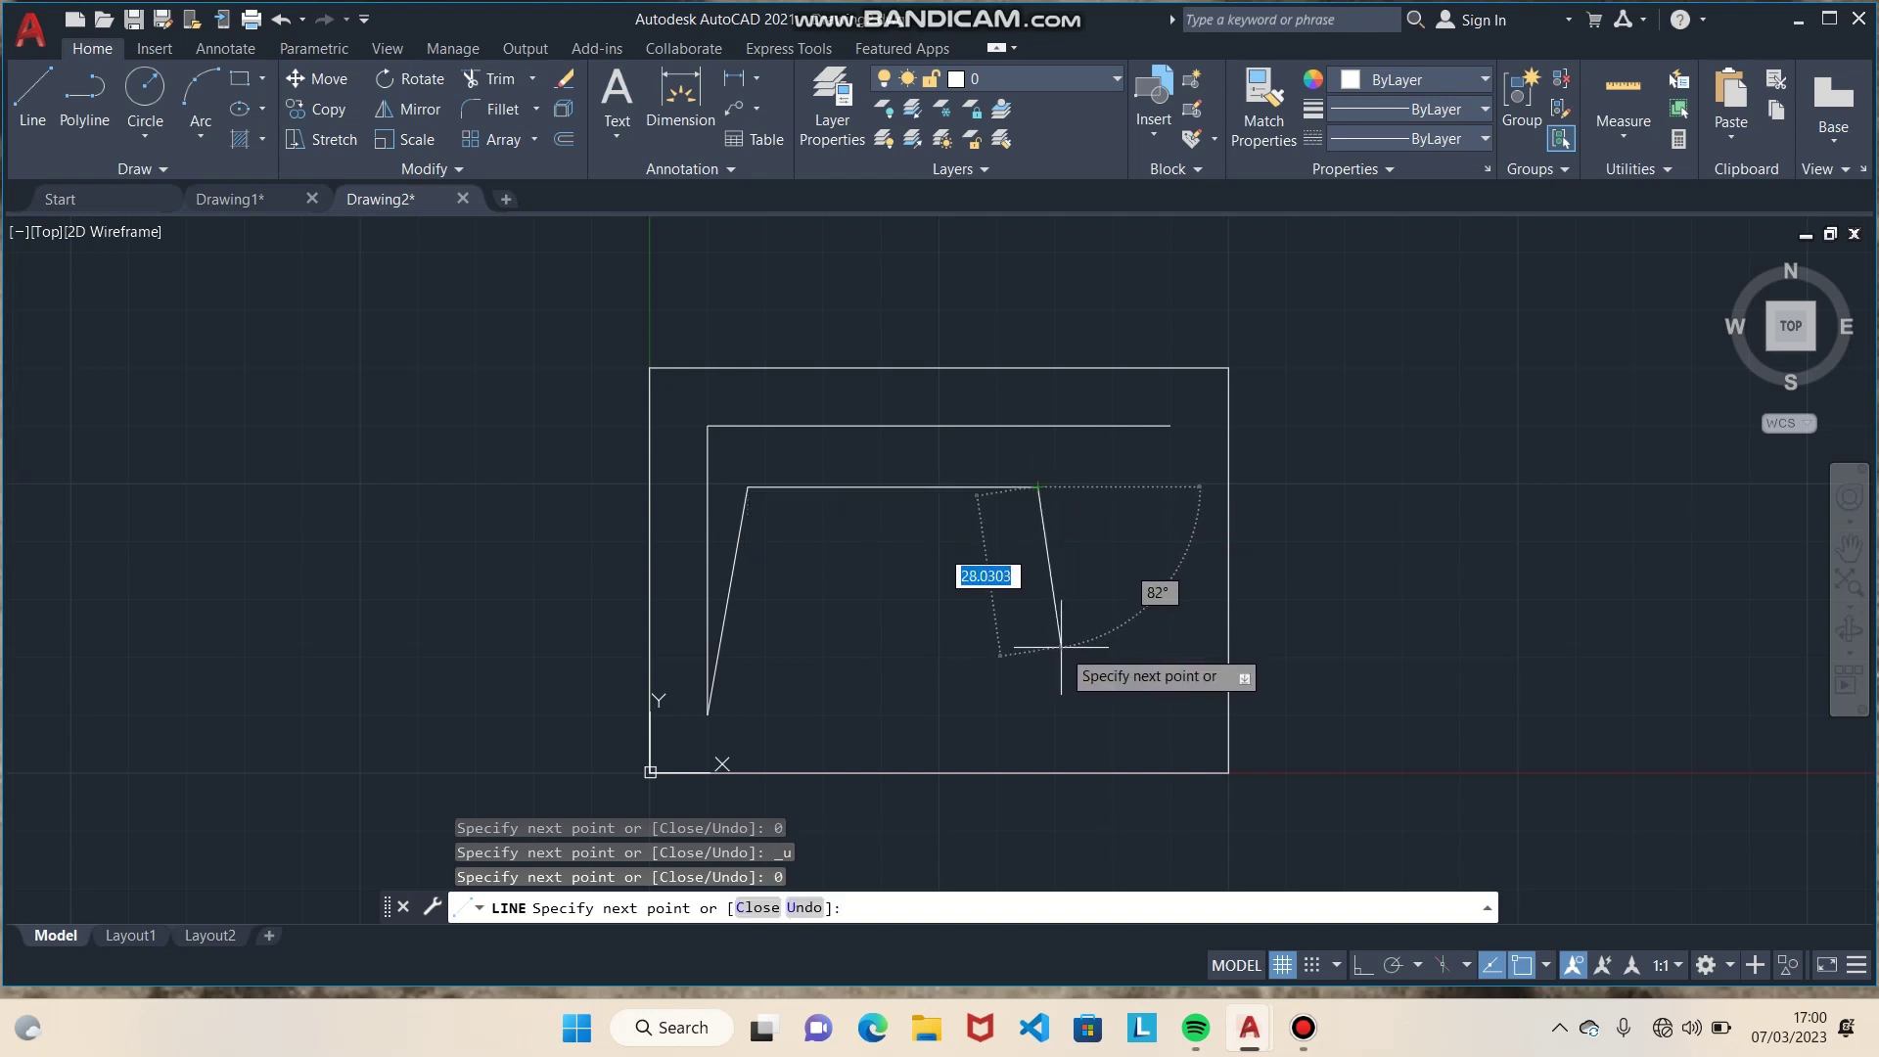
Step: With Ortho on, draw the stepped edge: 20 down, 10 left, 5 down, 30 left
click(1364, 967)
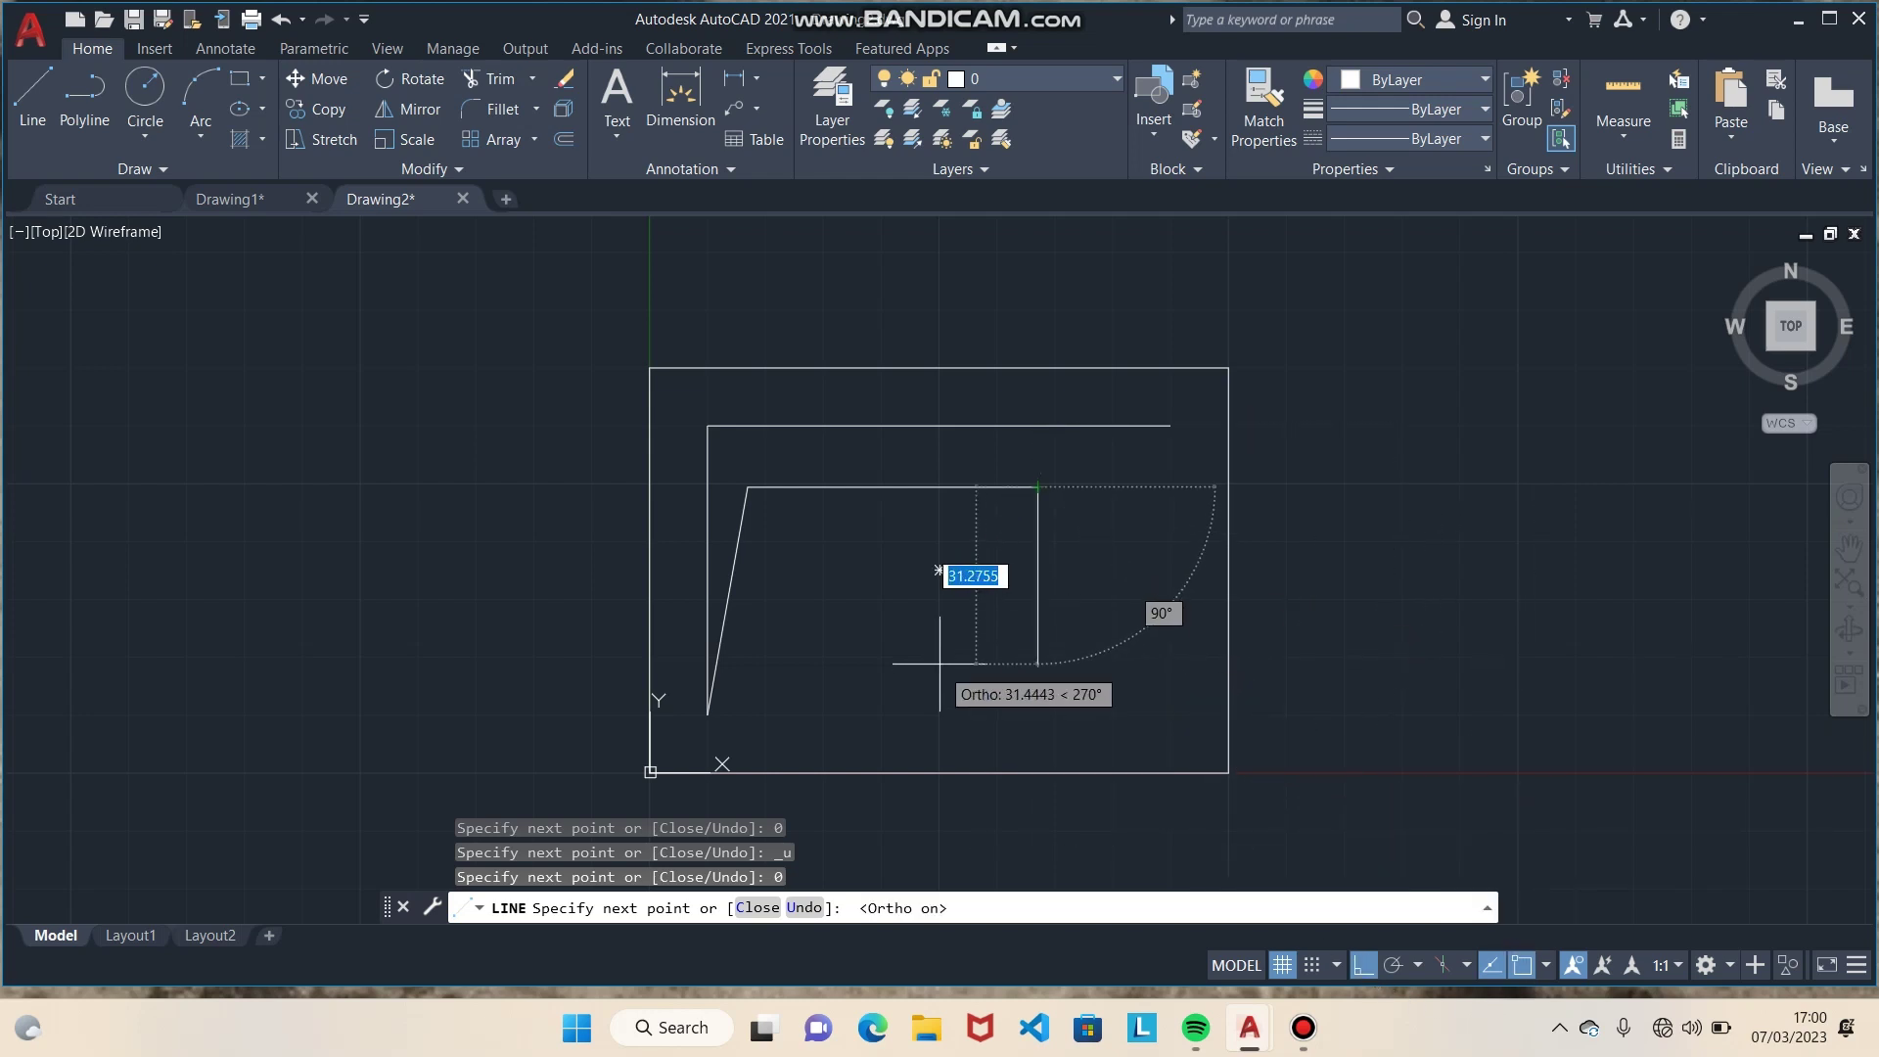
text(20)
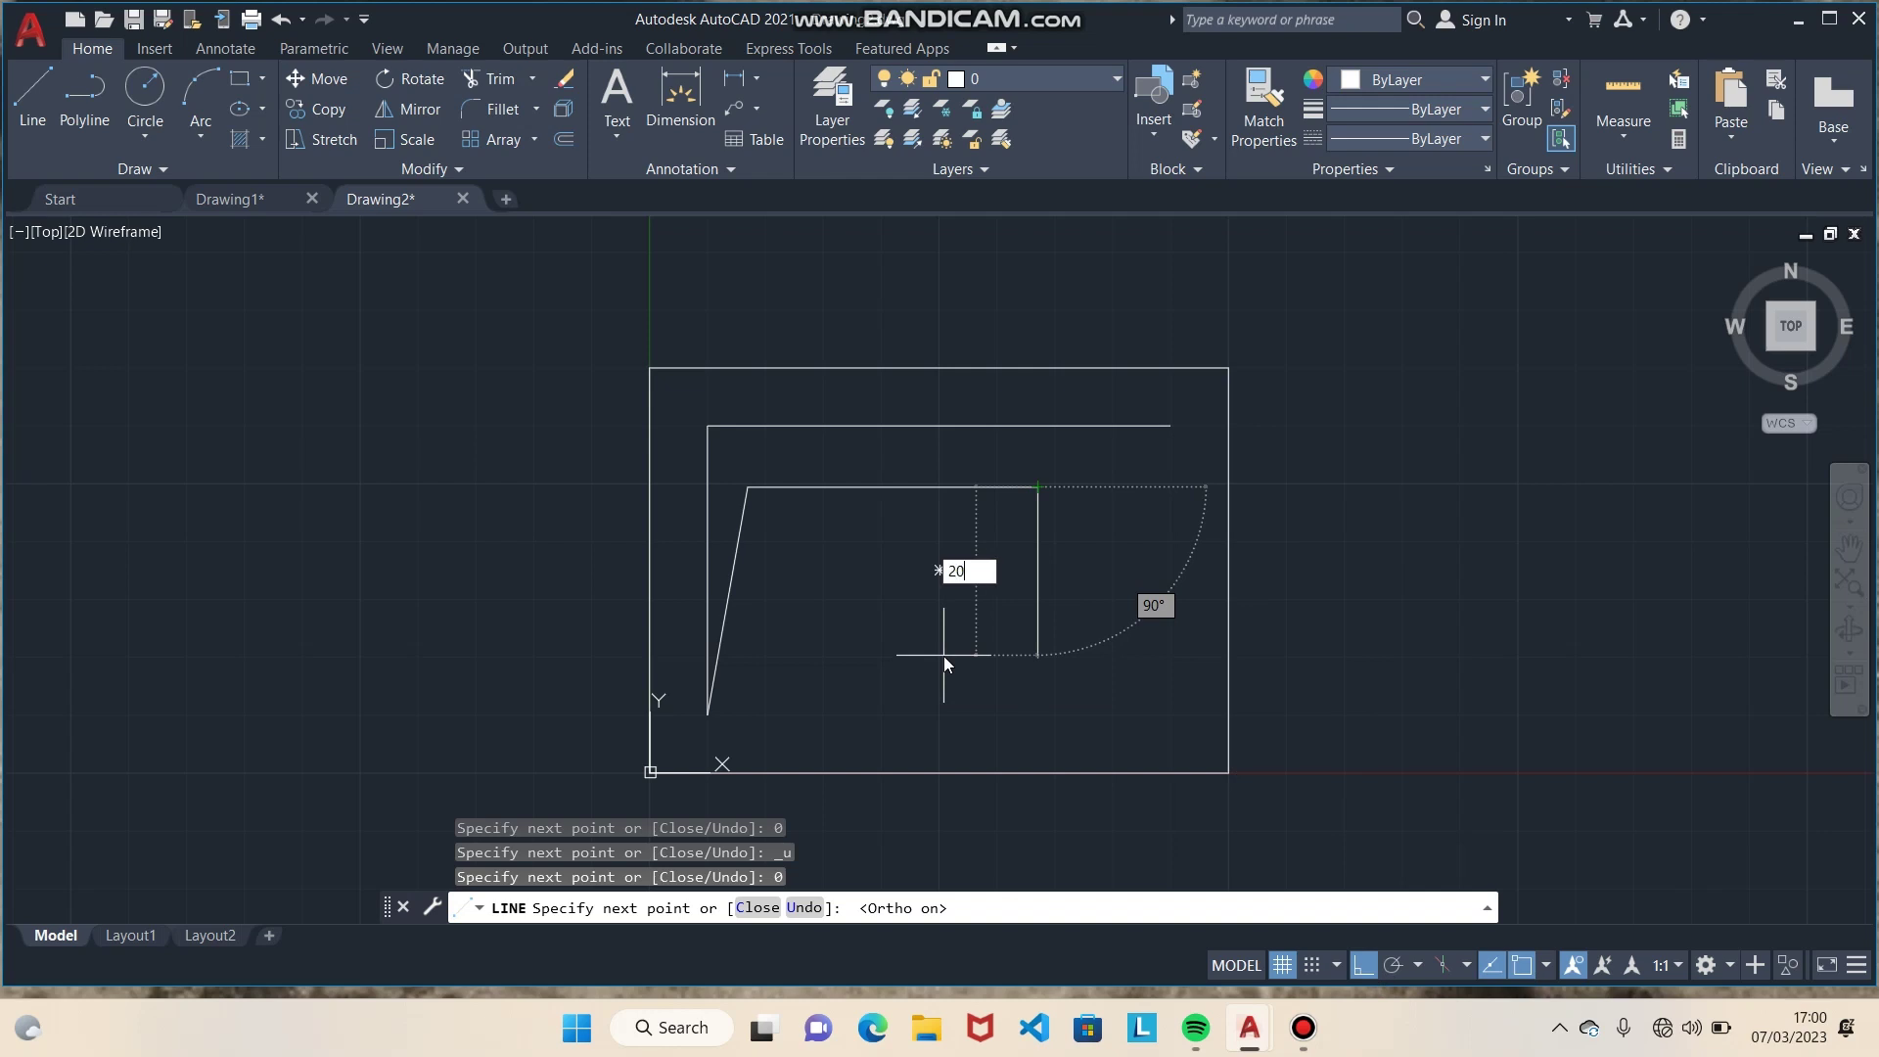
key(Return)
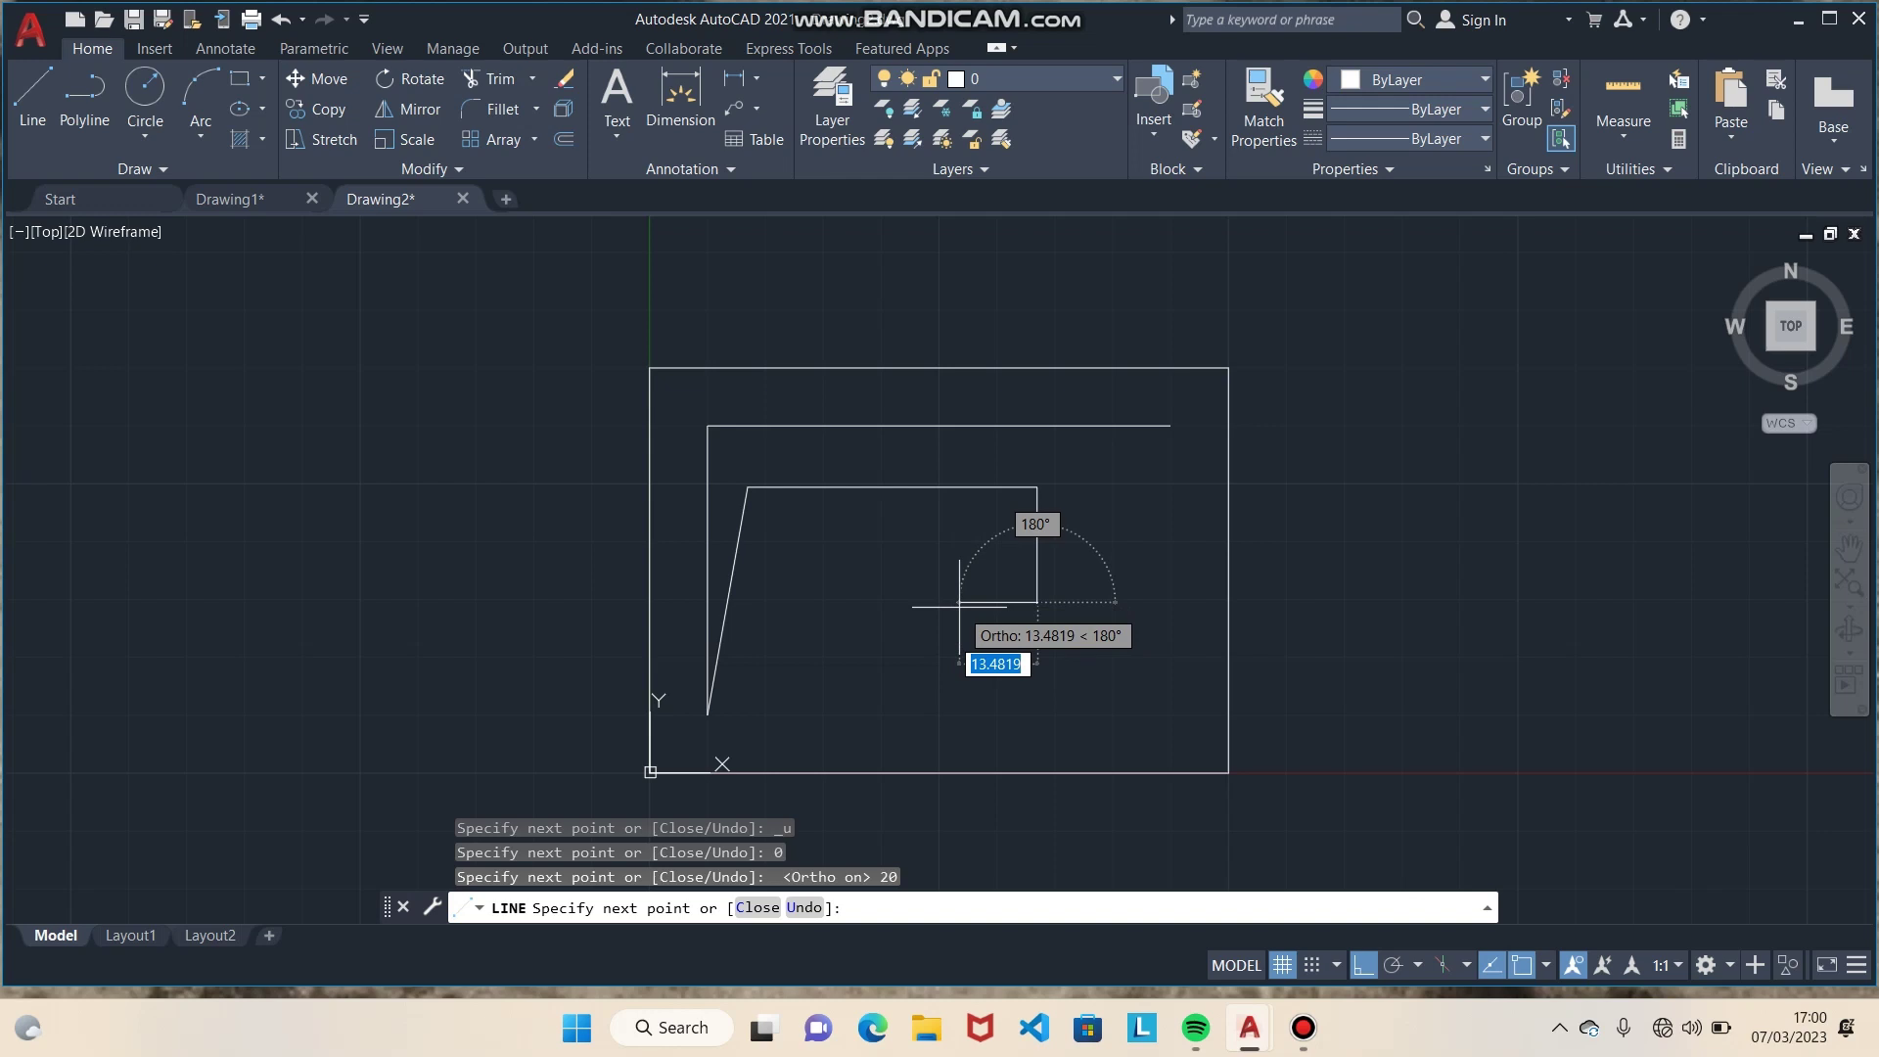
text(10)
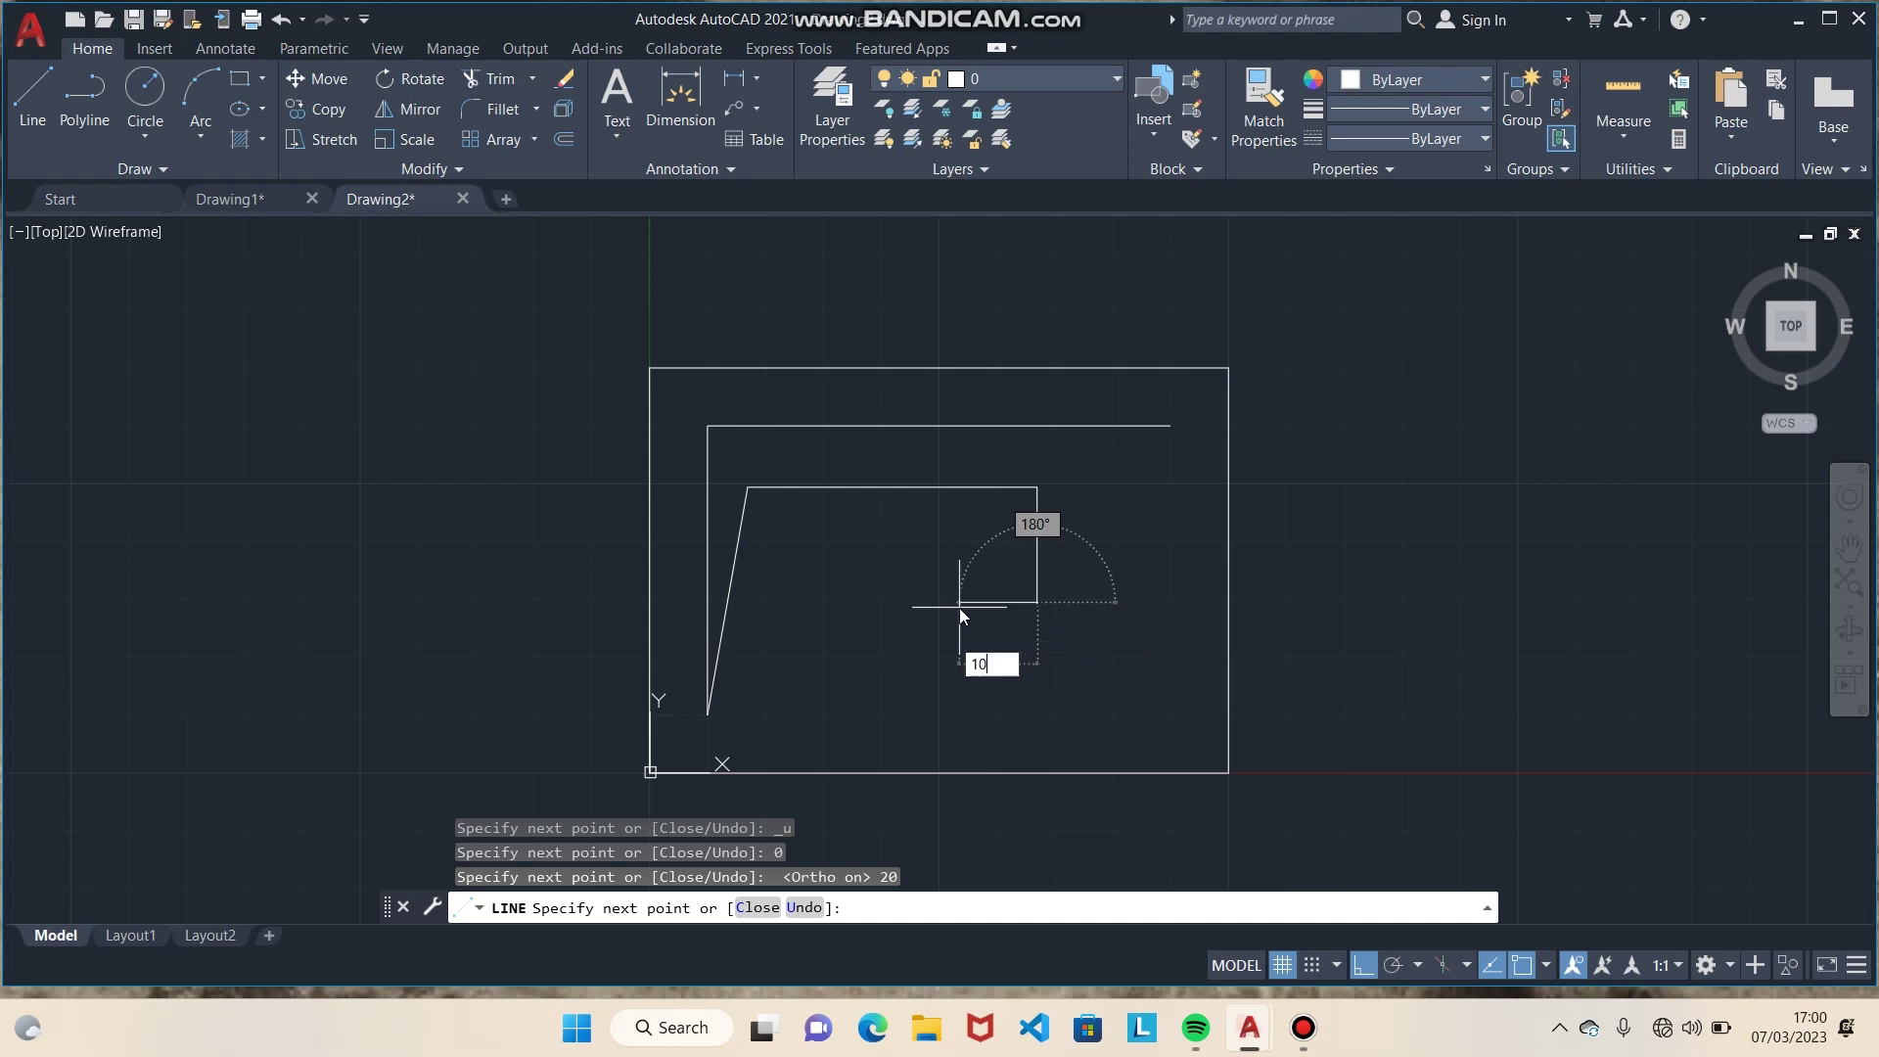
key(Return)
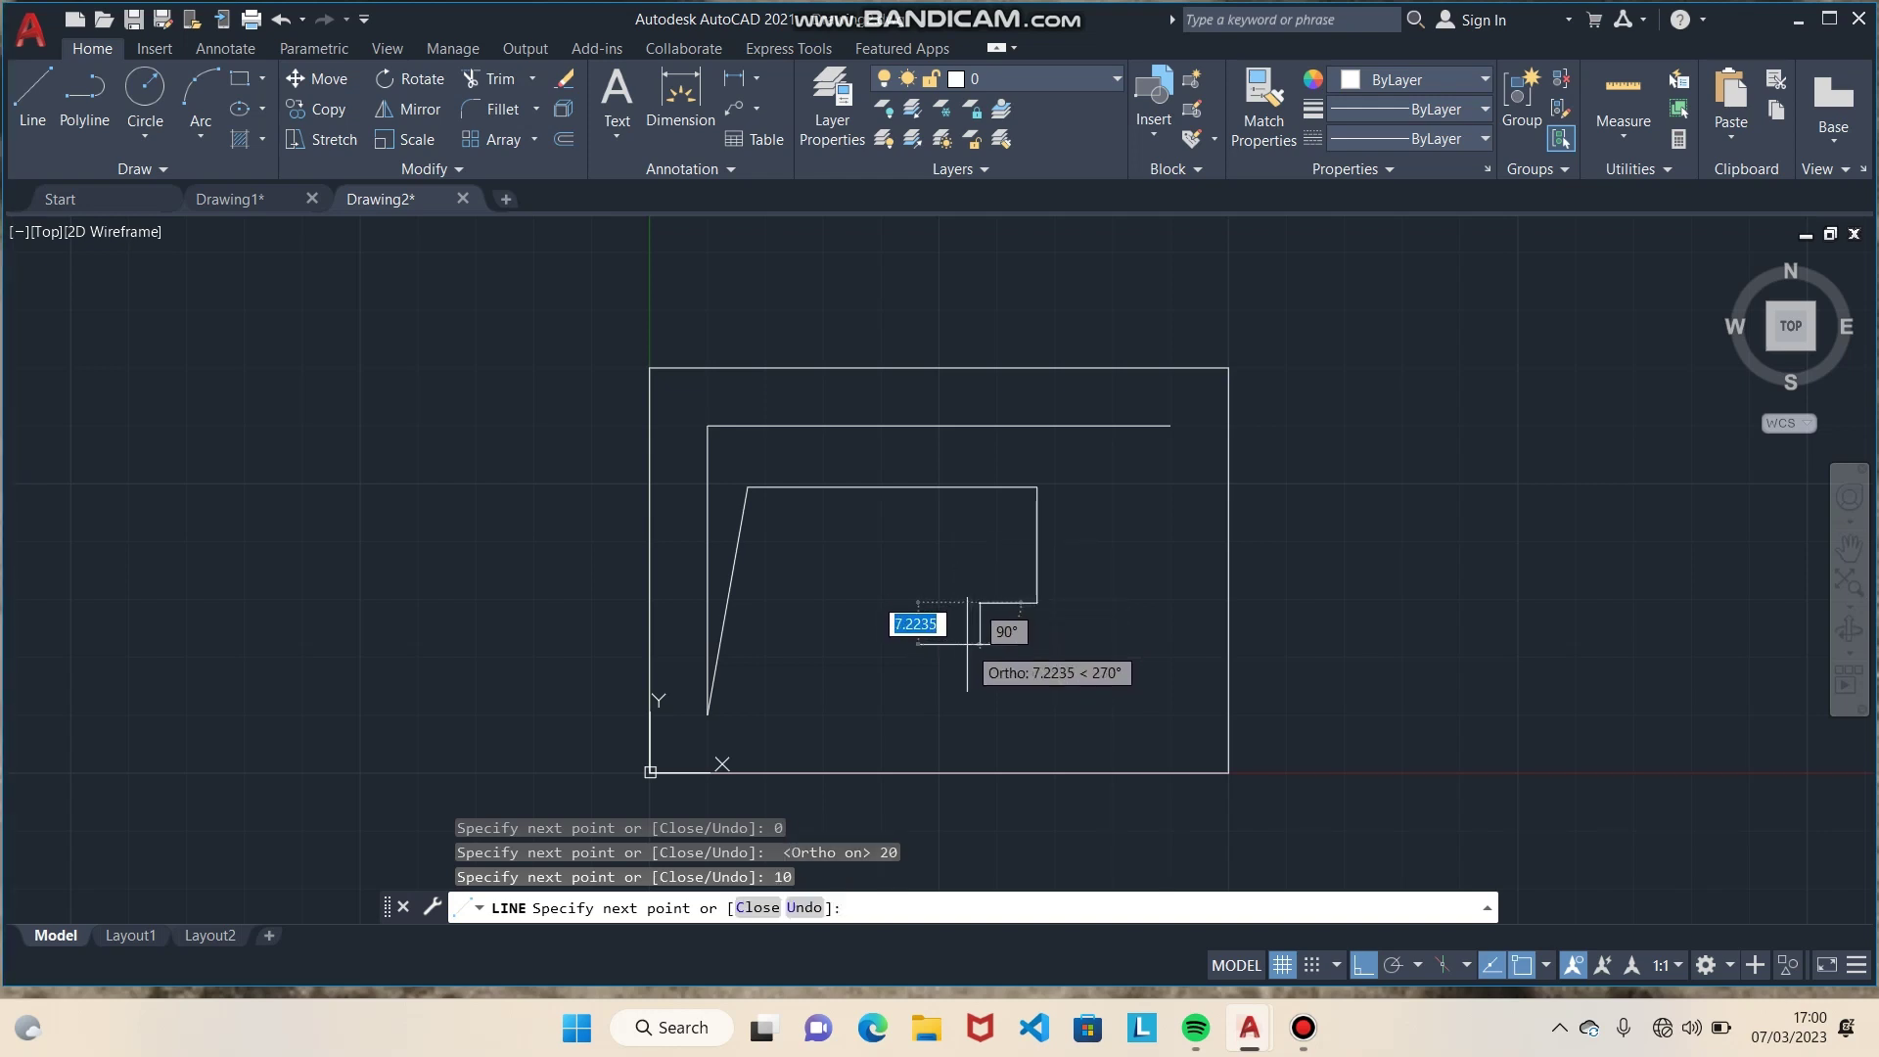
text(5)
key(Return)
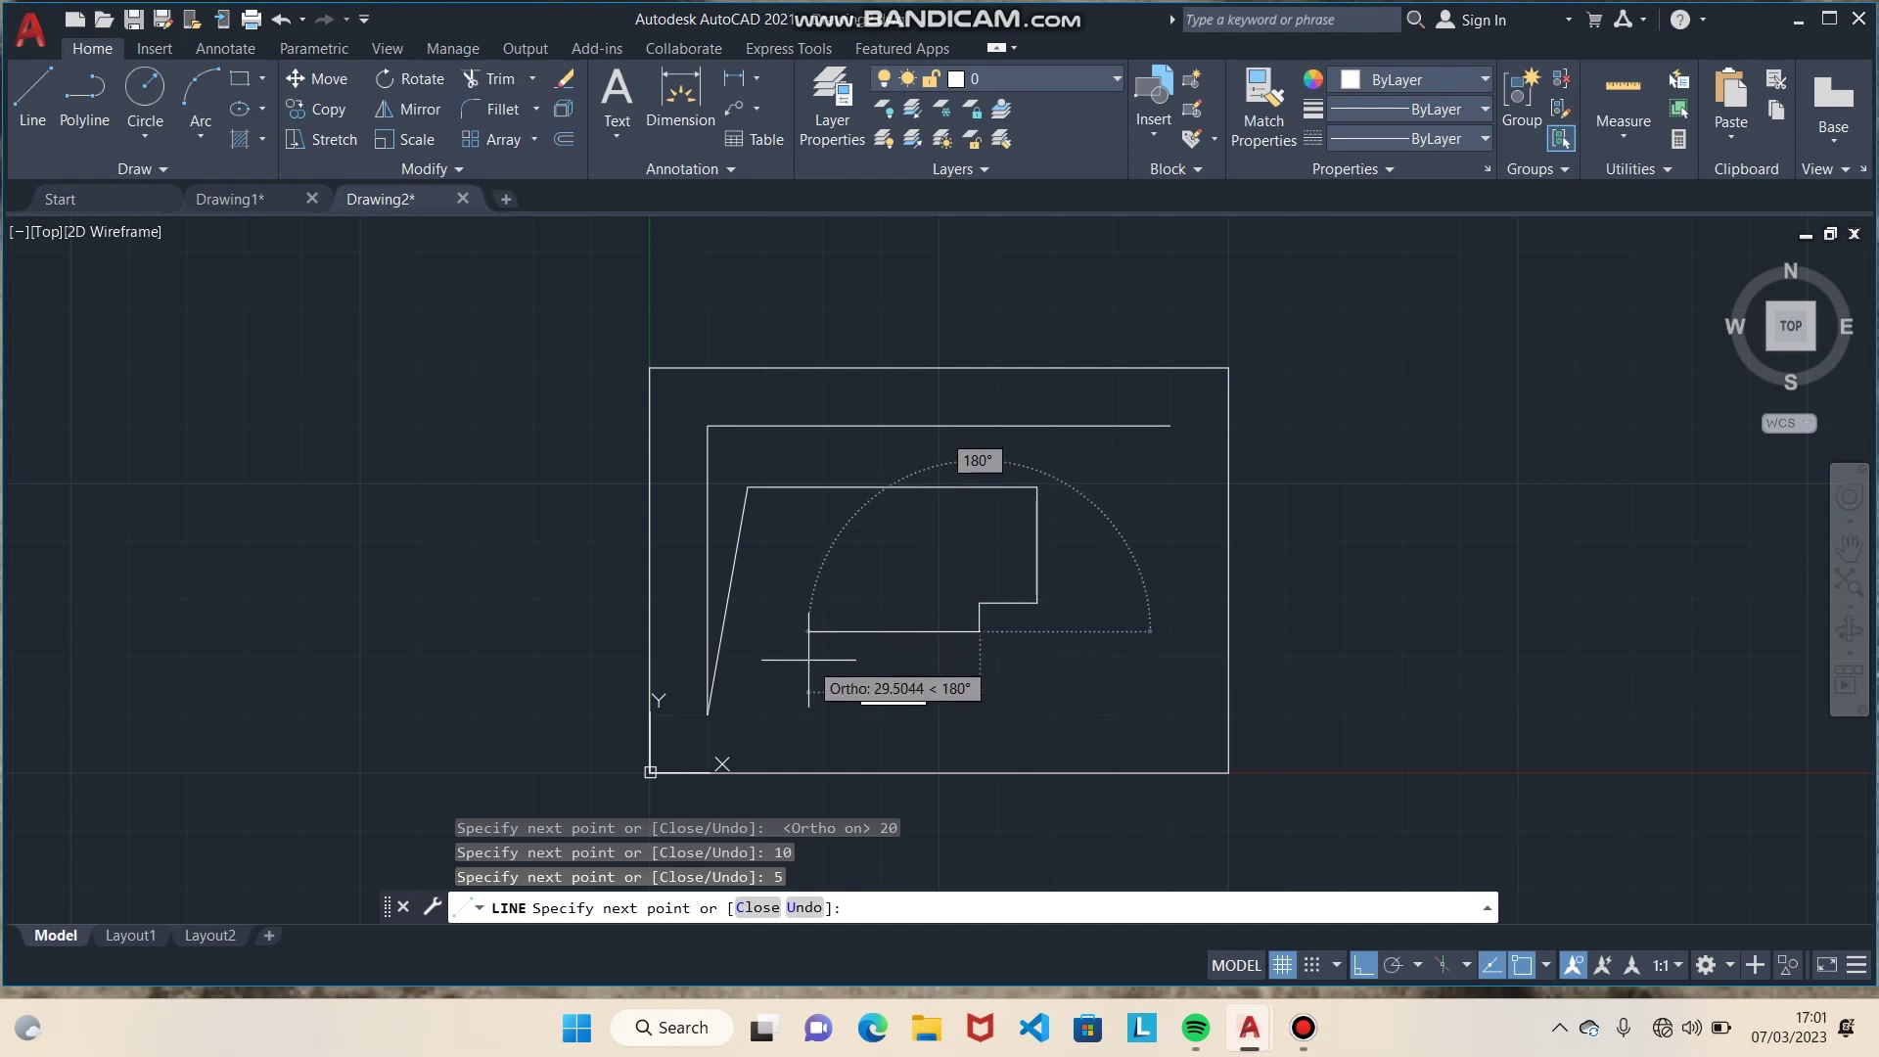
text(30)
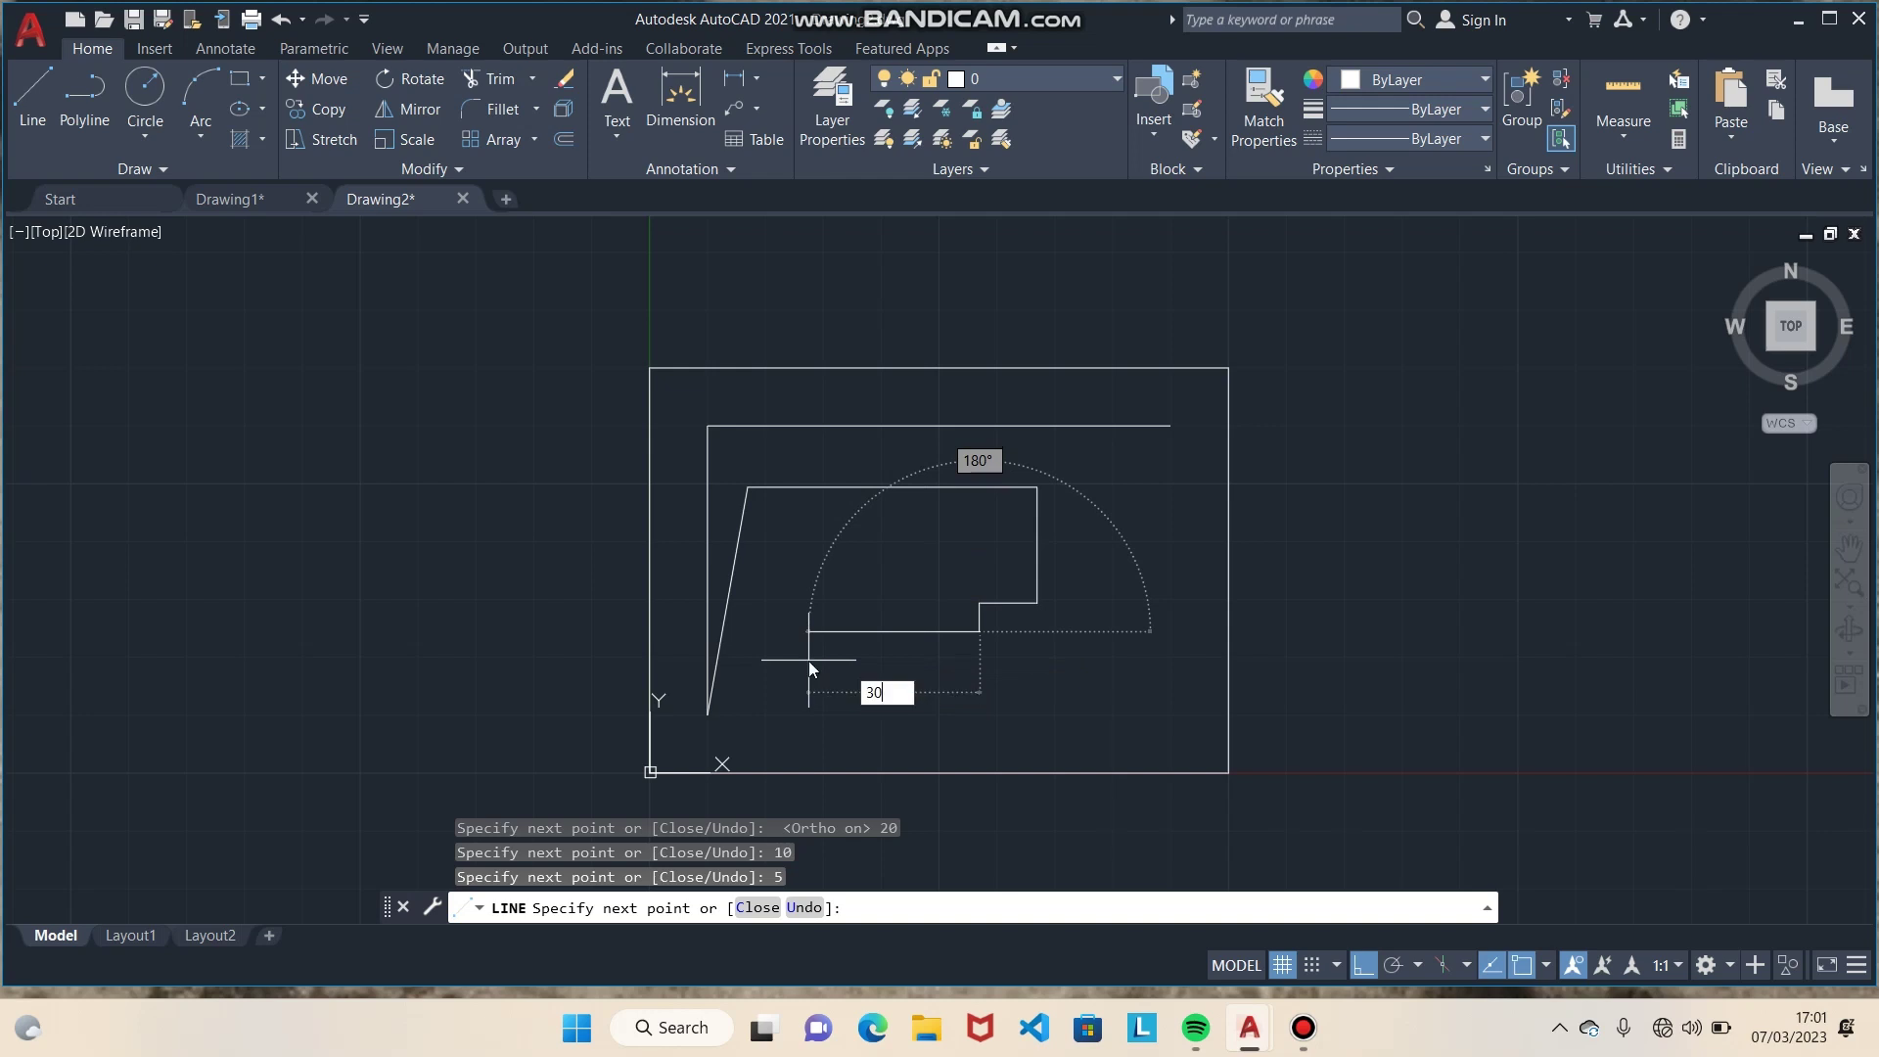
key(Return)
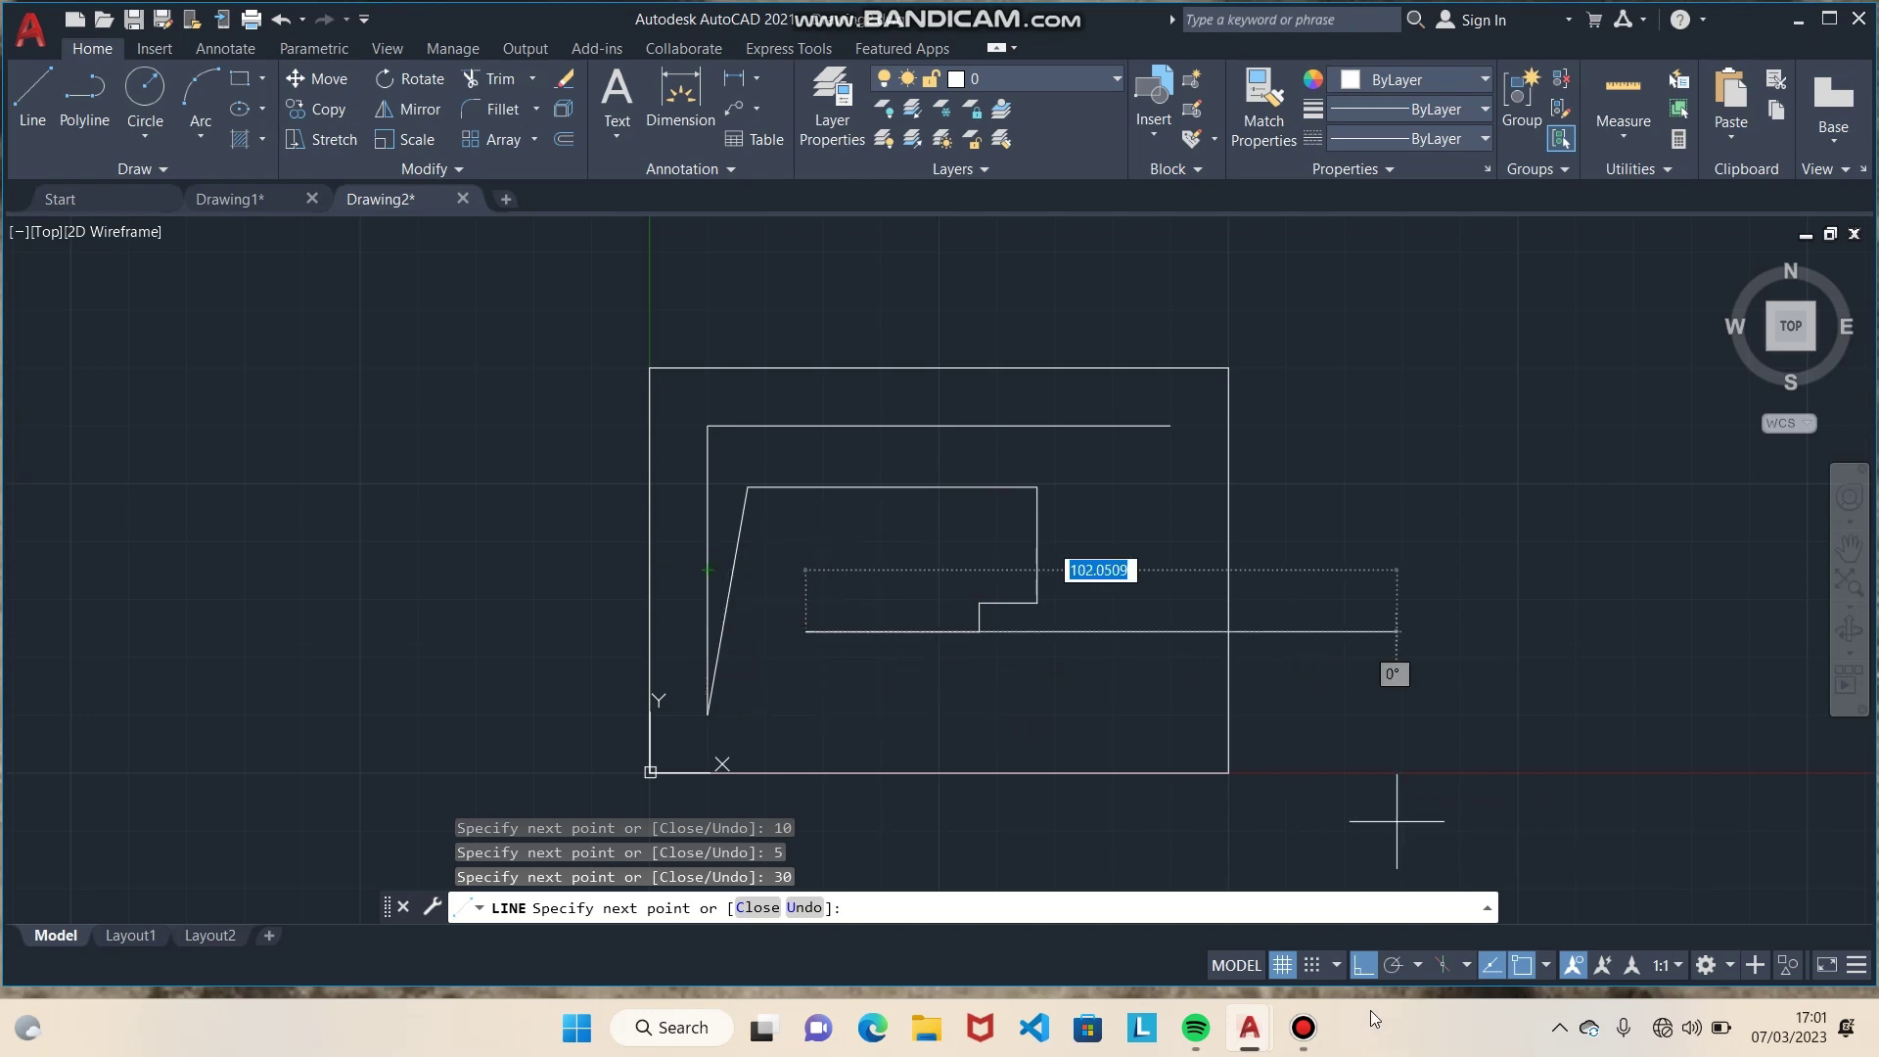
Step: With Ortho off, draw a 20-unit line at 45° and undo the accidental extra segment
click(1364, 967)
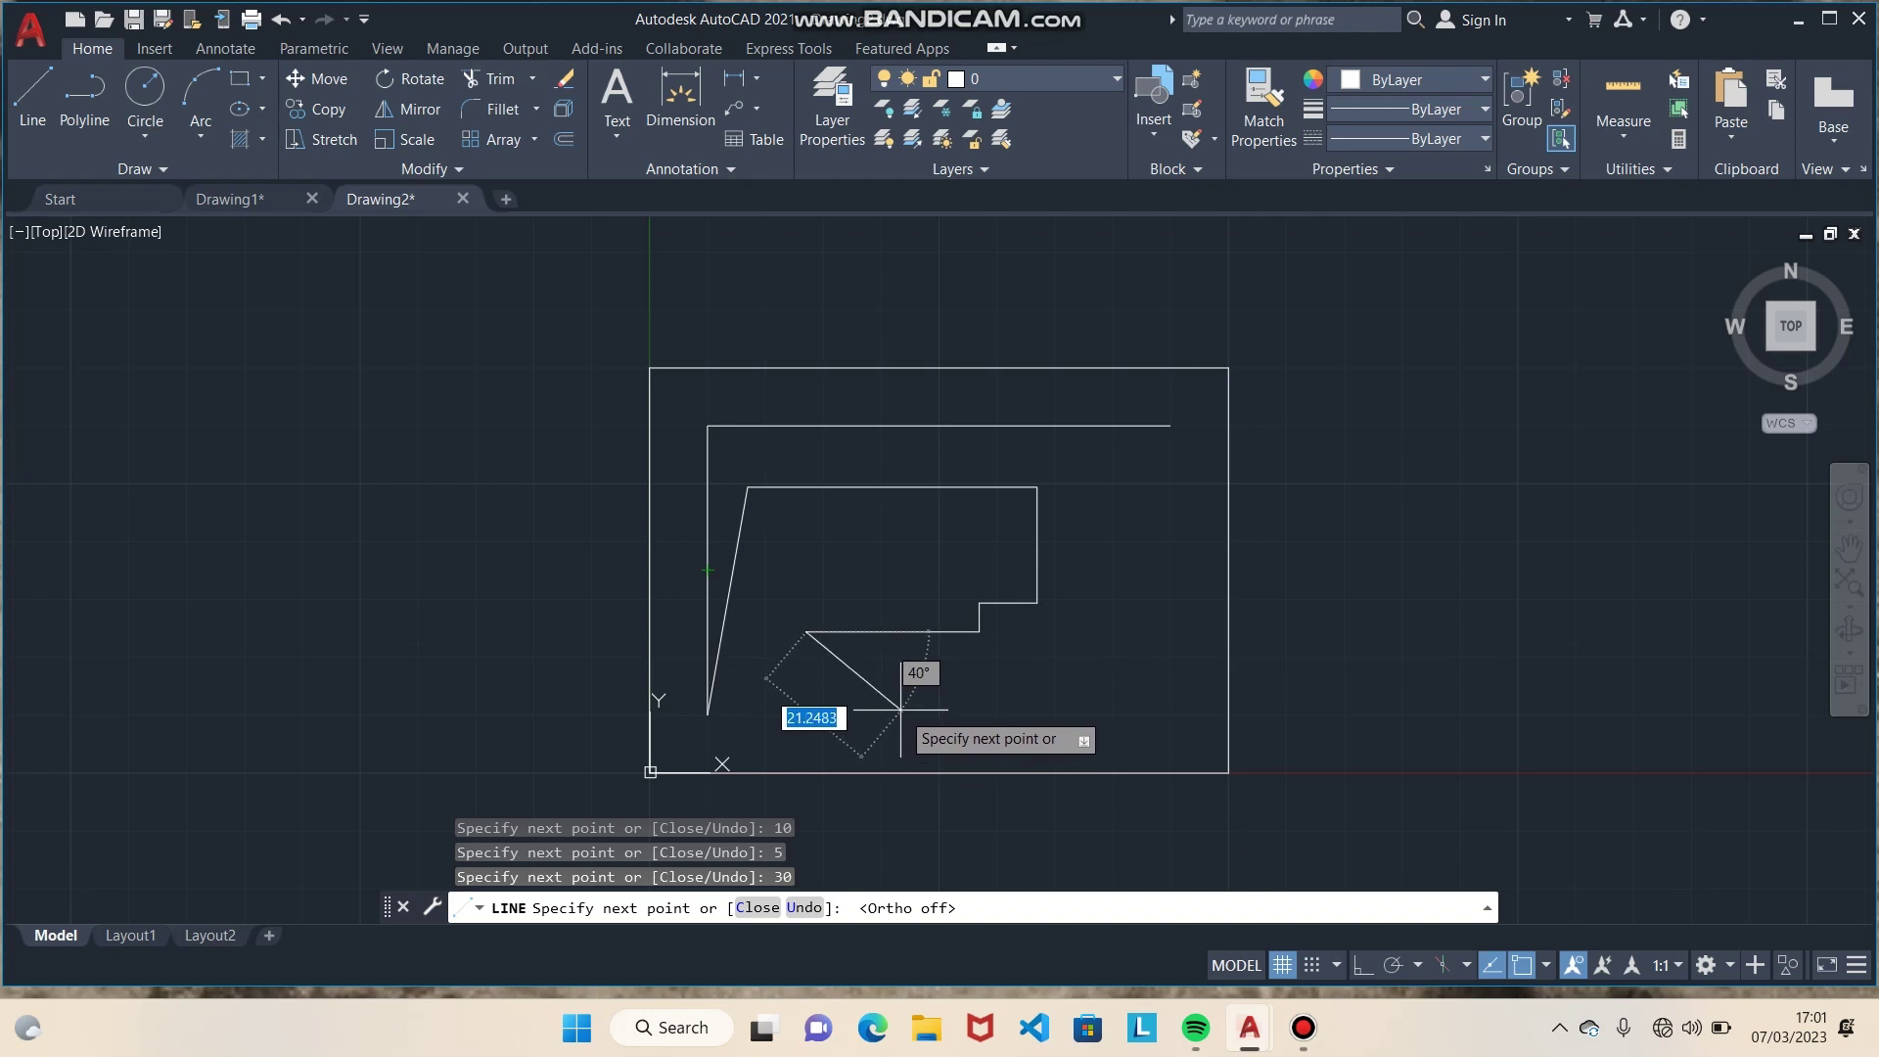
text(20)
key(Tab)
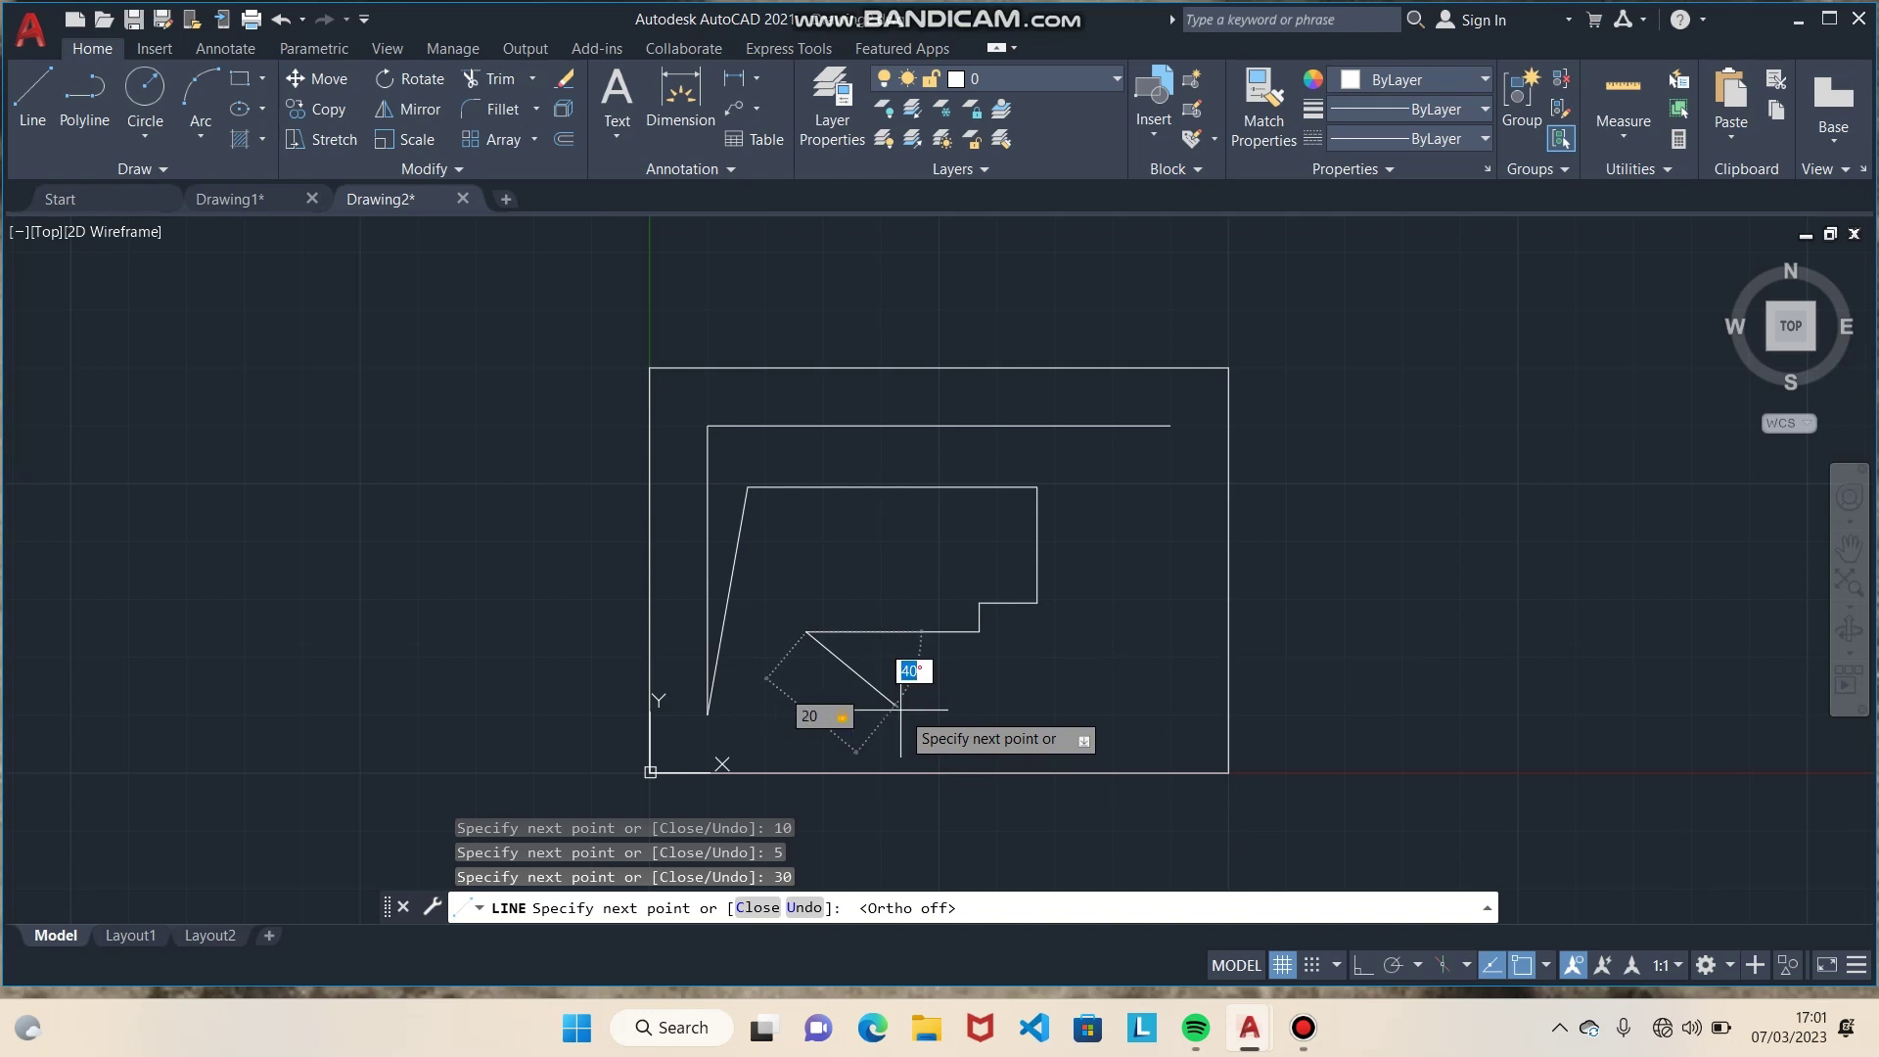
text(45)
key(Return)
click(900, 710)
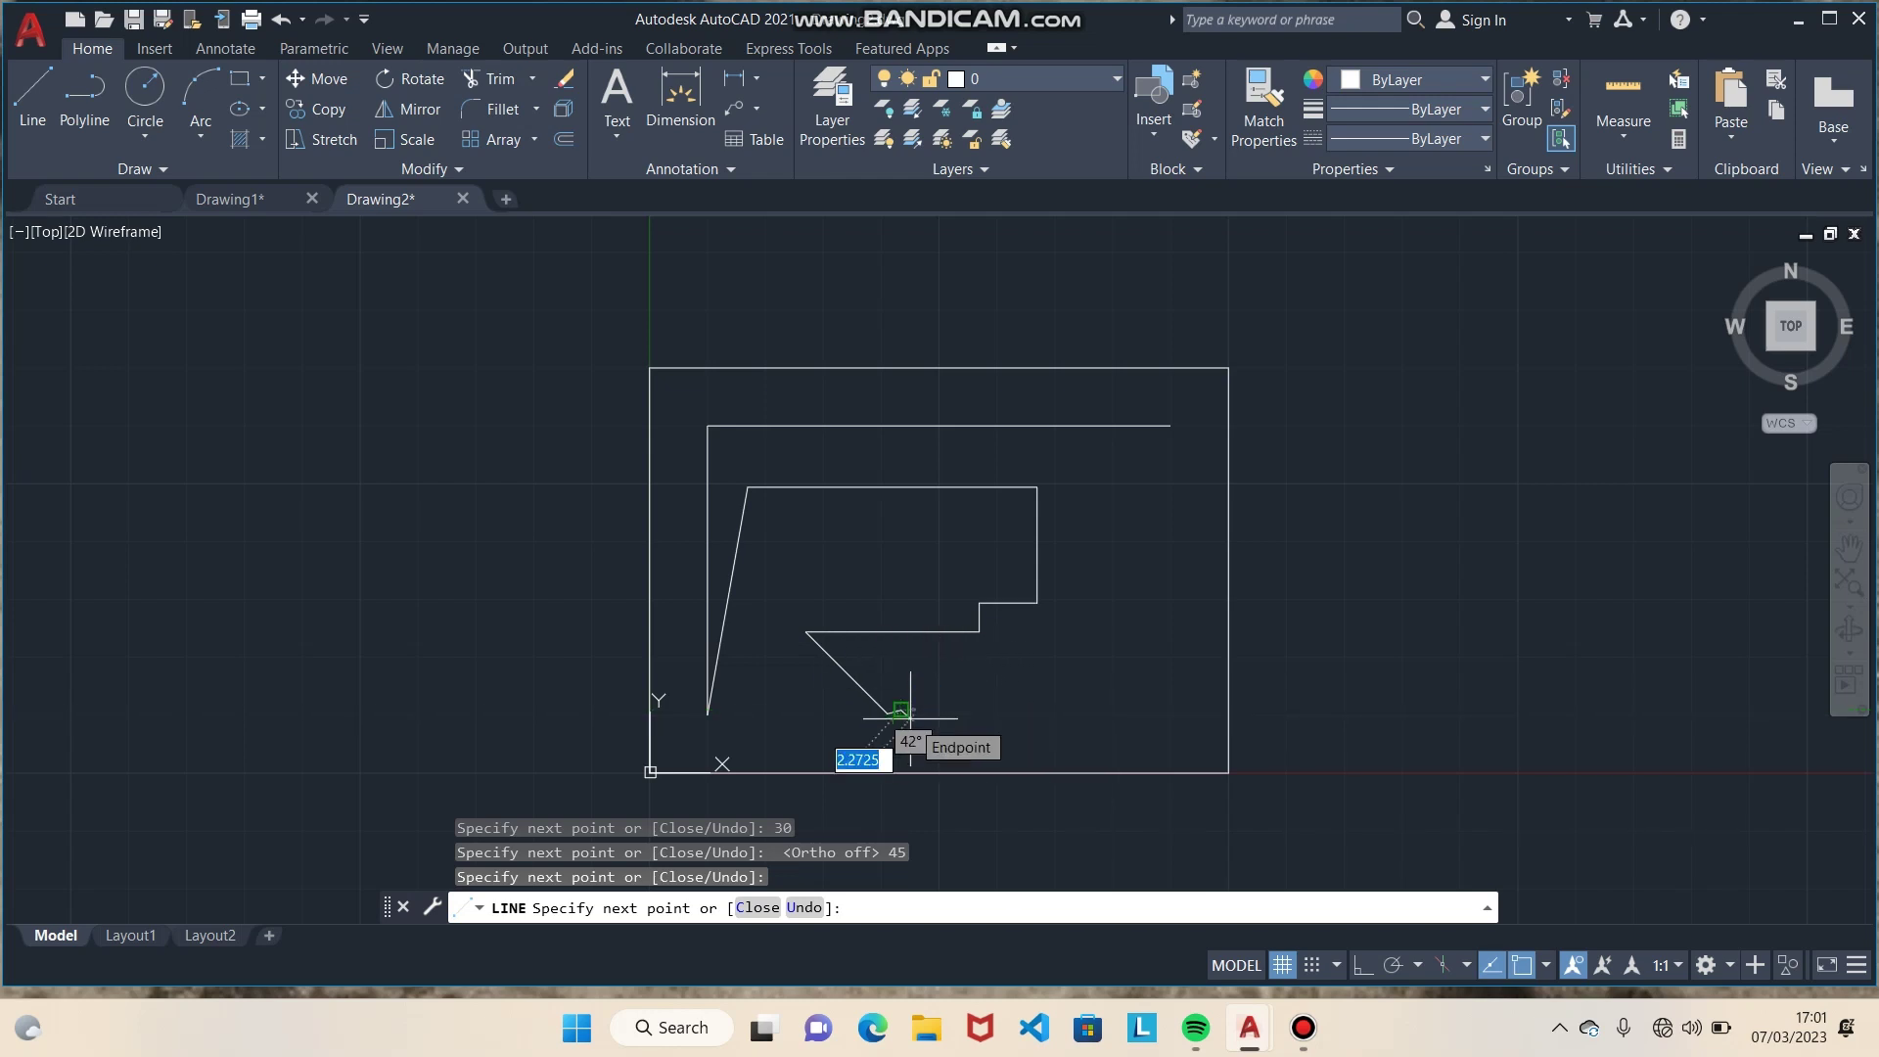
key(ctrl+z)
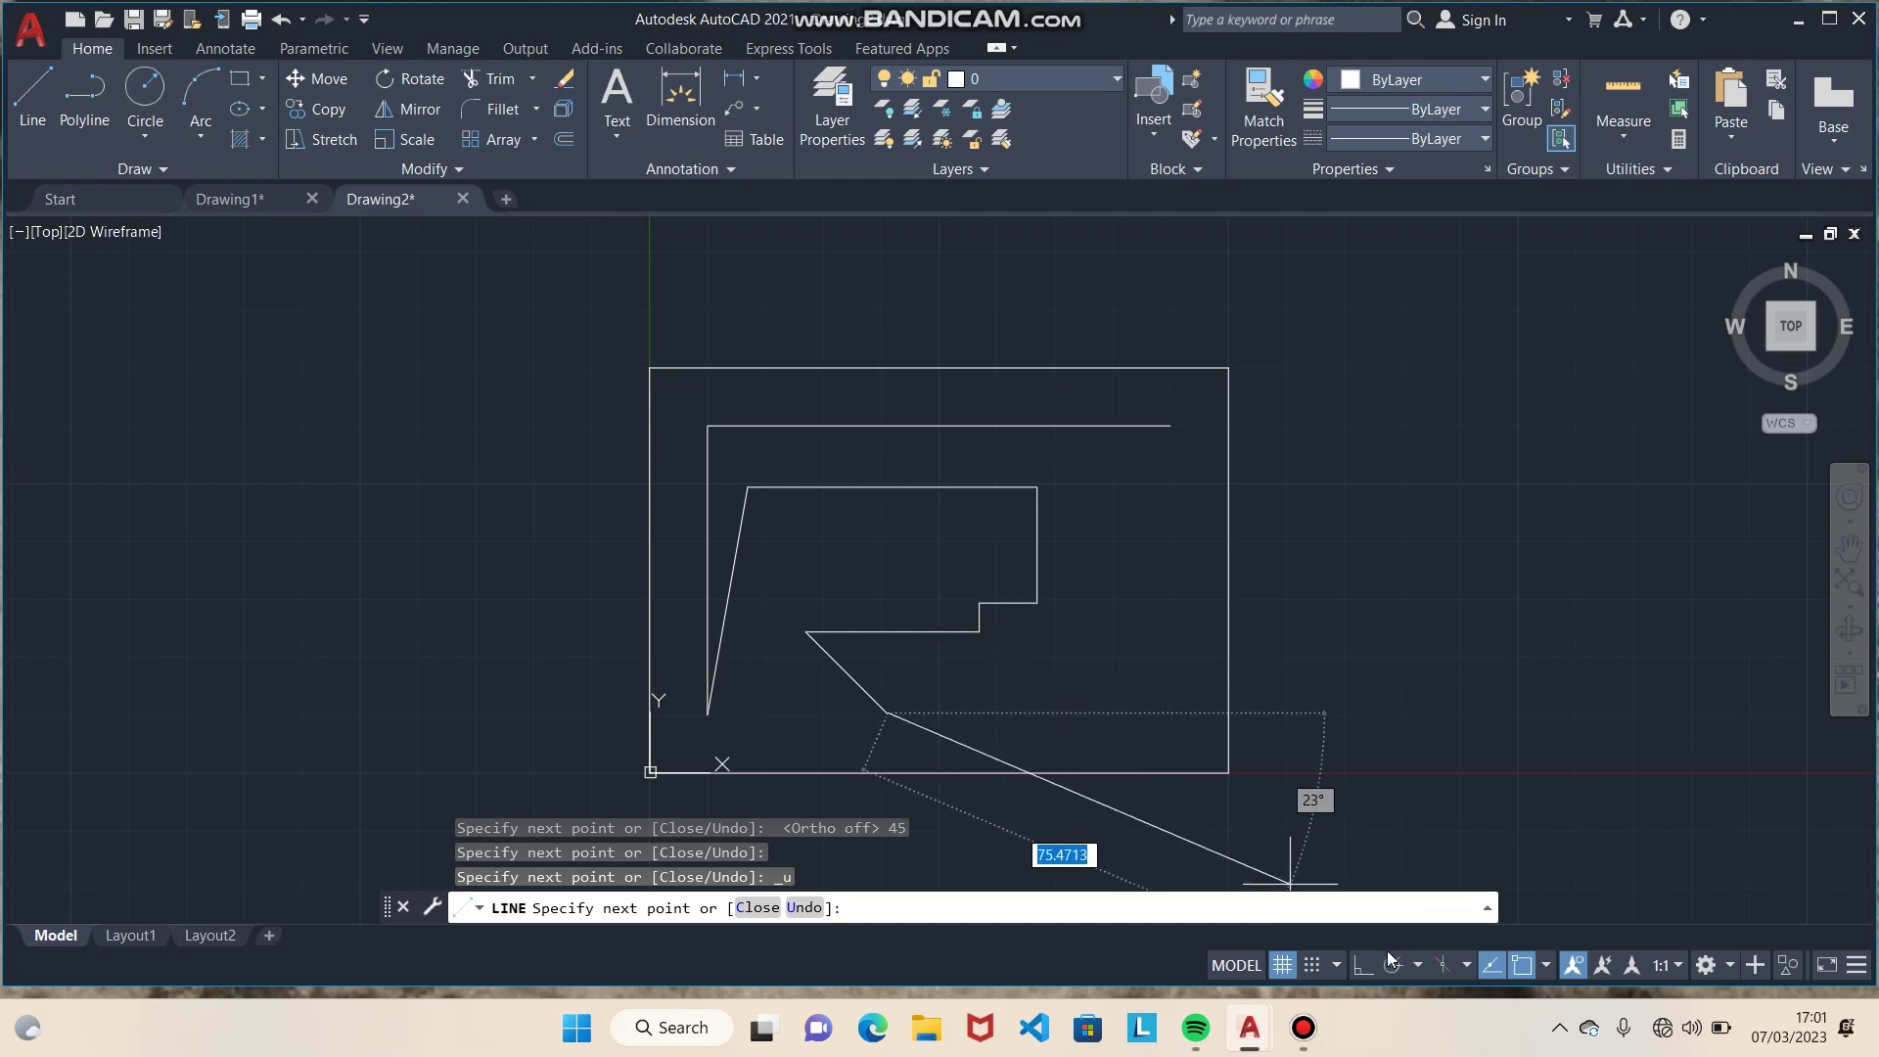
Step: With Ortho on, add a 40-unit horizontal base and a 30-unit vertical edge
click(1358, 964)
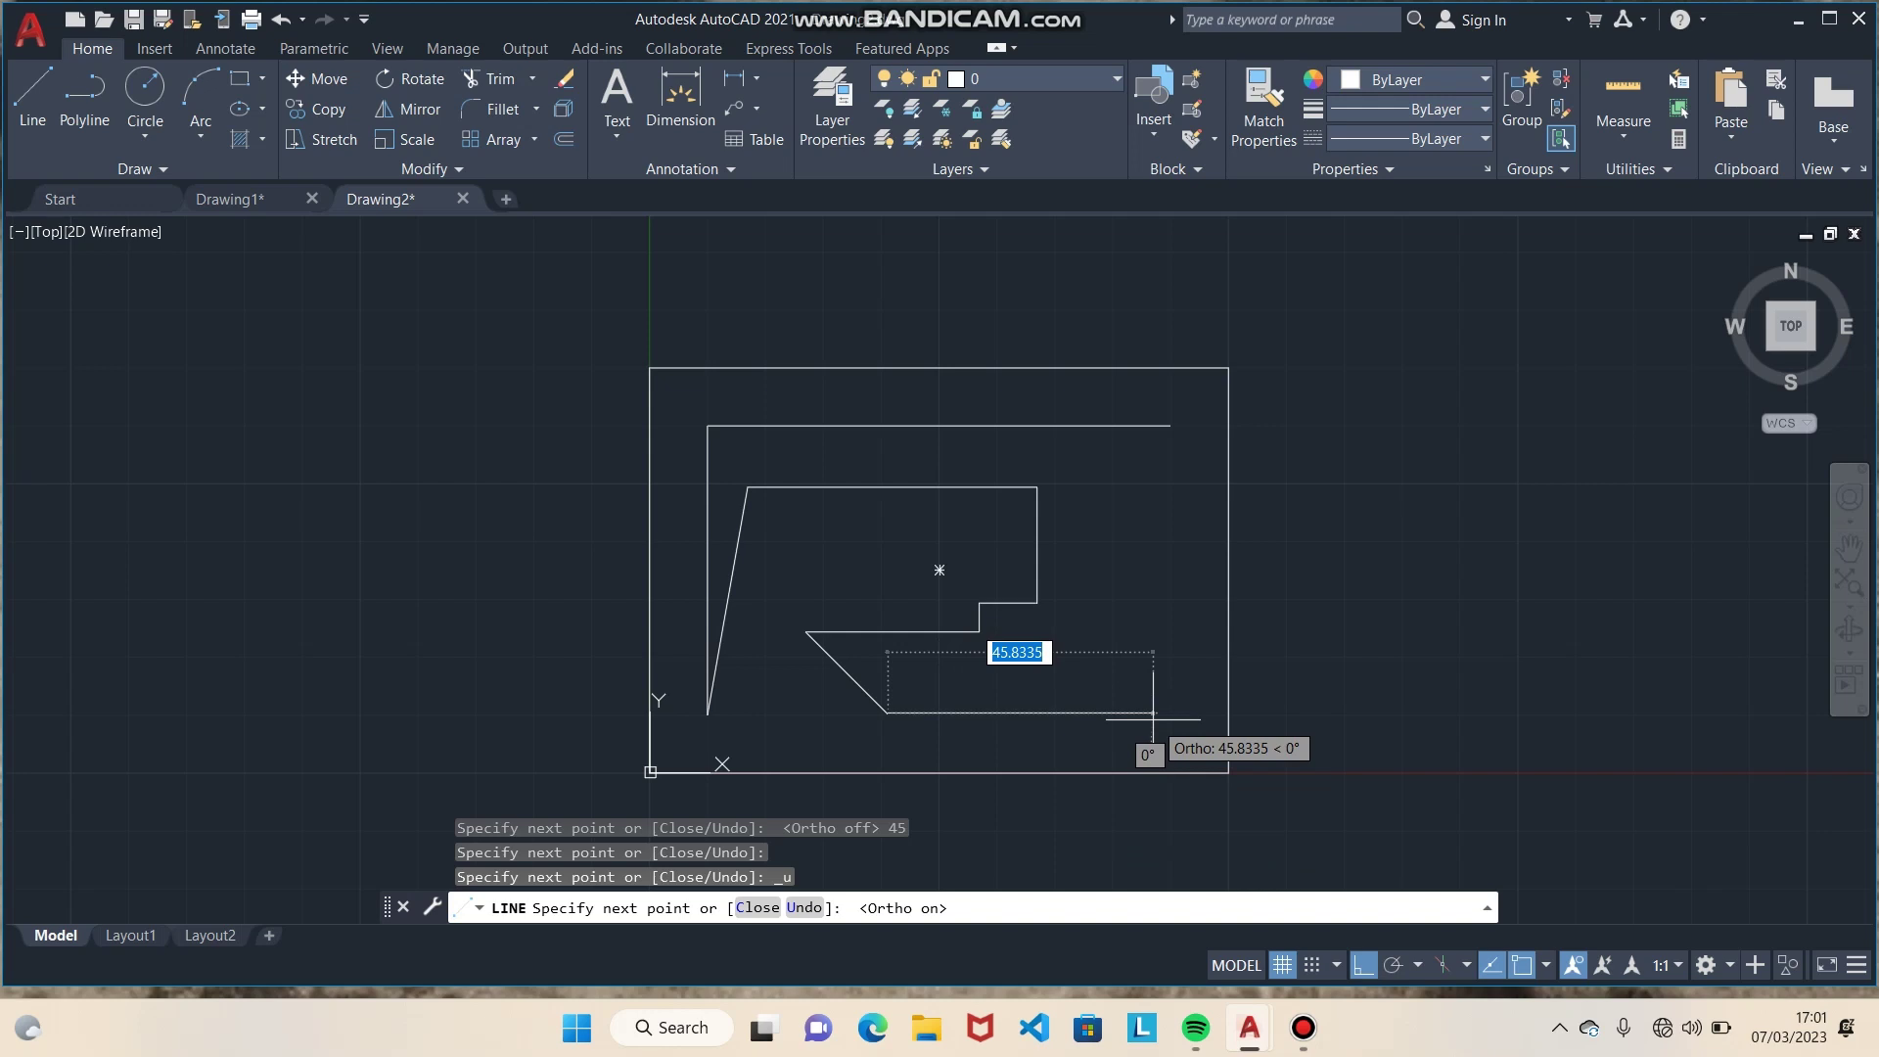
text(40)
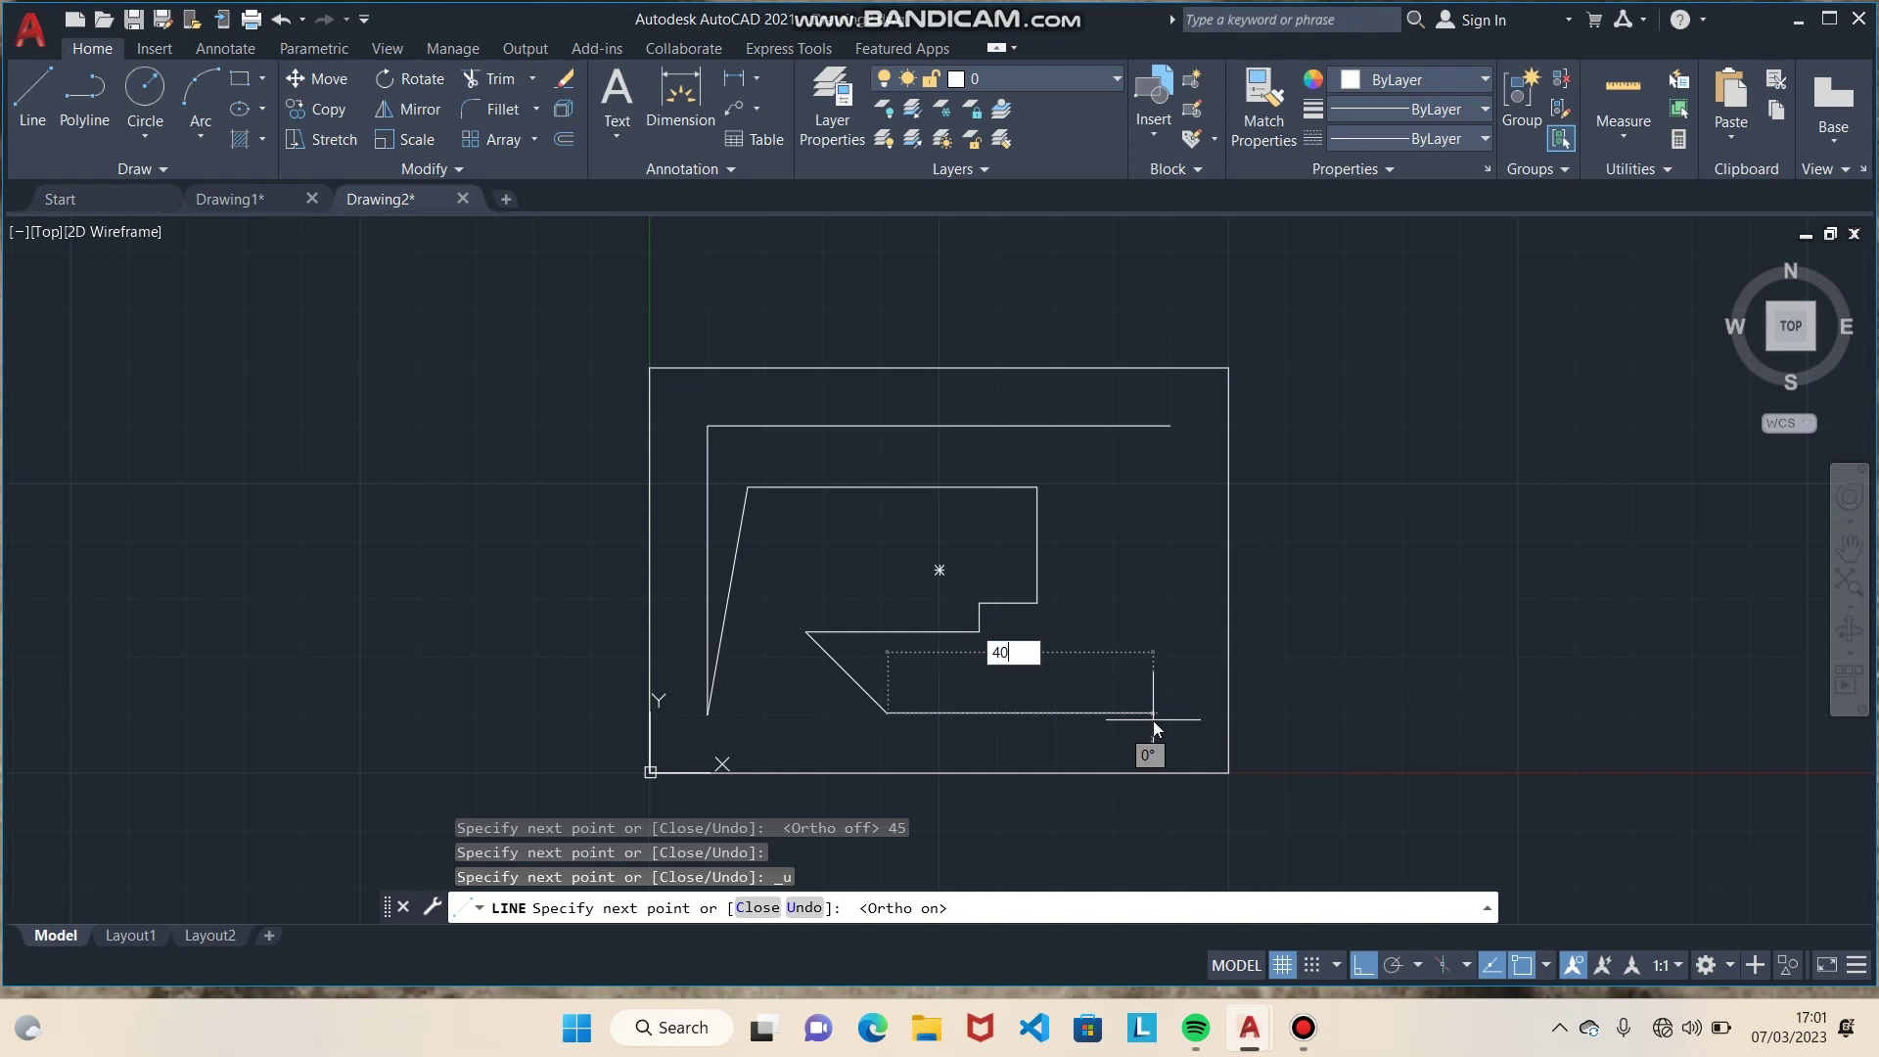
key(Return)
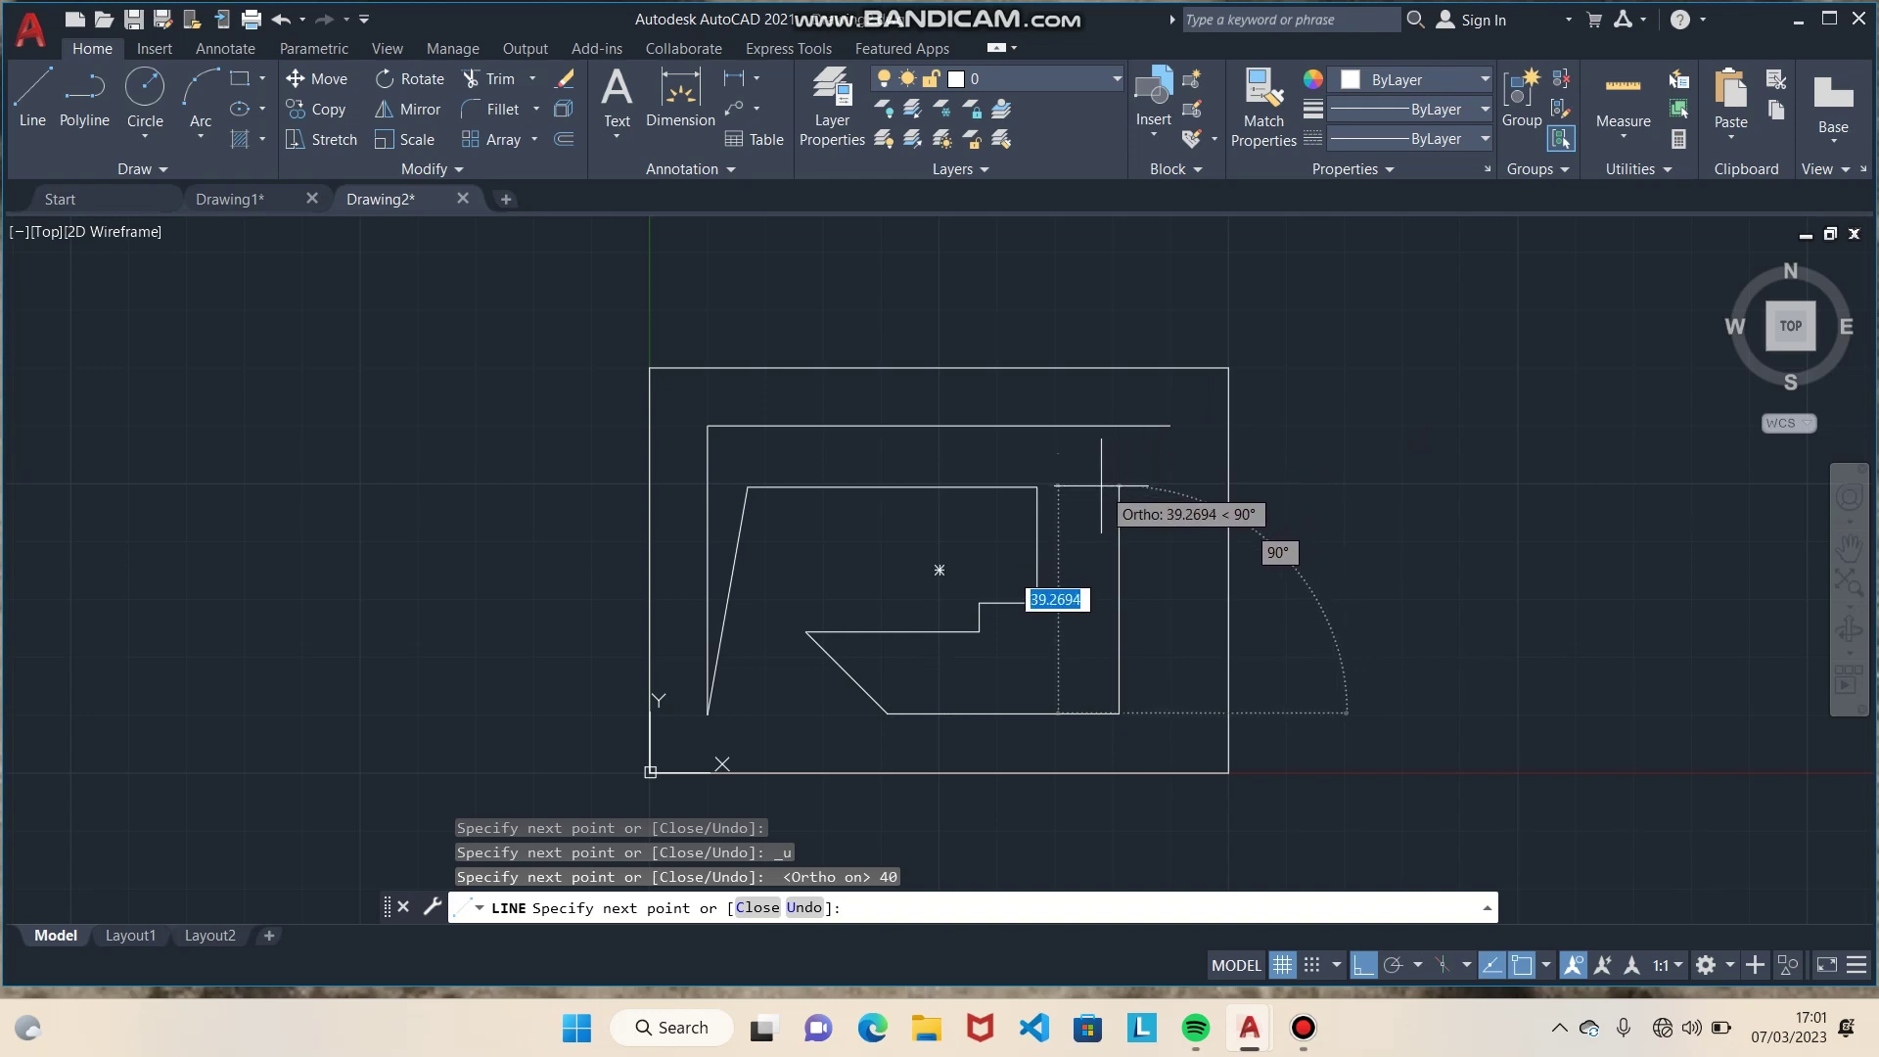
text(30)
key(Return)
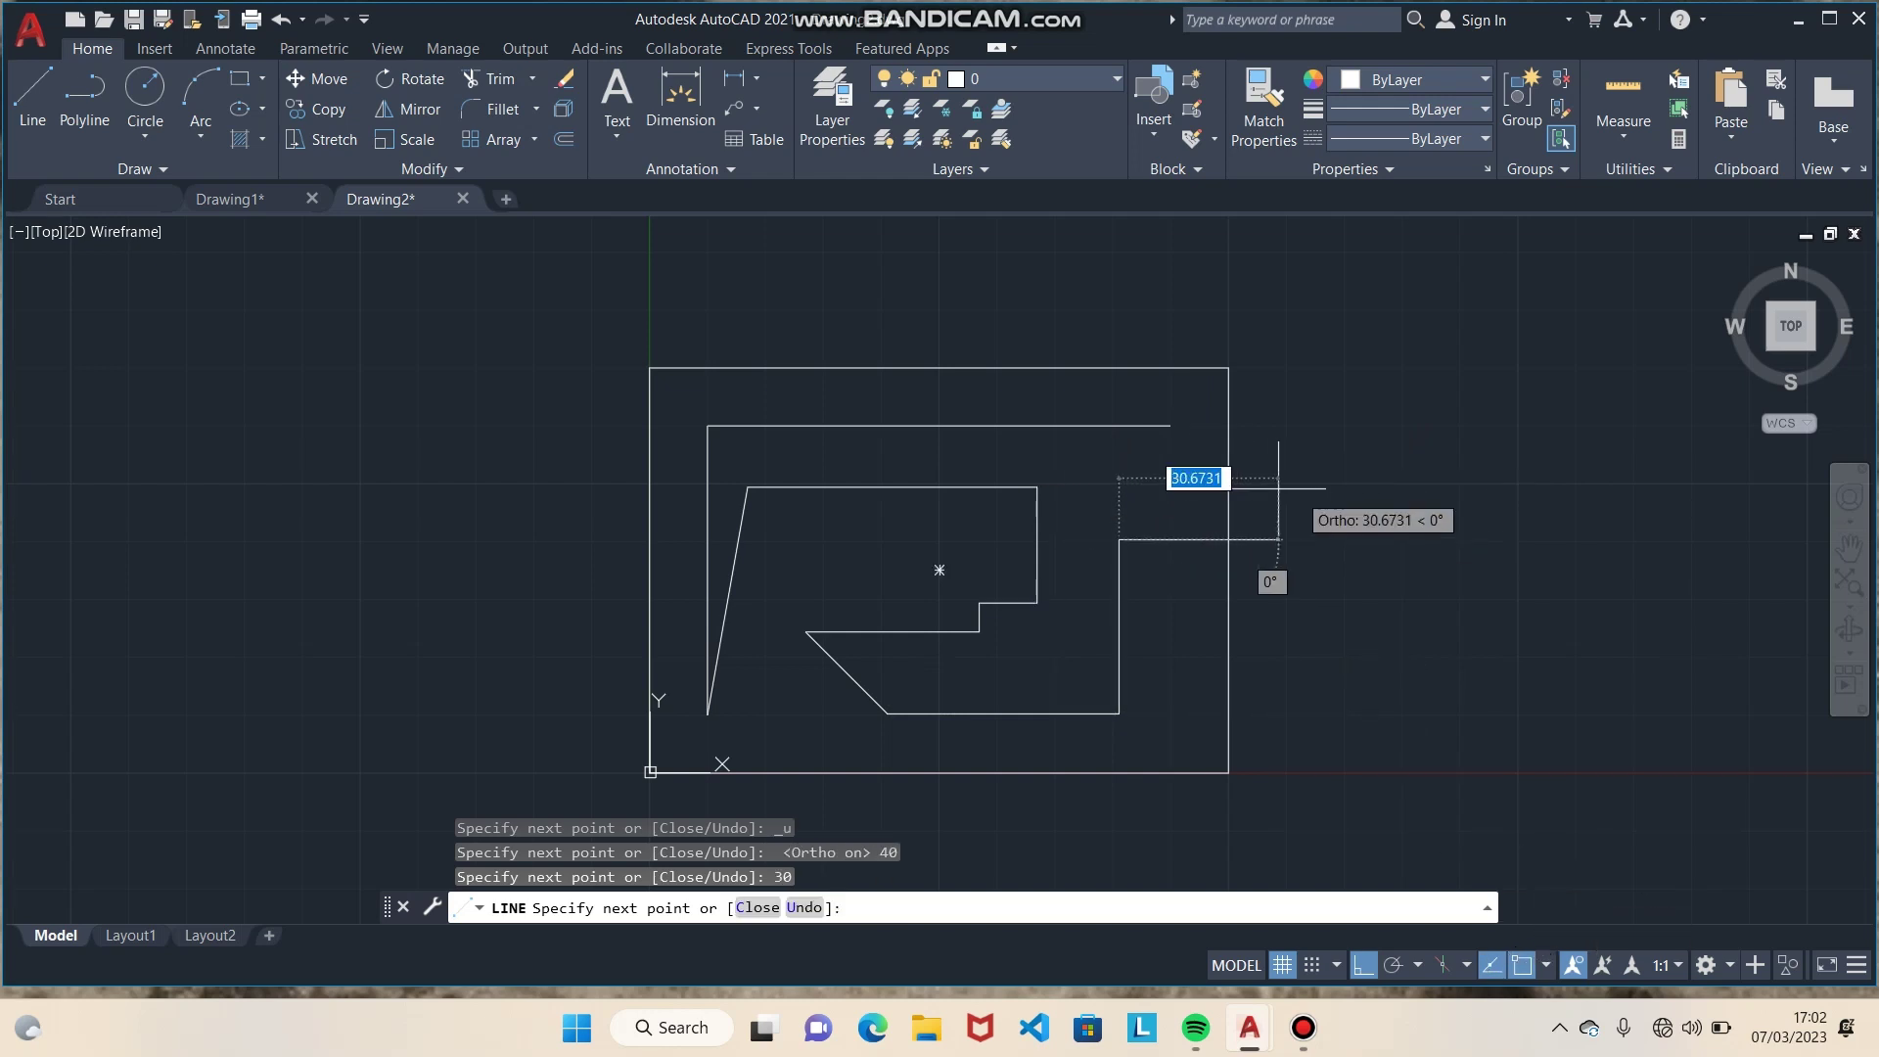
Step: Close the inner outline and dimension the rectangle's 100 top, 70 side and inner 80 top edge
click(1169, 425)
click(680, 98)
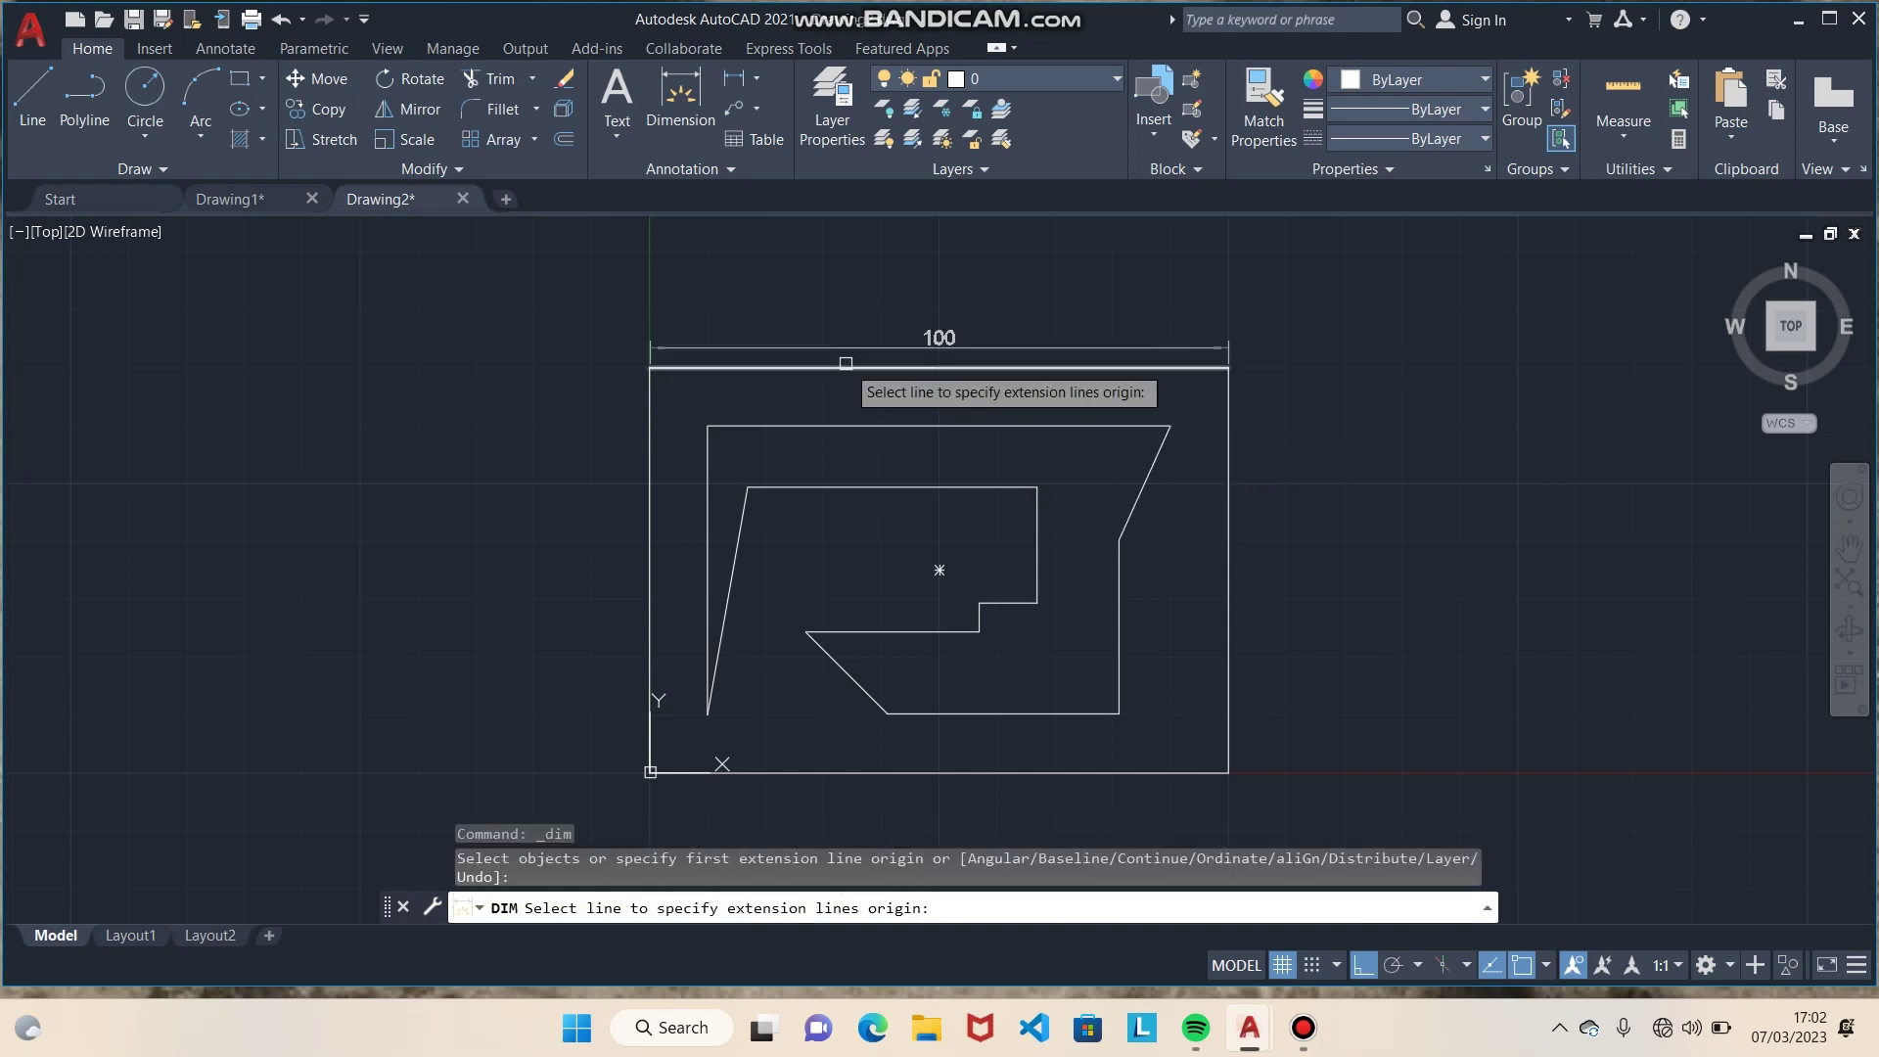
click(845, 366)
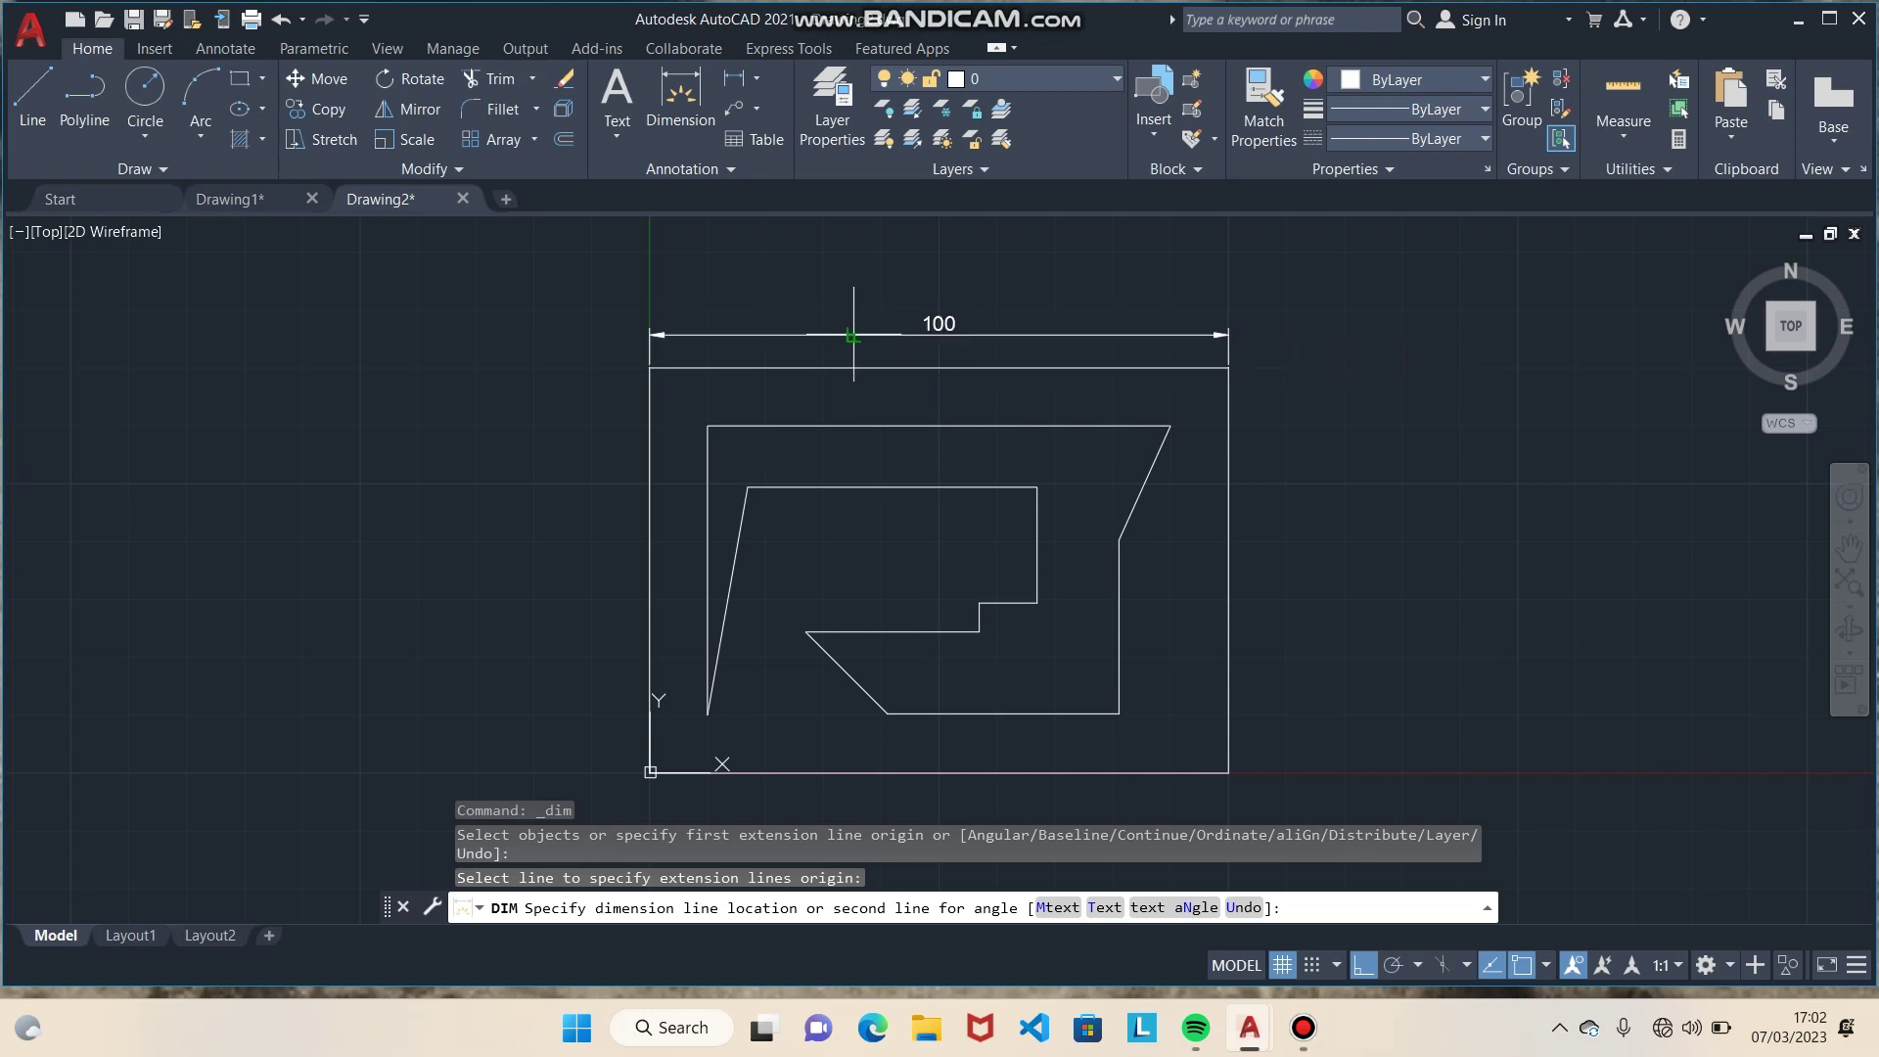
click(857, 333)
click(1228, 456)
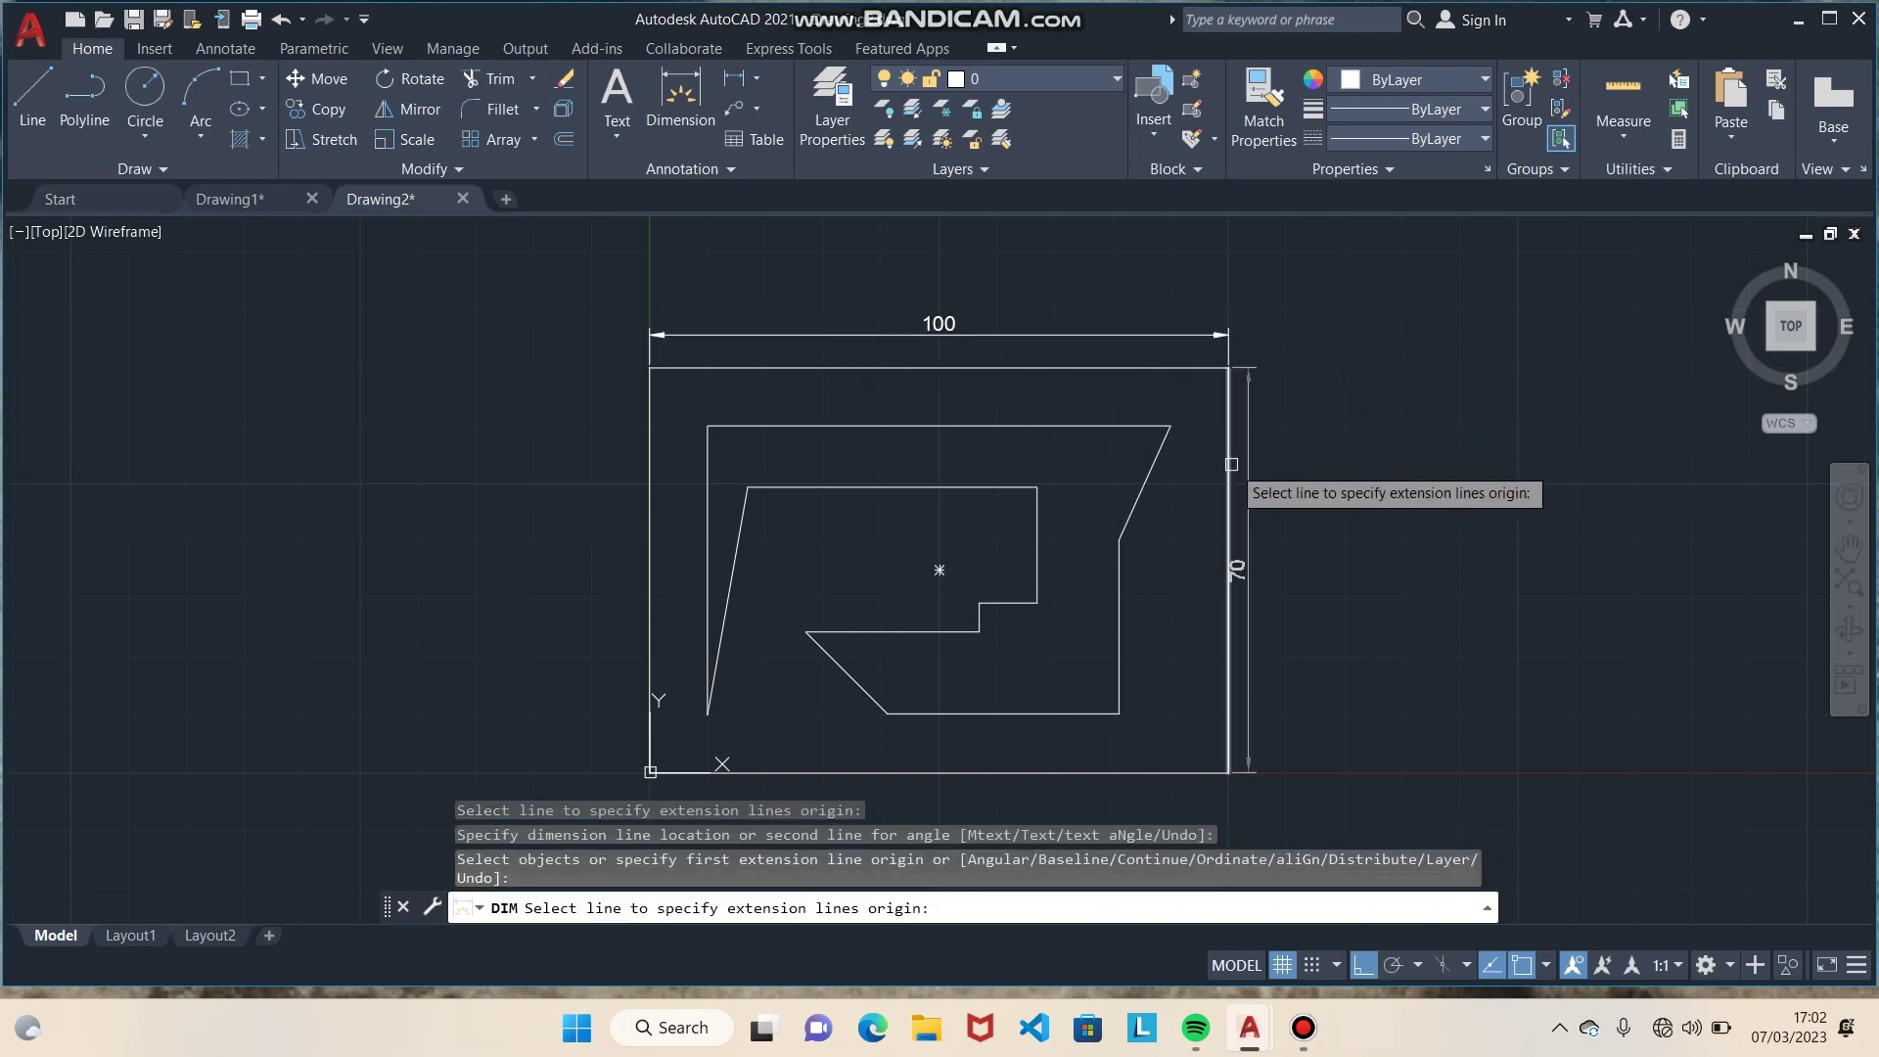
click(1266, 483)
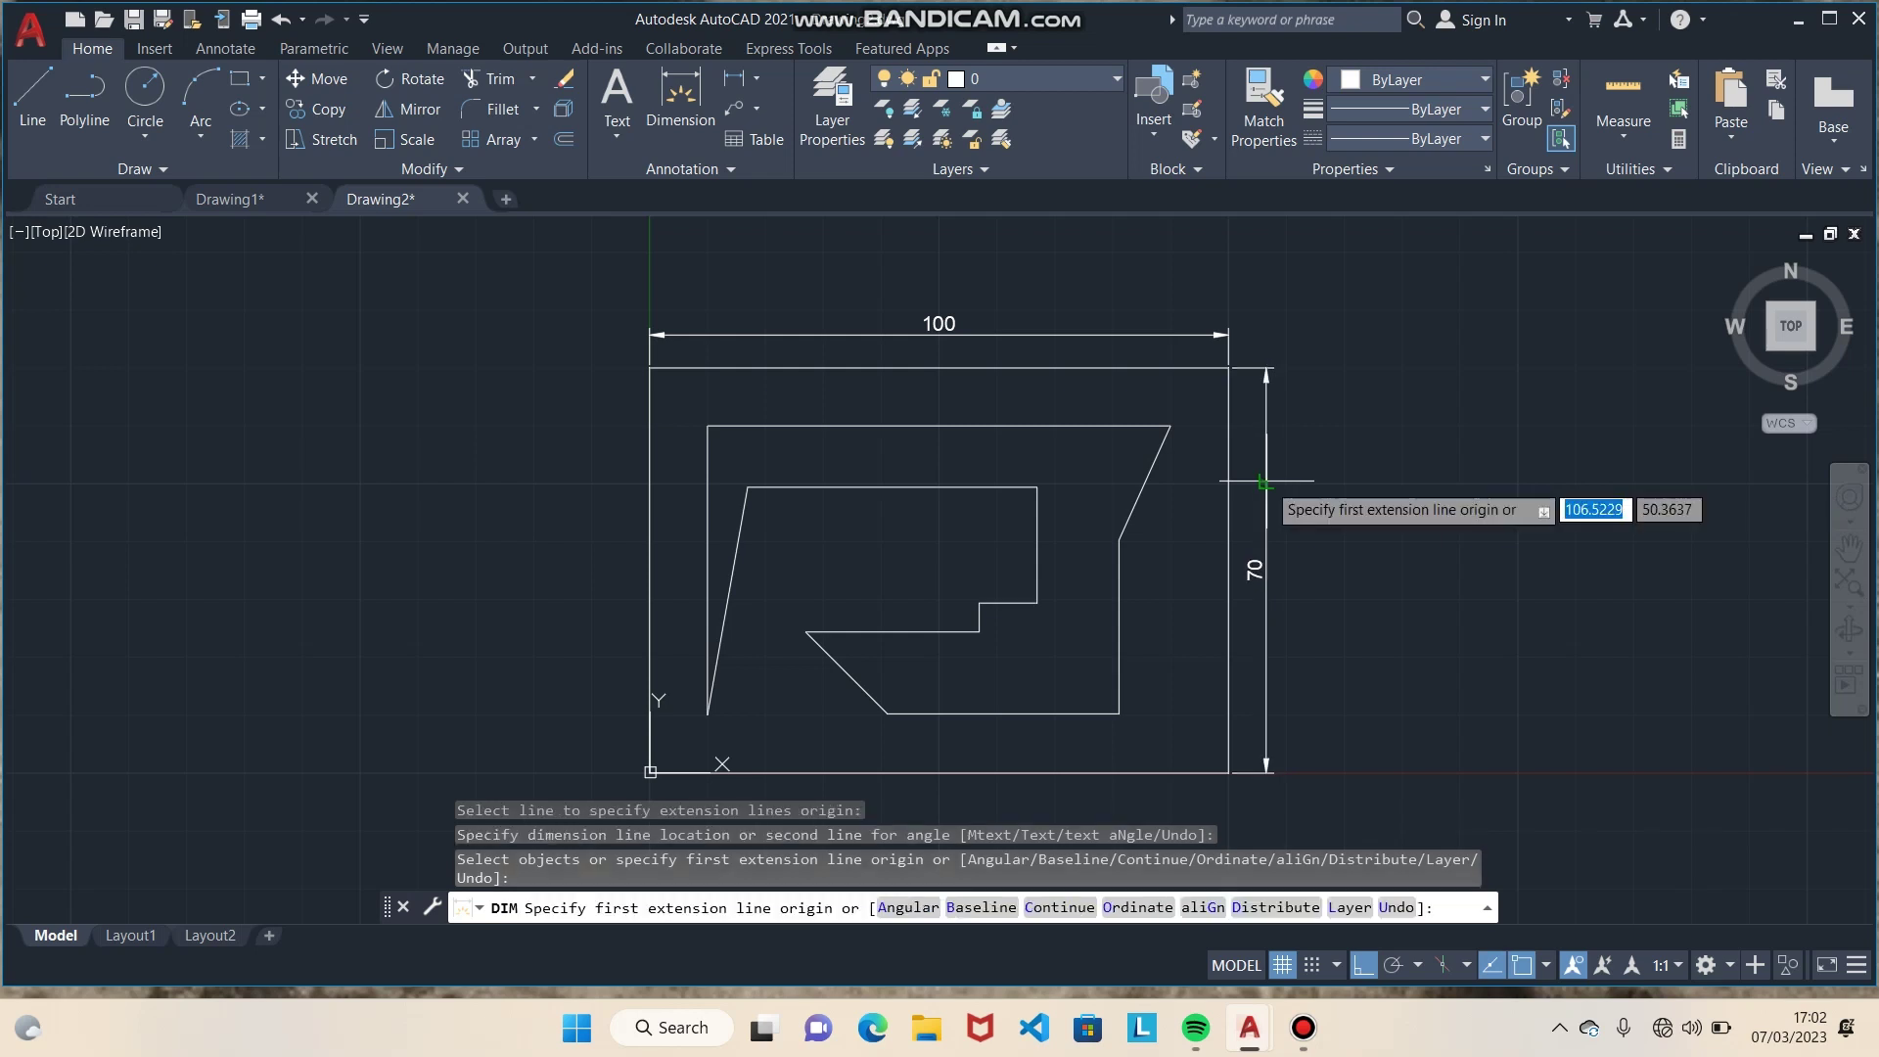
click(965, 425)
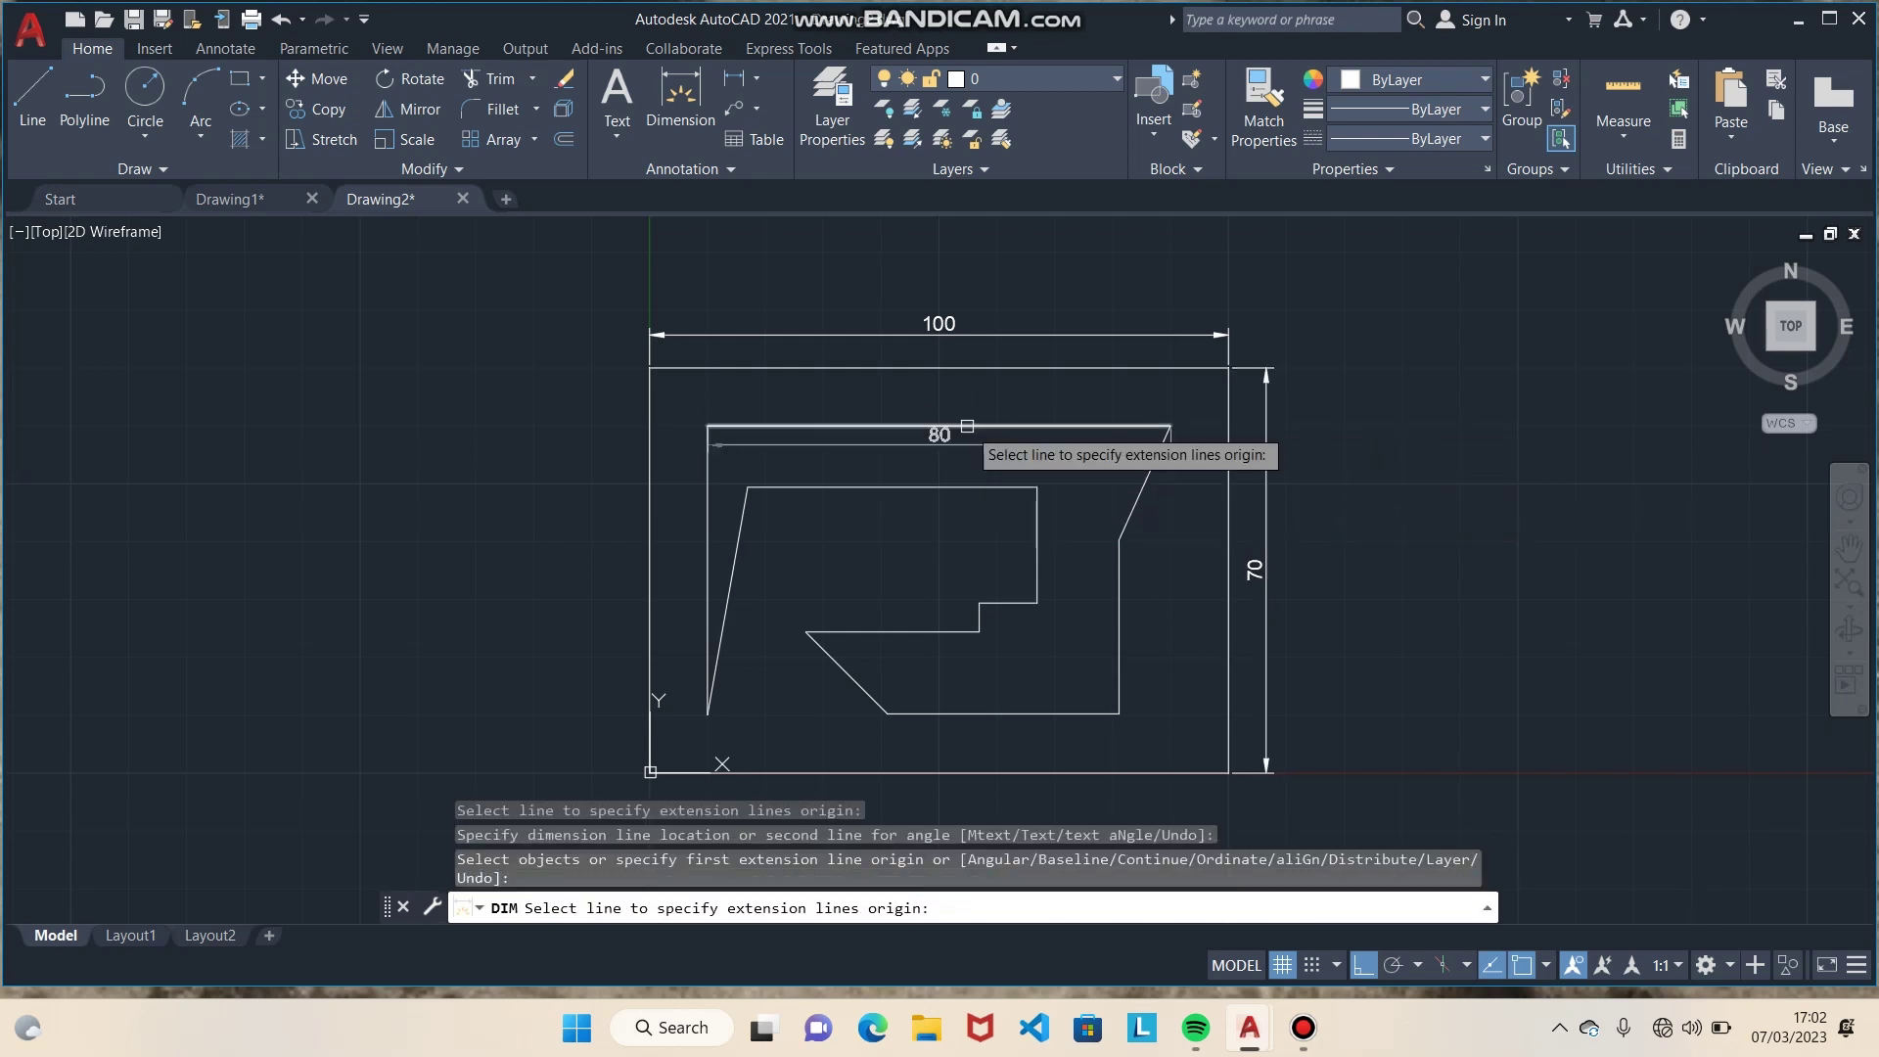
click(978, 401)
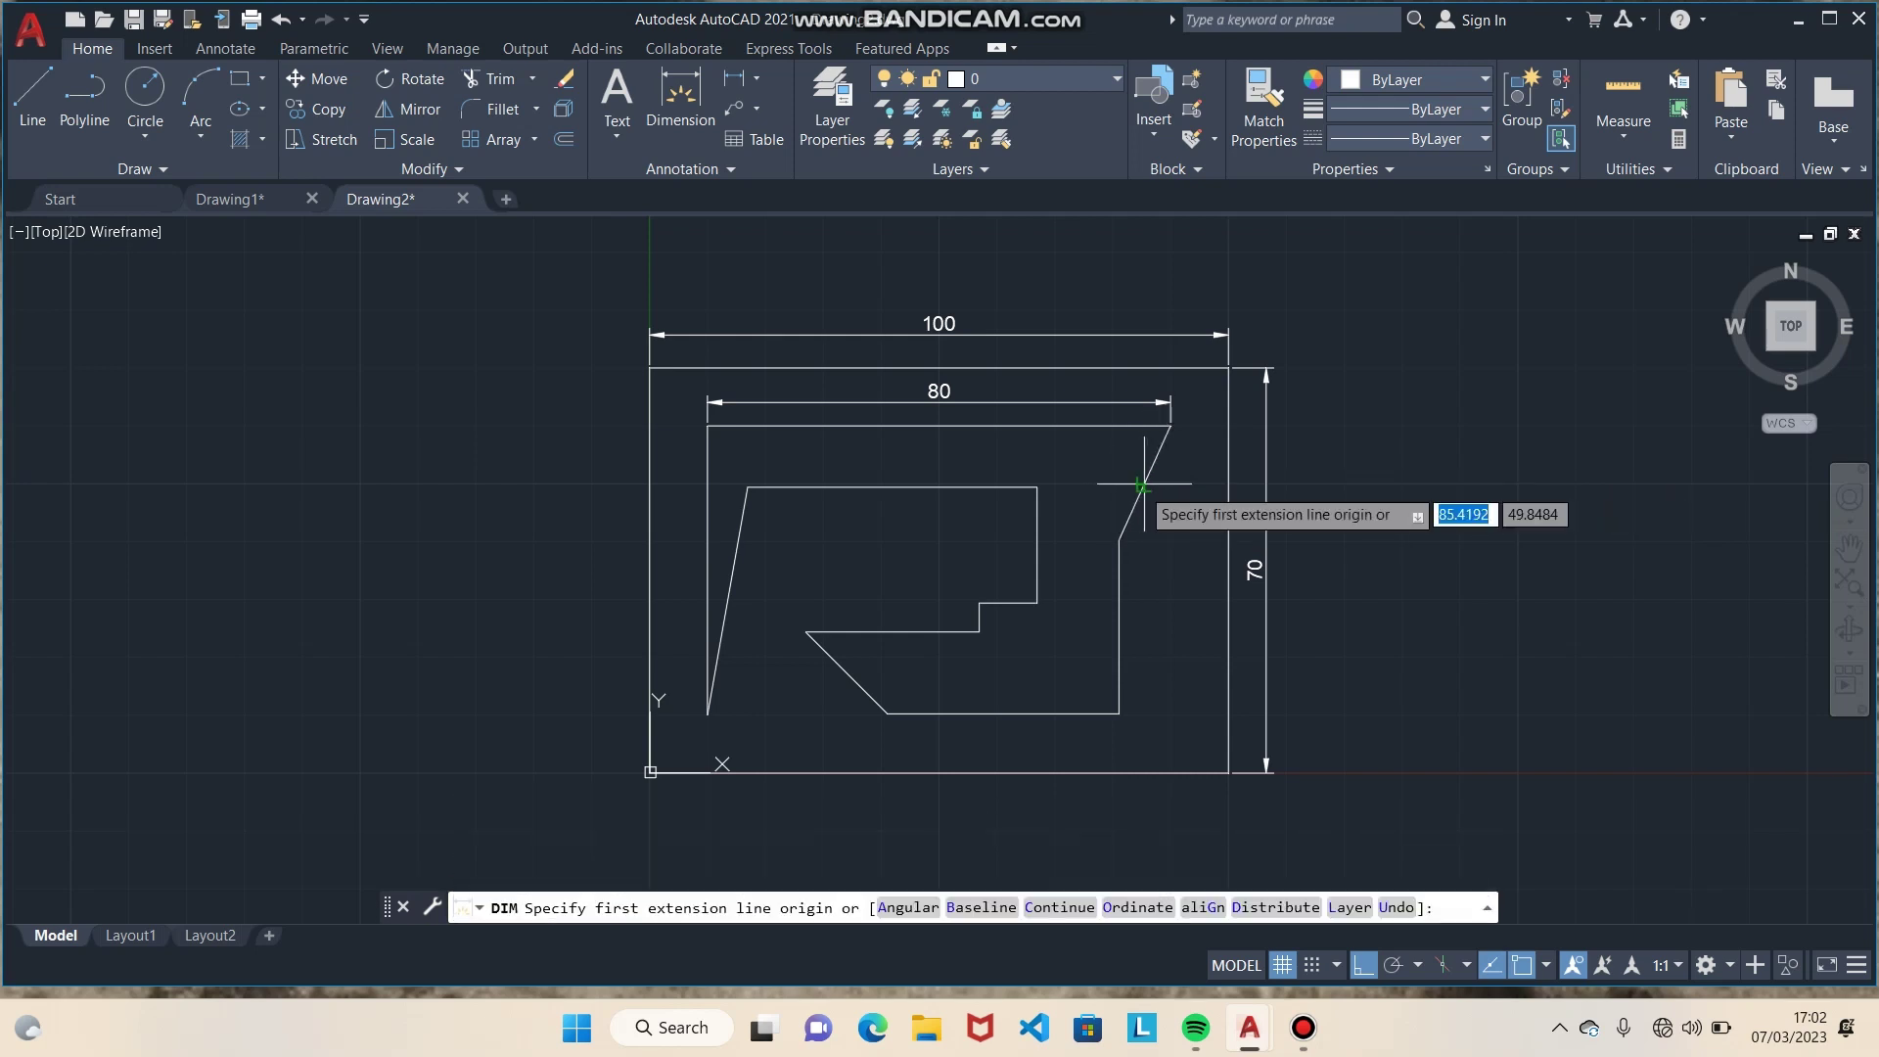
Step: Discard a slanted-line dimension attempt and dimension the short vertical inner edge at 30
key(Return)
key(Escape)
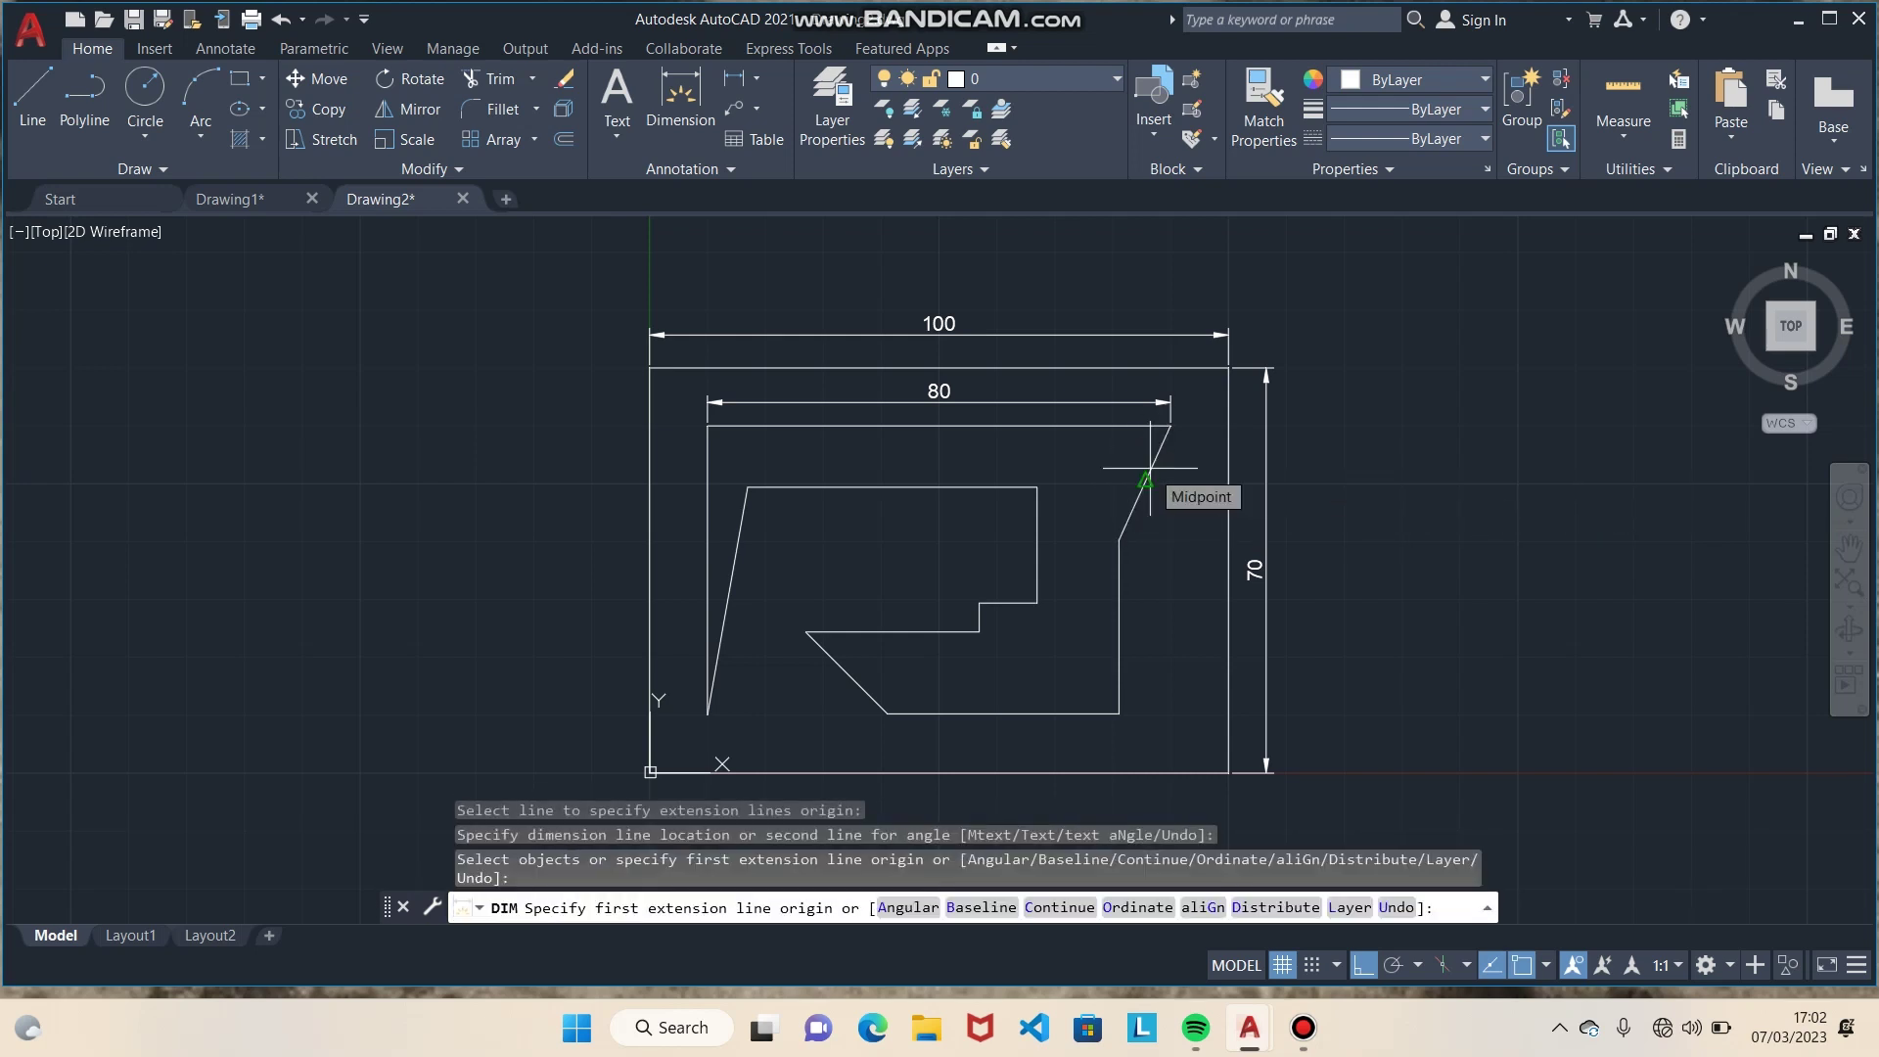
key(Return)
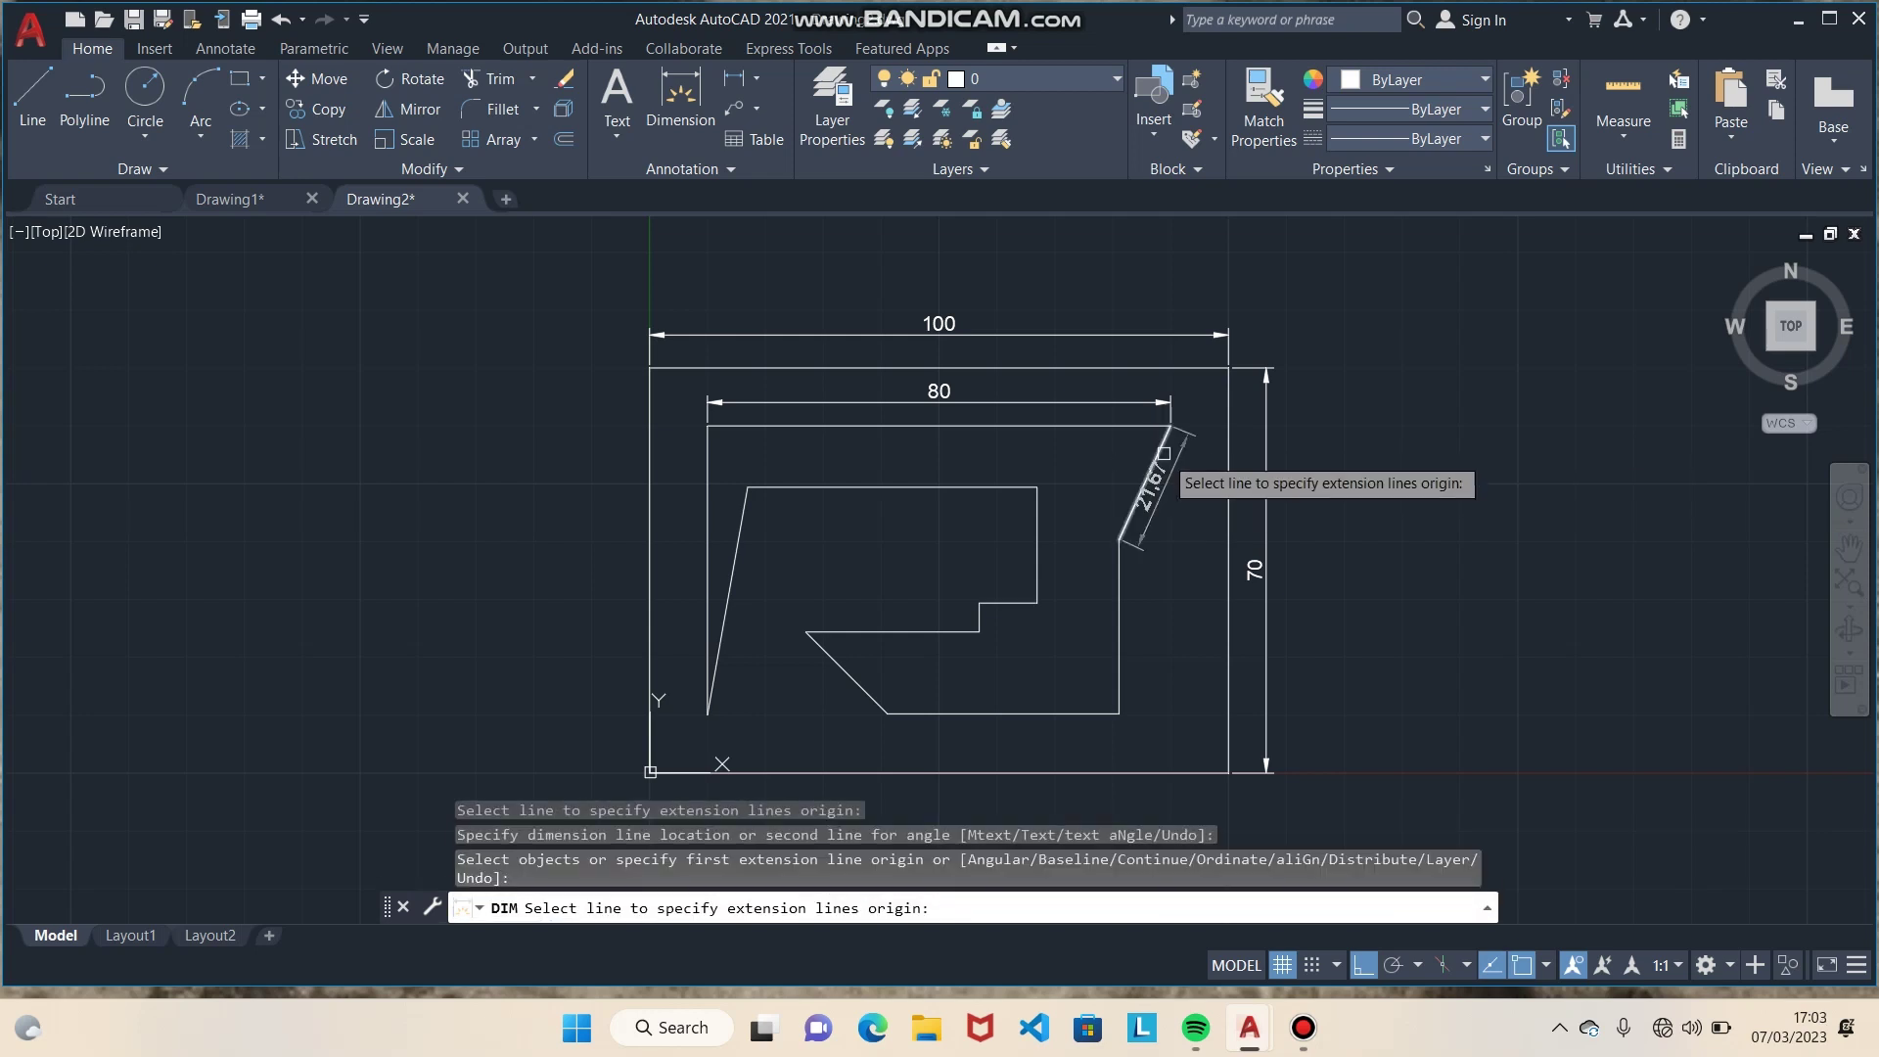
click(1156, 453)
key(ctrl+z)
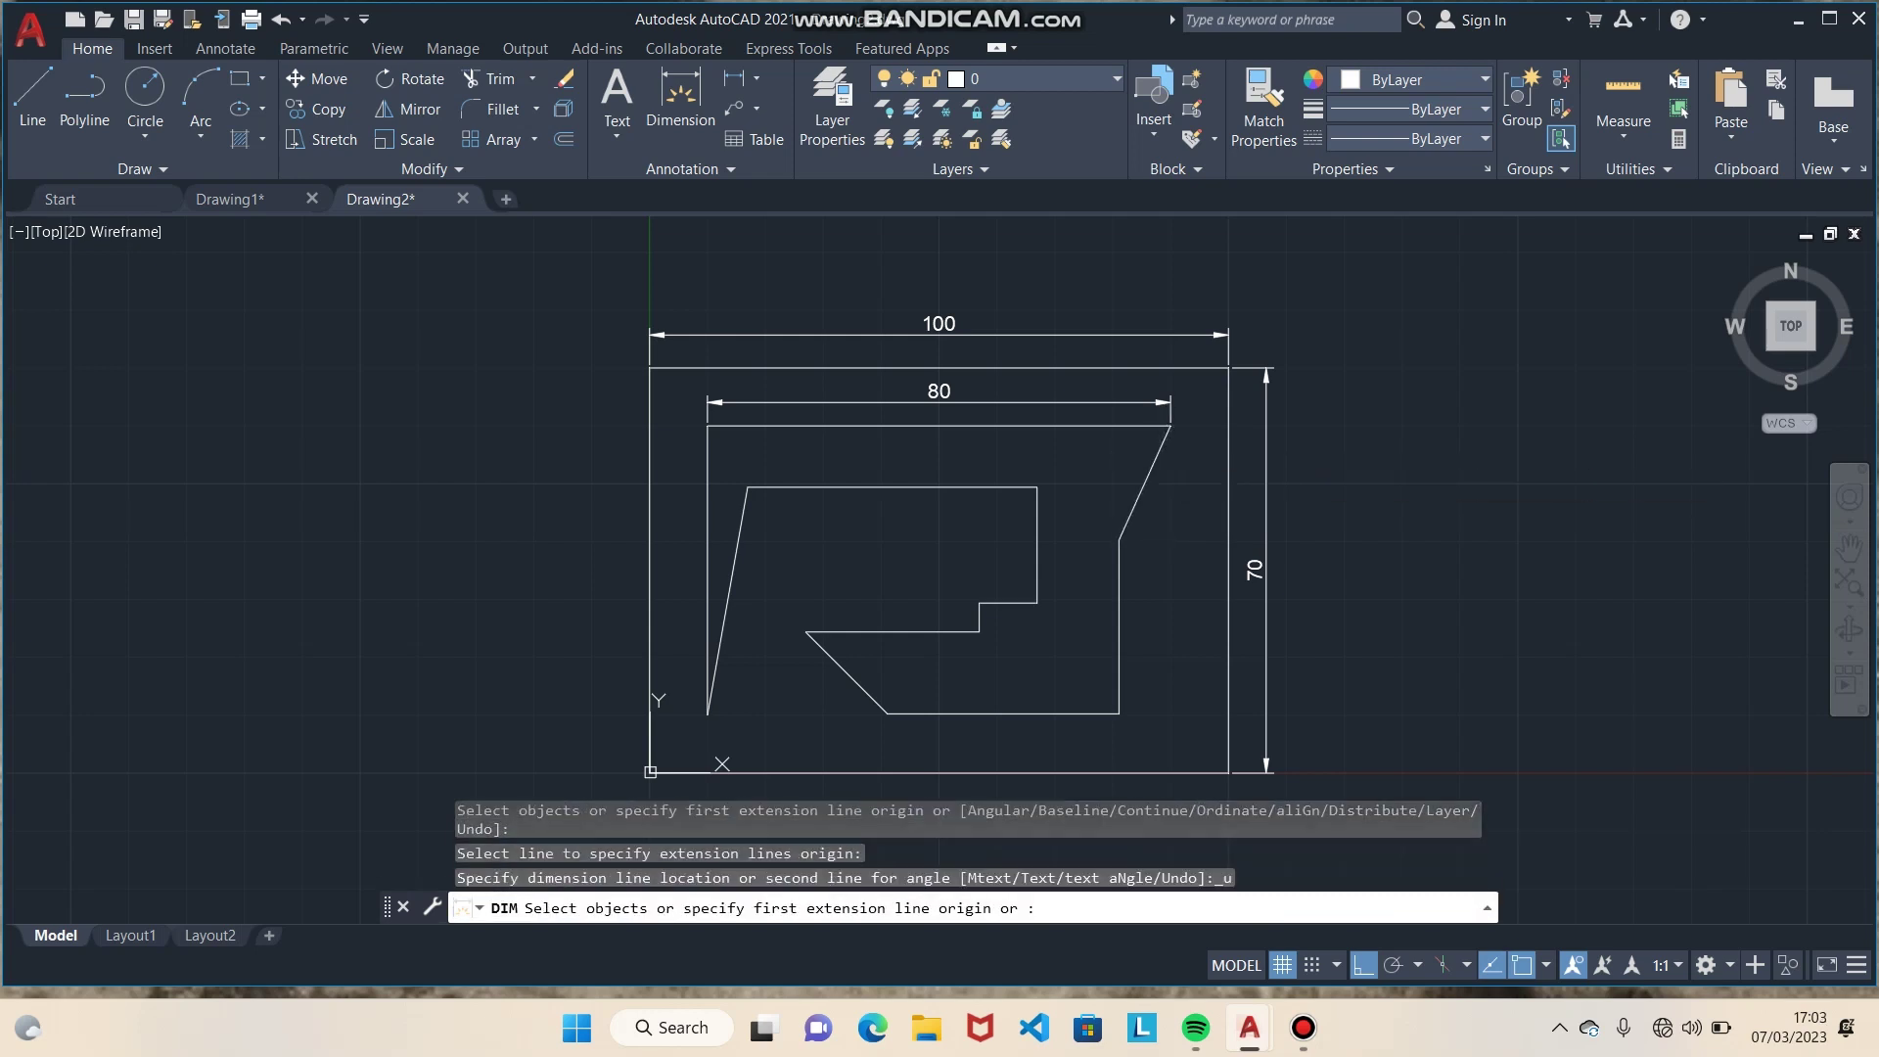
key(Return)
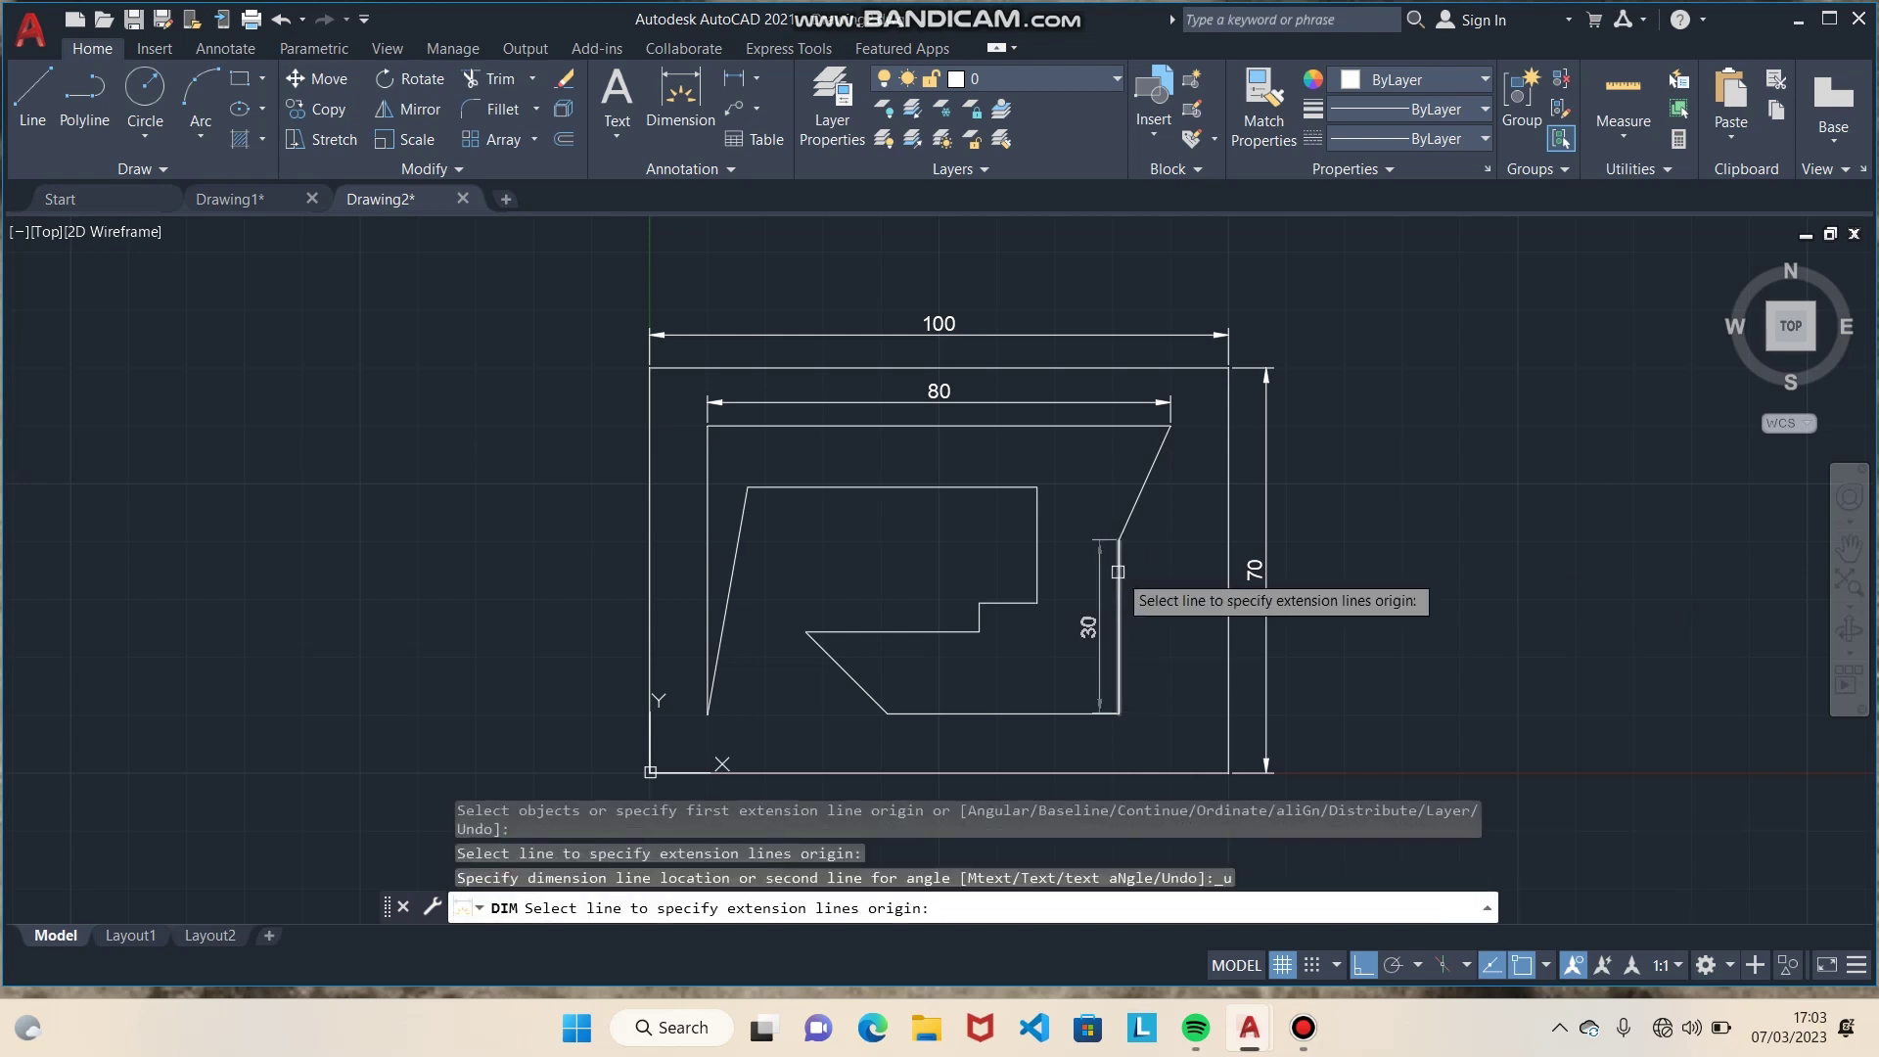
click(1118, 575)
click(1151, 573)
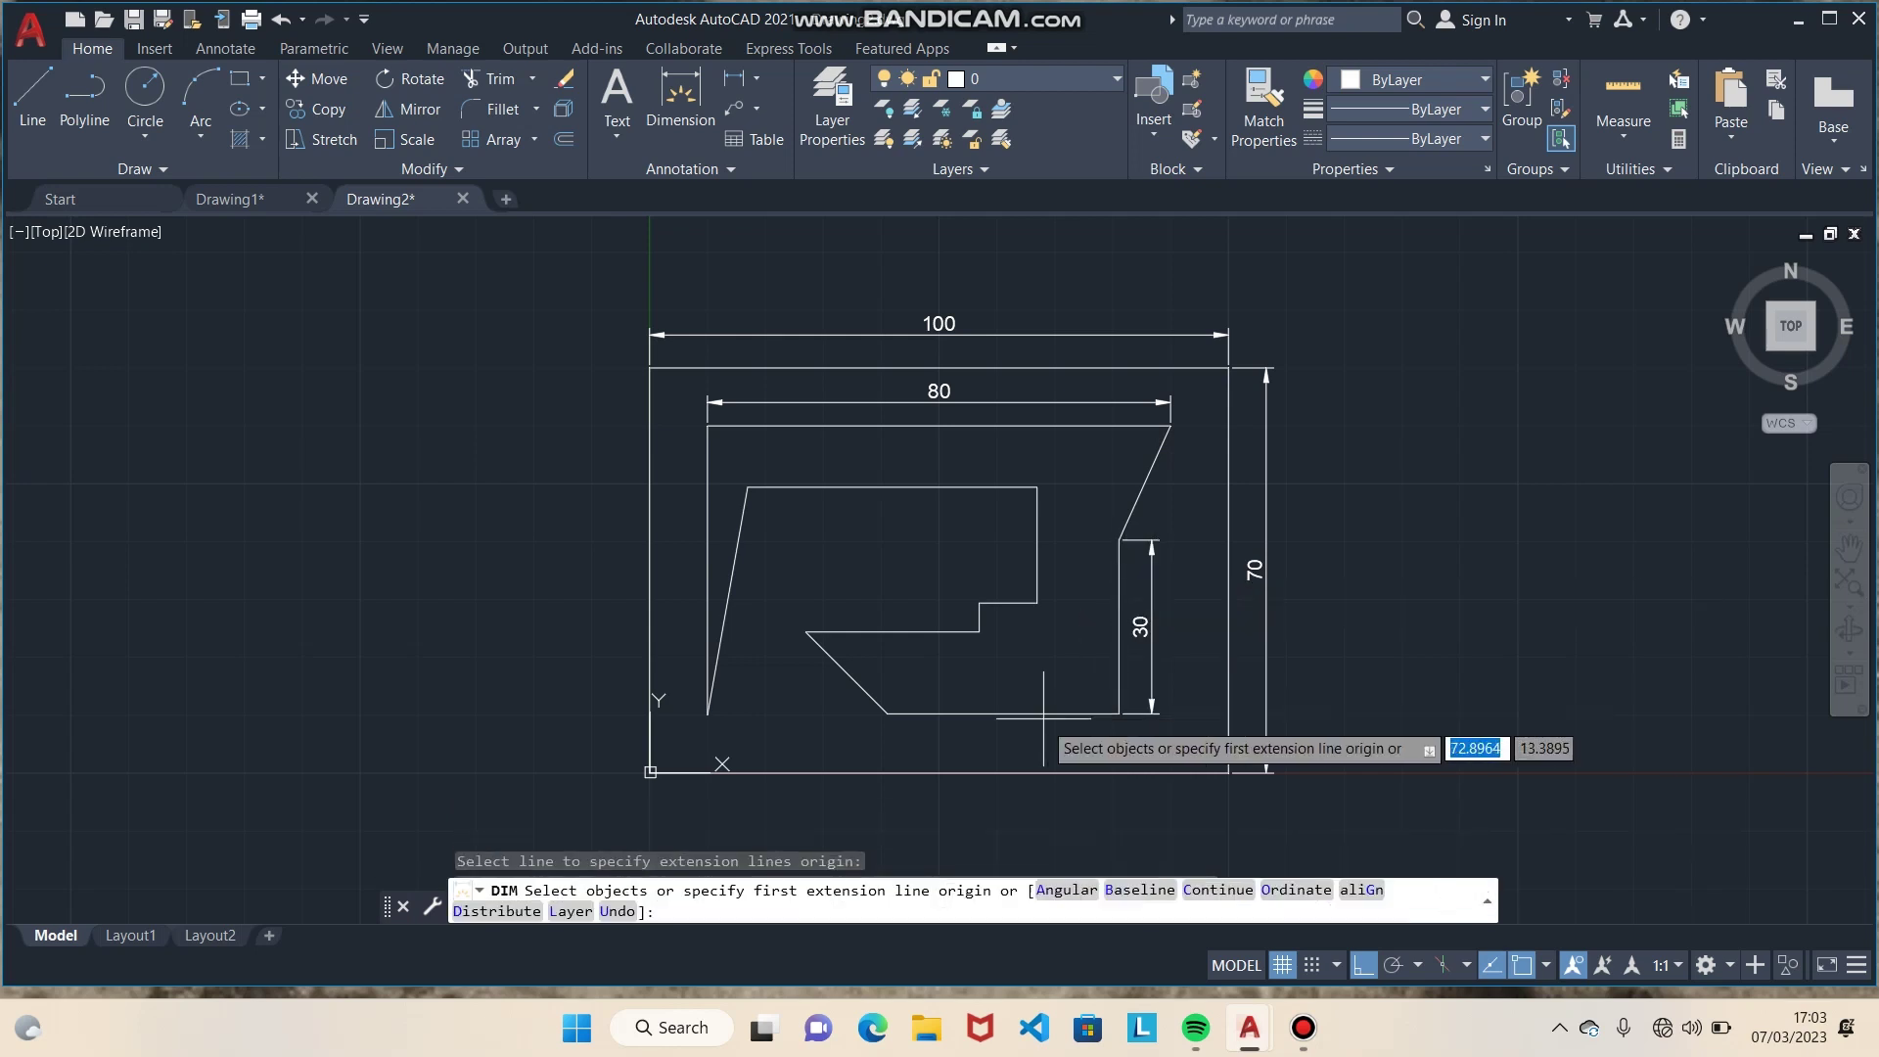
Step: Dimension the inner bottom line at 40 and the short line above the slant at 30
key(Return)
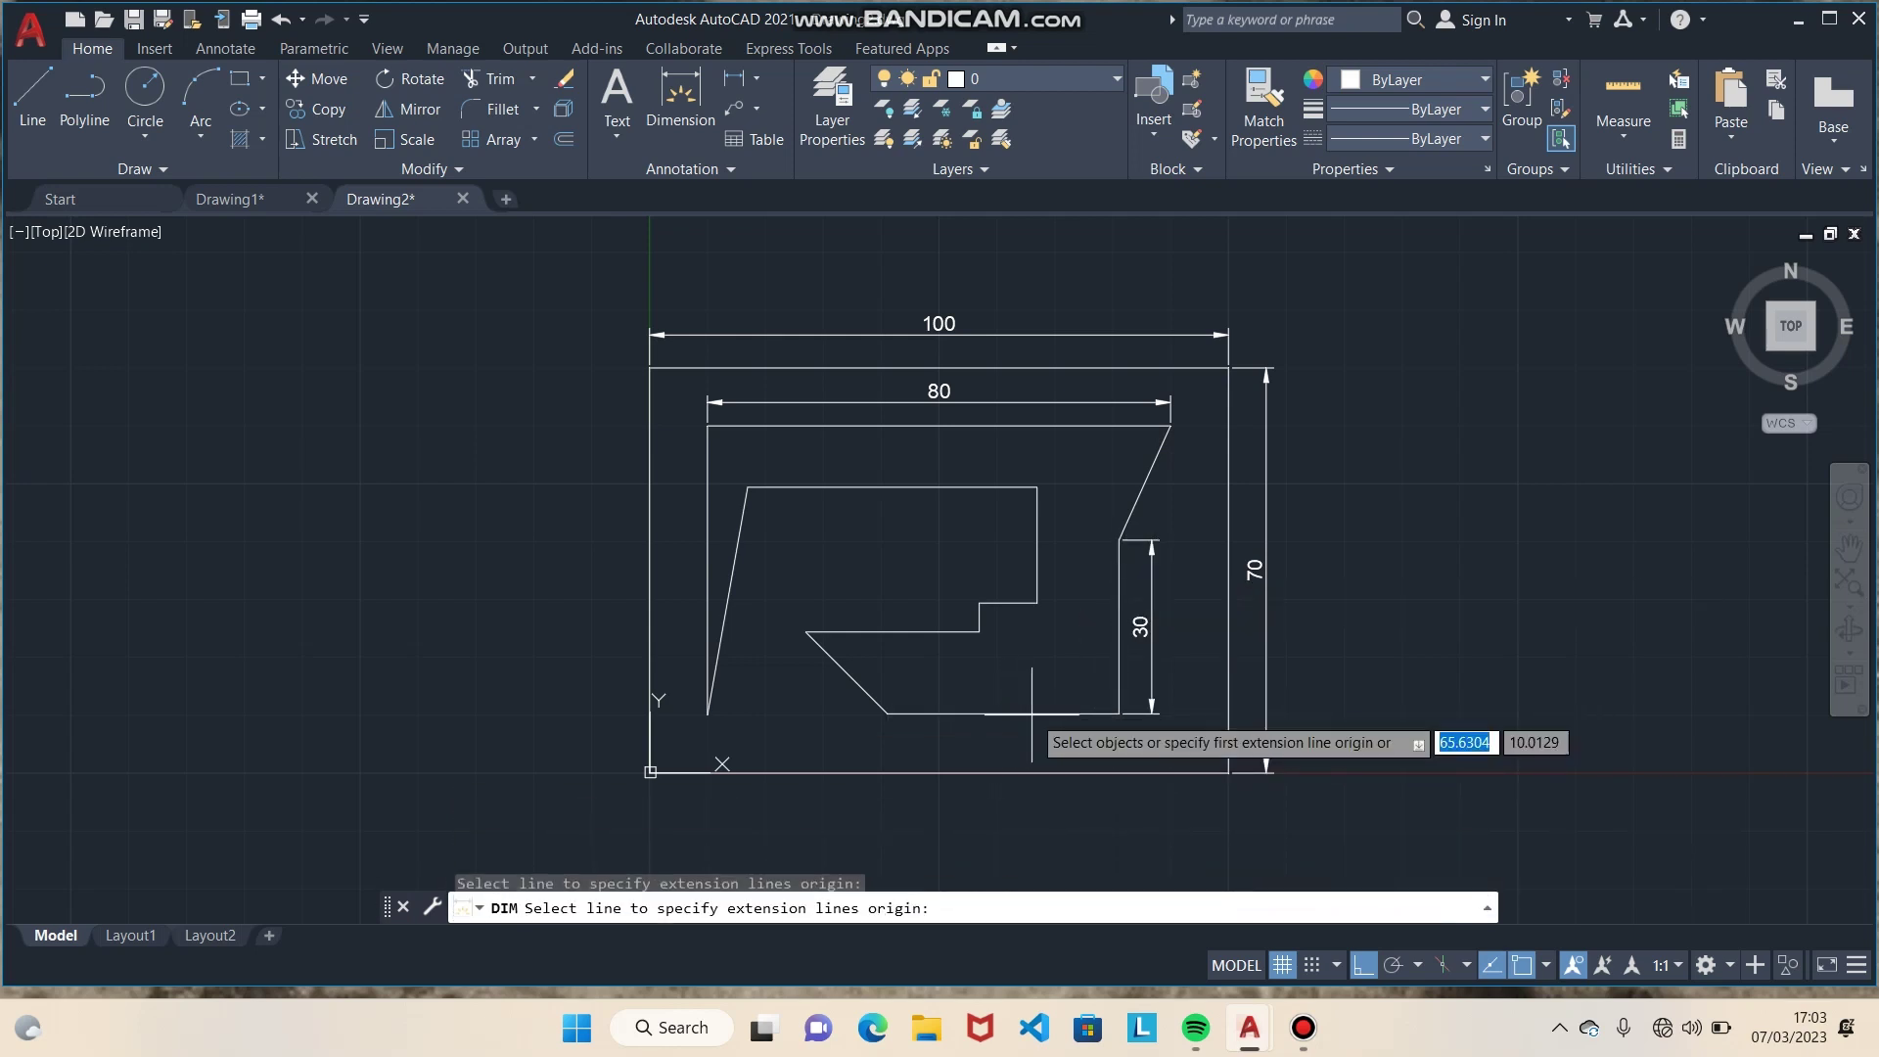
click(1027, 712)
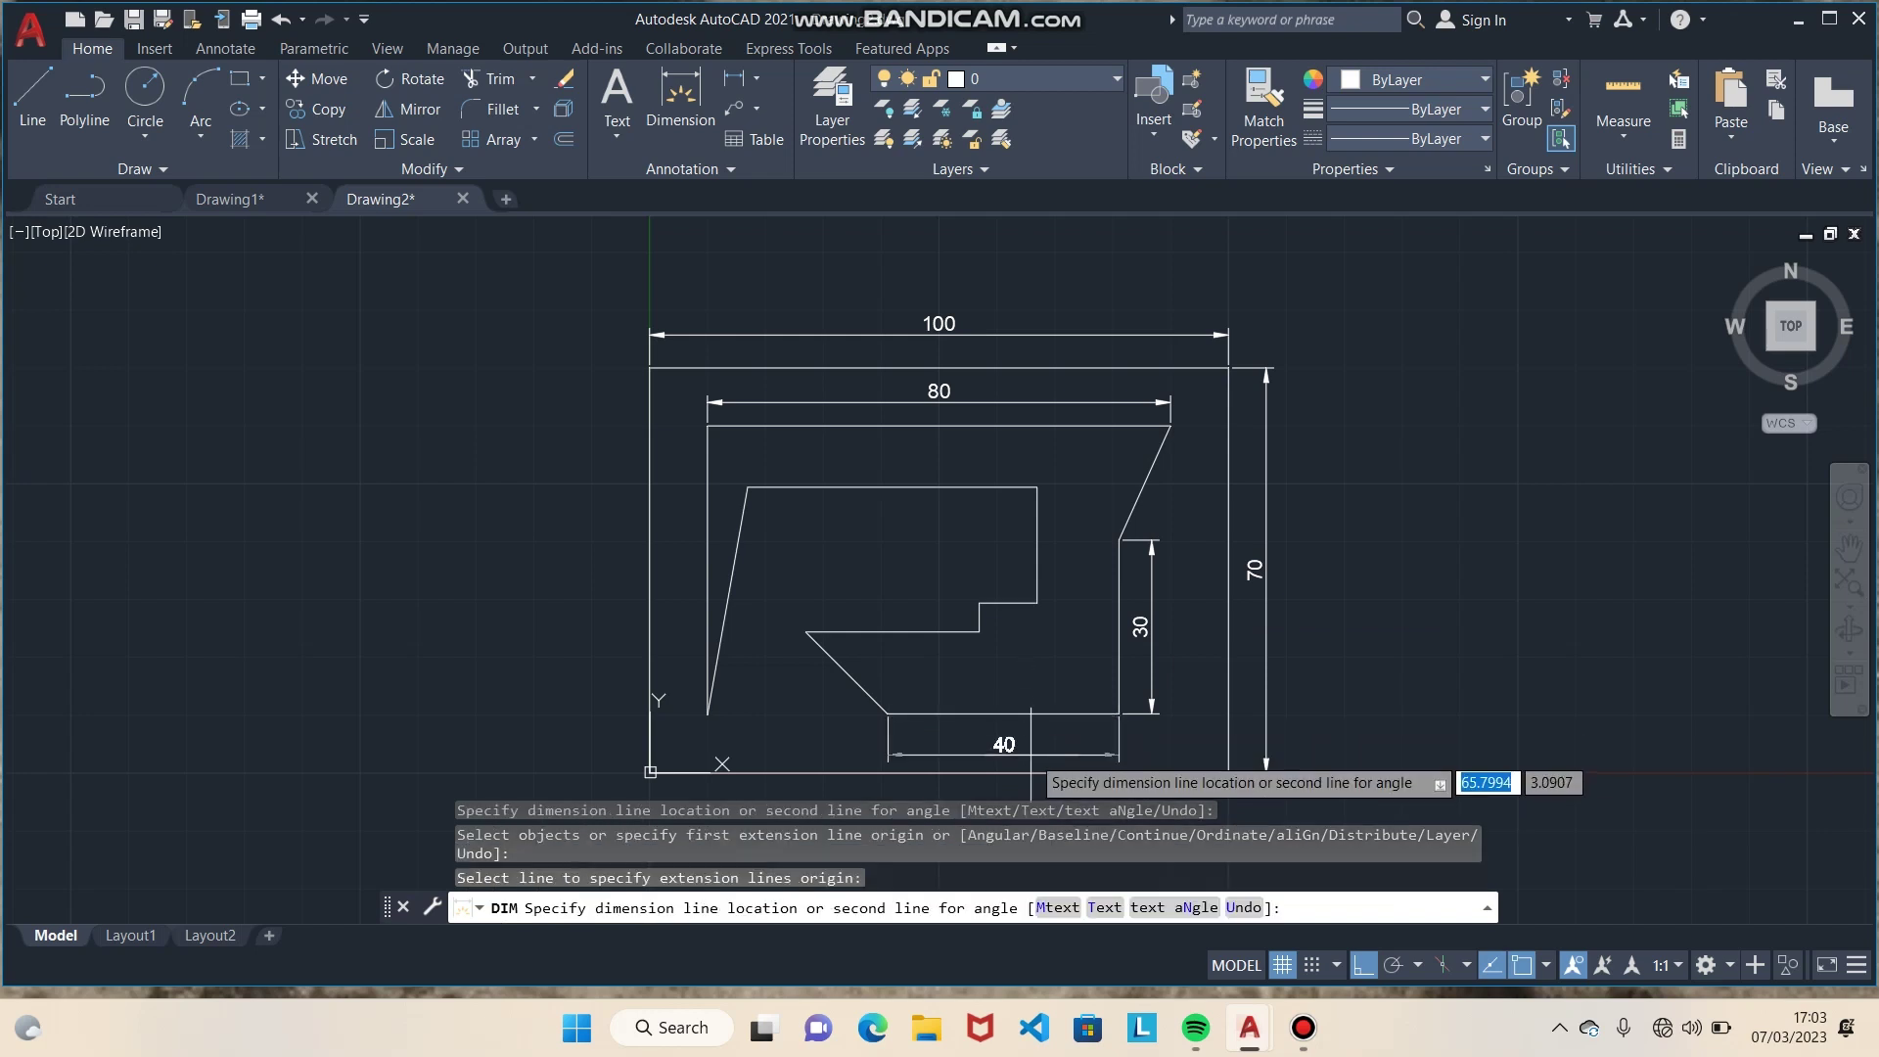
click(1032, 731)
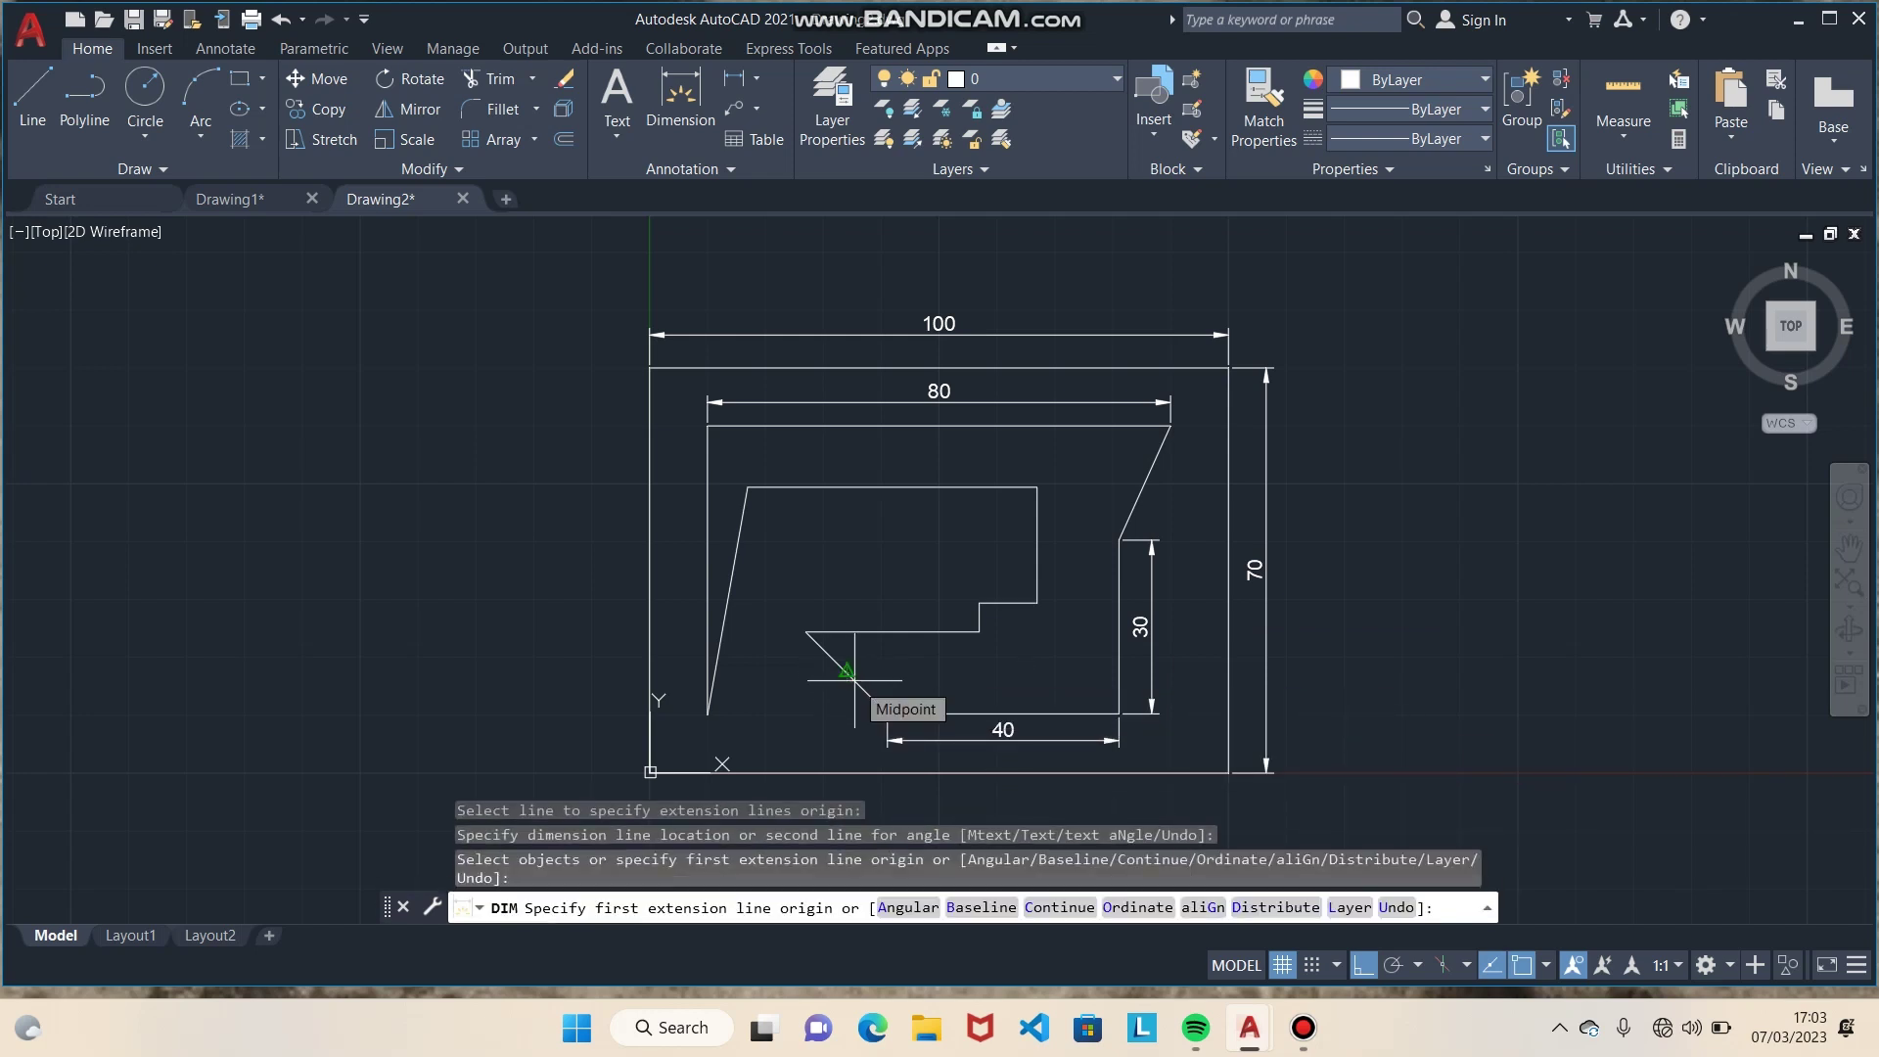
key(Return)
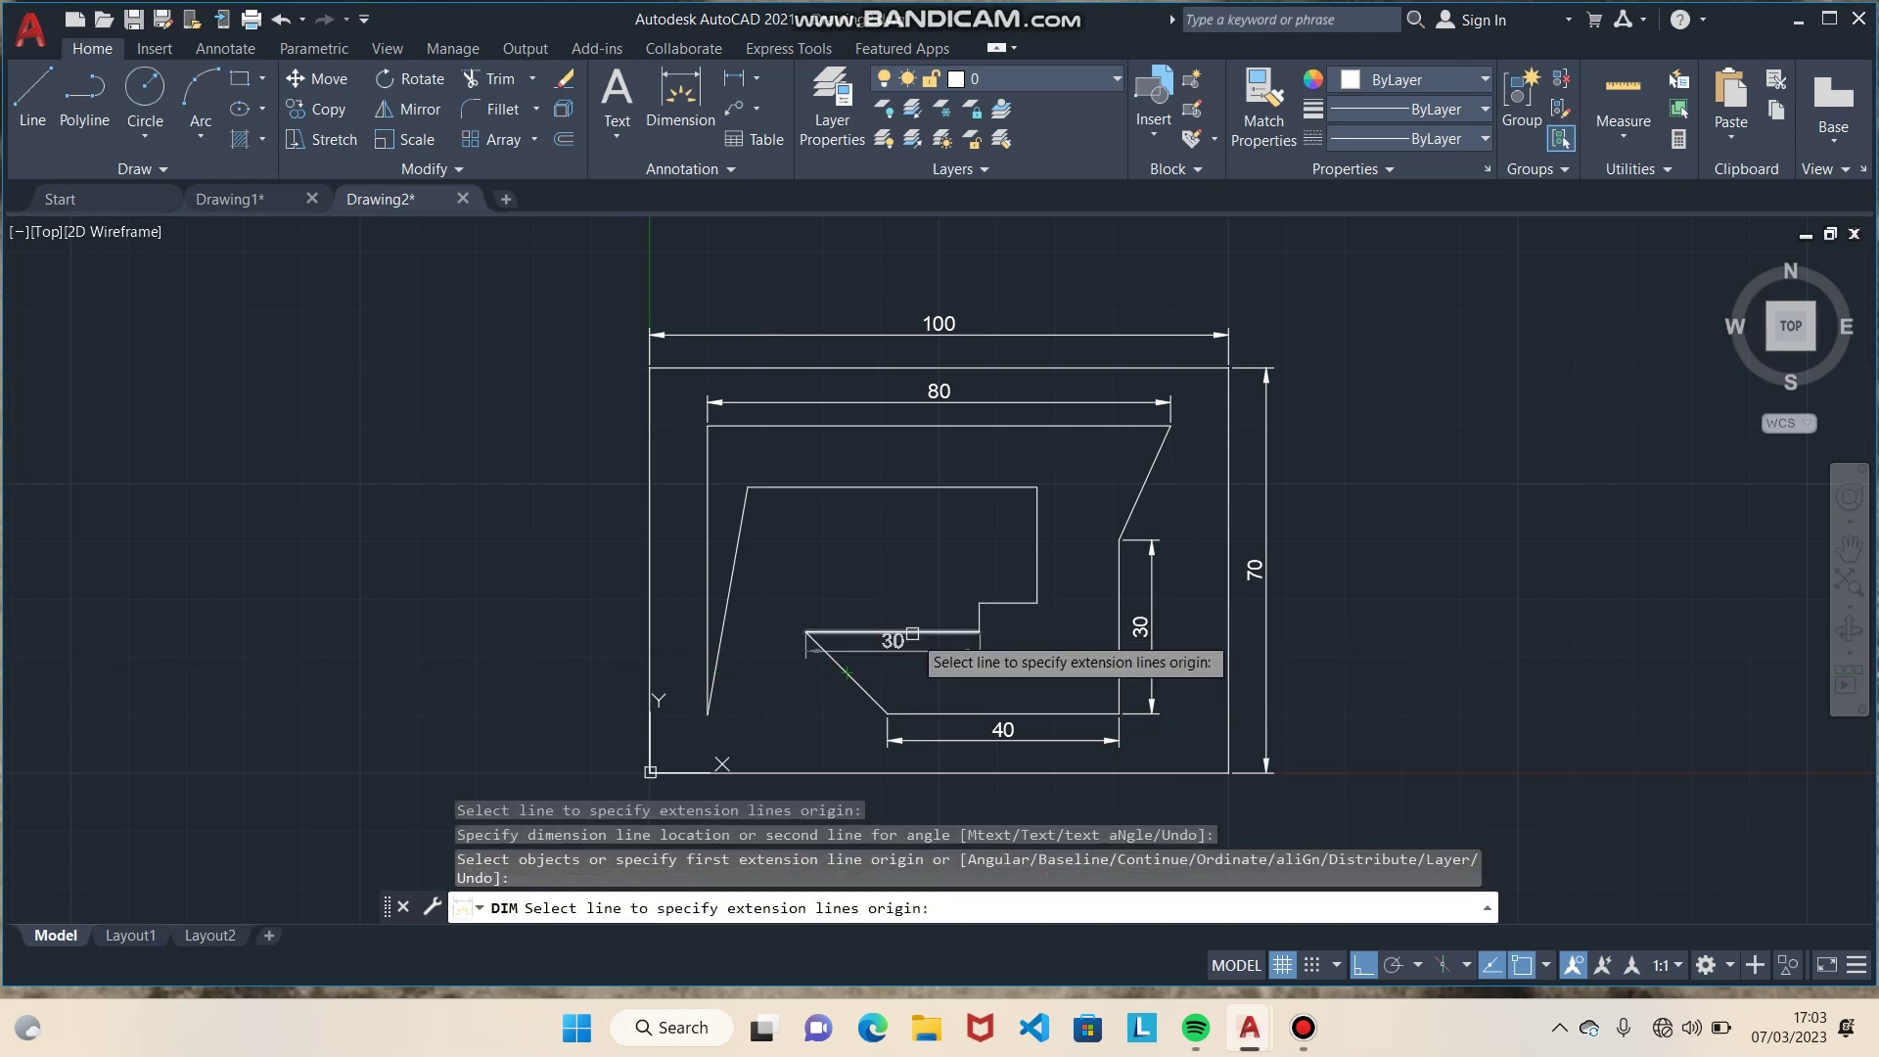
click(911, 634)
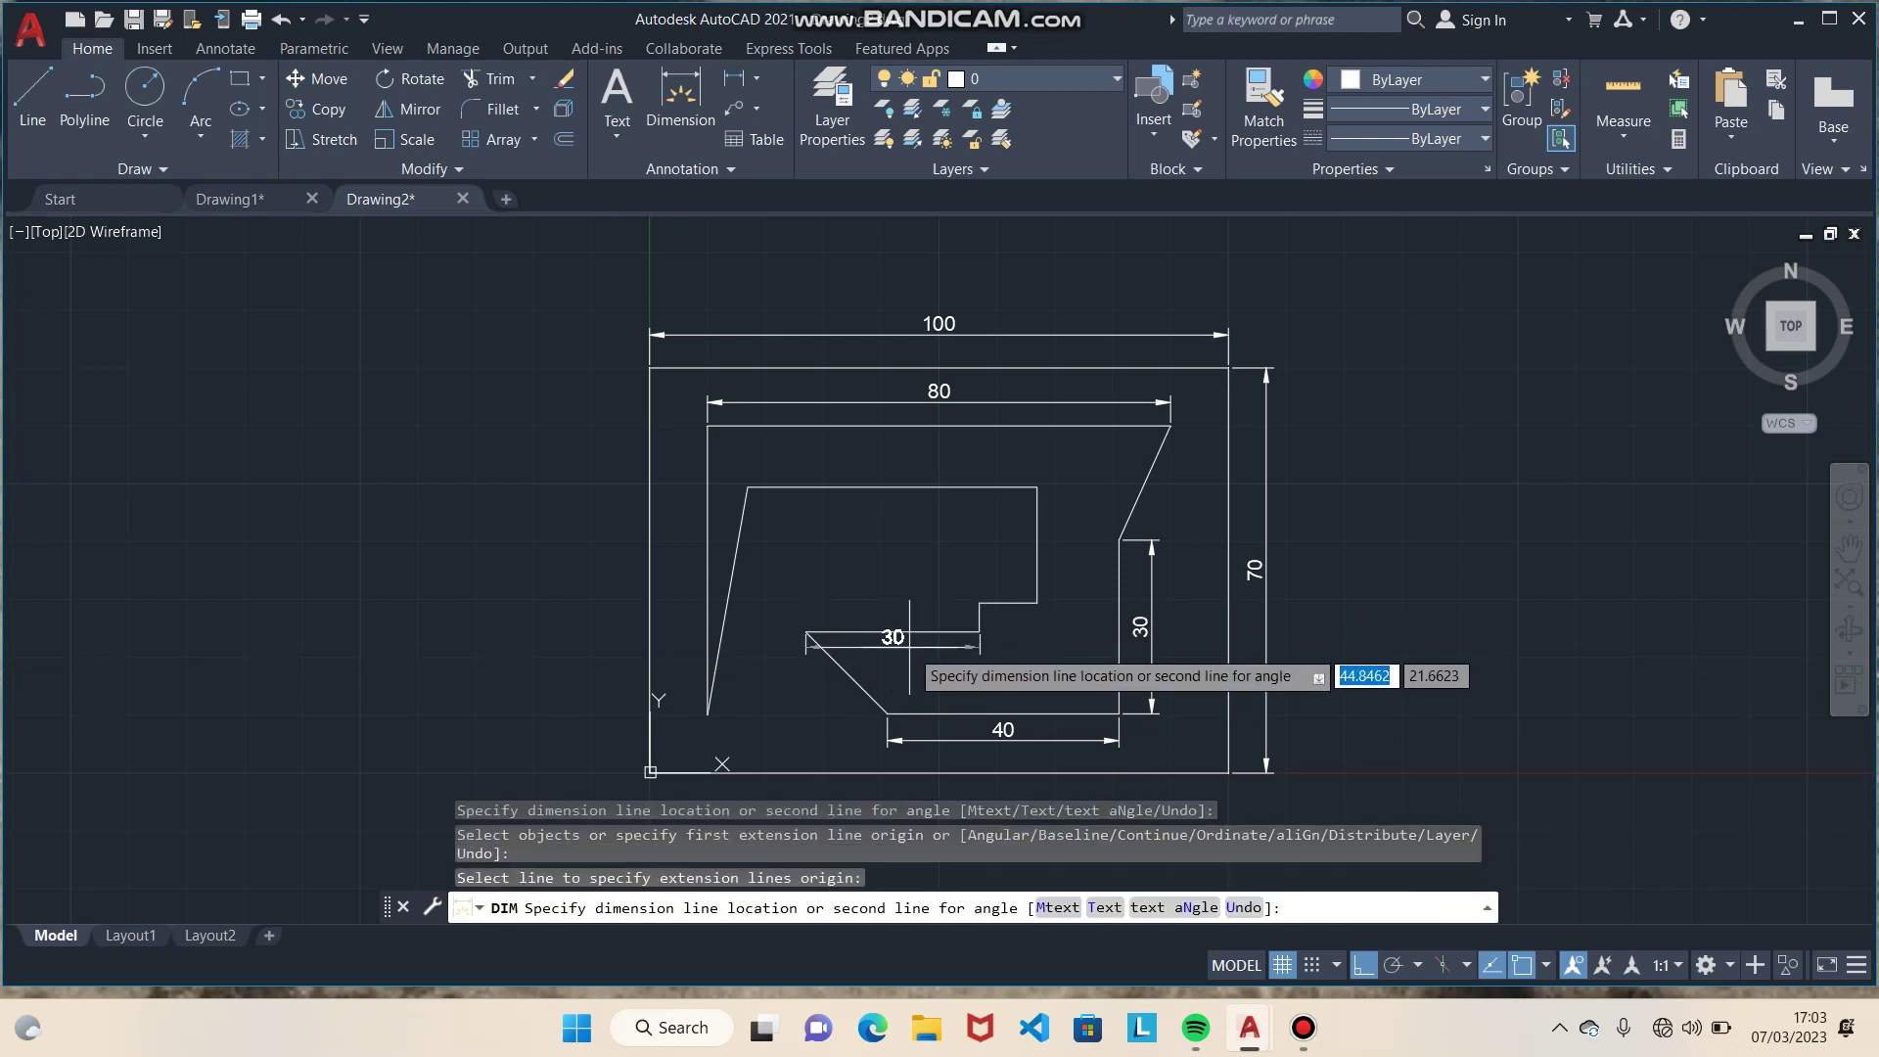
click(910, 637)
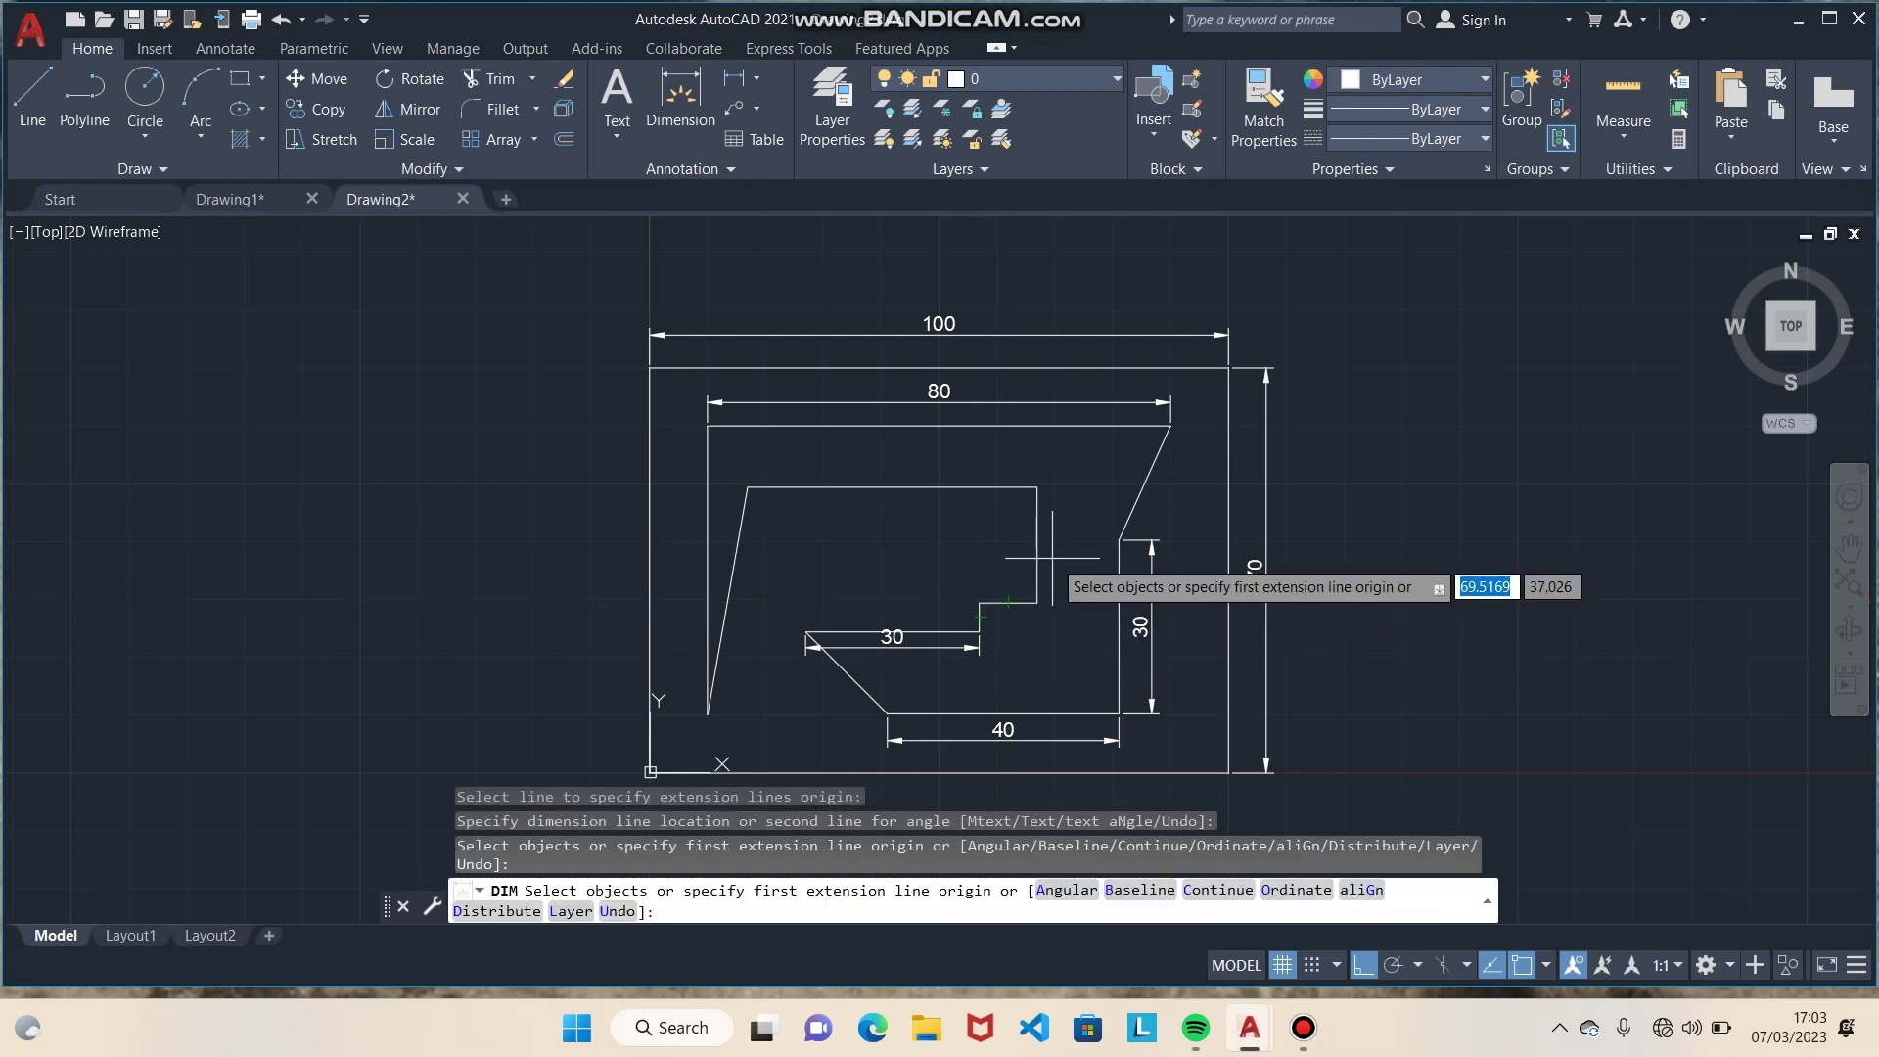
Step: Dimension the vertical step at 20 and the inner top line at 50
key(Return)
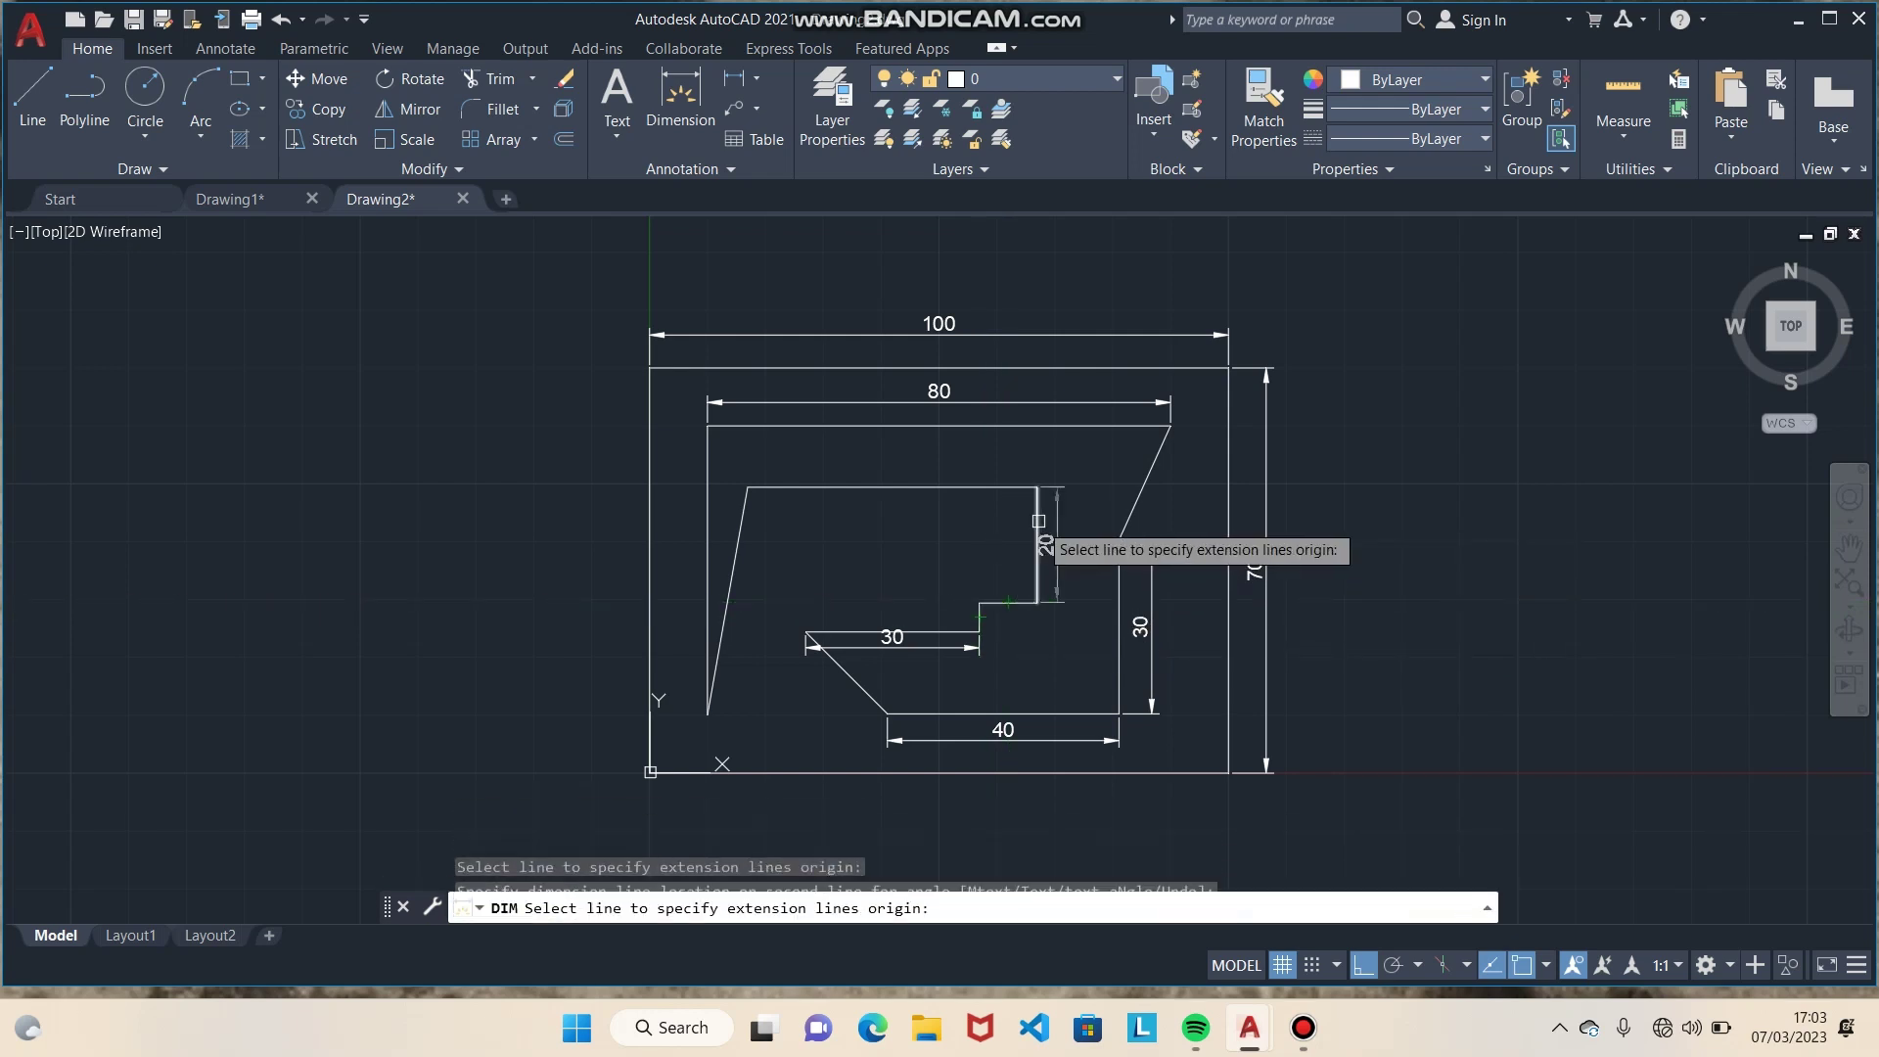
click(1038, 523)
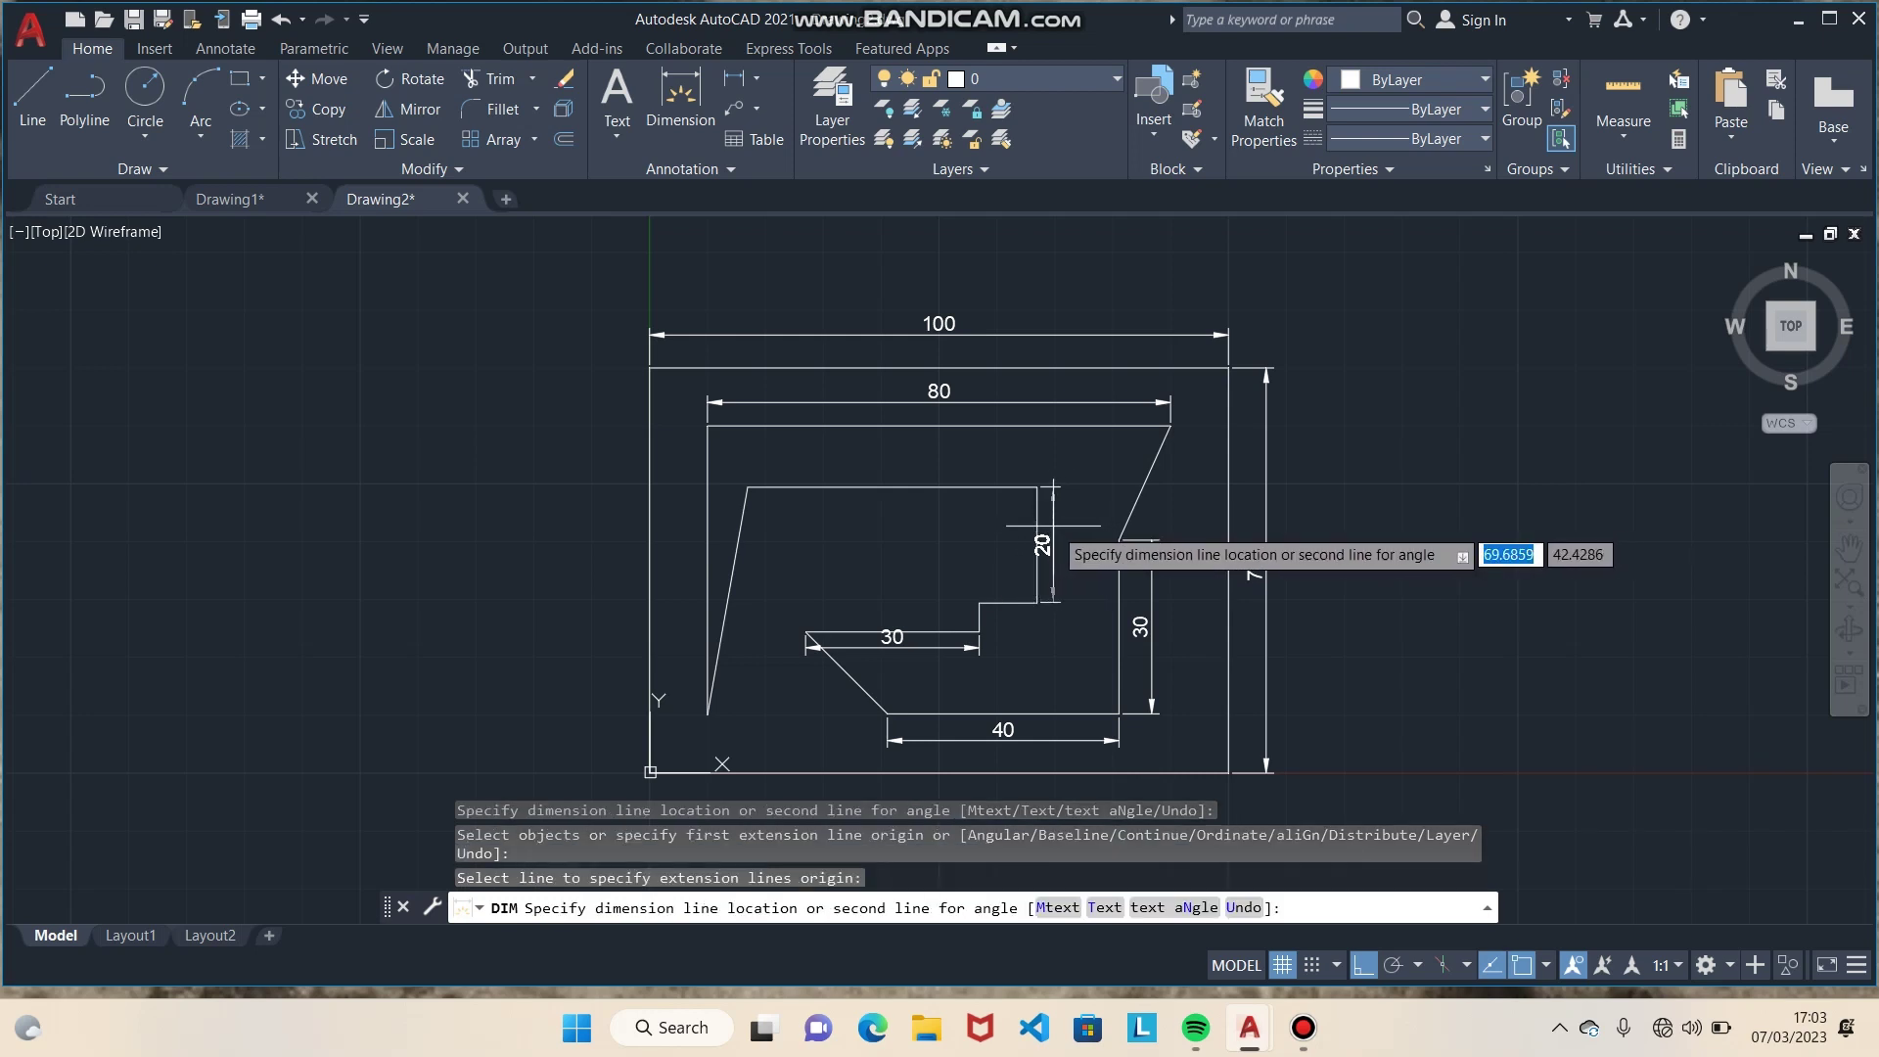
click(1049, 528)
key(Return)
click(936, 487)
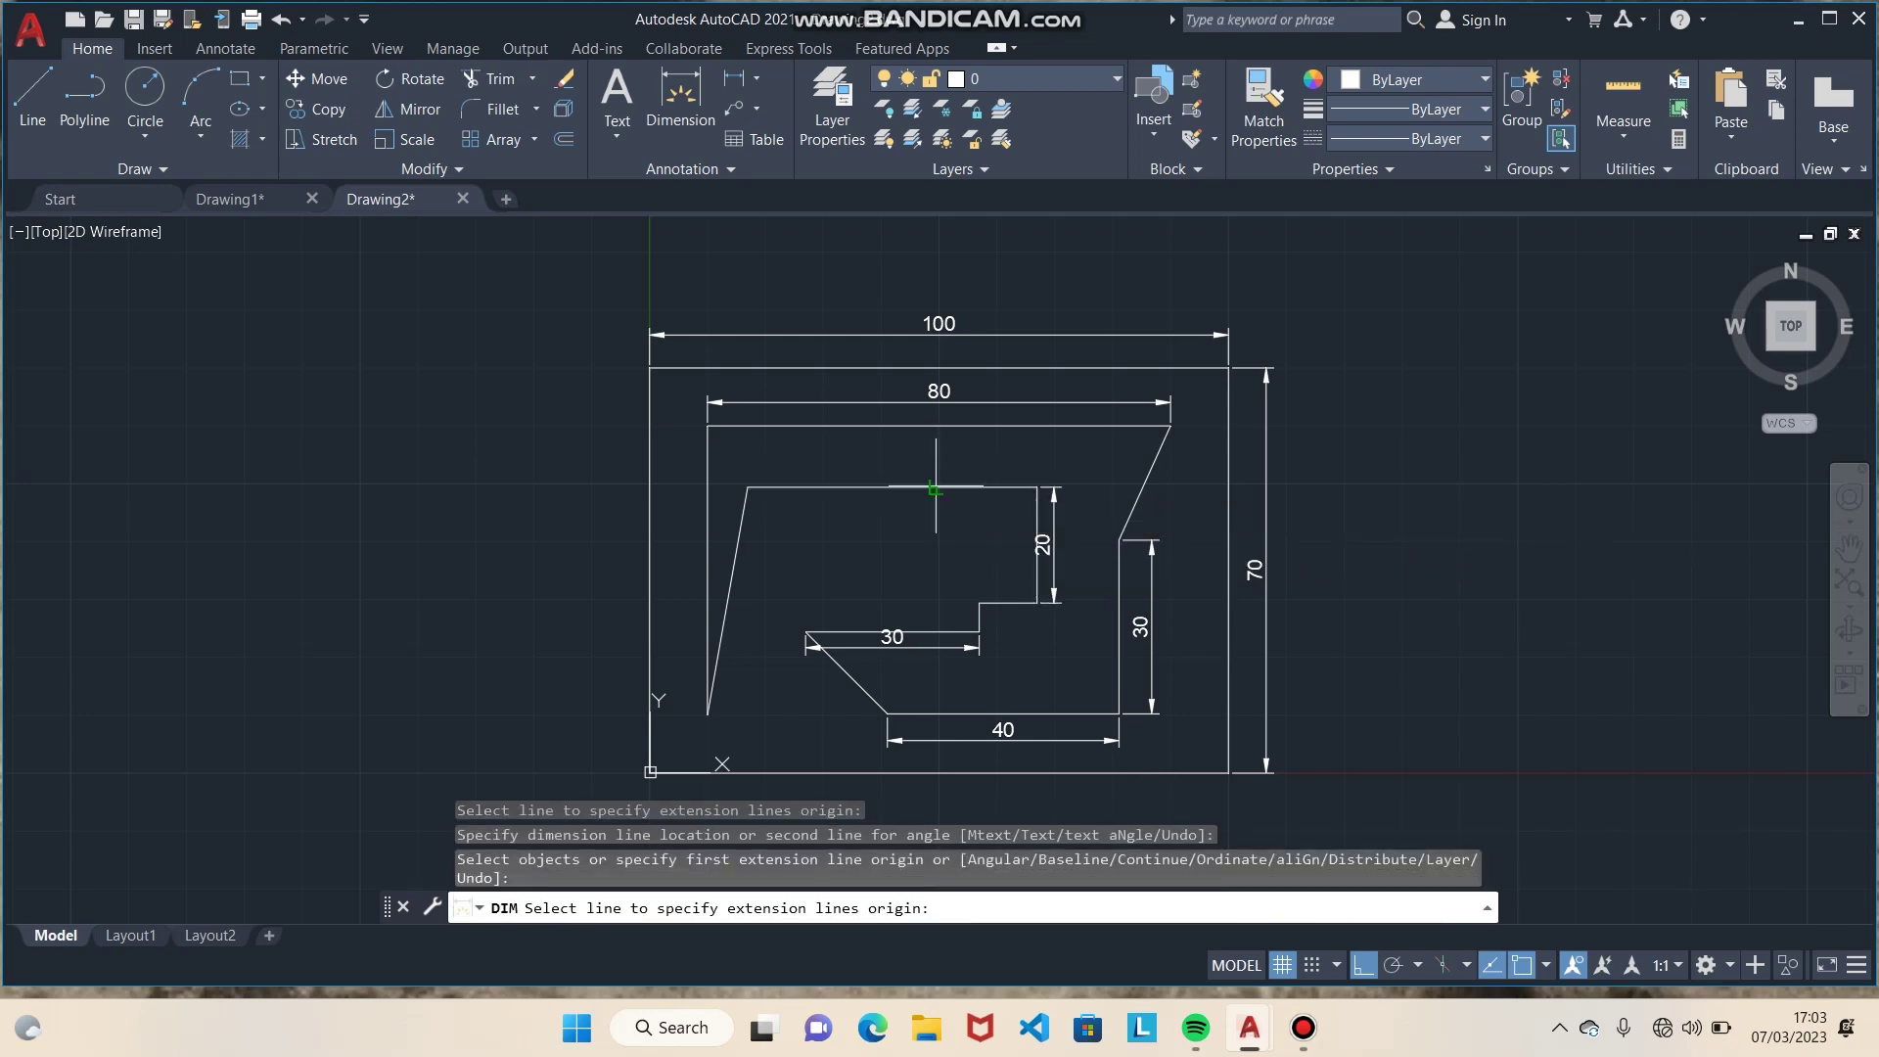
click(932, 459)
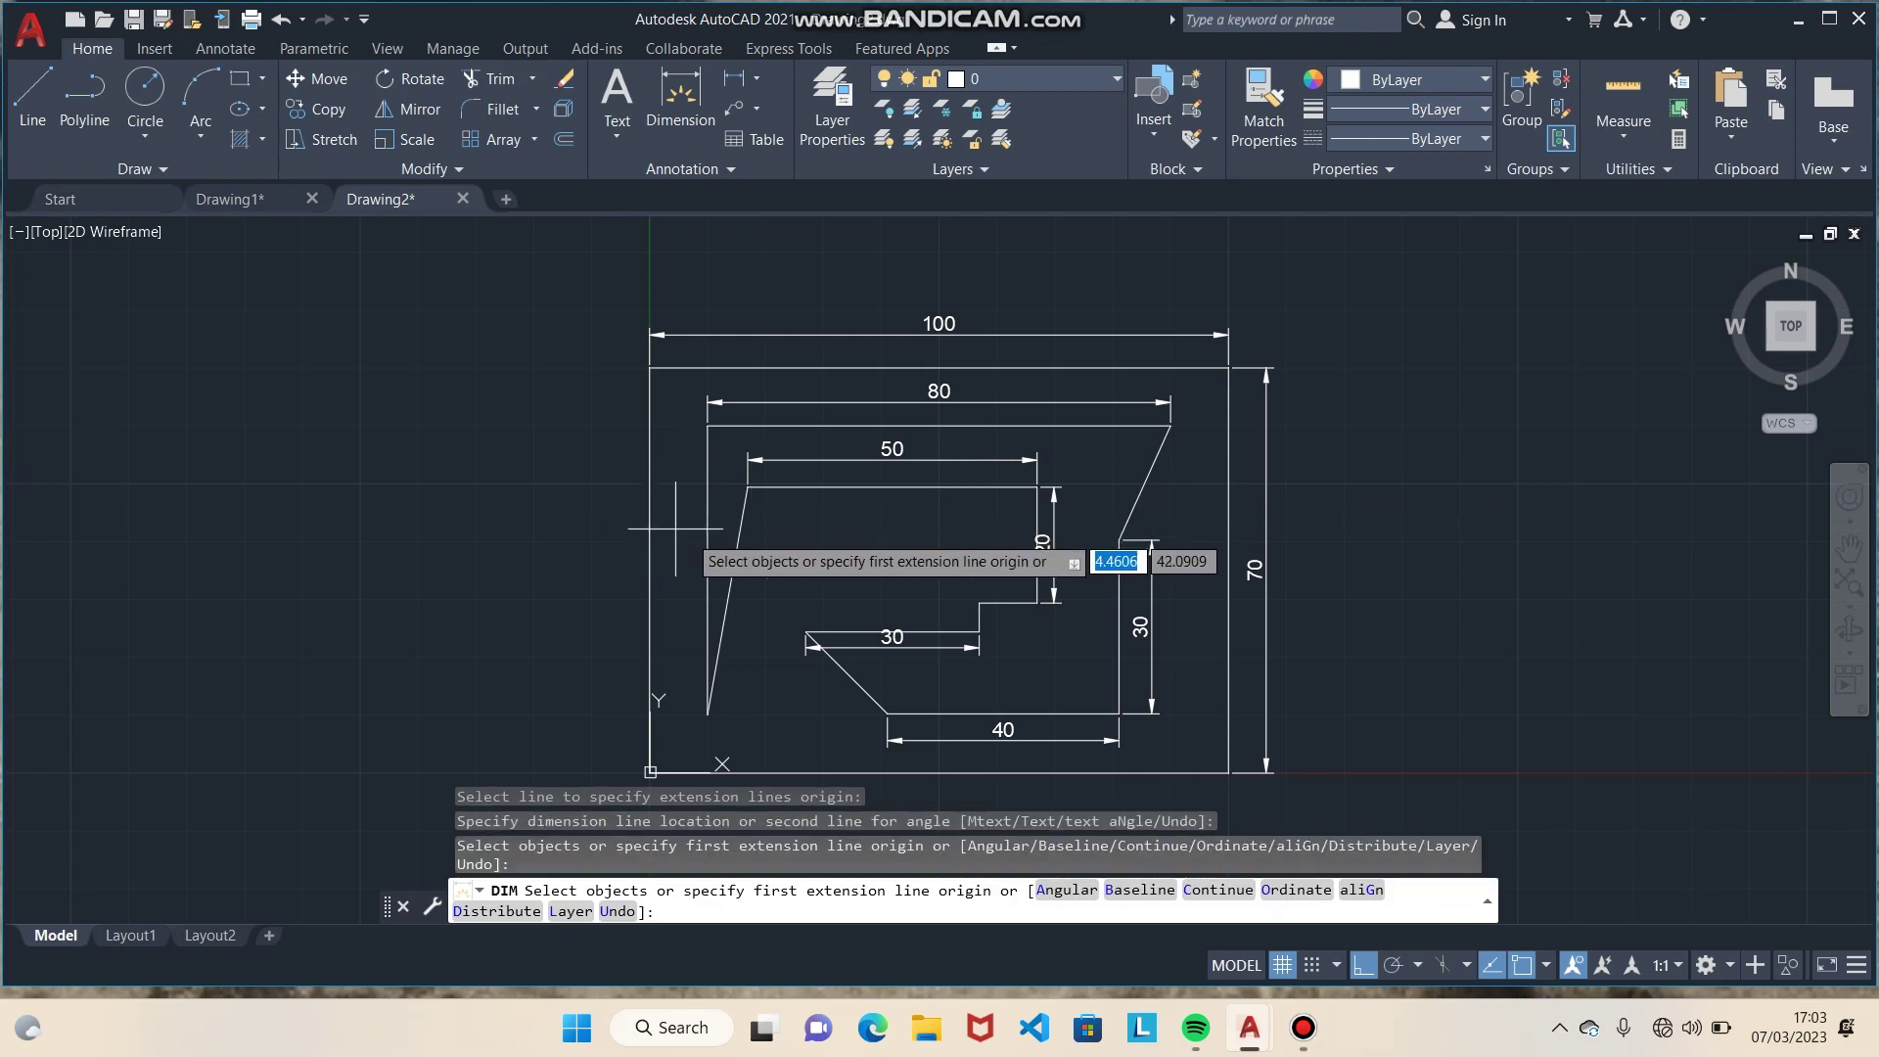
Step: Add an aligned 40 dimension to the slanted left line, discarding the vertical 39.39 measurement
key(Return)
click(740, 551)
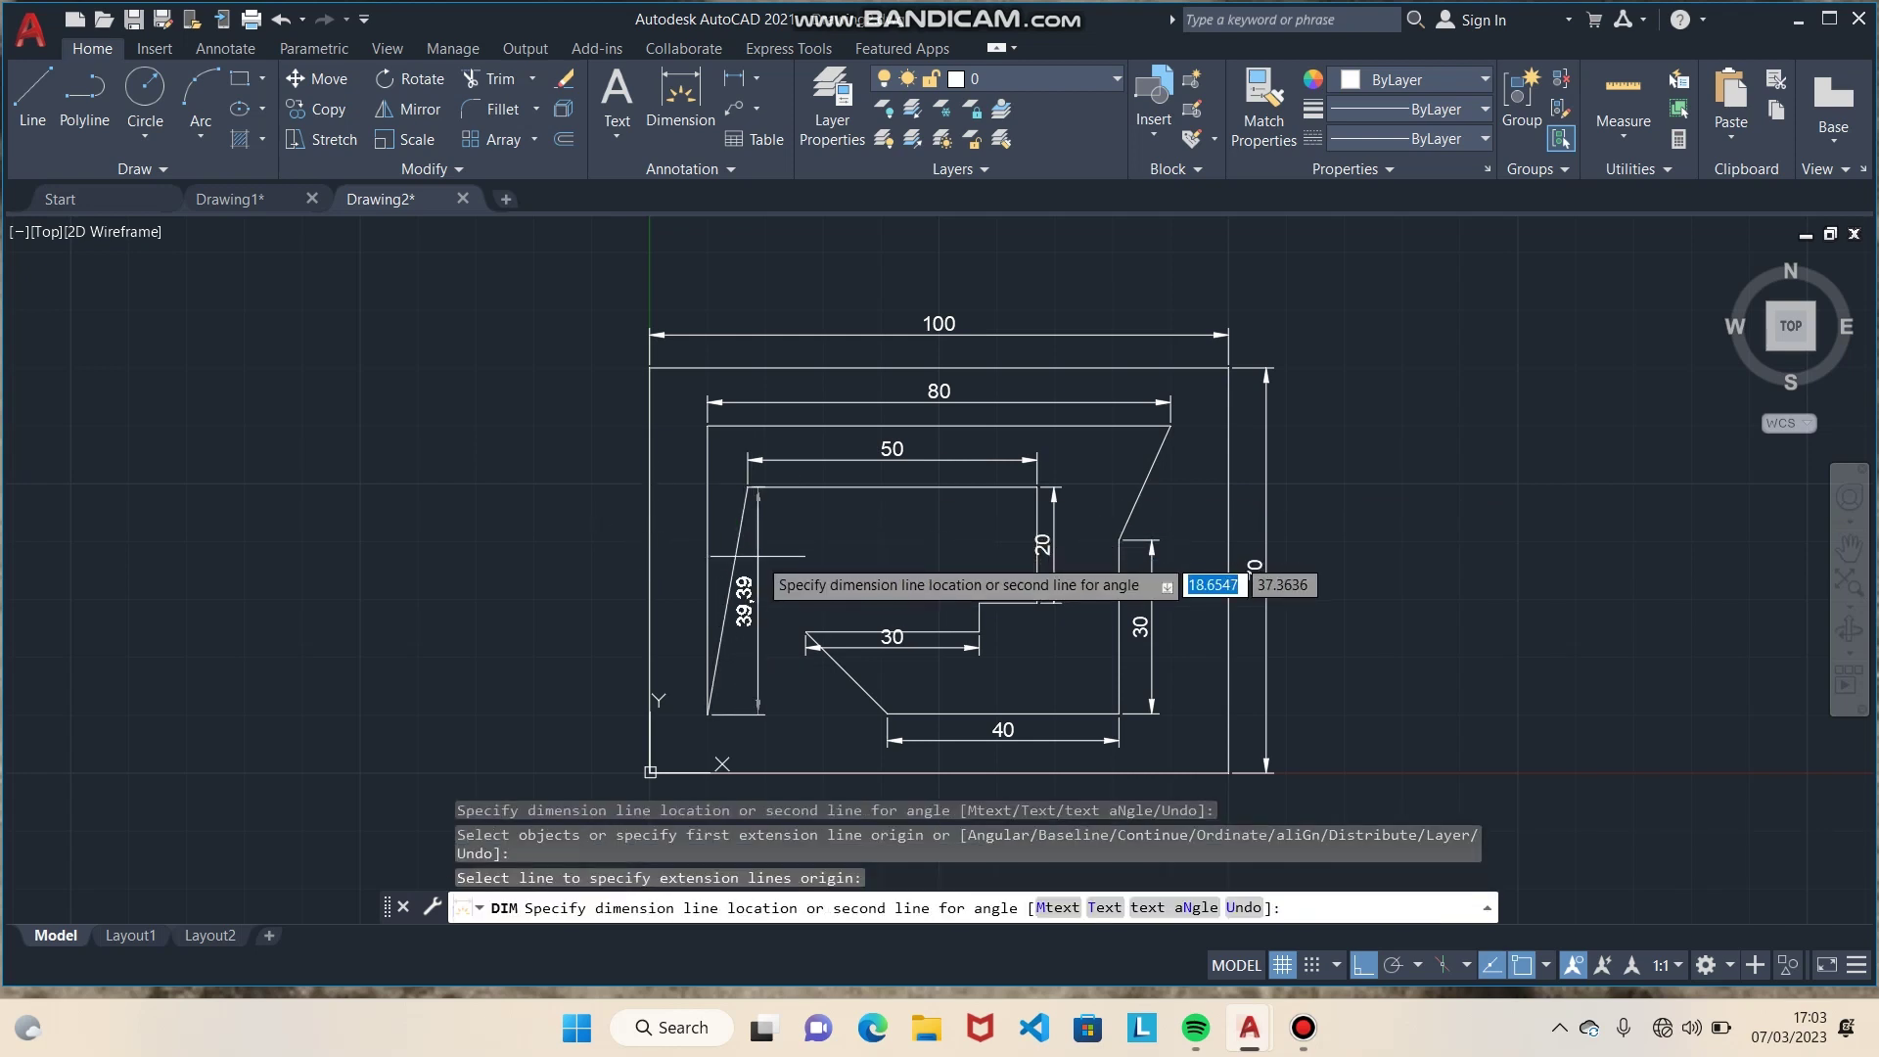
click(1243, 907)
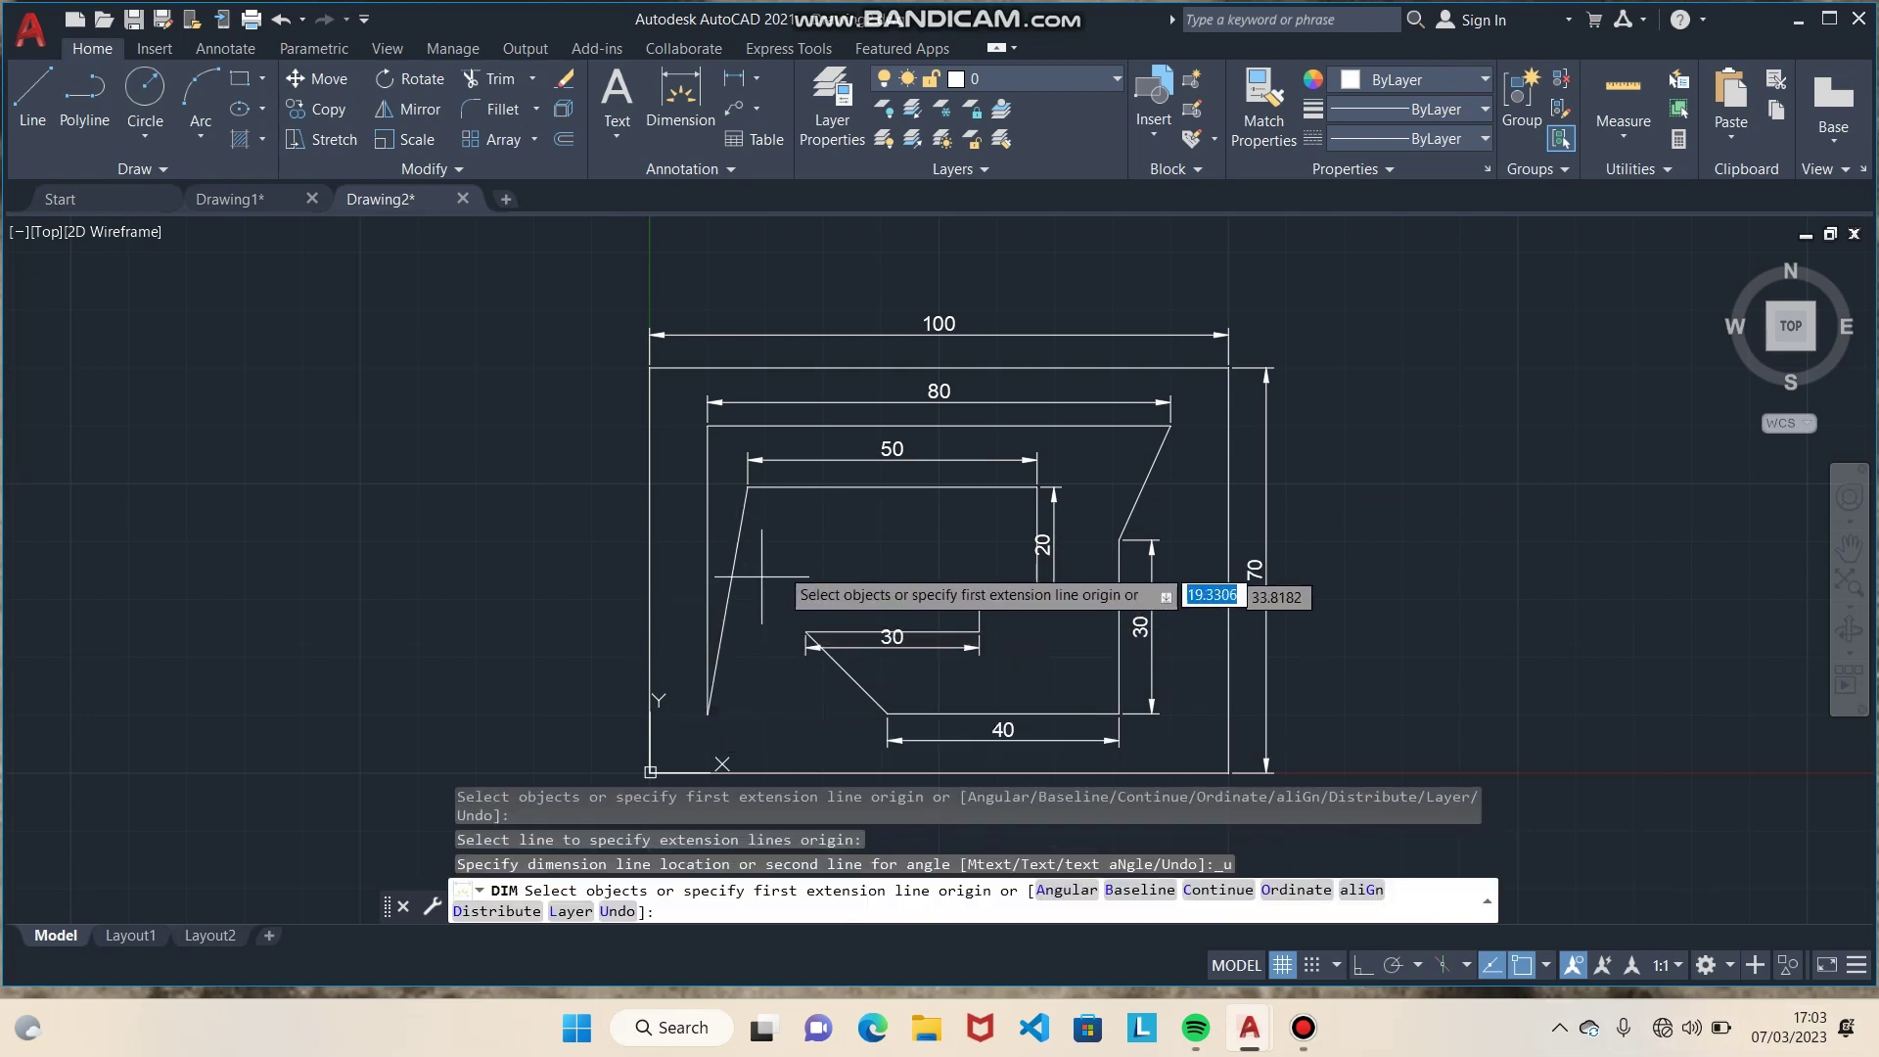
key(Return)
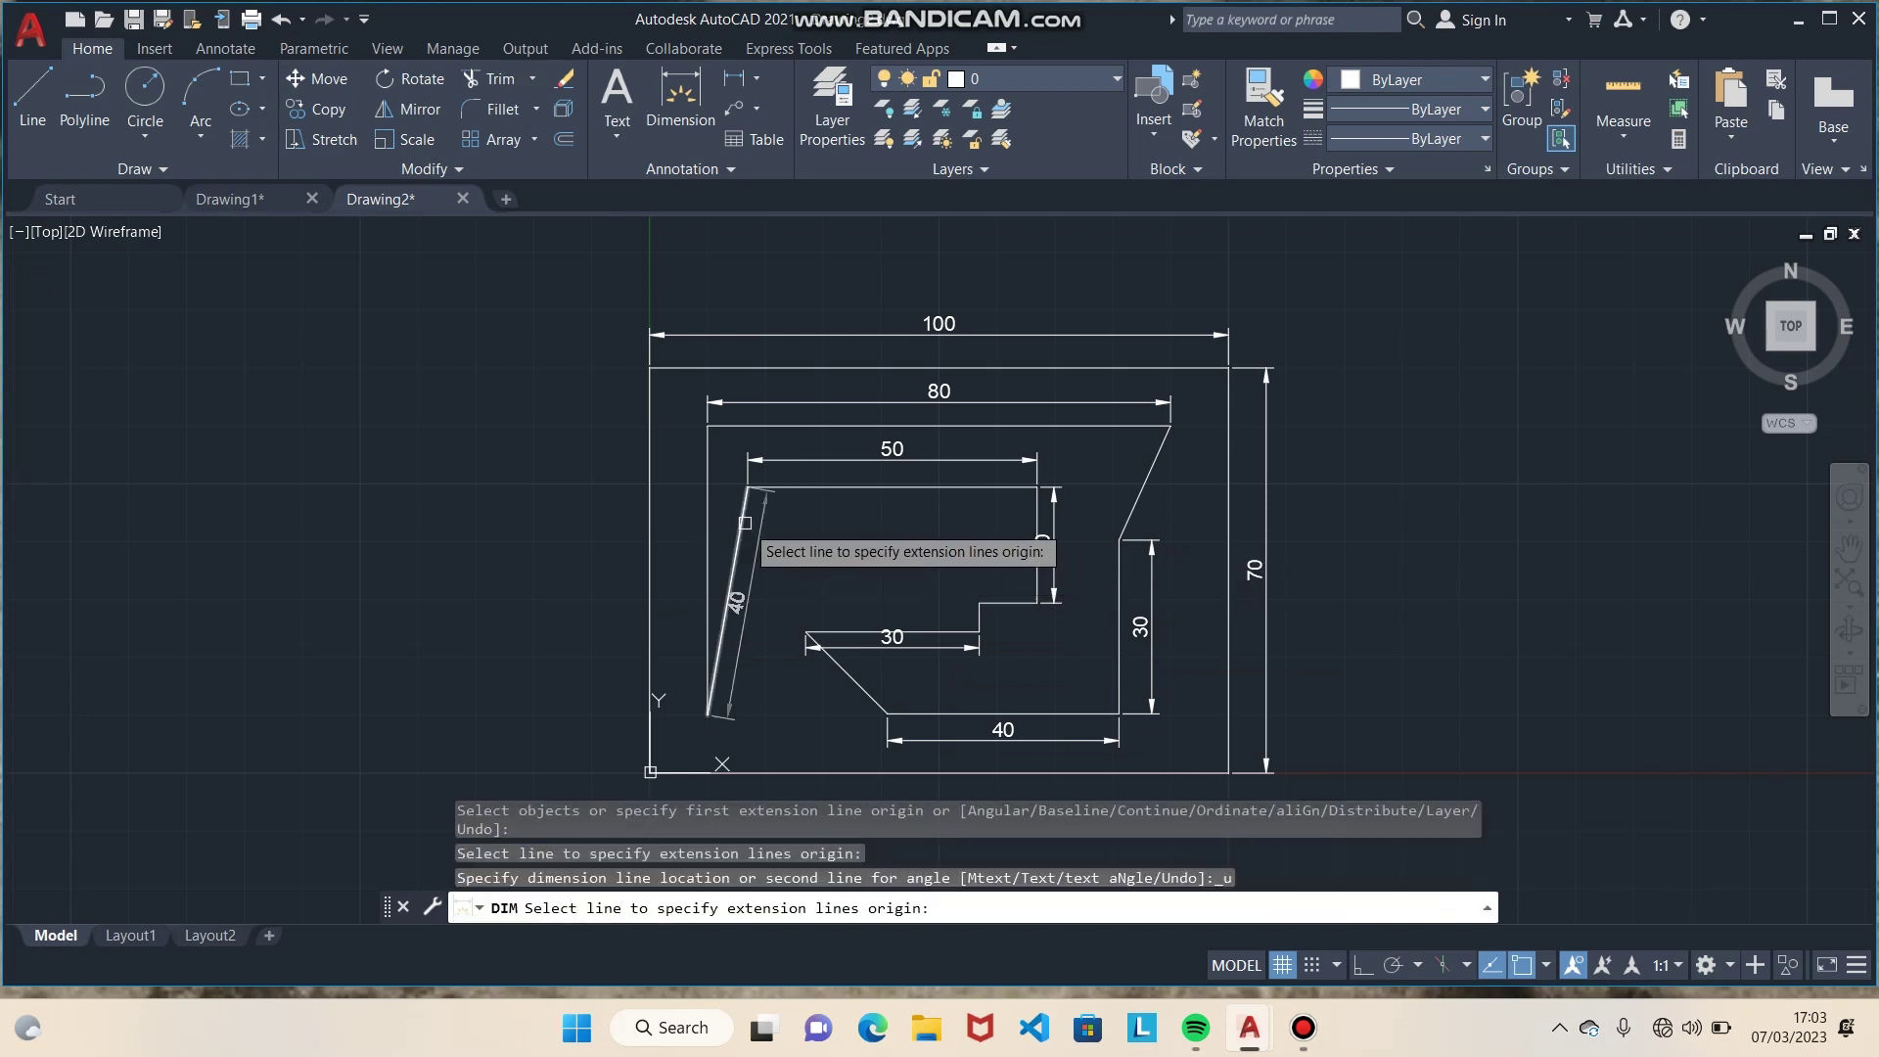
click(744, 523)
click(755, 553)
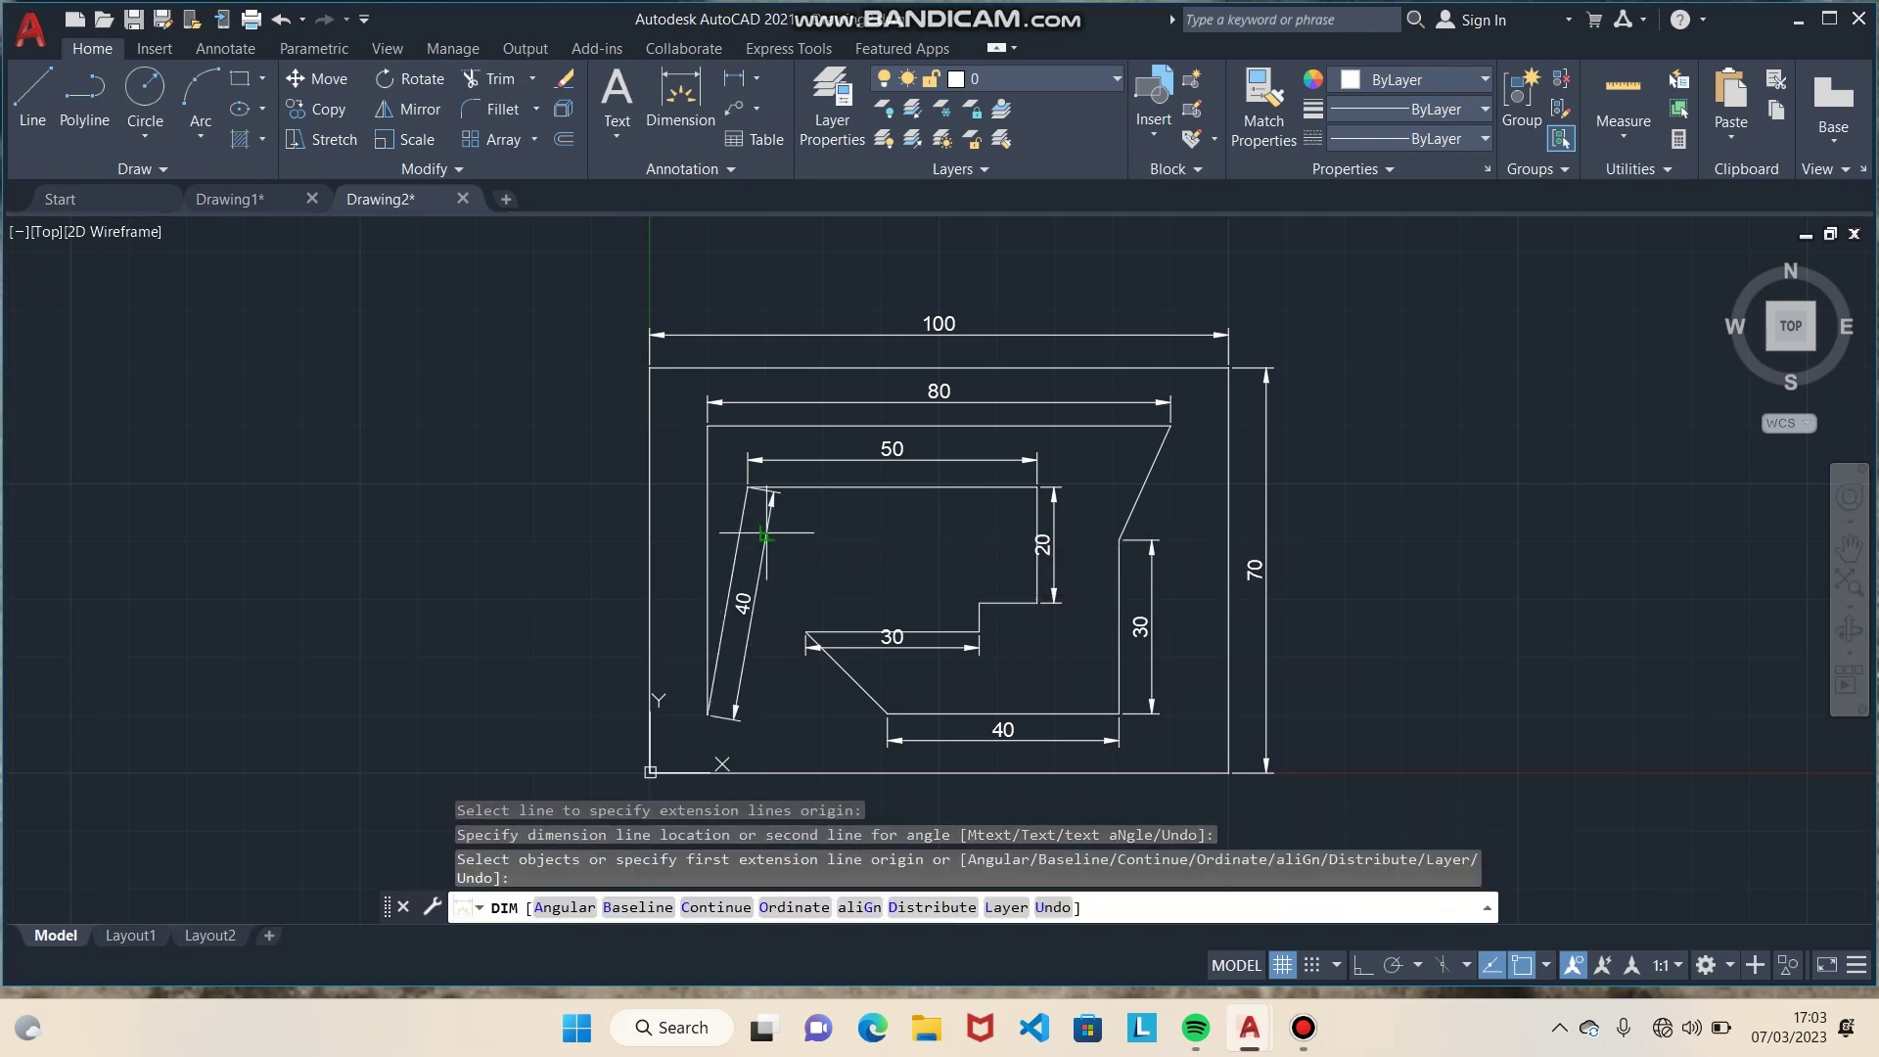
Step: Dimension the left side at 50 and the 45° diagonal at 20, then end DIM
key(Return)
click(707, 494)
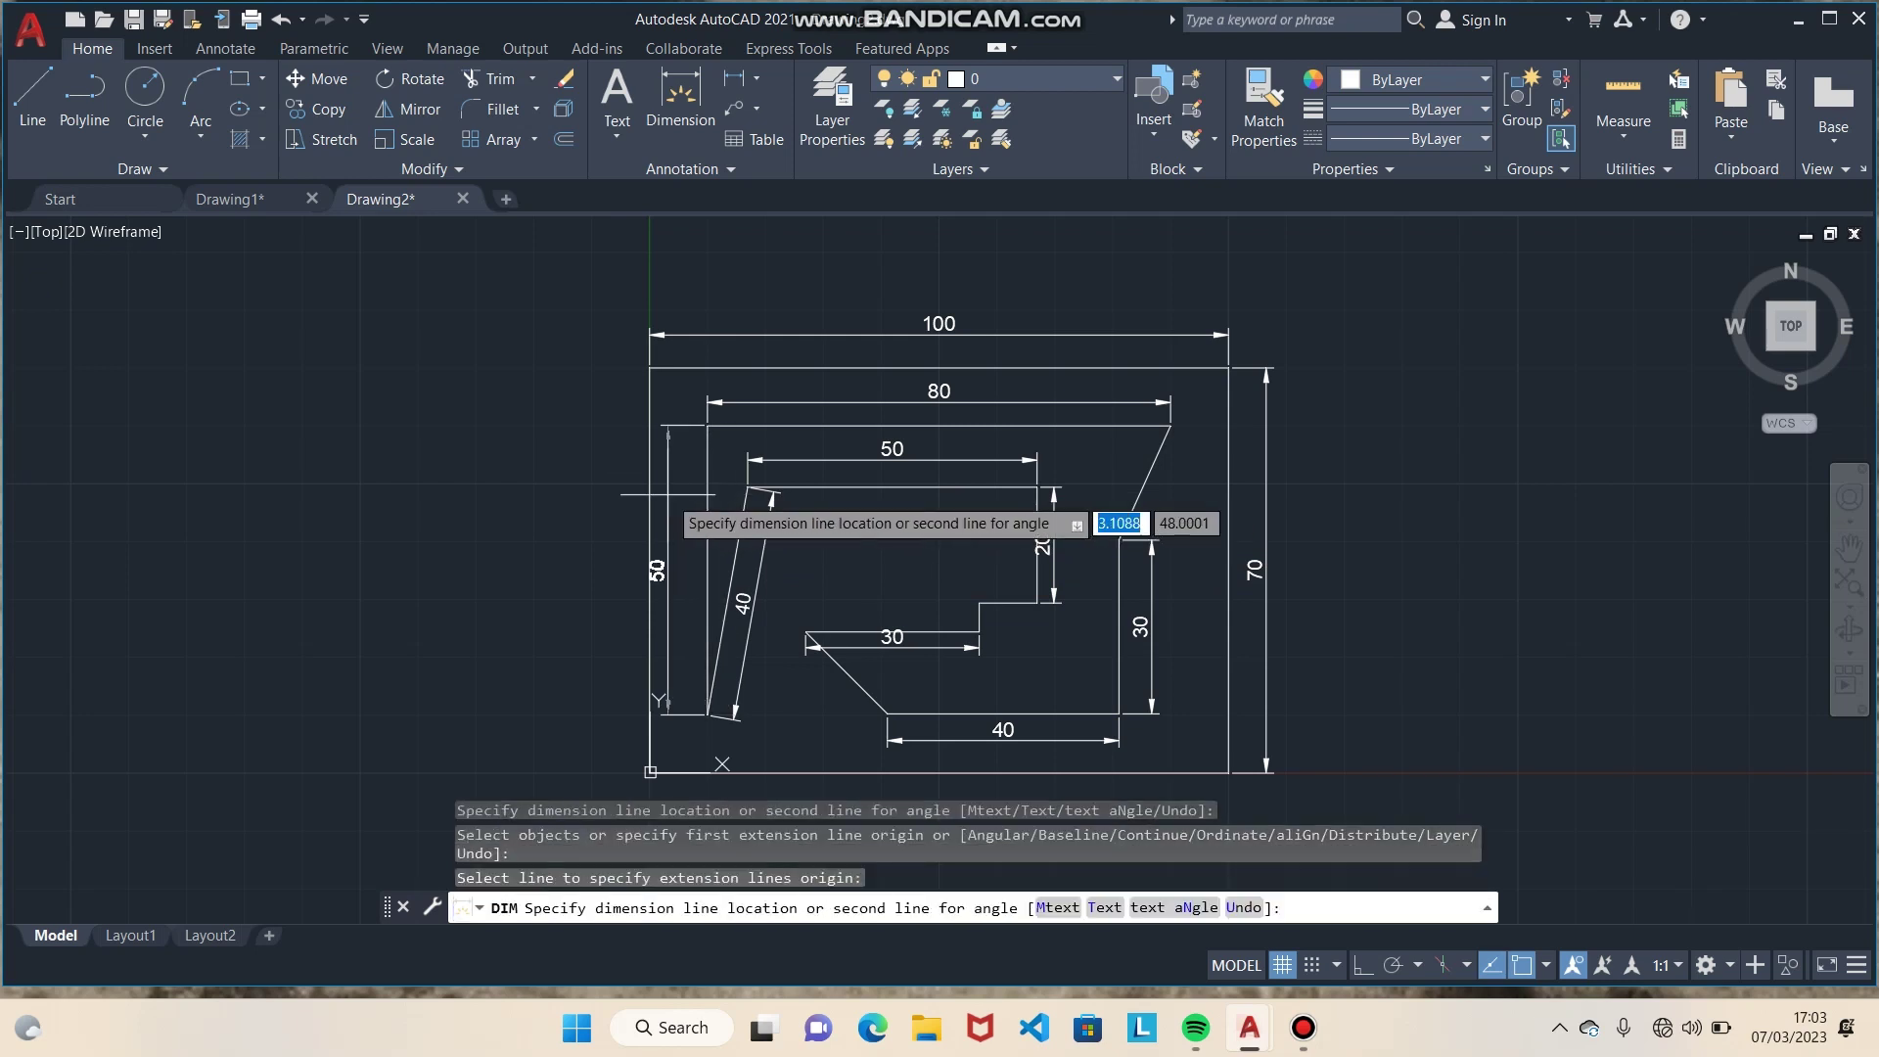
click(680, 496)
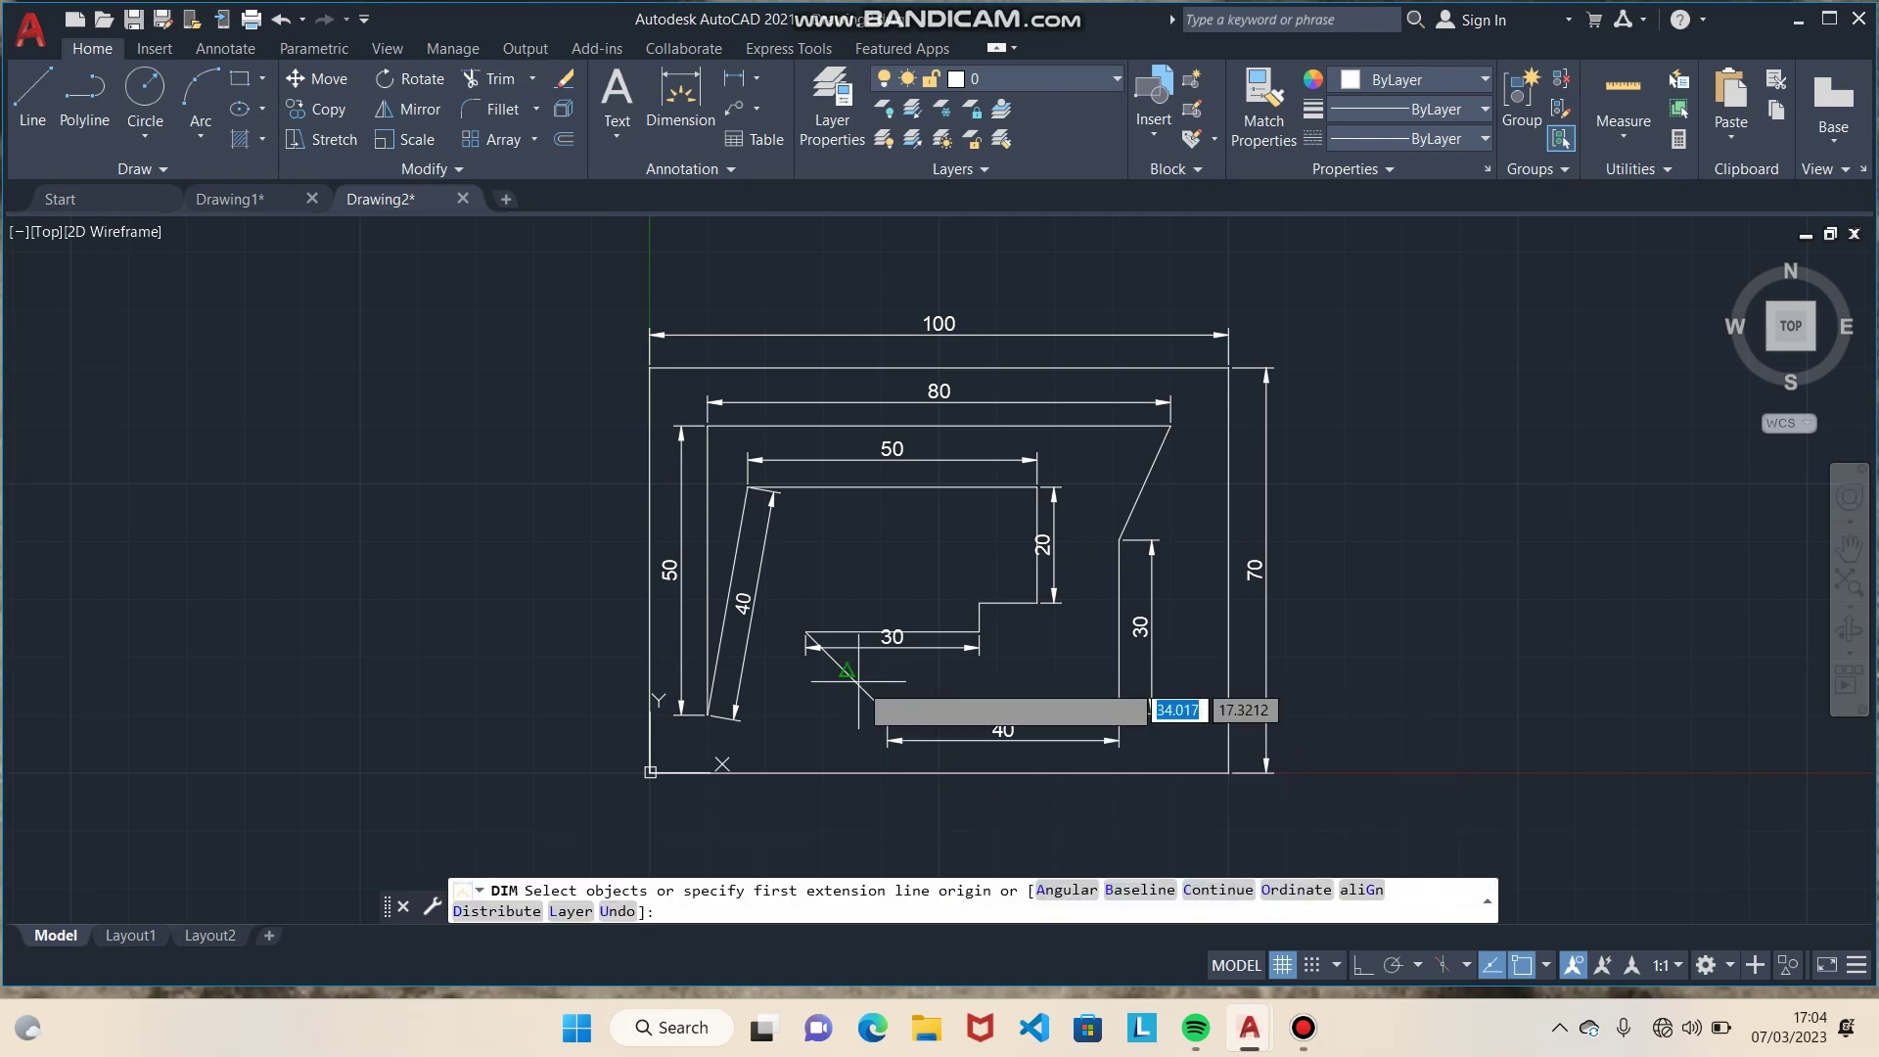
key(Return)
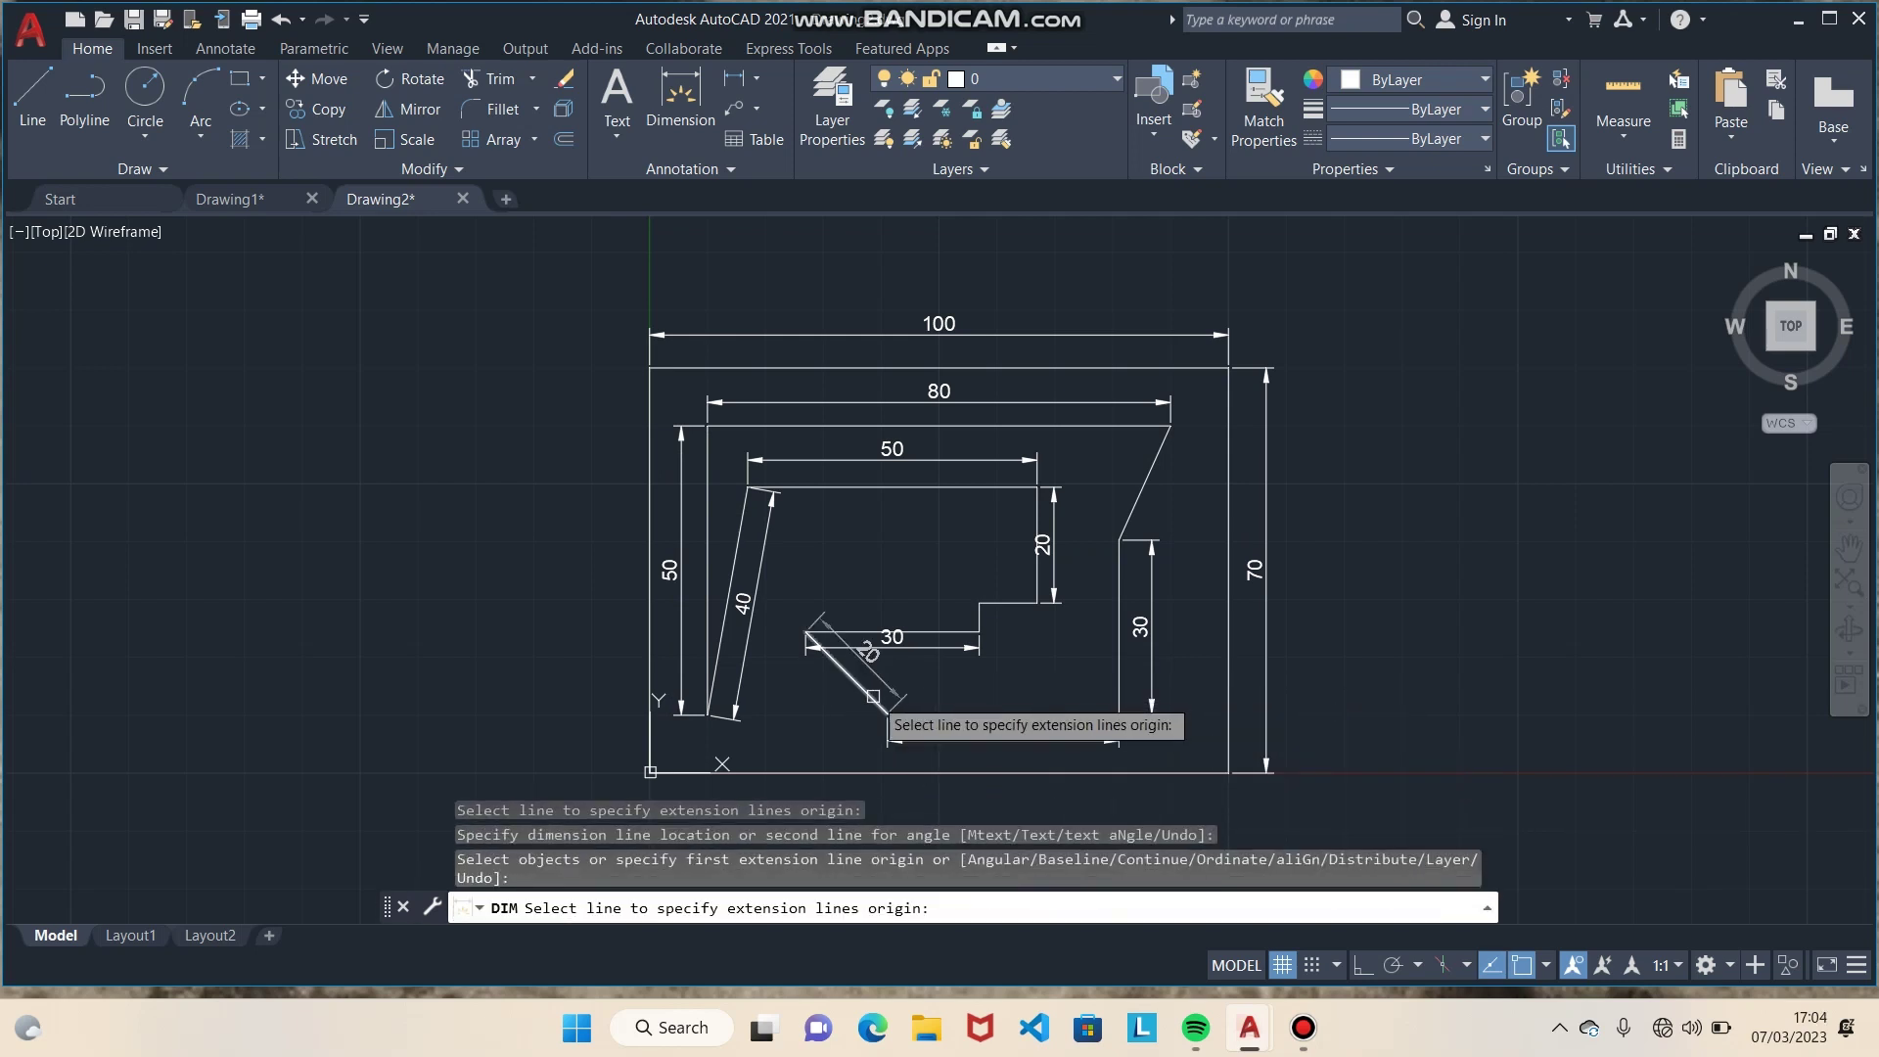
click(866, 693)
click(840, 726)
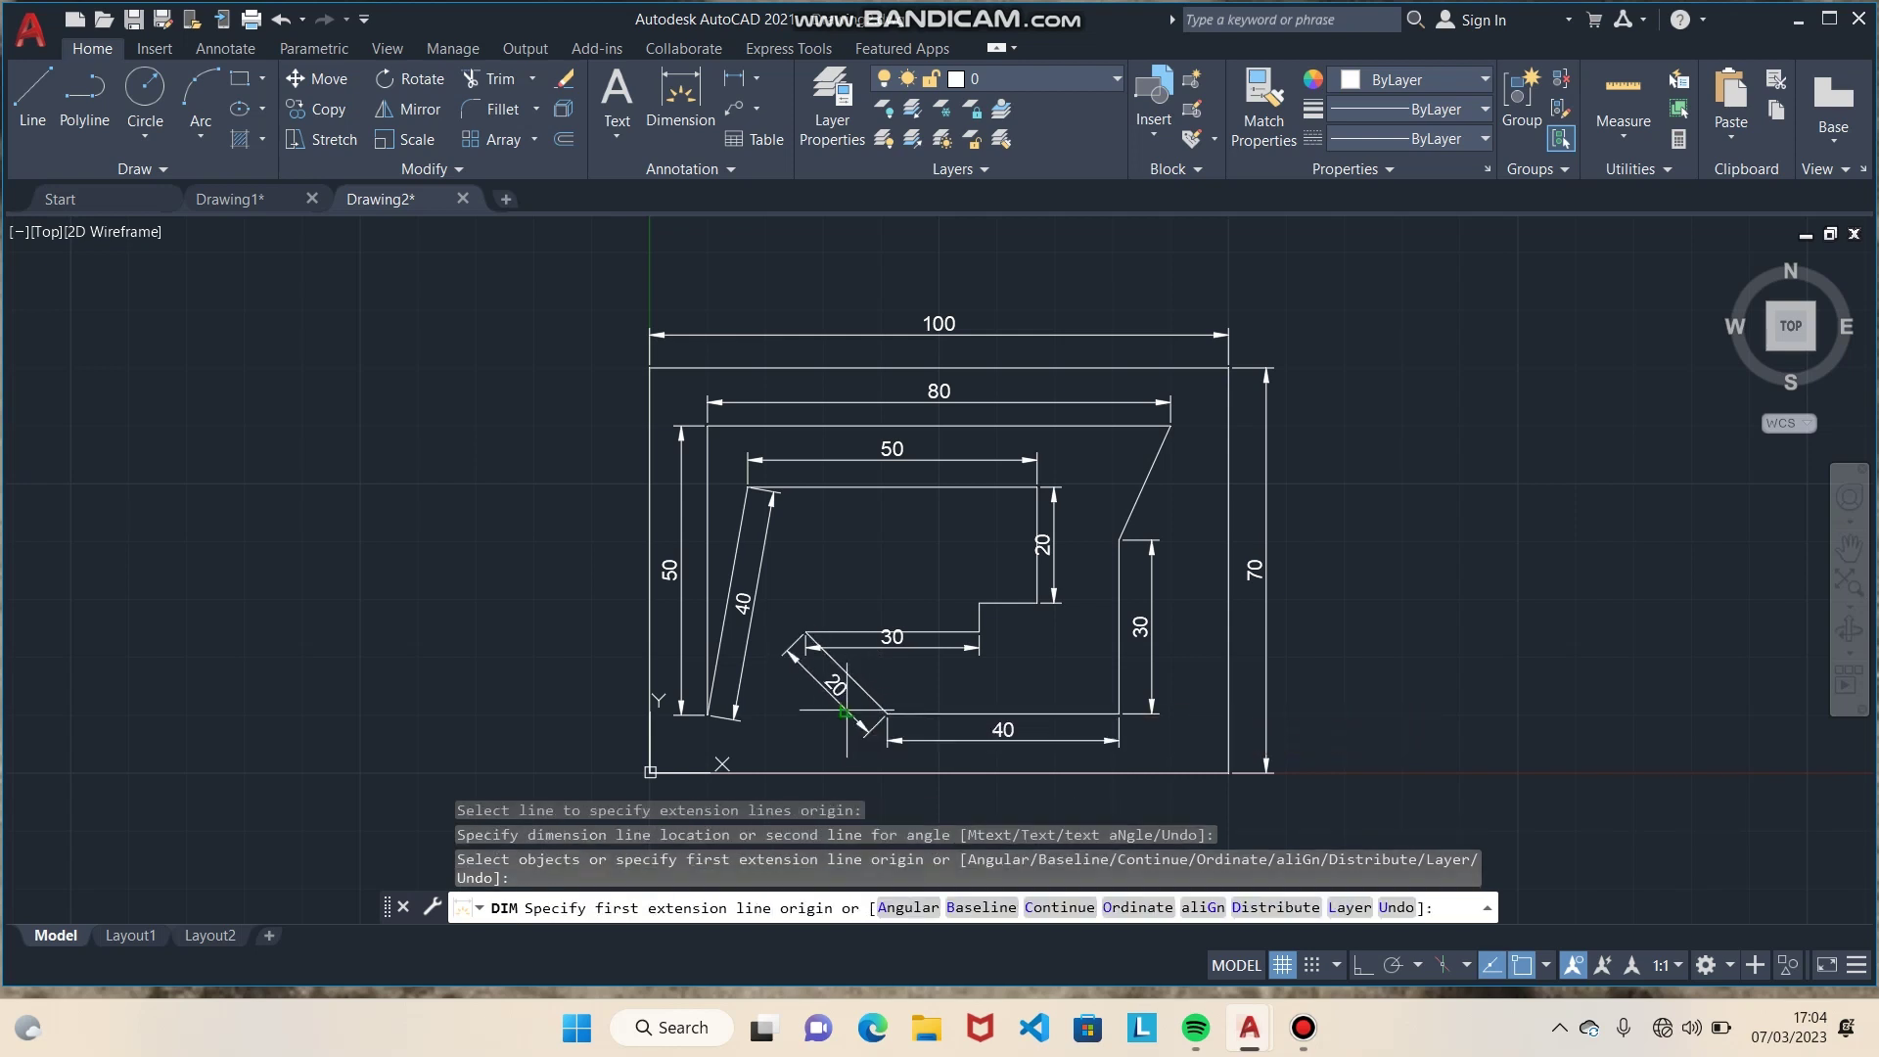
click(962, 701)
click(964, 741)
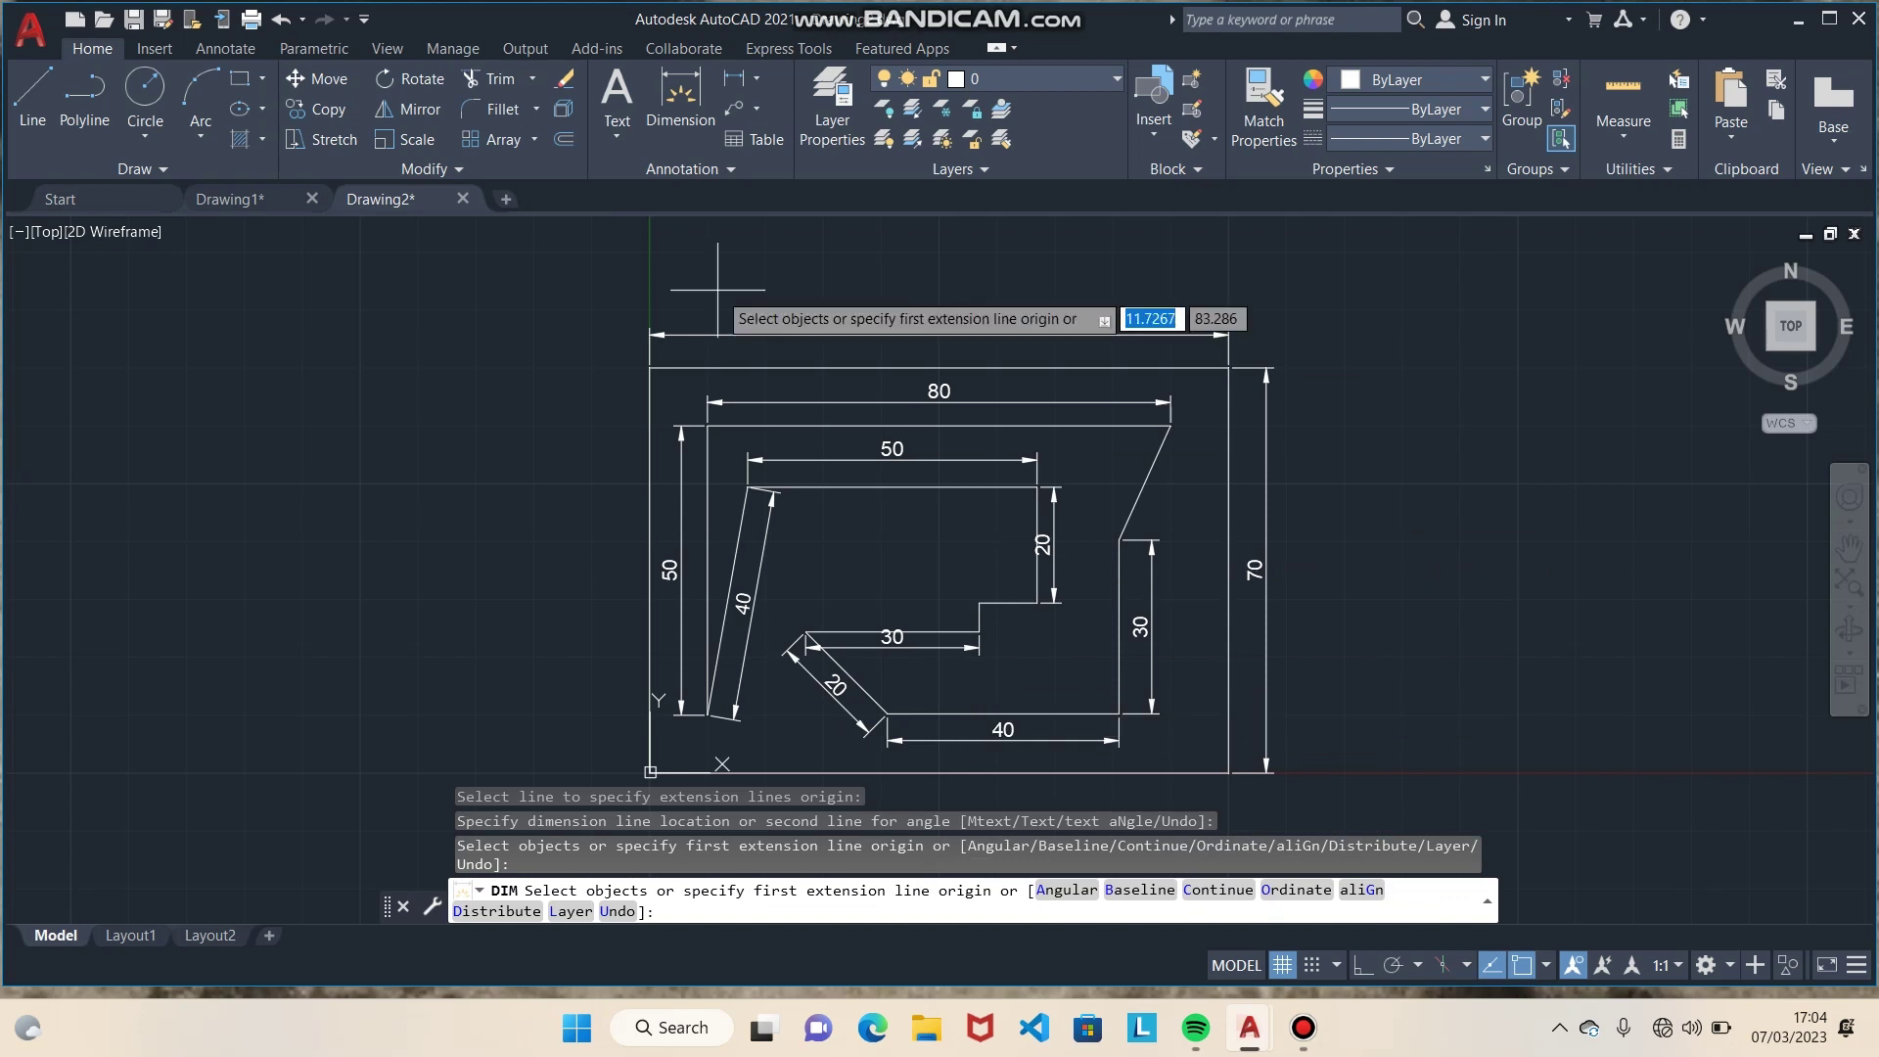
key(Return)
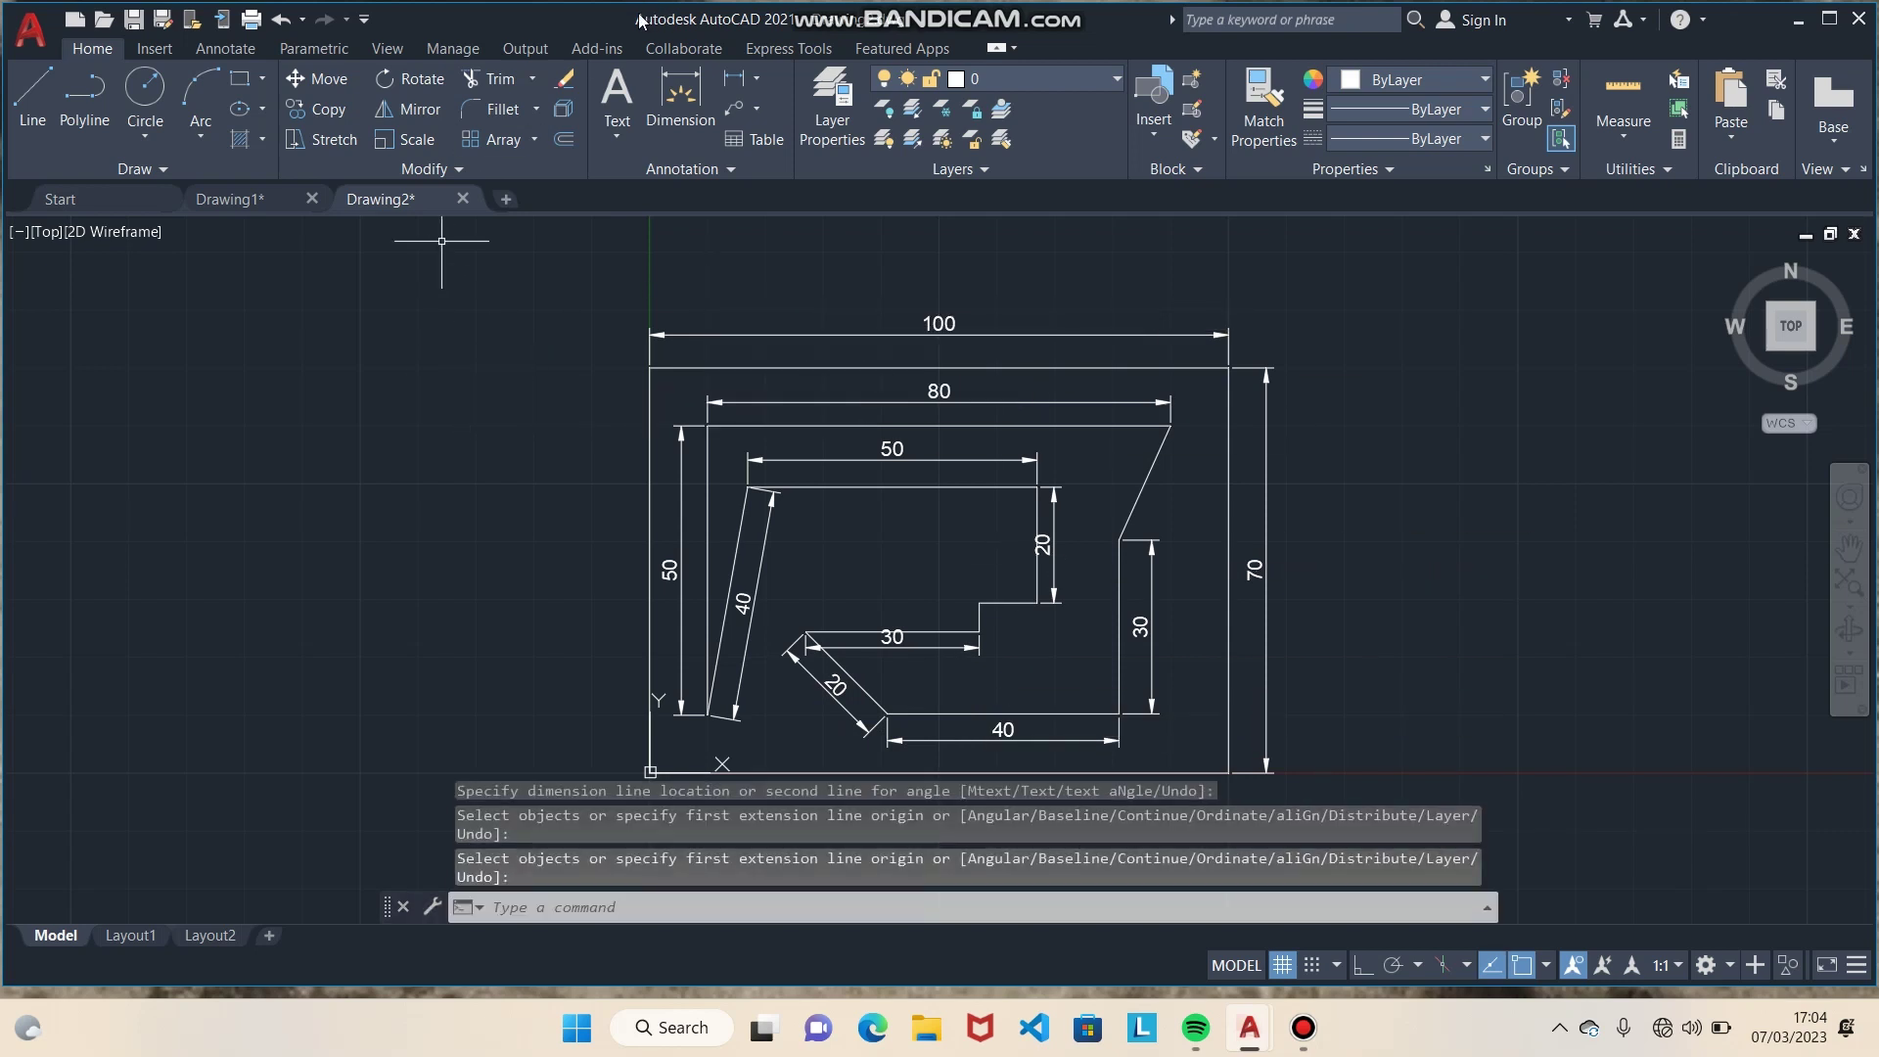
Step: Add a leader labelled 0,0 pointing to the outer rectangle's bottom-left corner
click(756, 111)
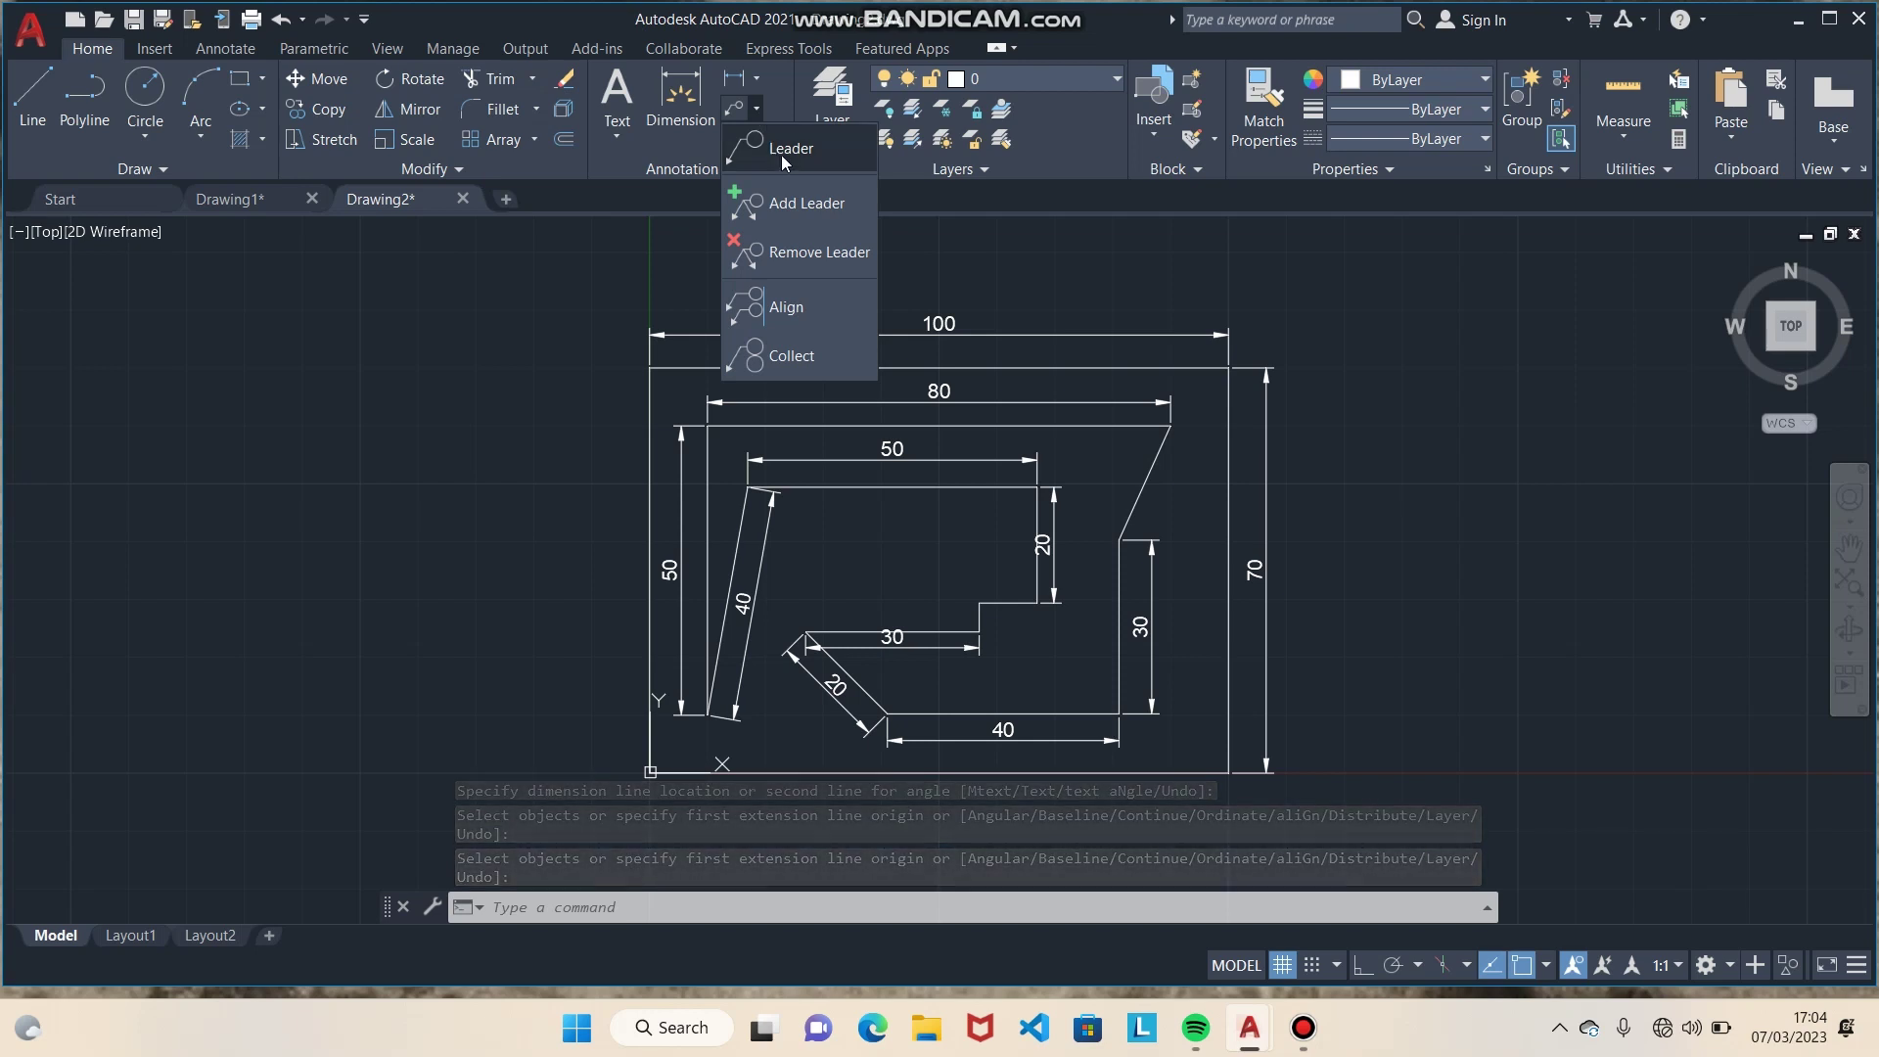
click(781, 154)
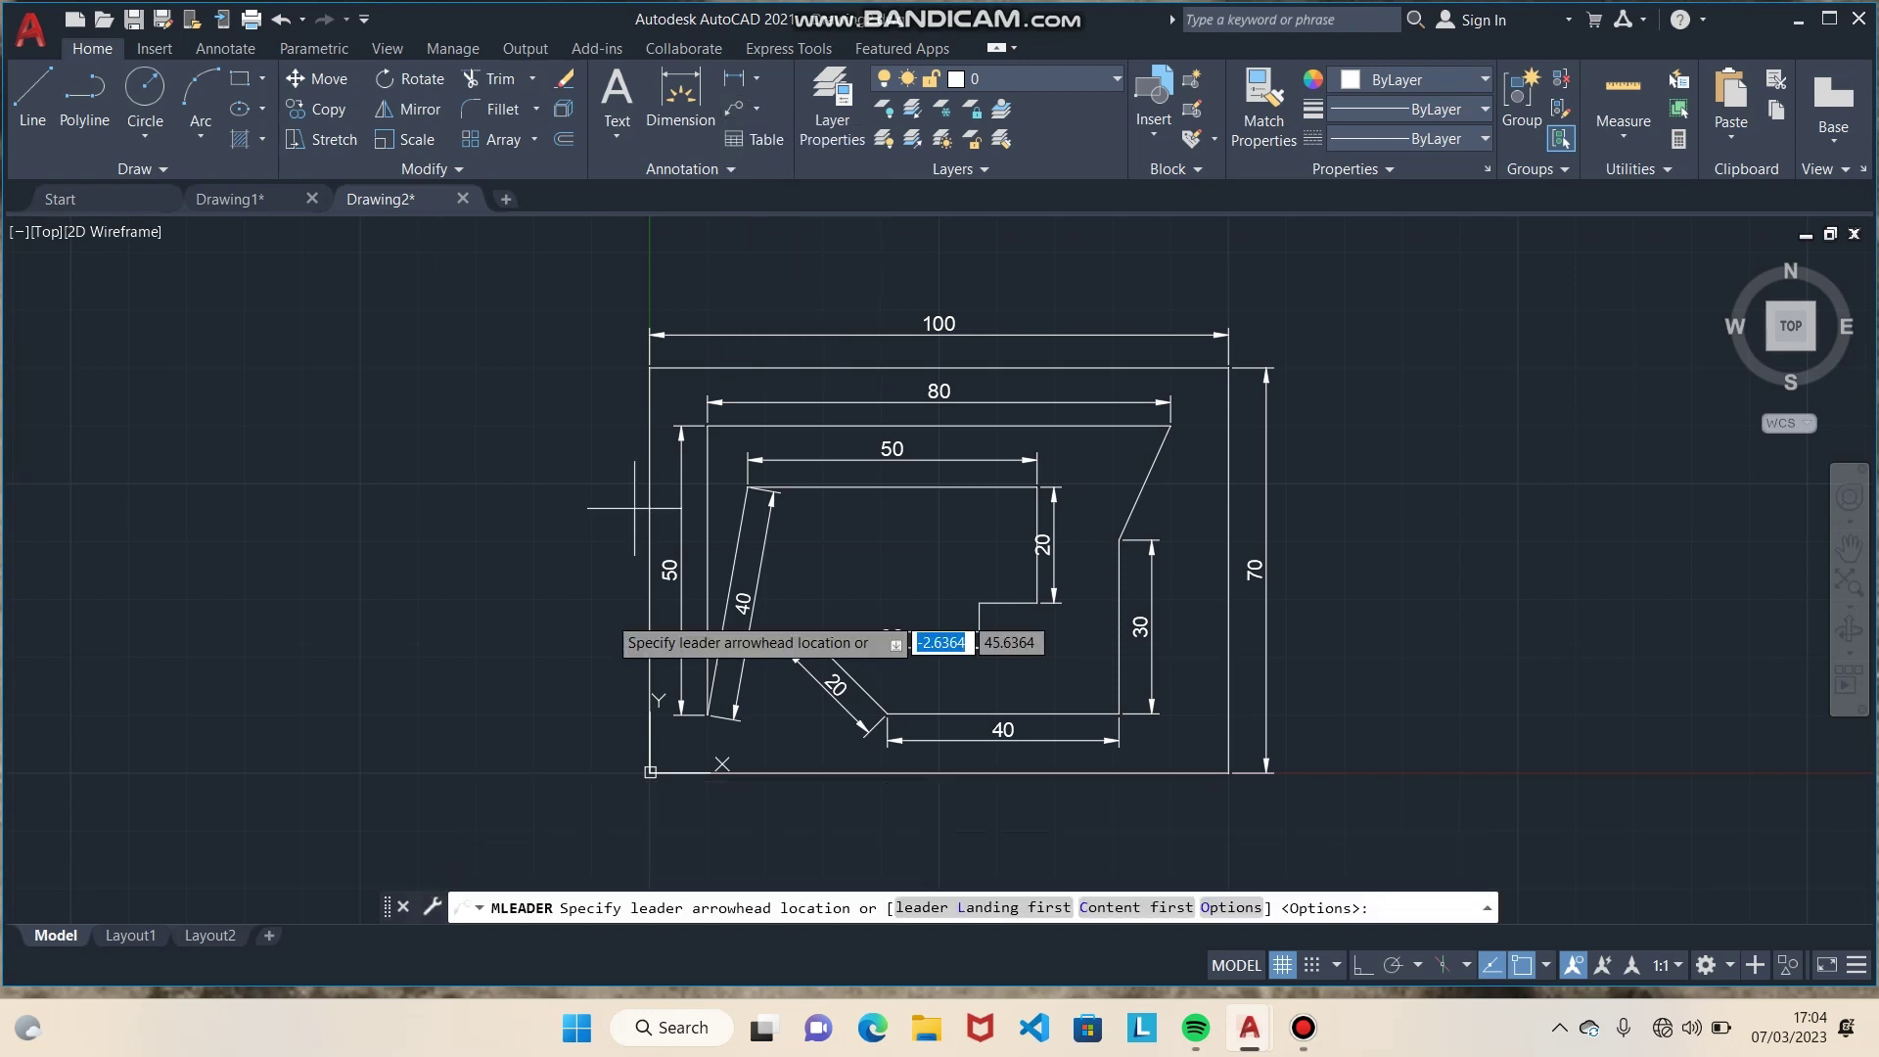
click(647, 771)
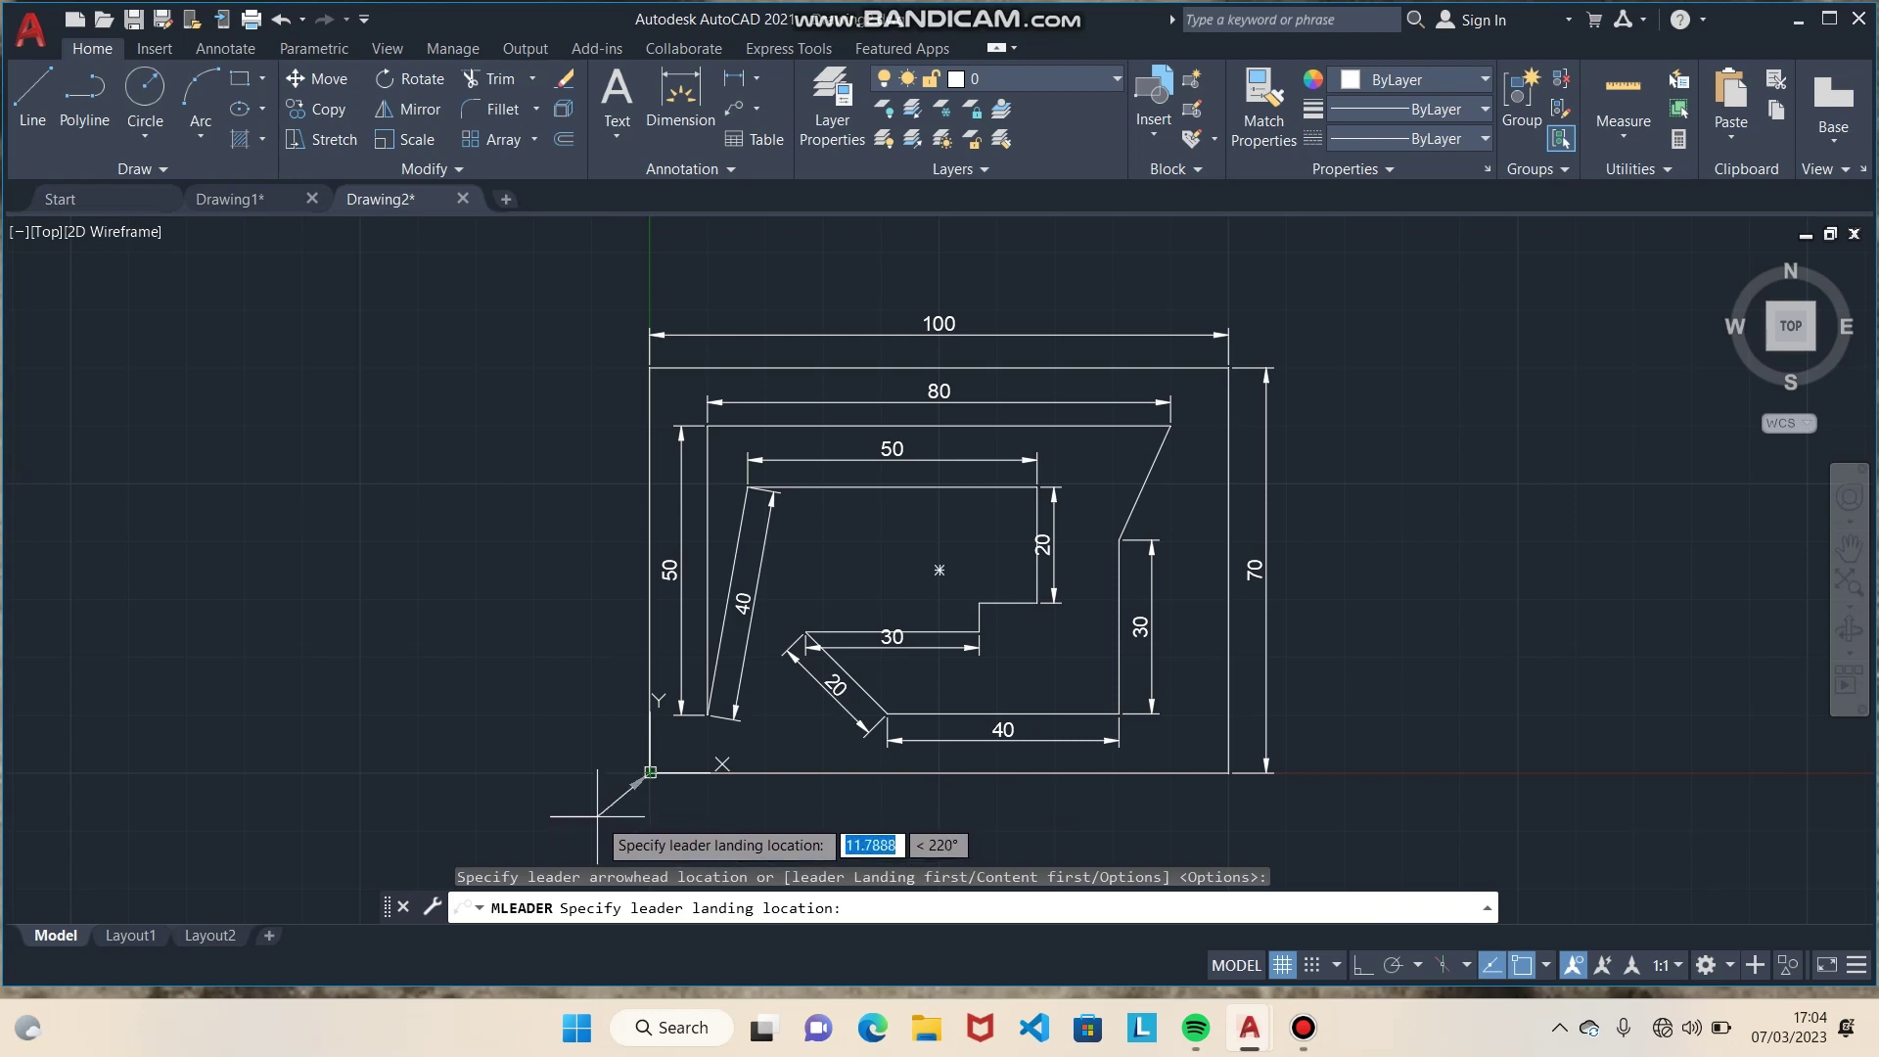
click(597, 815)
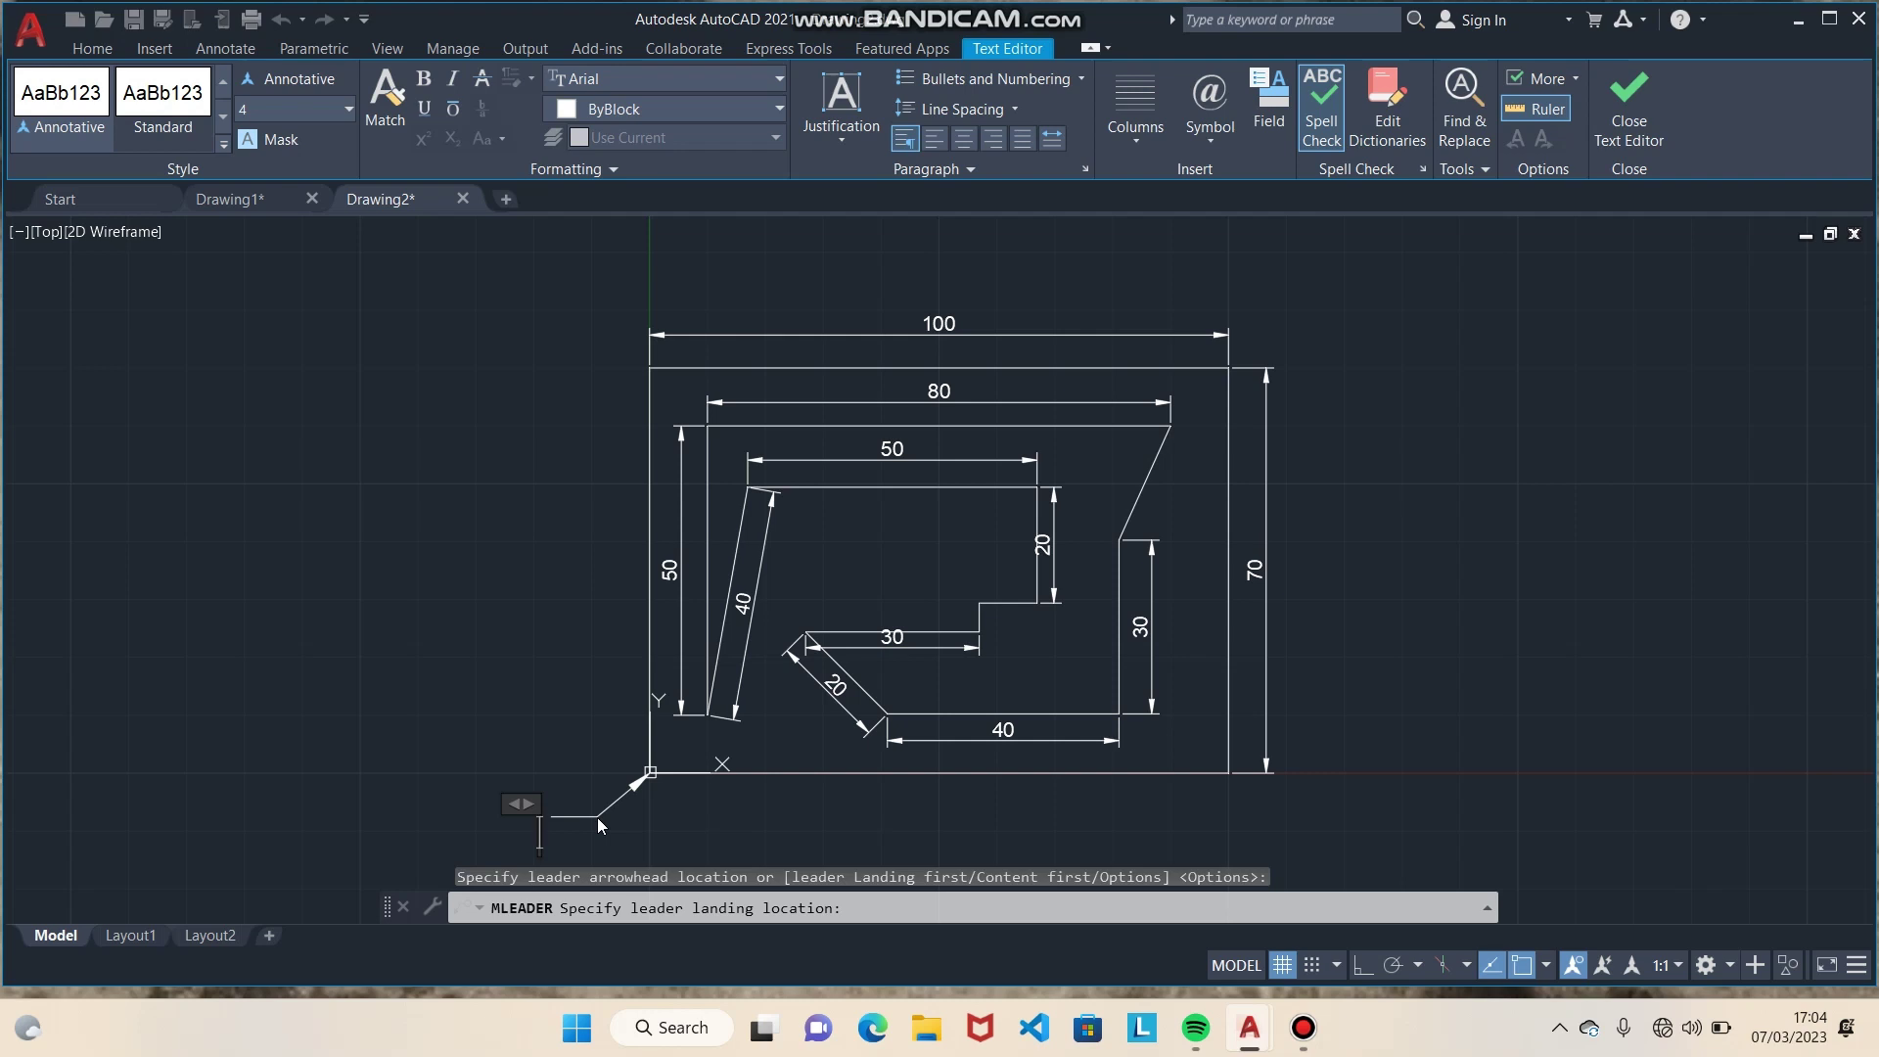
text(0,)
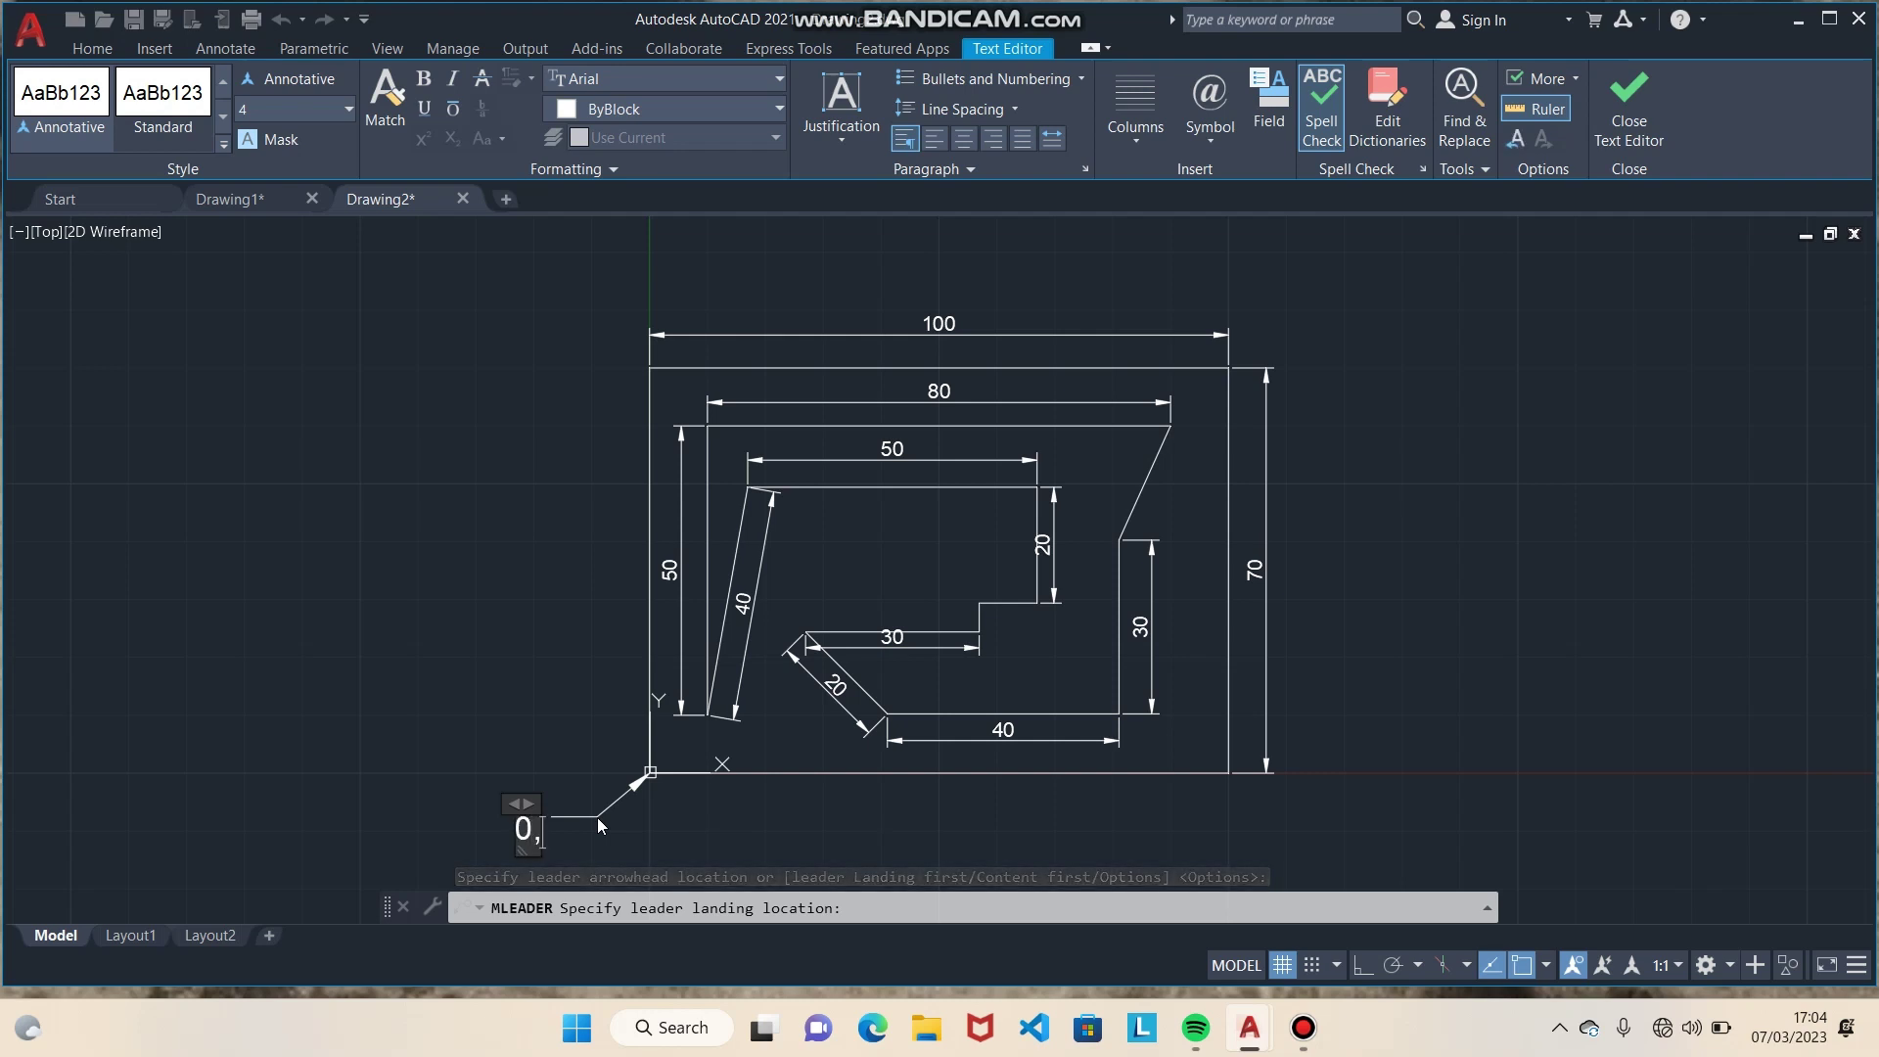
text(0)
click(597, 818)
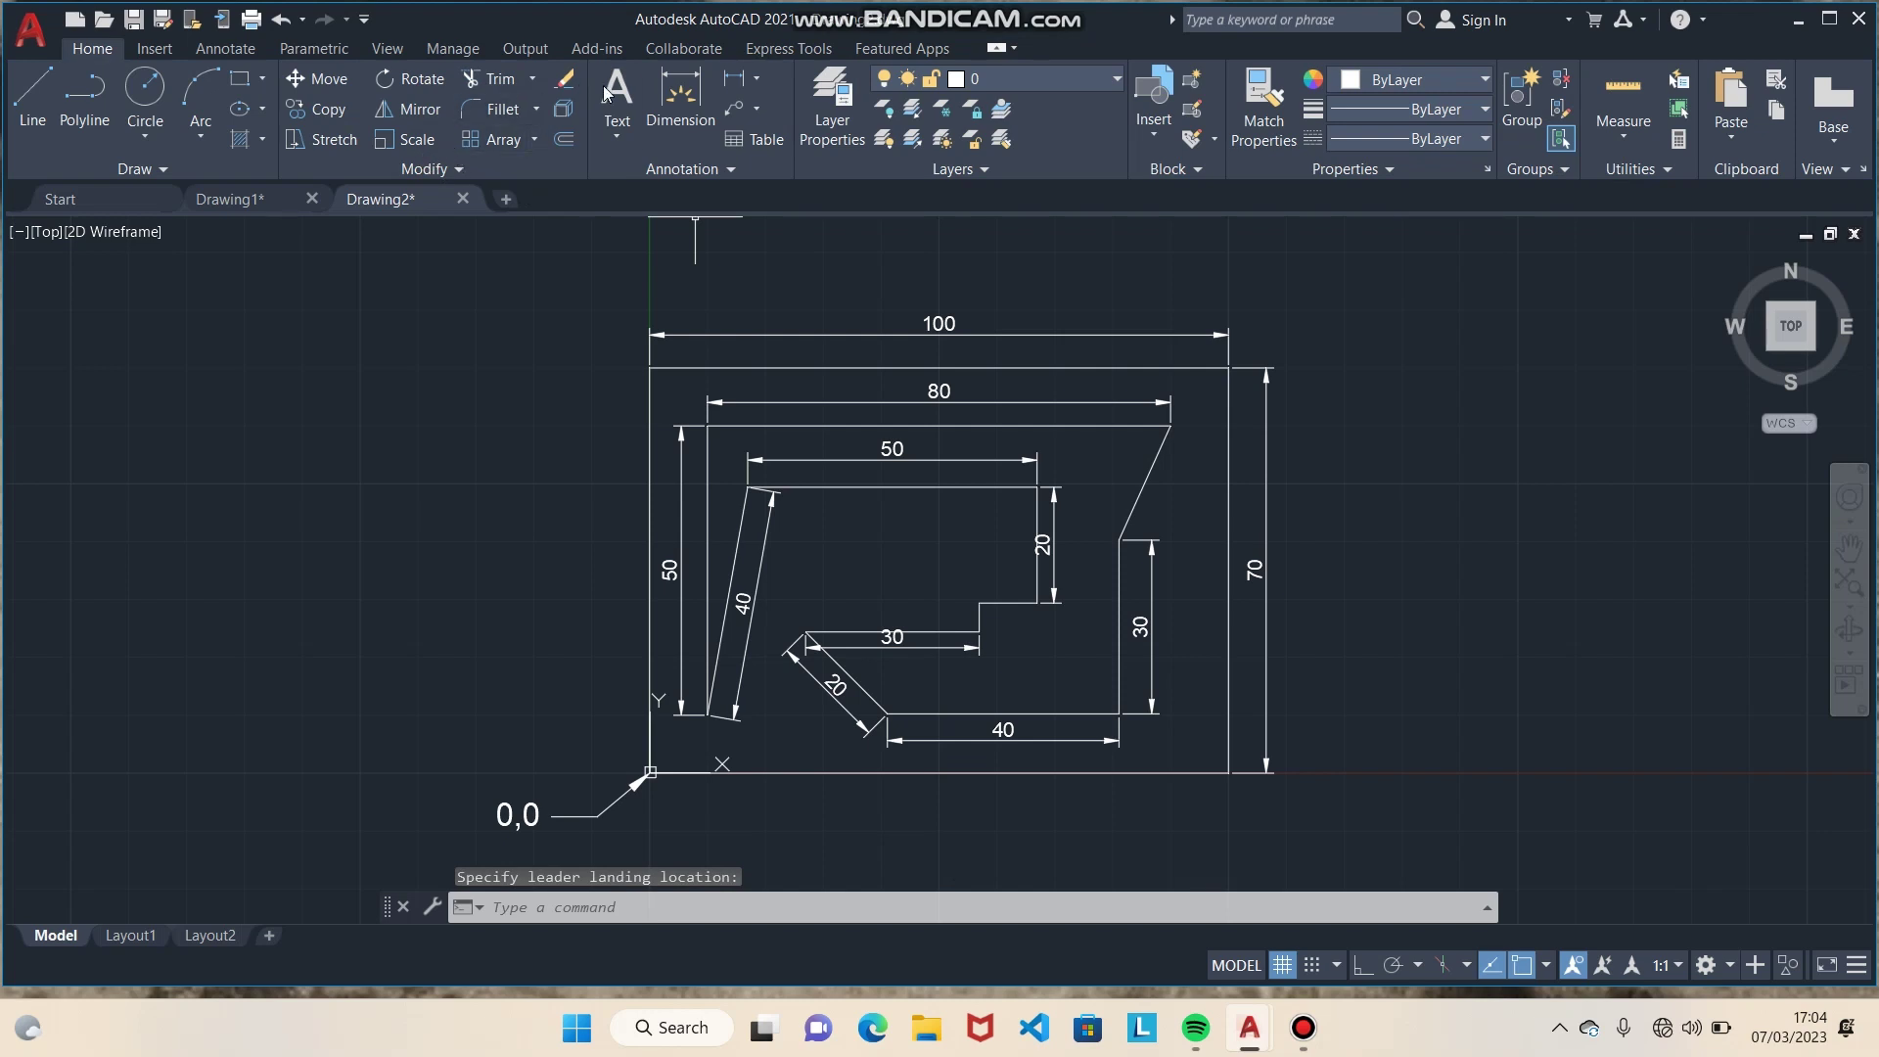
click(734, 112)
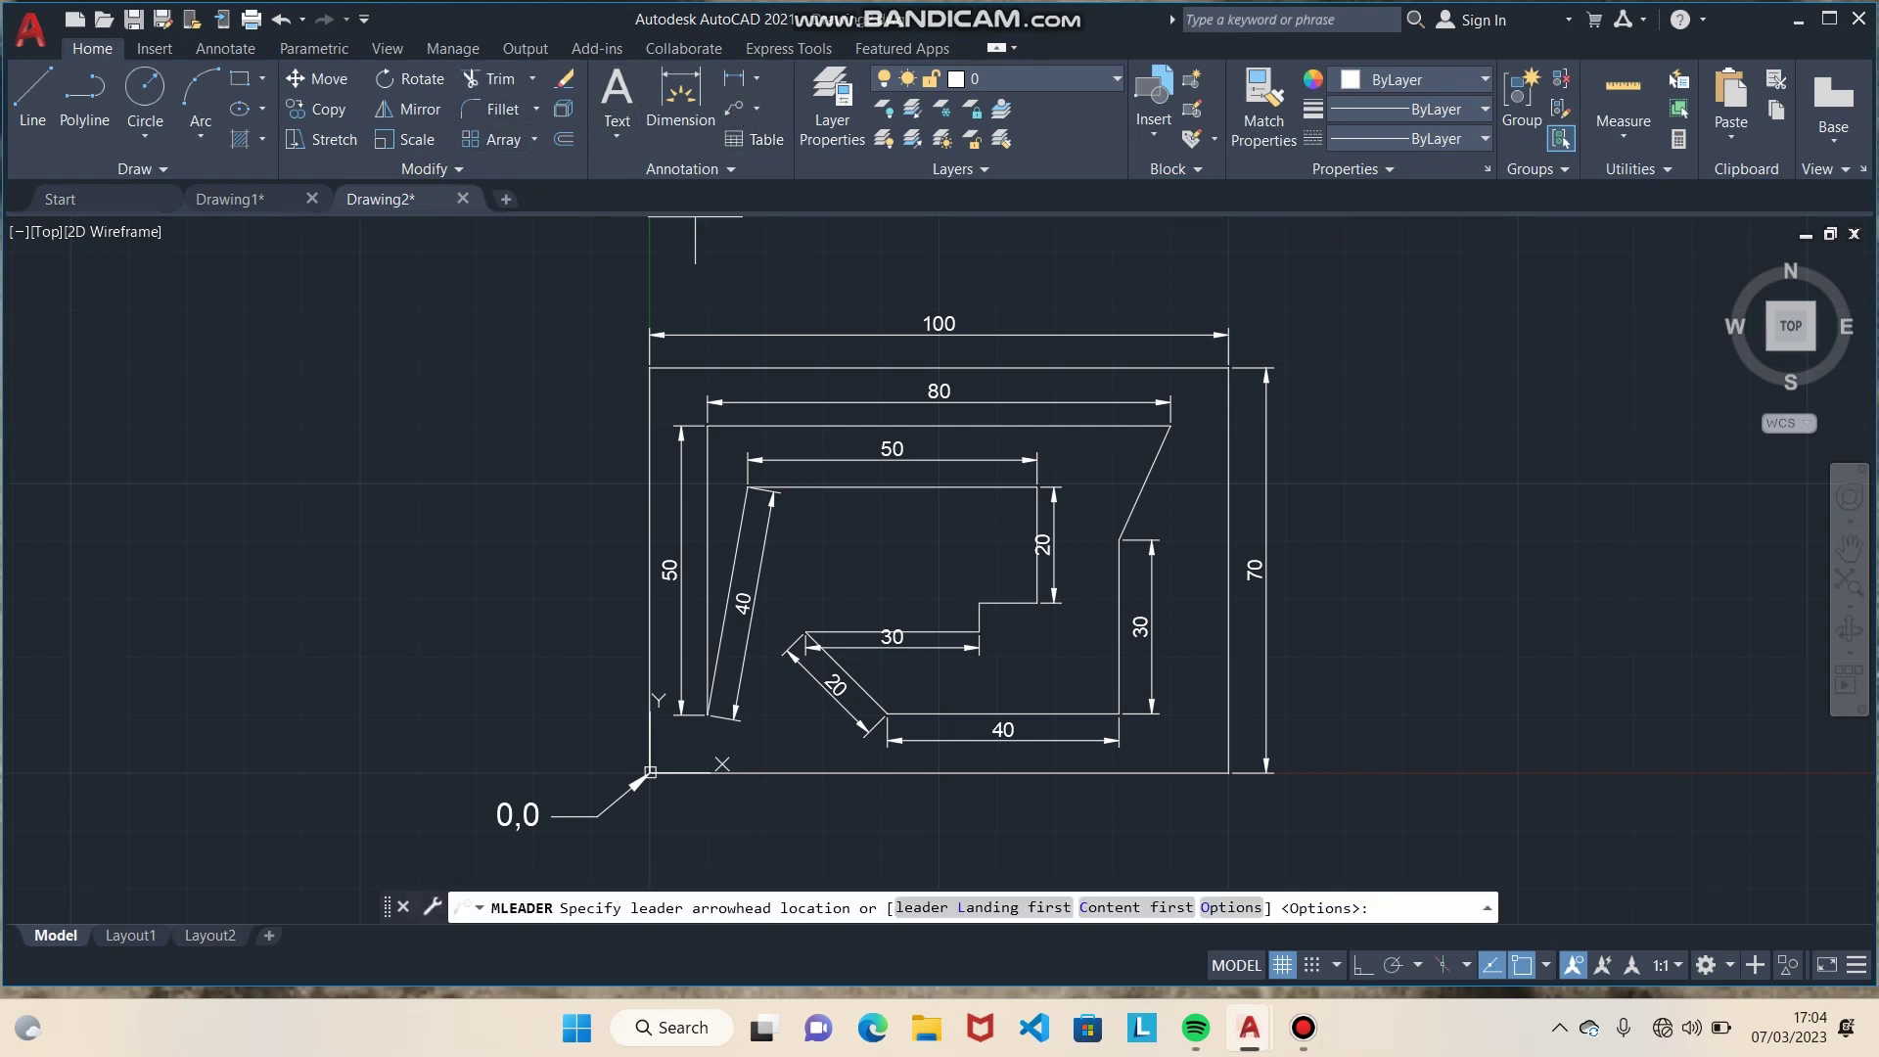
Step: Add a leader labelled 9,6 pointing to the inner outline's top-right corner
click(1170, 425)
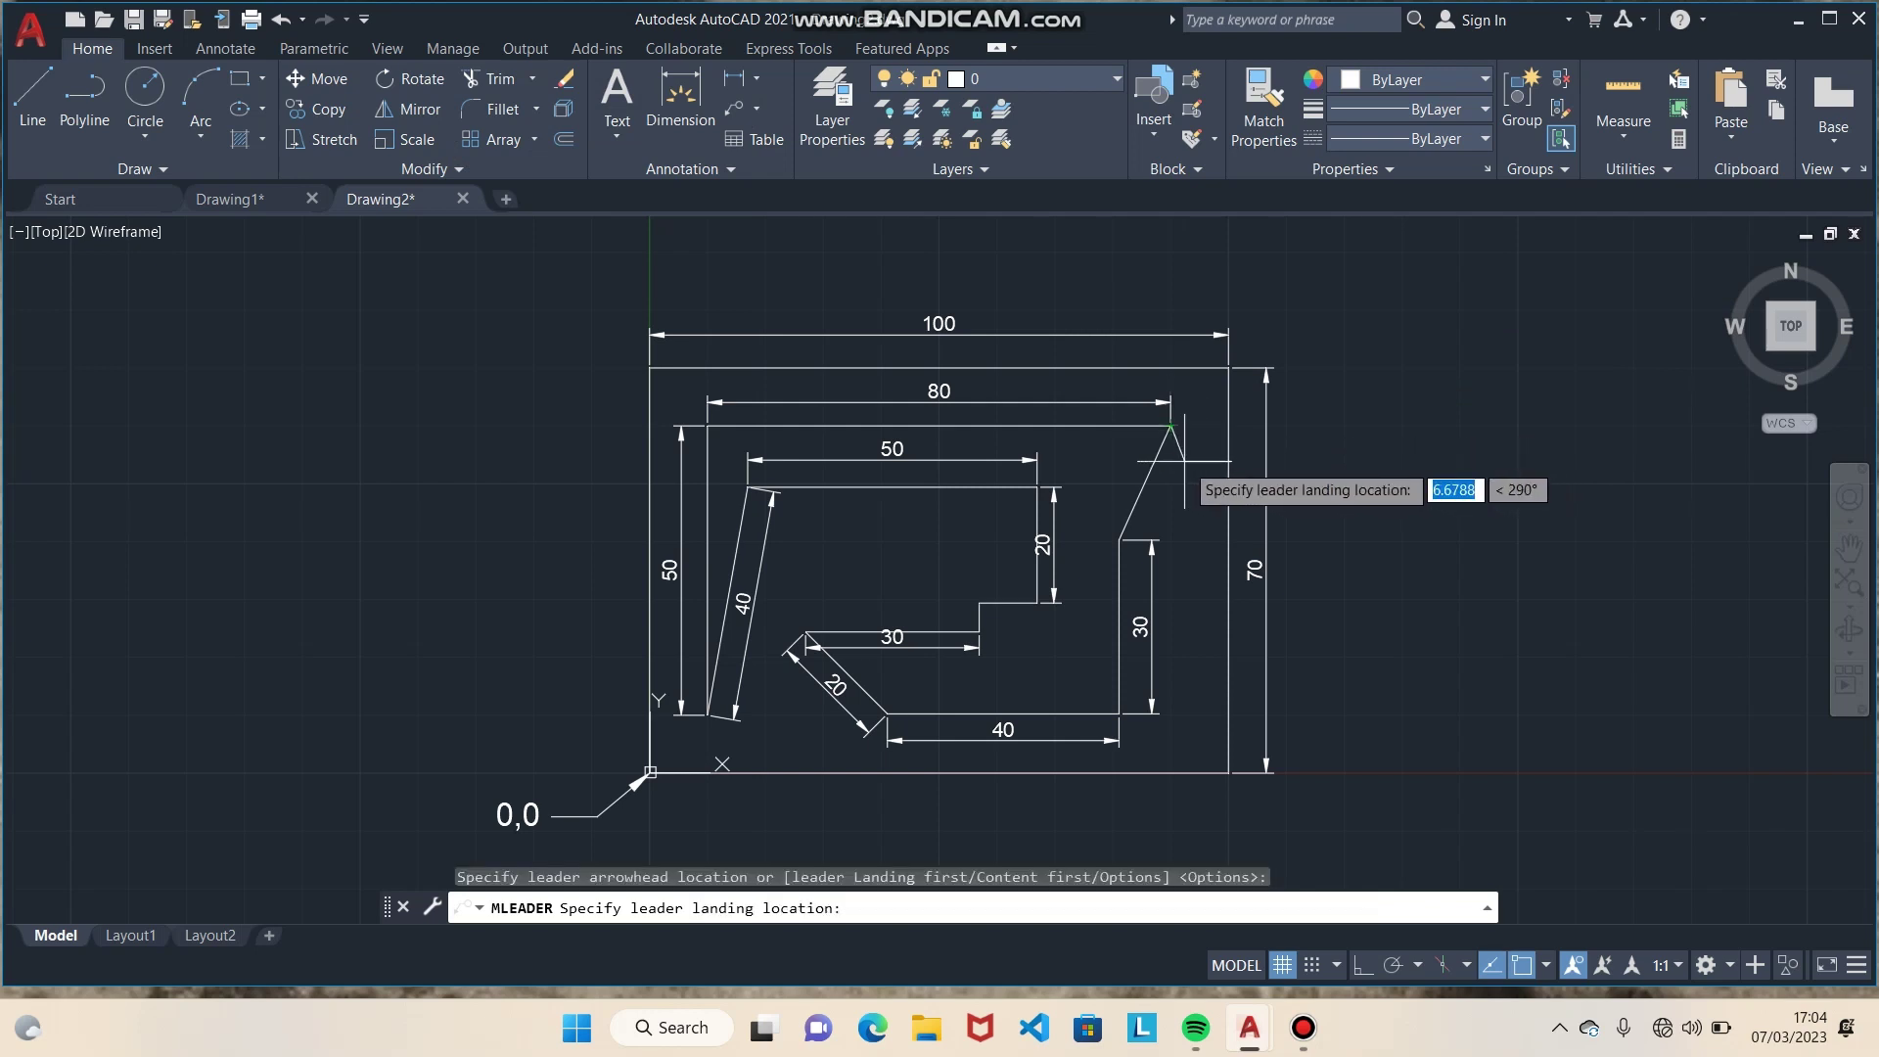
click(1184, 460)
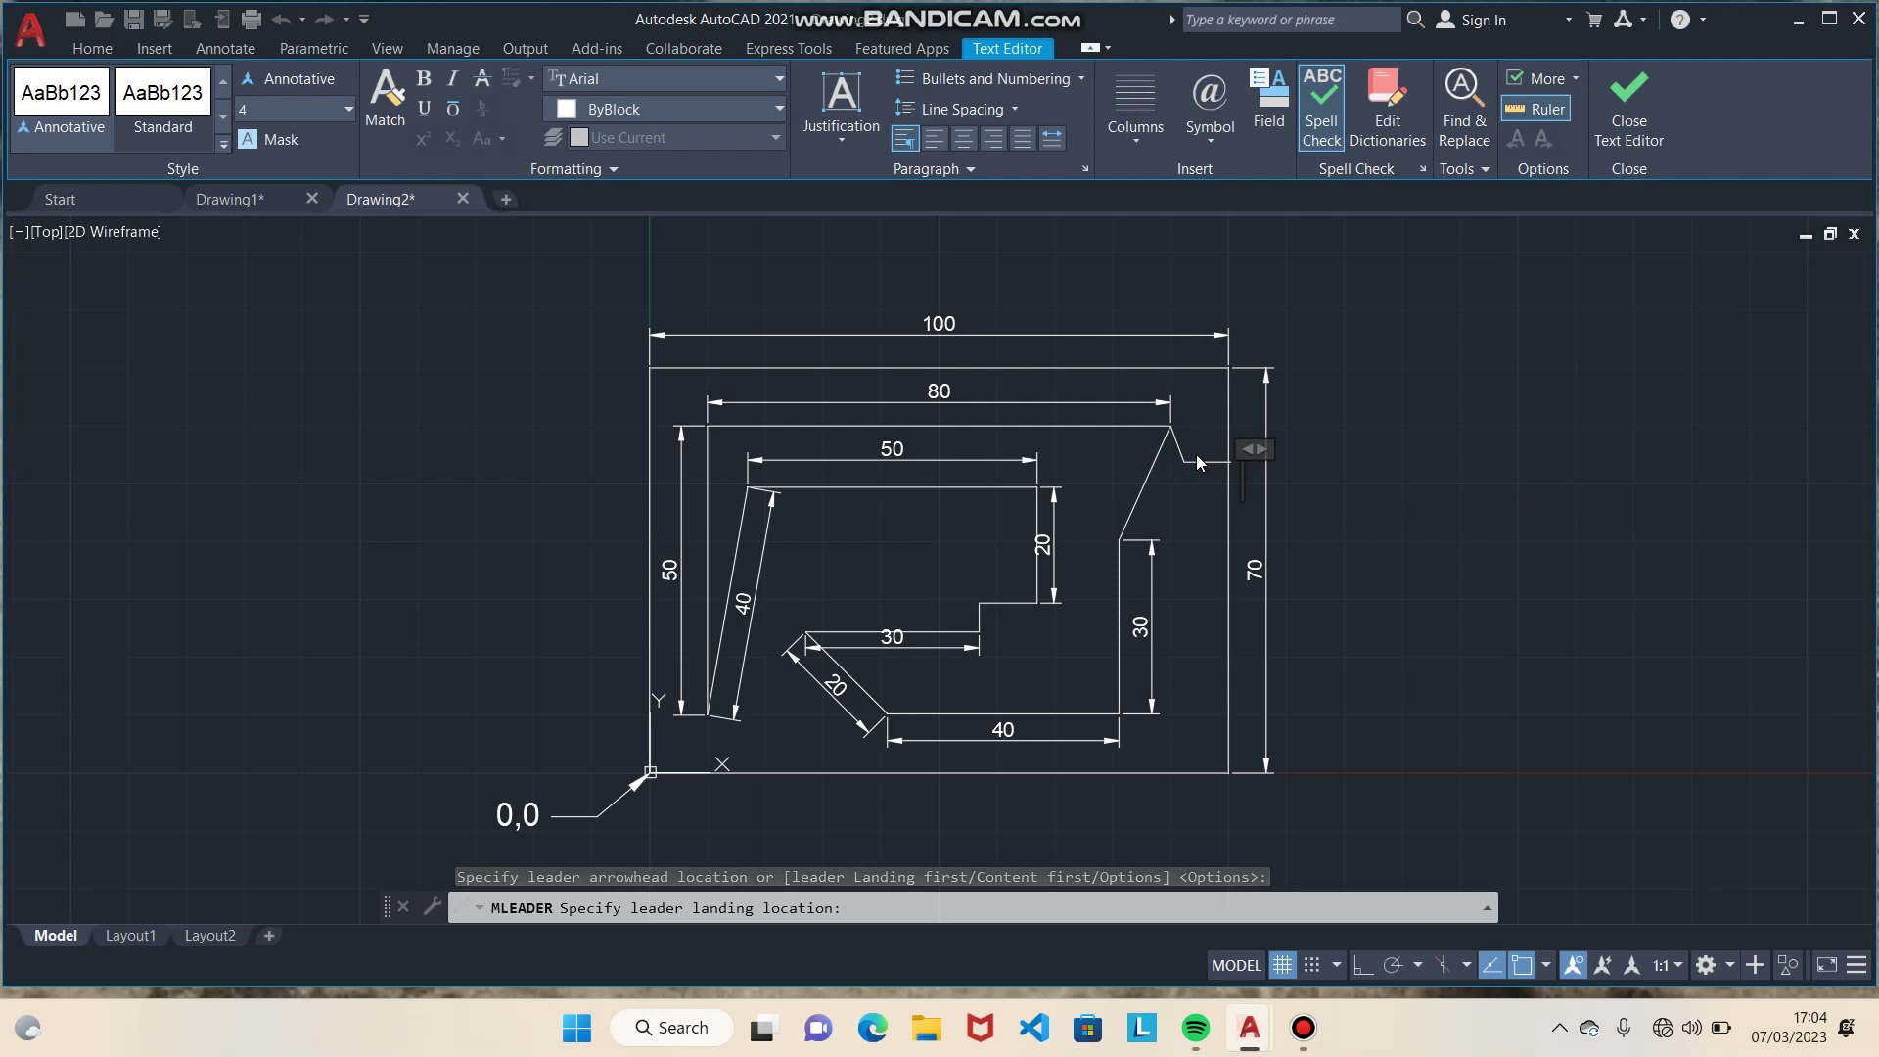
text(9)
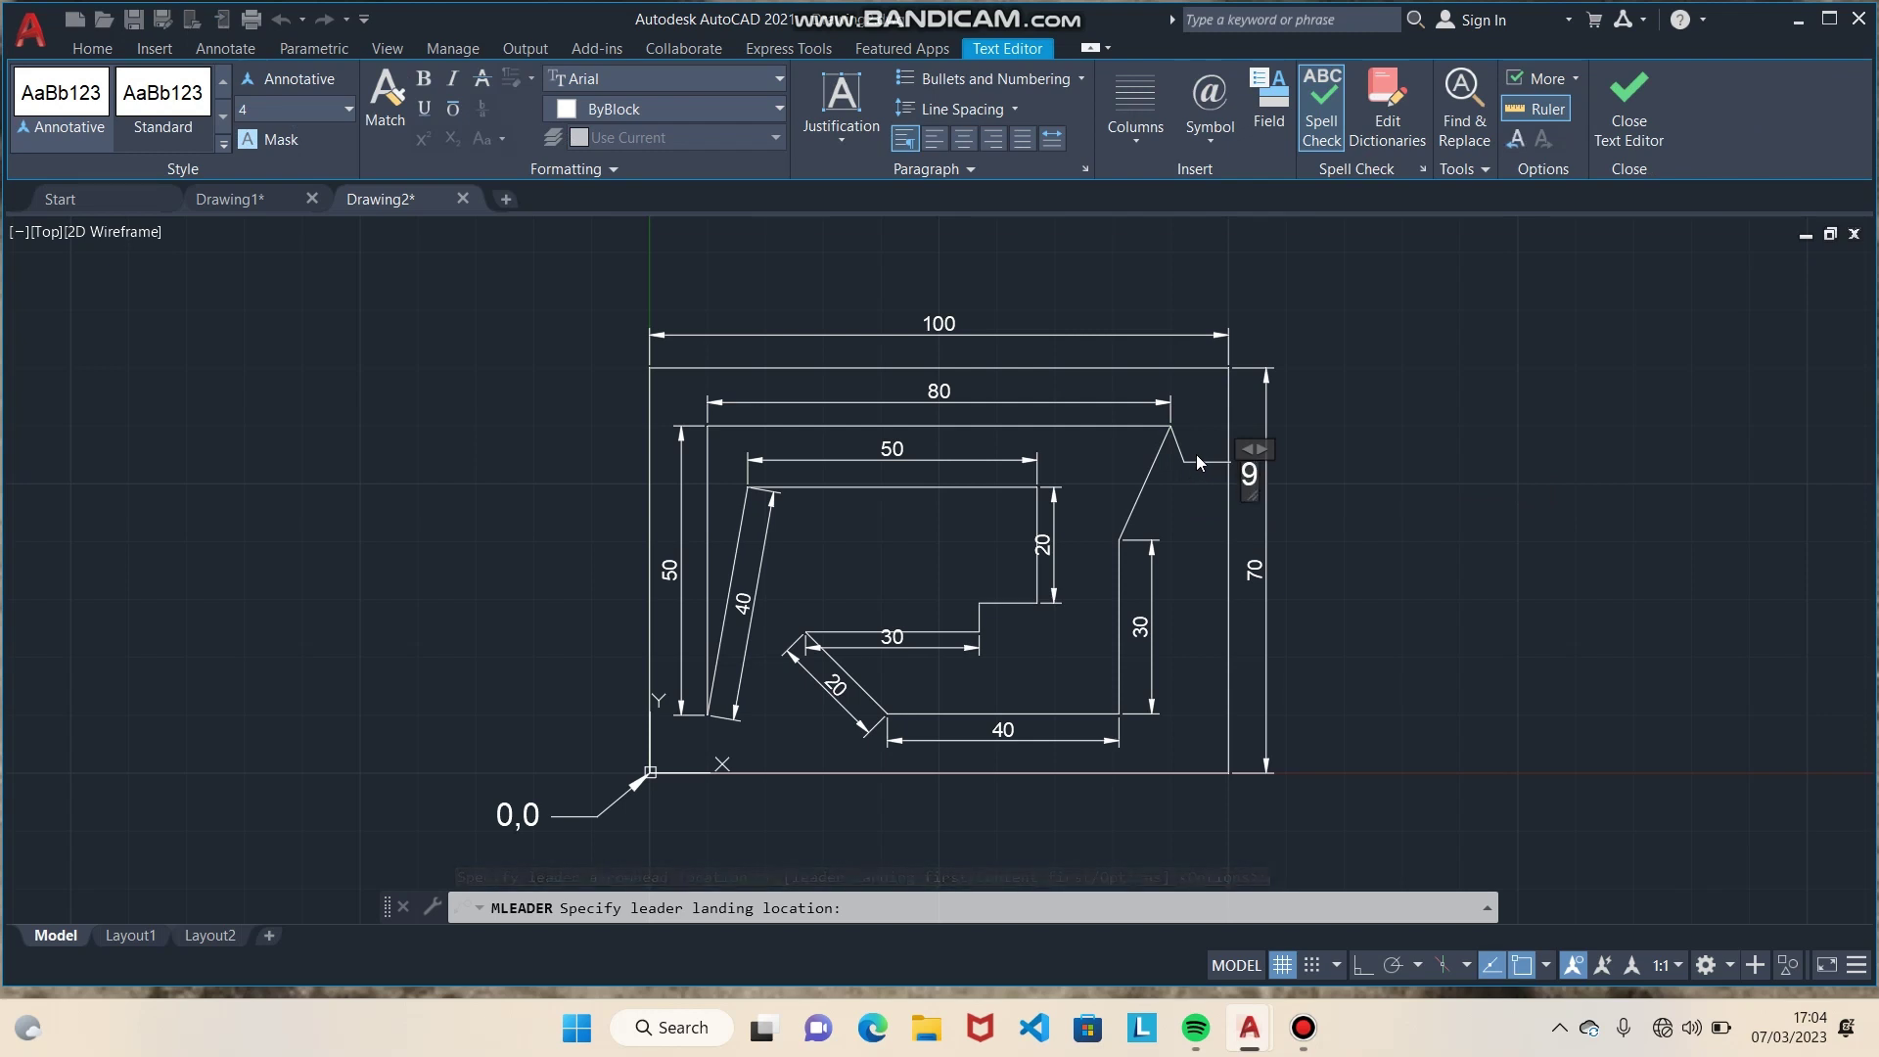
text(,6)
click(1196, 454)
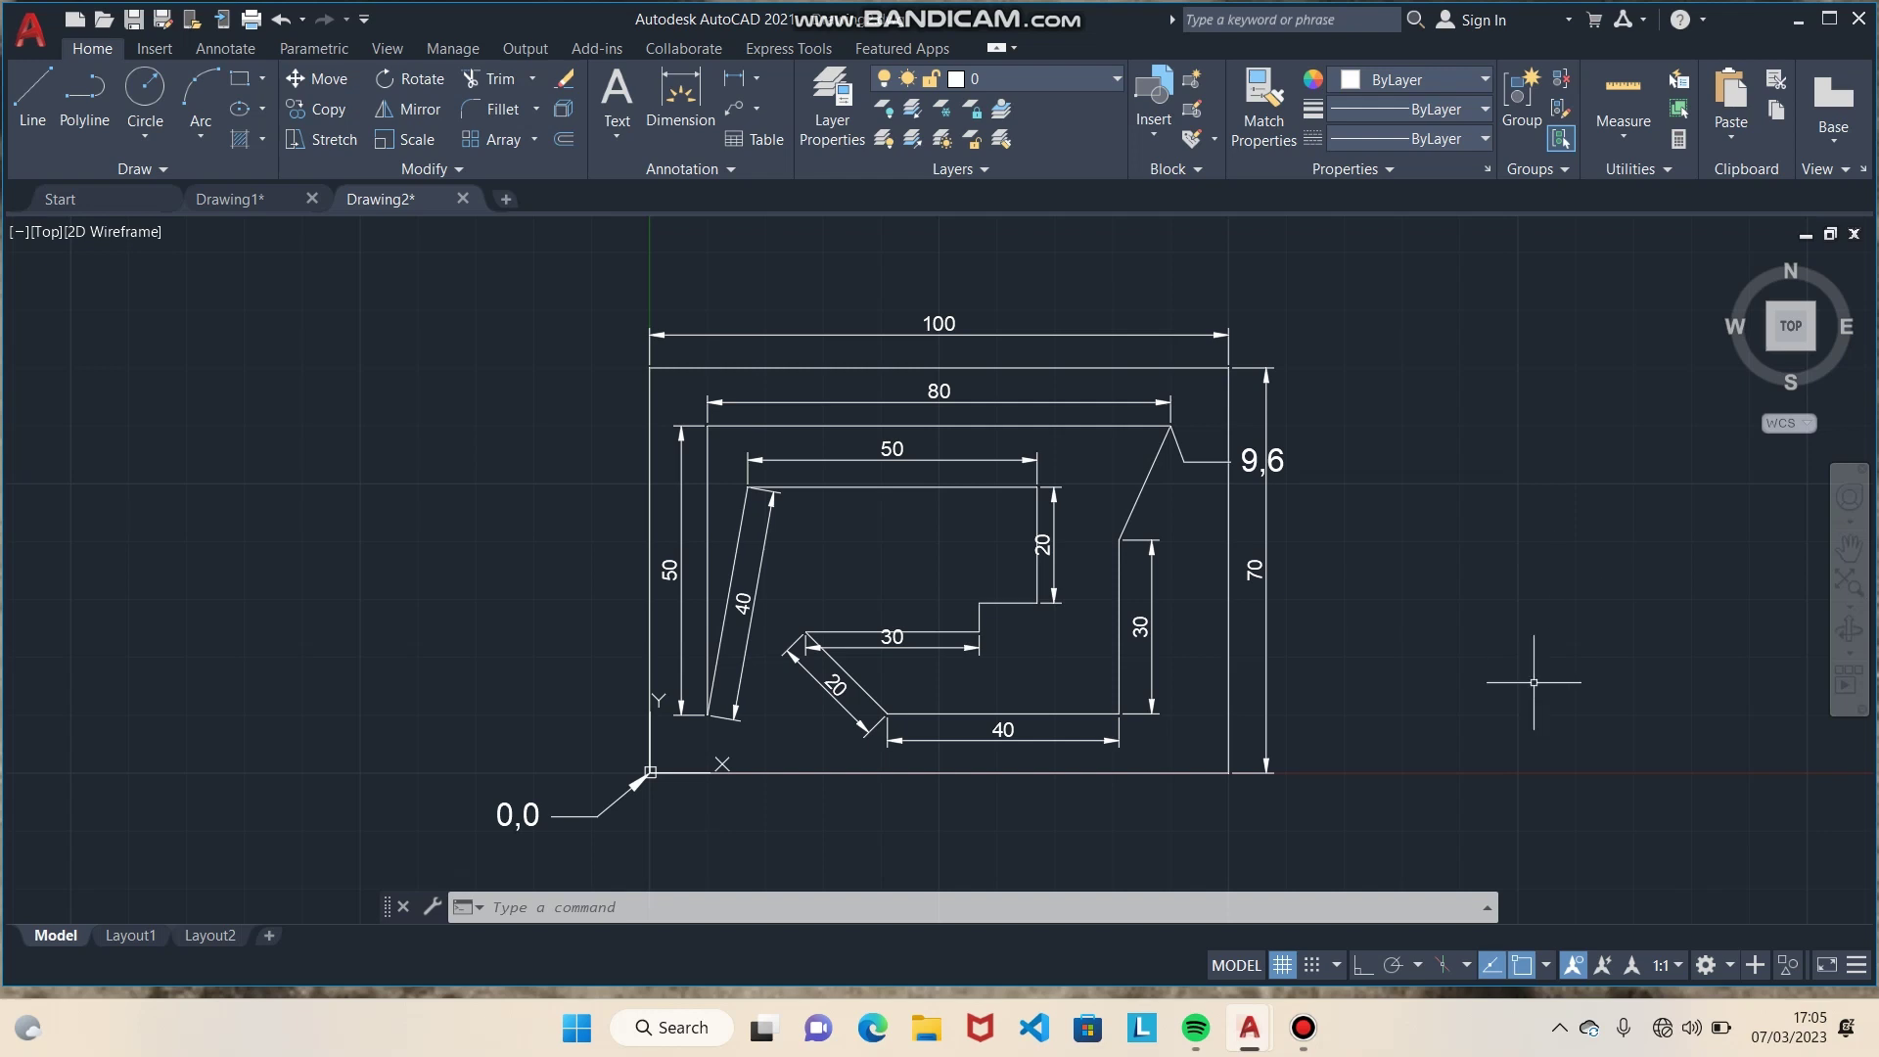
click(1302, 1051)
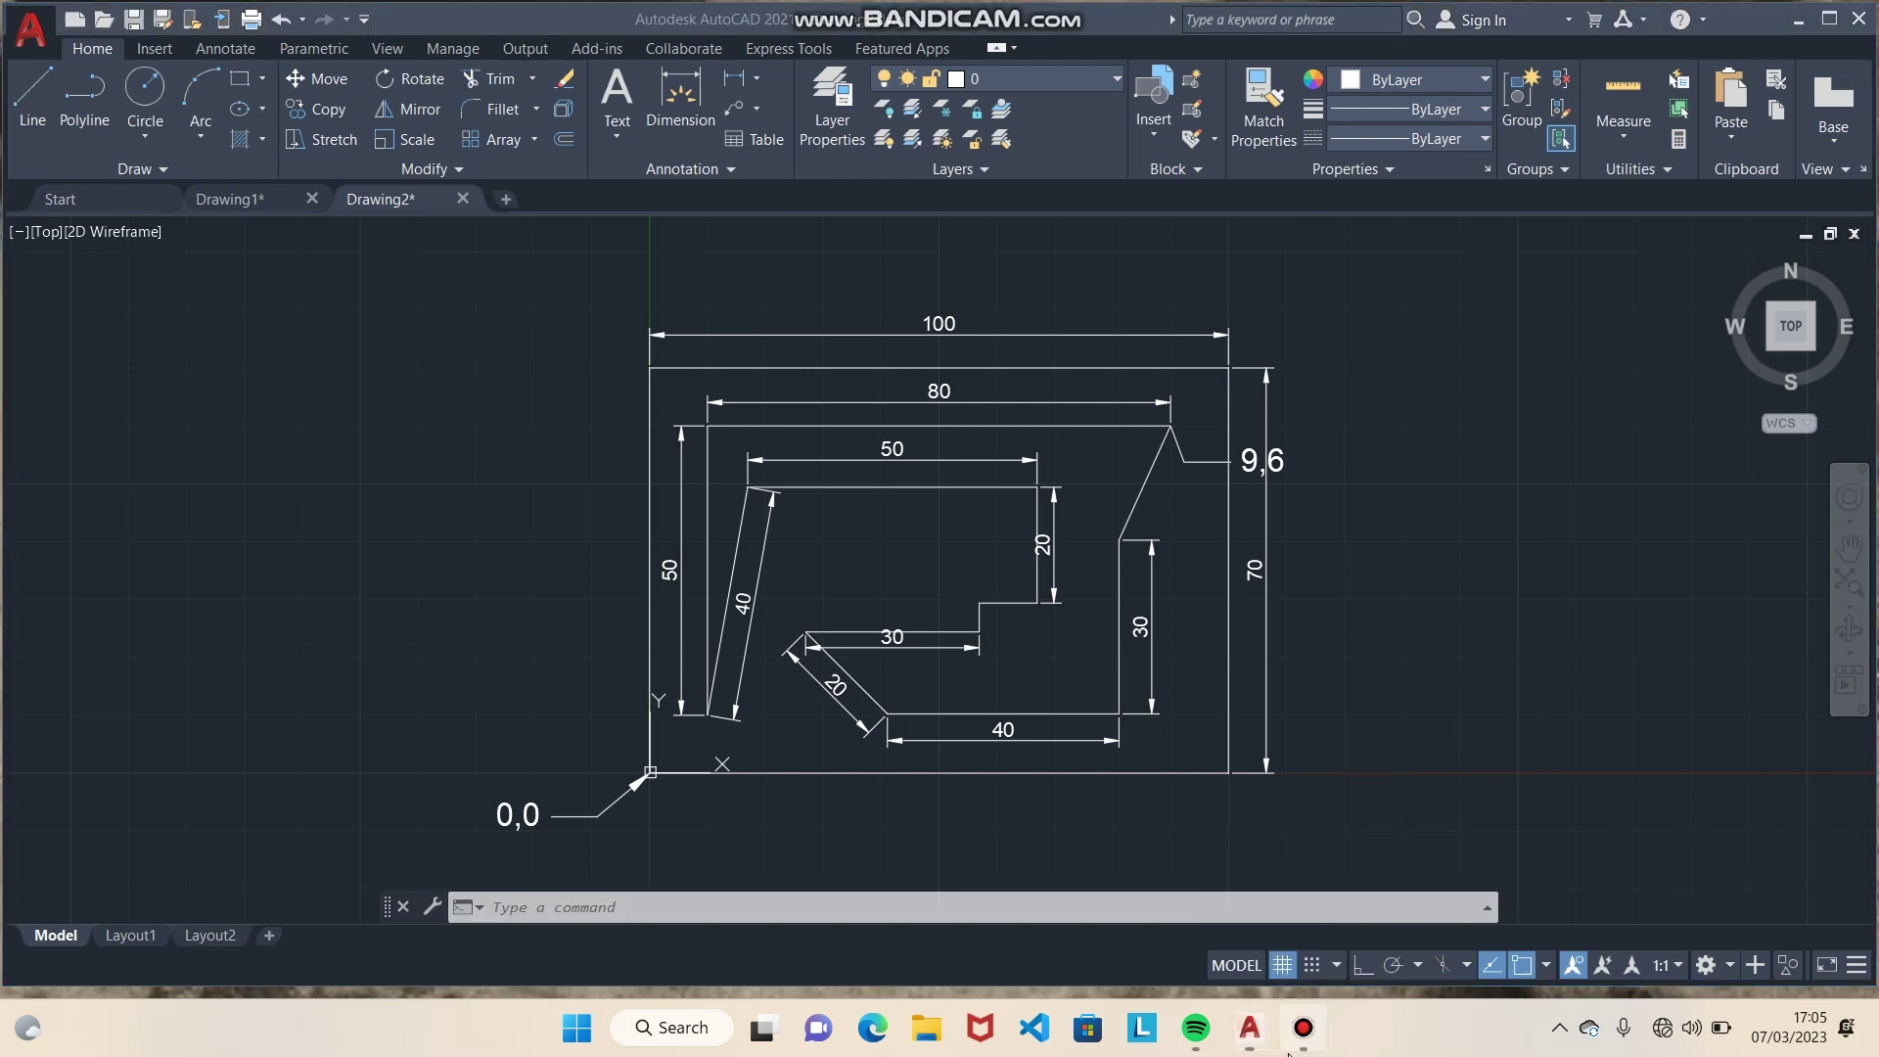